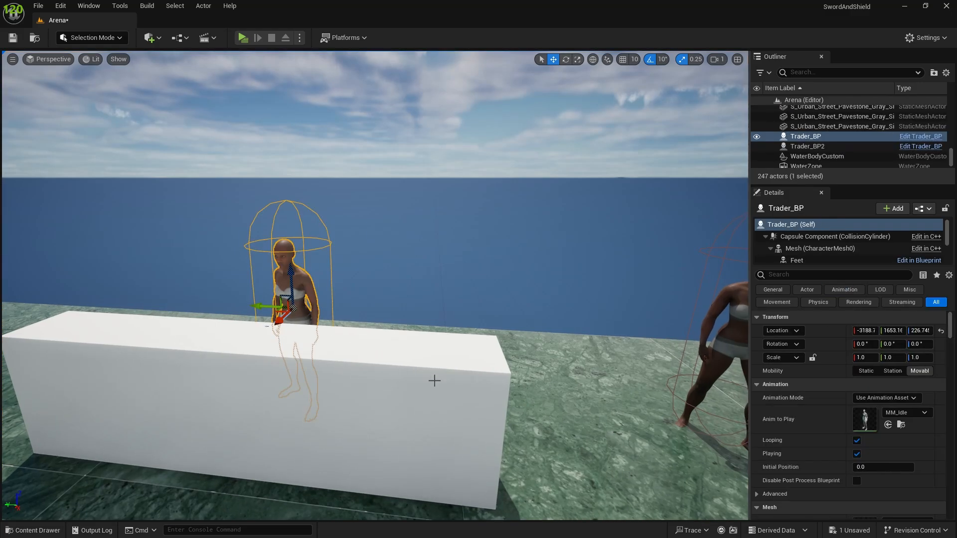
Step: Try to assign a plate skeletal mesh to the Chest component of the Trader_BP standing behind the counter
key(s)
right_drag(620, 345, 618, 401)
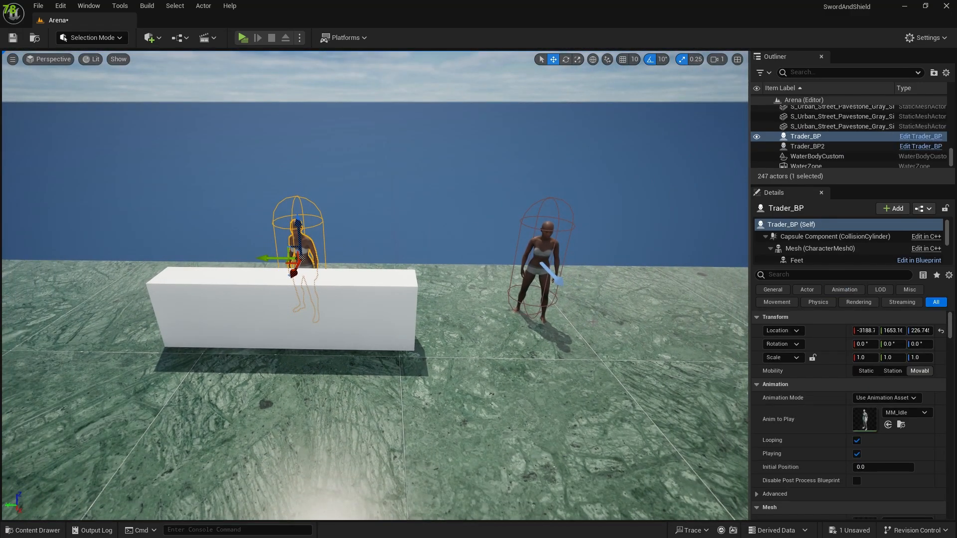
click(805, 250)
scroll(802, 244, down, 2)
click(806, 253)
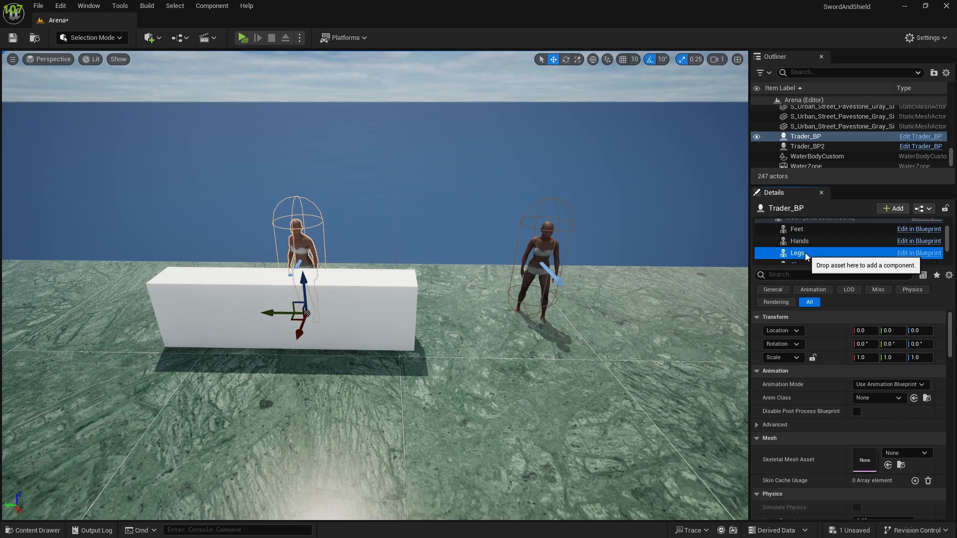
scroll(800, 250, down, 1)
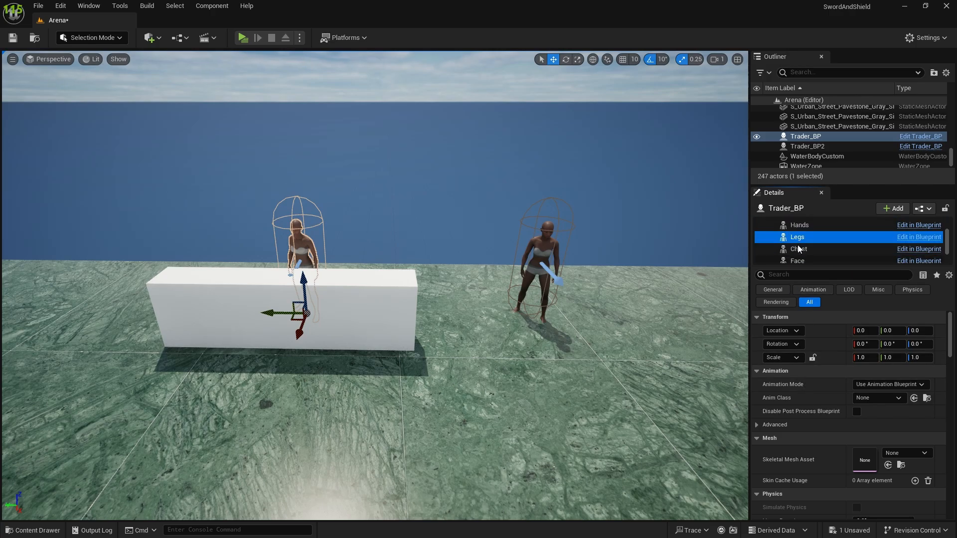
click(799, 249)
scroll(882, 408, down, 2)
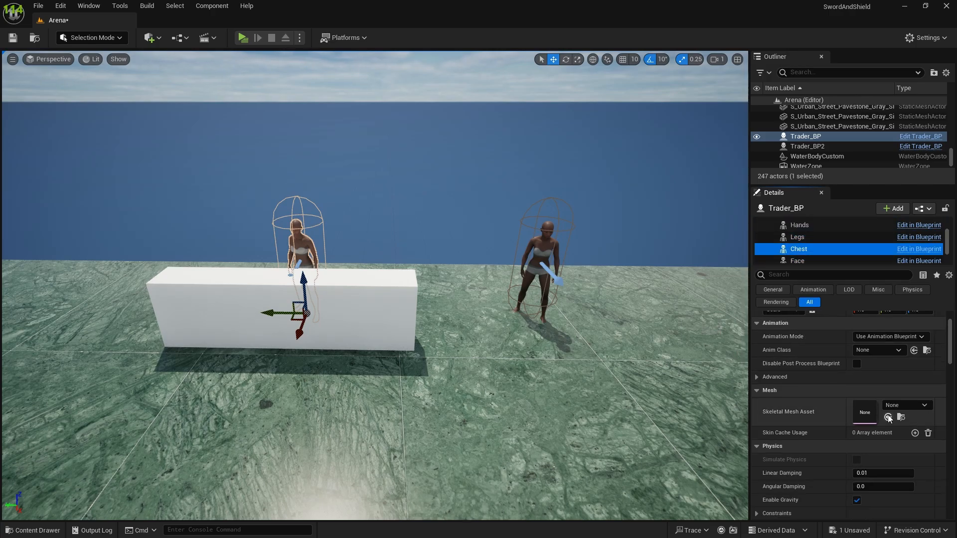
click(894, 408)
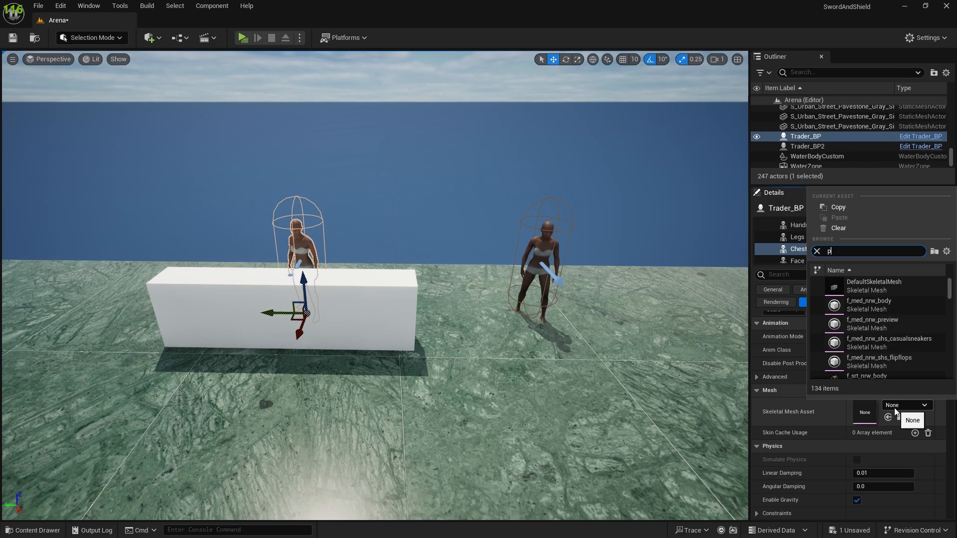
text(plate)
click(888, 295)
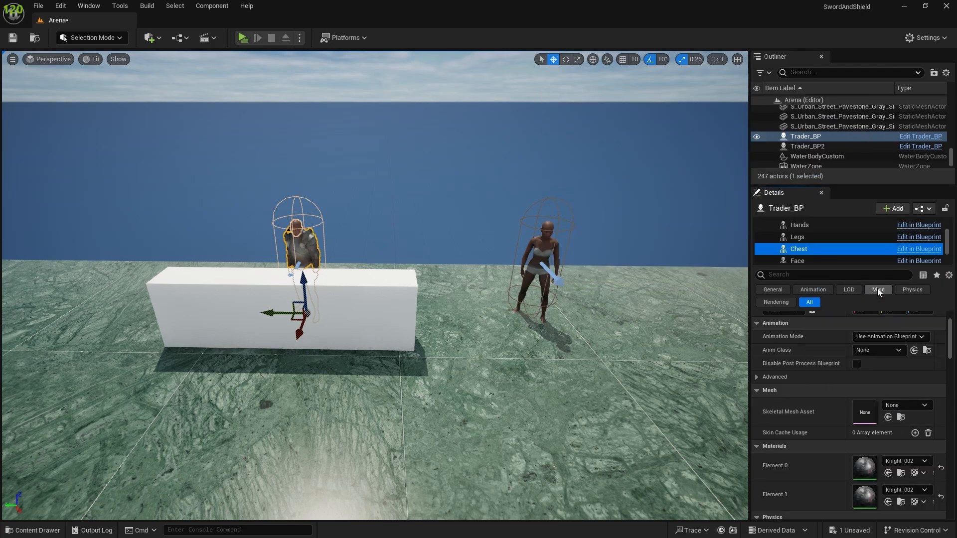
Step: Examine the trader's chest armour and its Skeletal Mesh Asset setting, and undo the skeletal mesh change
key(w)
mouse_move(375, 285)
right_down()
mouse_move(279, 239)
mouse_move(349, 279)
mouse_move(379, 284)
mouse_move(369, 284)
right_up()
key(s)
key(w)
scroll(904, 432, down, 5)
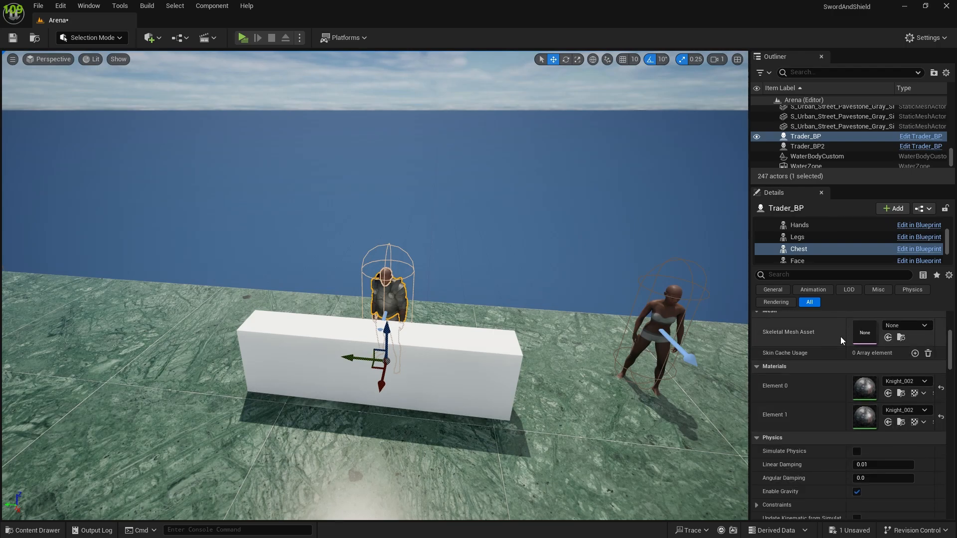
scroll(817, 333, up, 1)
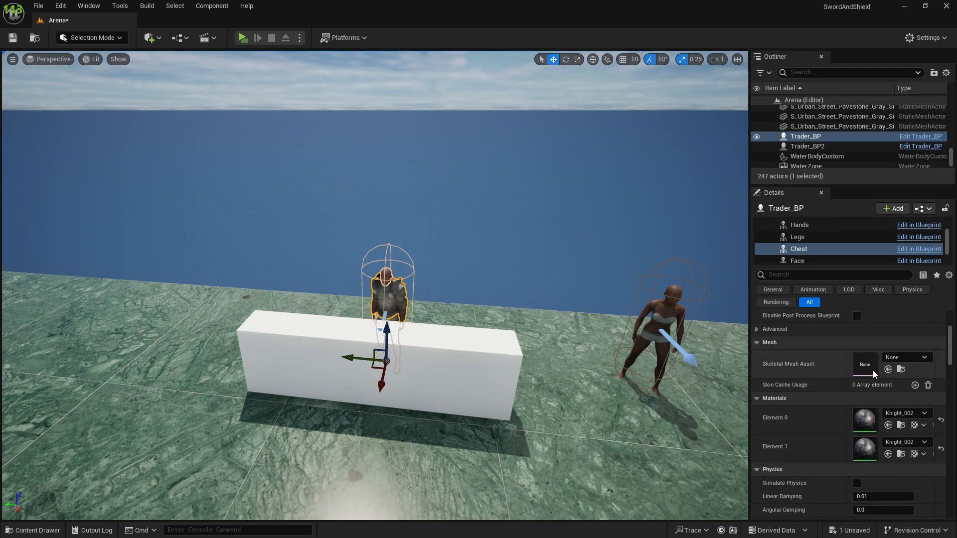
click(905, 362)
click(827, 182)
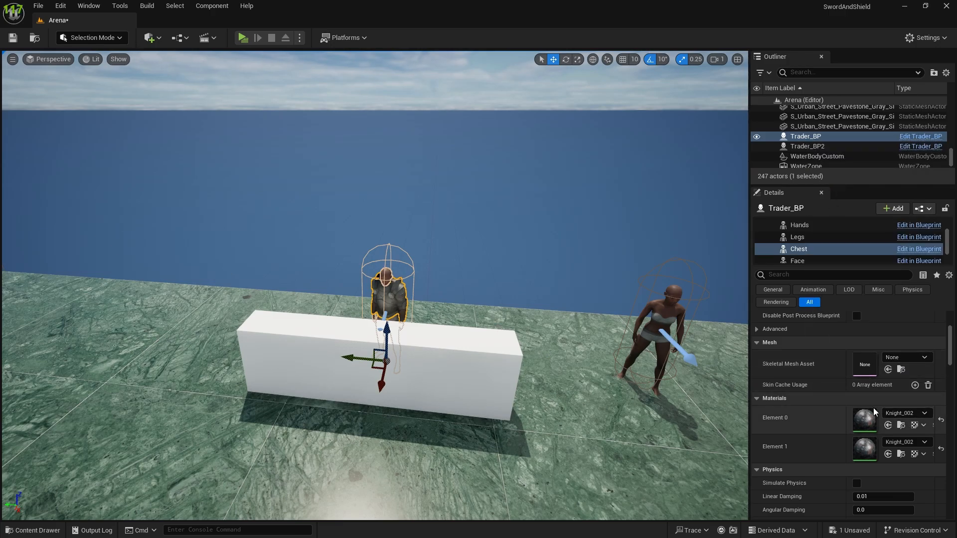
key(ctrl+z)
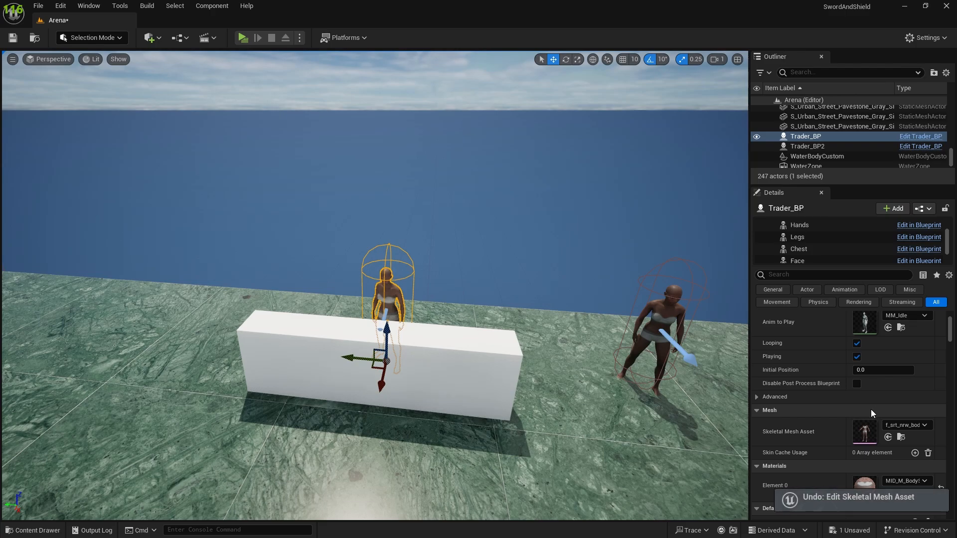
Step: Examine the trader's body-part components and their skeletal mesh settings, including Feet and Hands
key(s)
right_drag(540, 379, 532, 342)
key(w)
key(a)
scroll(812, 246, up, 3)
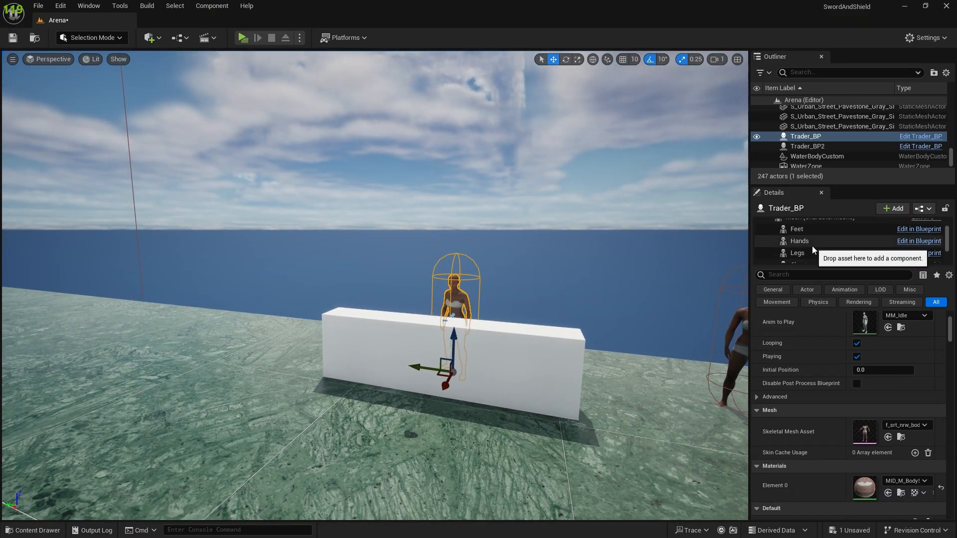
click(799, 244)
click(794, 234)
click(800, 257)
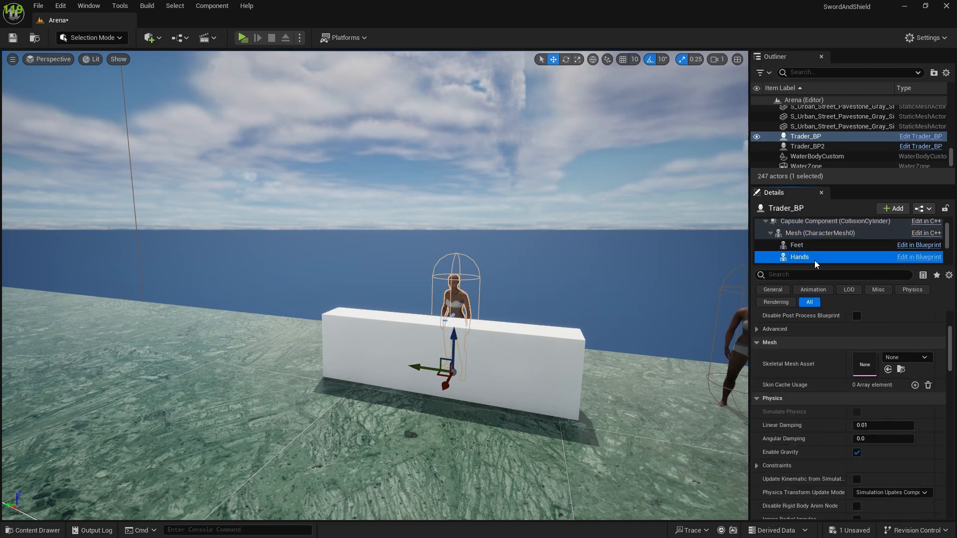
scroll(827, 354, down, 2)
scroll(827, 352, up, 2)
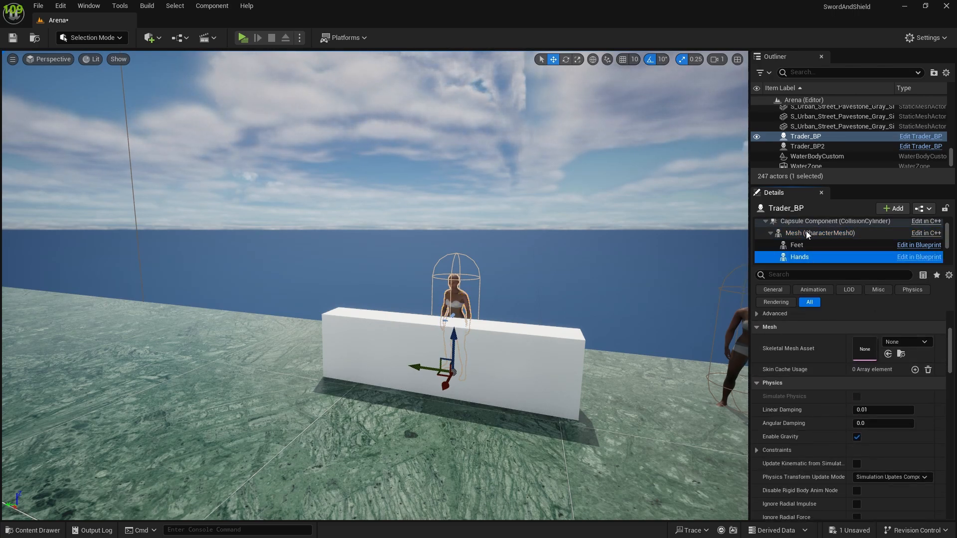
scroll(806, 234, down, 3)
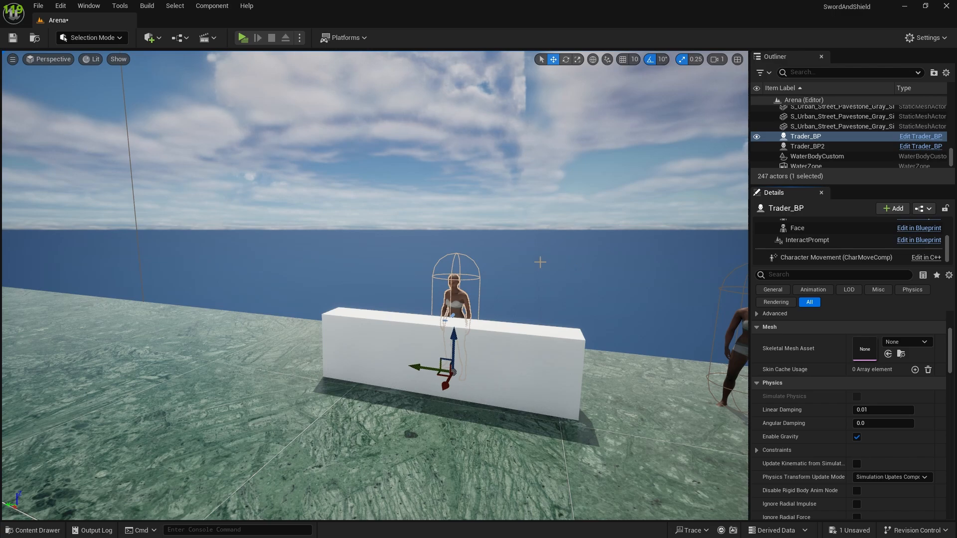
Step: Open the BaseNPC_BP blueprint from the ThirdPerson/Blueprints/NPC content folder
key(ctrl+space)
click(241, 347)
click(190, 415)
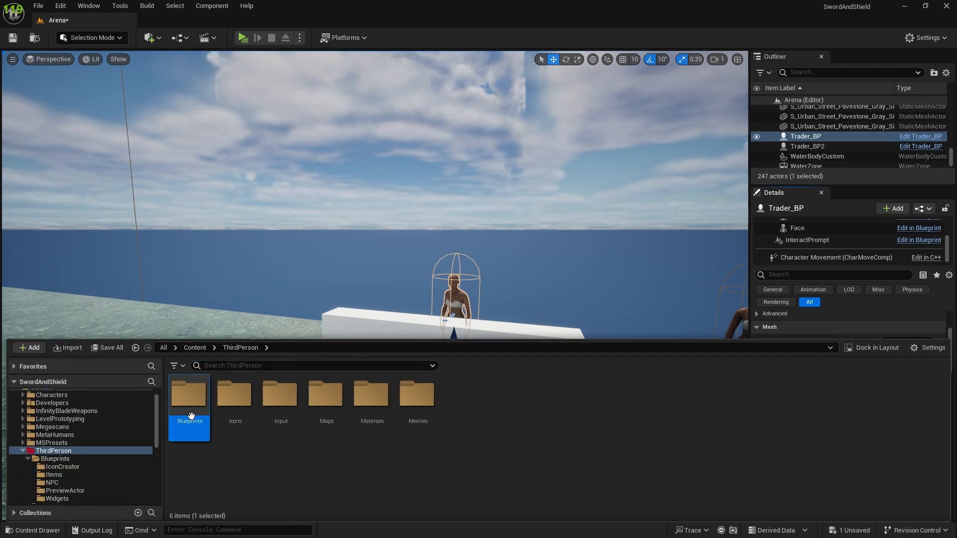
double_click(191, 415)
double_click(272, 414)
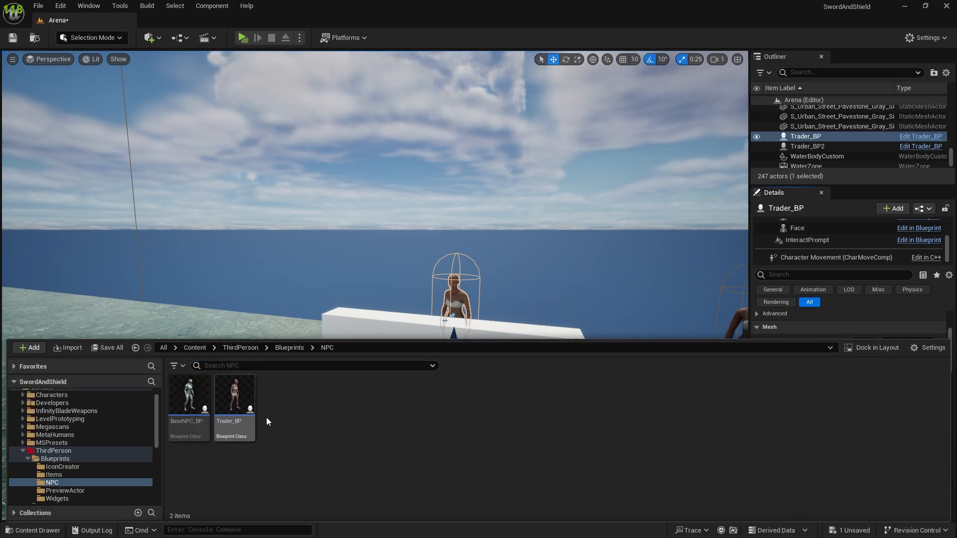
double_click(197, 388)
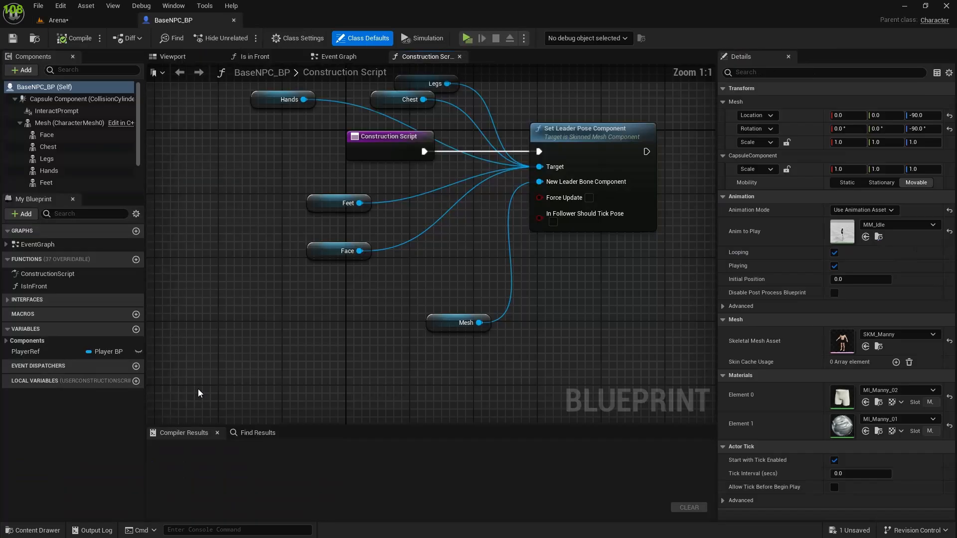
Step: Review the construction script and the Mesh, Face, Chest, Legs, Hands and Feet components of BaseNPC_BP
right_drag(253, 286, 332, 315)
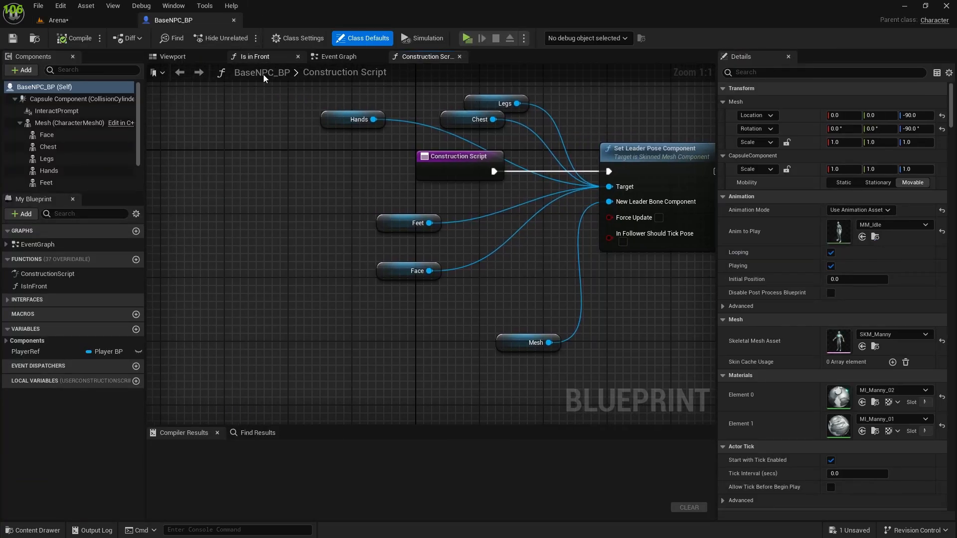
click(42, 123)
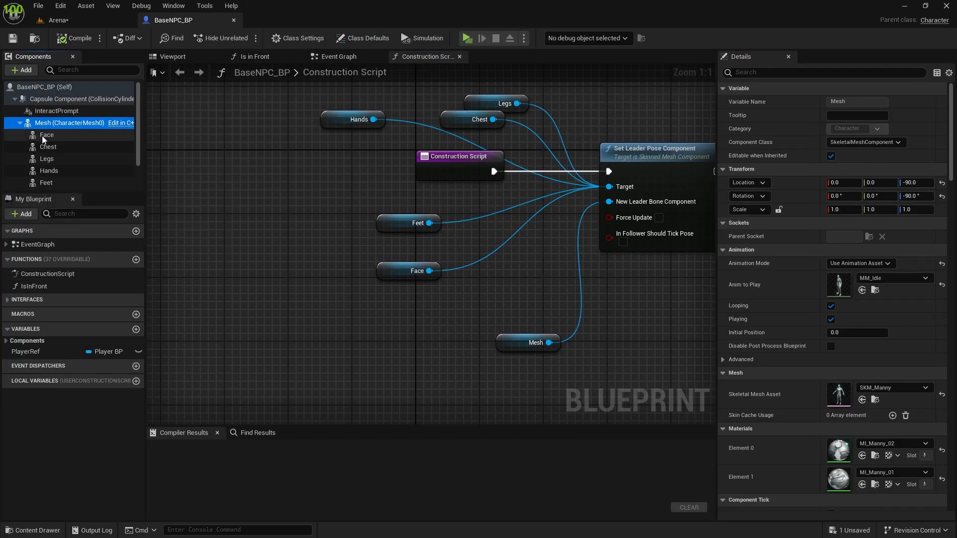
click(43, 135)
click(46, 147)
click(46, 158)
click(42, 171)
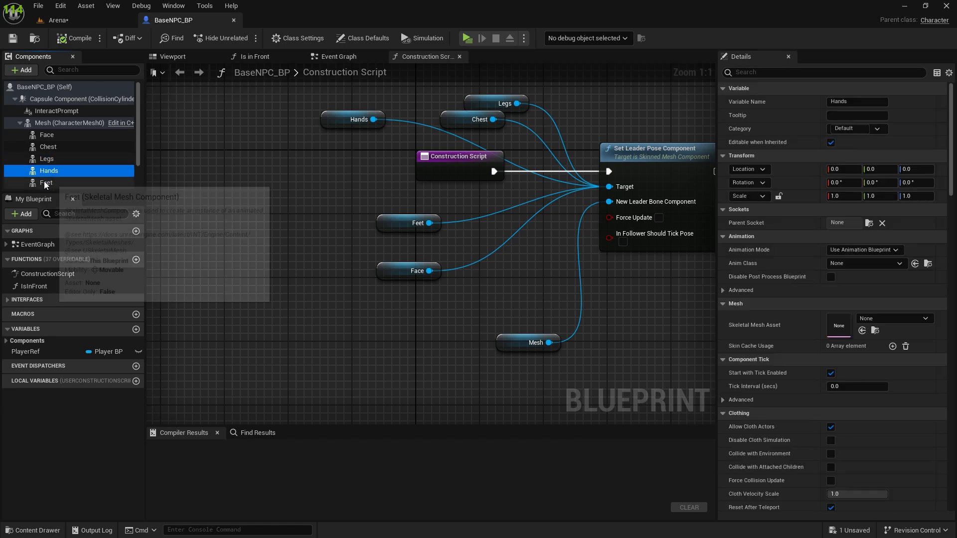
click(45, 182)
Step: Create a variable named SetBodyMesh in BaseNPC_BP with the Skeletal Mesh type
click(136, 330)
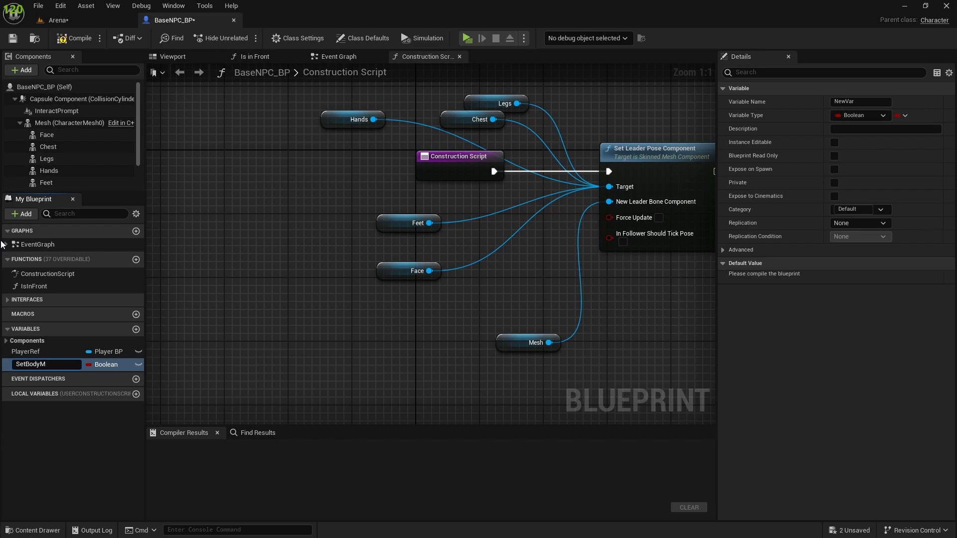
text(SetBodyMesh)
click(112, 365)
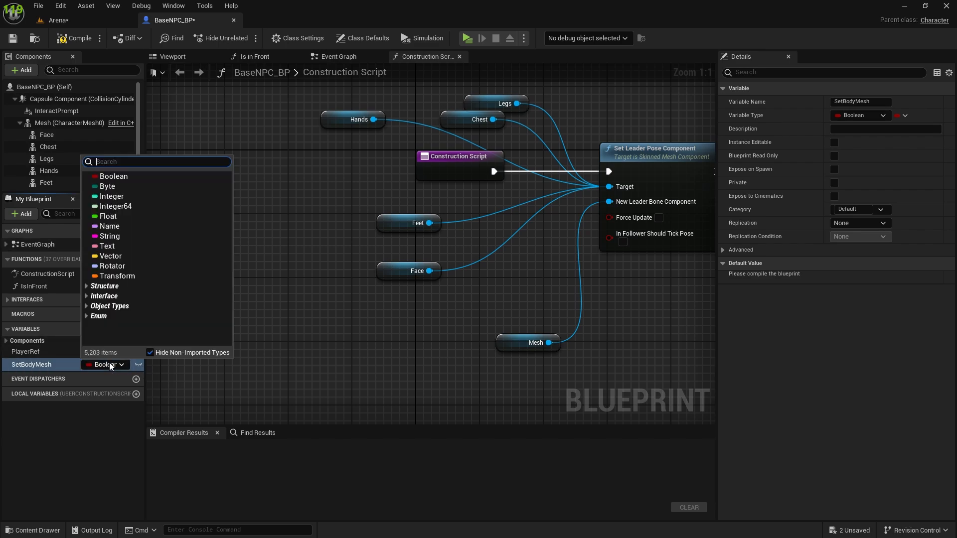
text(skelet)
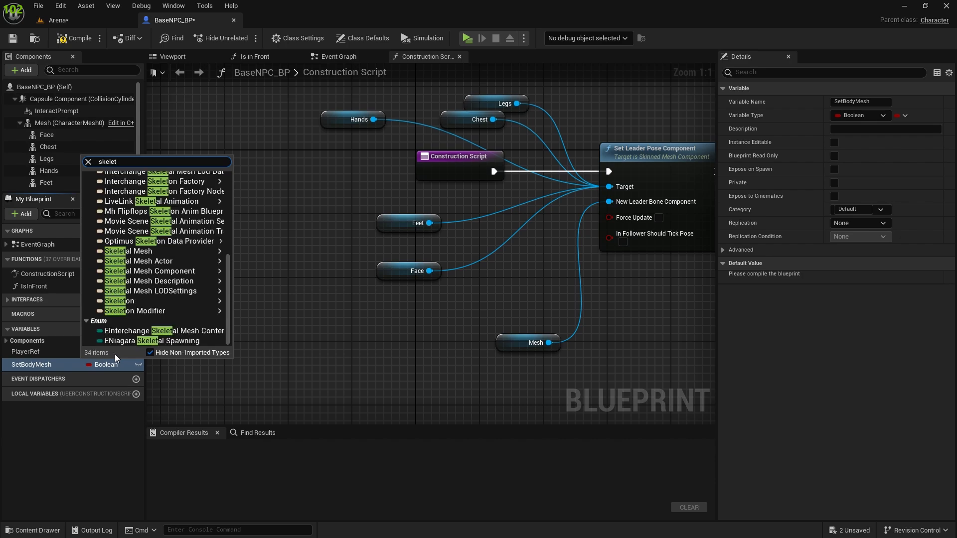
mouse_move(149, 252)
click(240, 252)
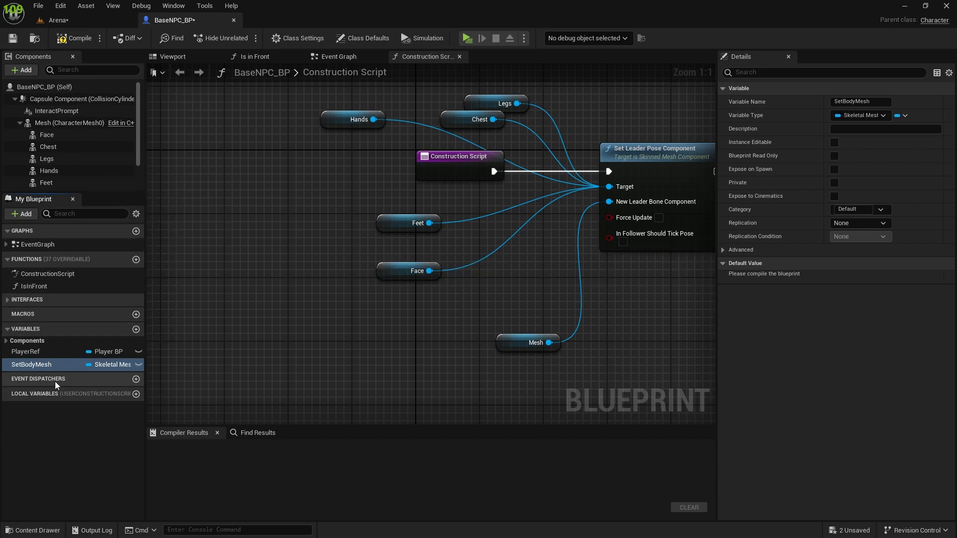
Step: Duplicate the SetBodyMesh variable and name the copy SetFace
click(41, 368)
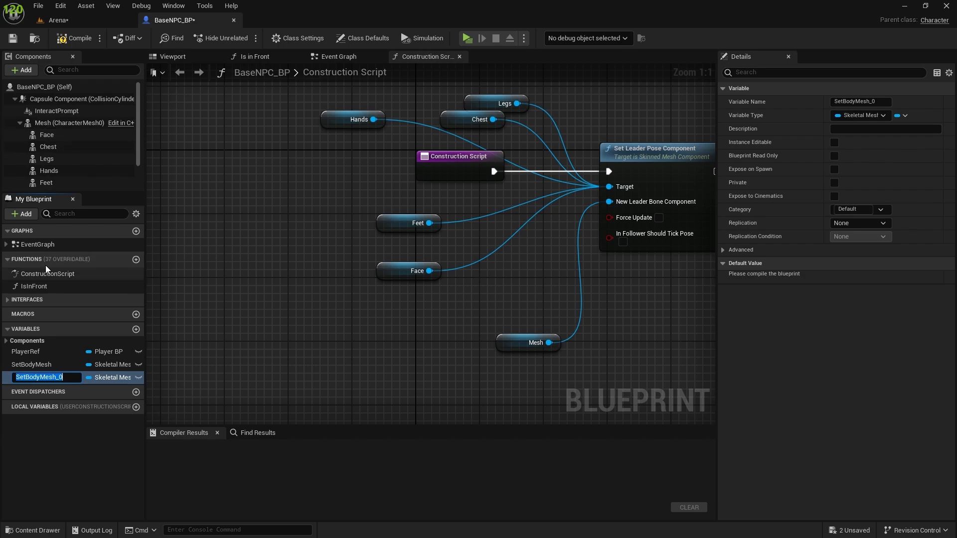
key(ctrl+d)
text(SetFace)
key(Return)
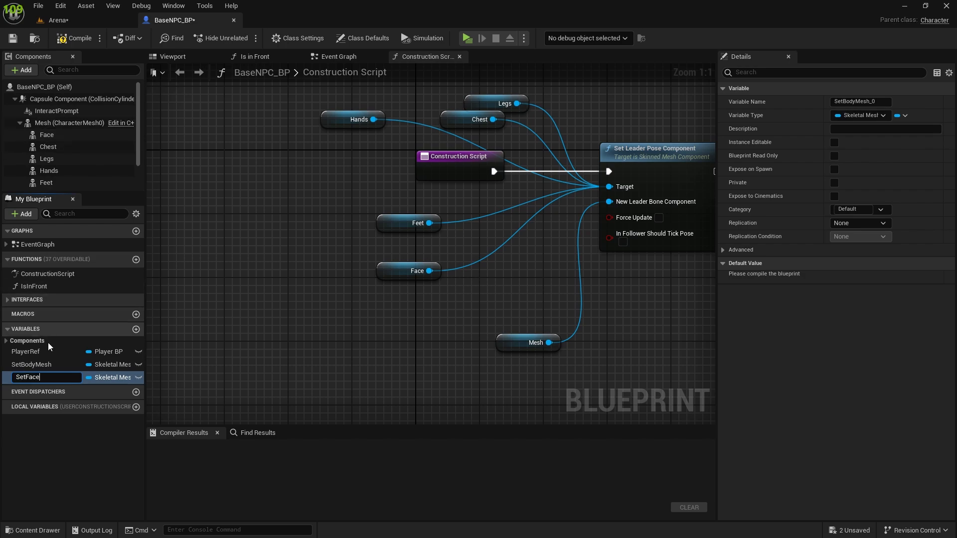
Step: Duplicate the SetFace variable and name the copy SetChest
key(ctrl+d)
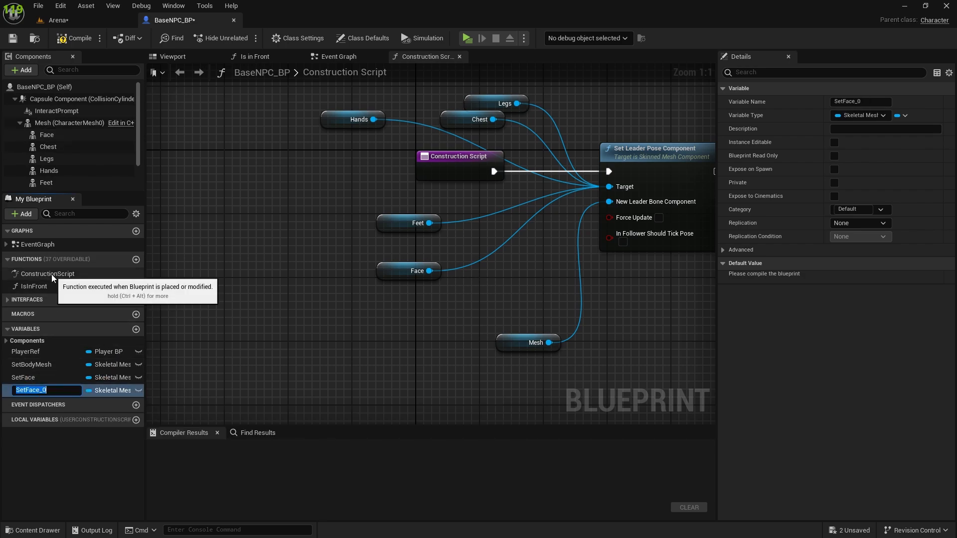
key(BackSpace)
text(SetChest)
key(Return)
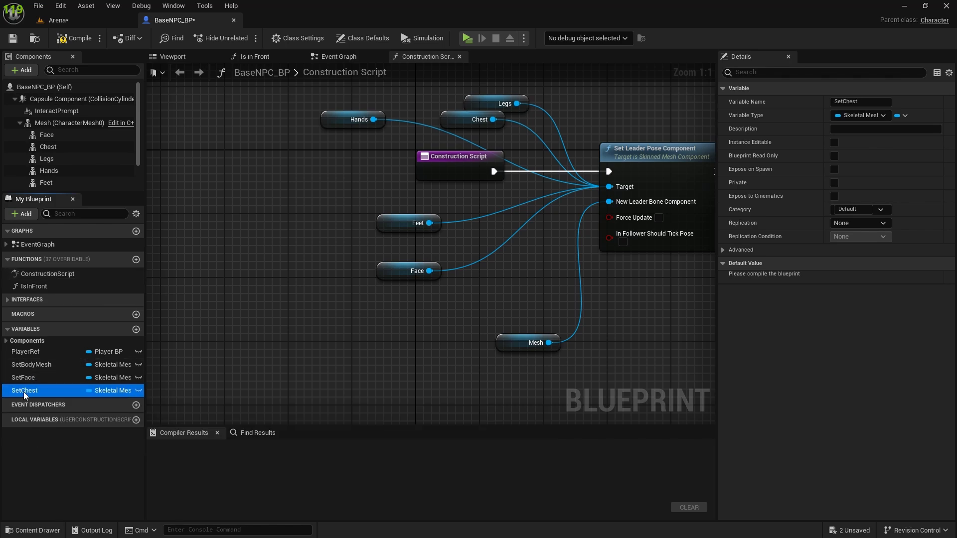
Step: Duplicate the SetChest variable as SetLegs and place the copy directly below SetBodyMesh in the variable order
key(ctrl+d)
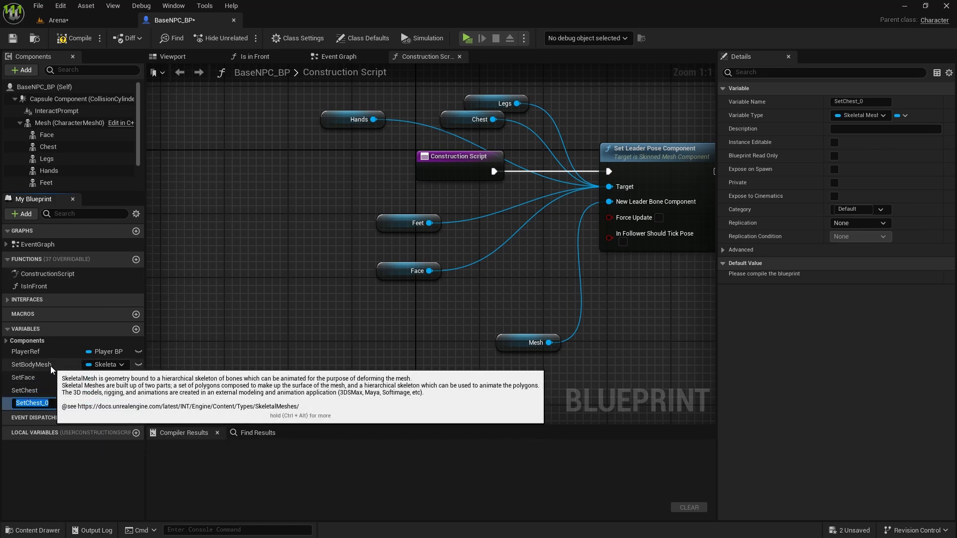
text(SetLegs)
key(Return)
click(29, 399)
click(31, 378)
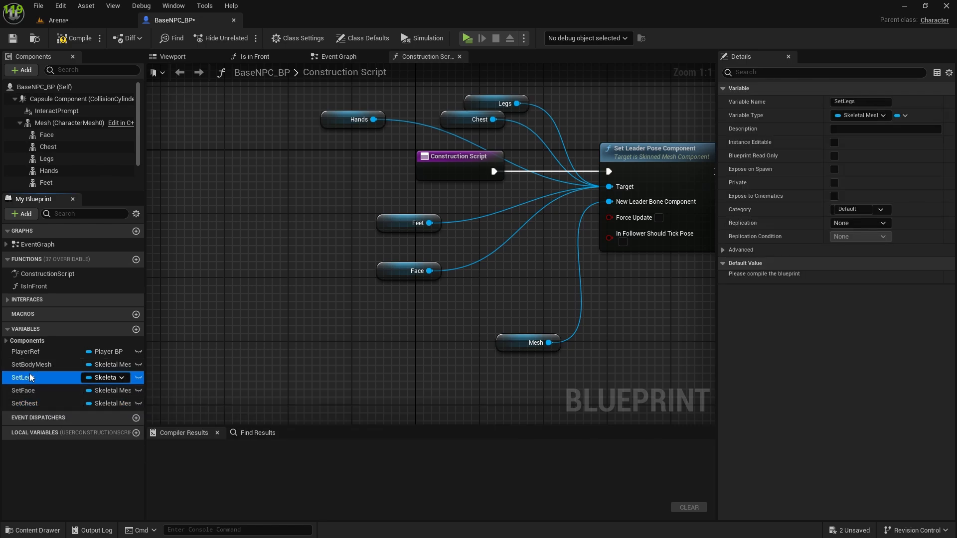
Step: Duplicate the SetLegs variable and name the copy Sethands
key(ctrl+d)
text(Sethands)
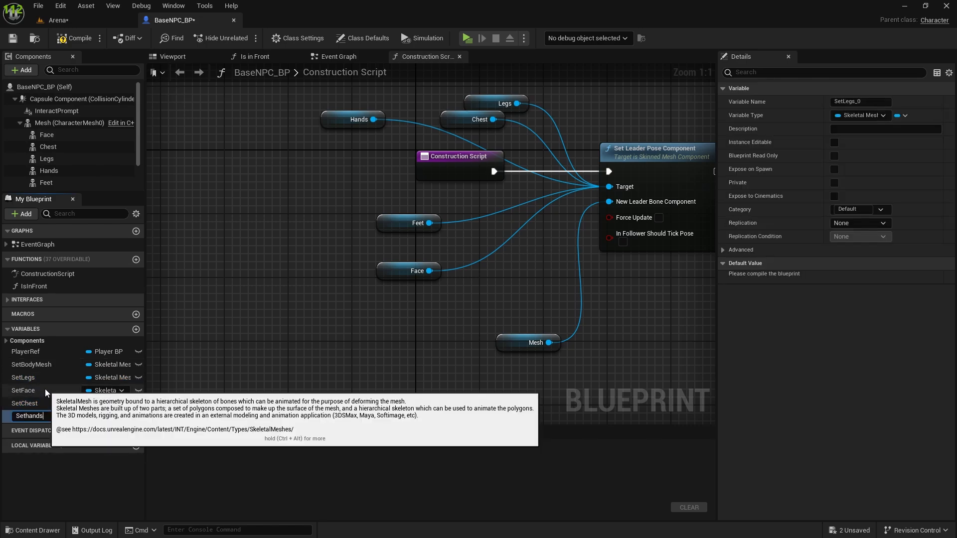
key(Return)
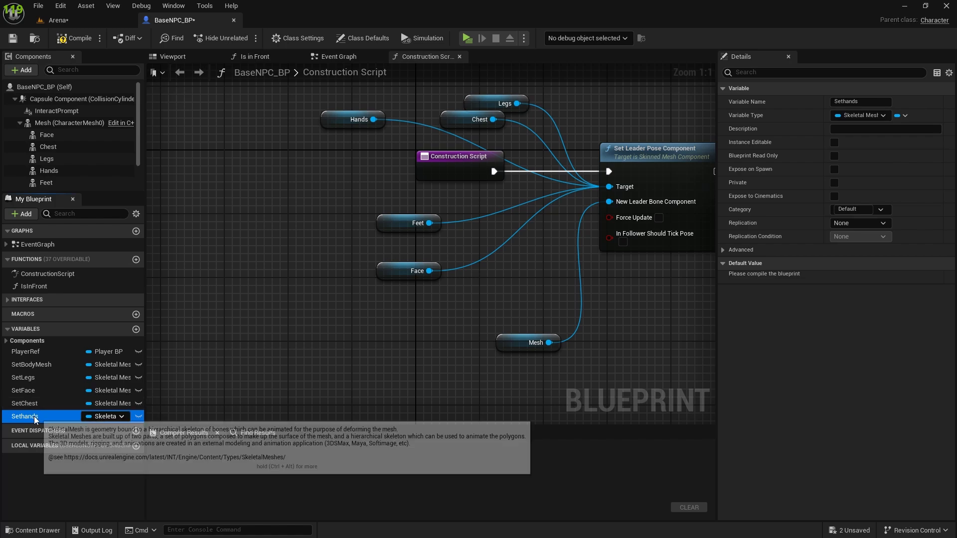
Step: Rename the Sethands variable to SetFeet
click(34, 417)
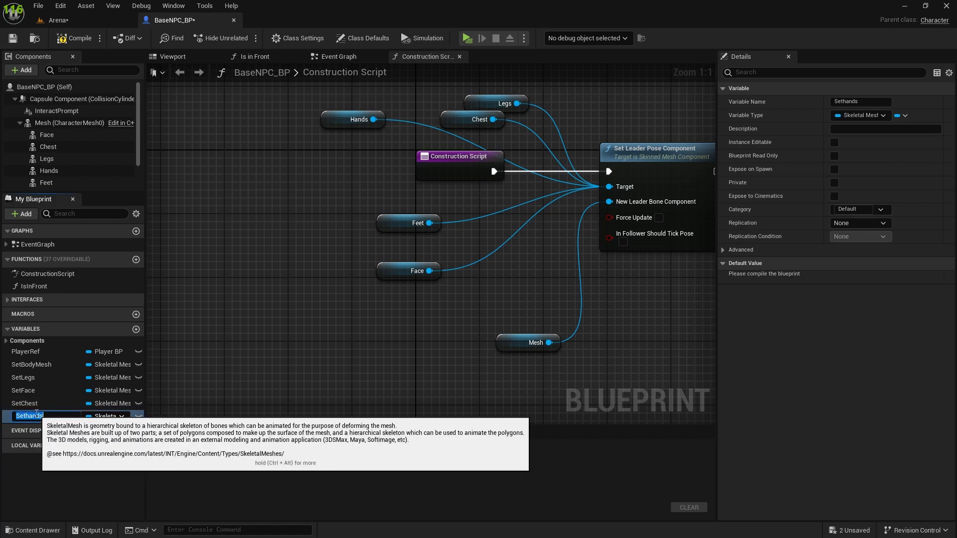
text(SetFeet)
key(Return)
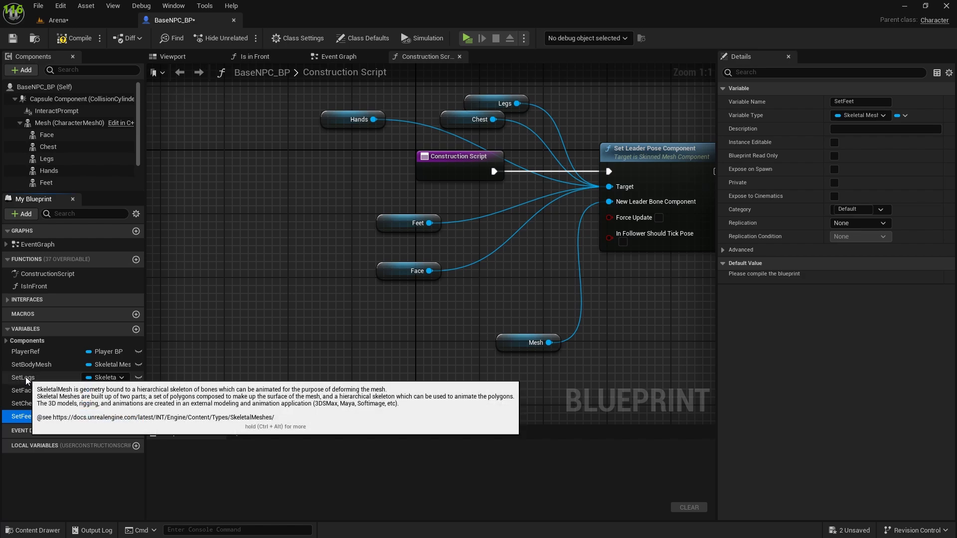
Step: Reorder the mesh variables under SetBodyMesh as SetFace, SetChest, SetLegs and SetFeet
click(31, 379)
drag(32, 379, 54, 390)
click(59, 377)
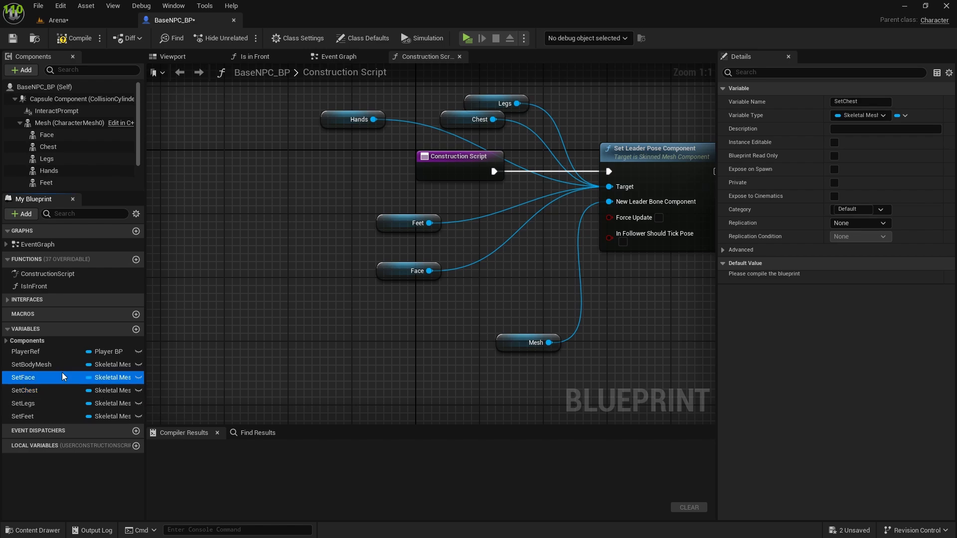
Step: Make the SetBodyMesh, SetFace, SetChest, SetLegs and SetFeet variables instance editable
click(57, 365)
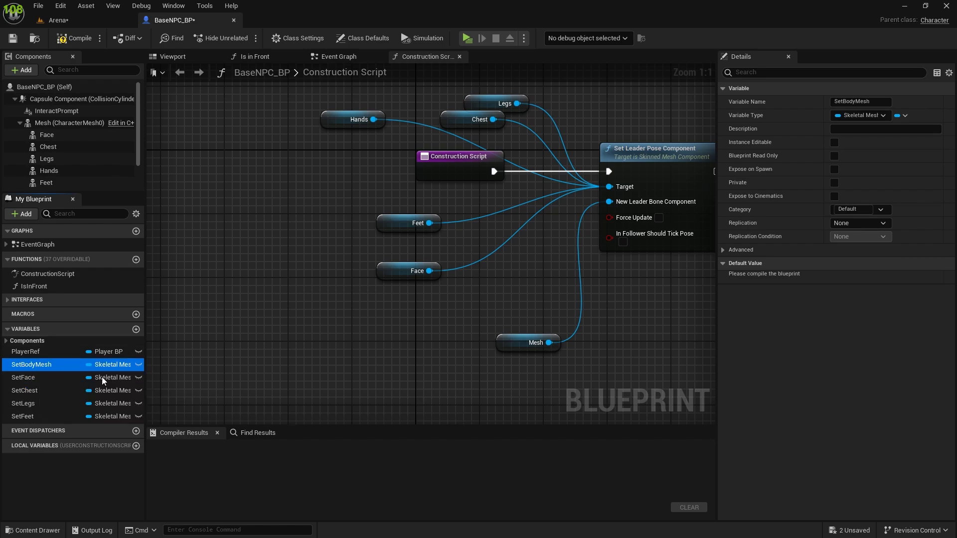
click(138, 365)
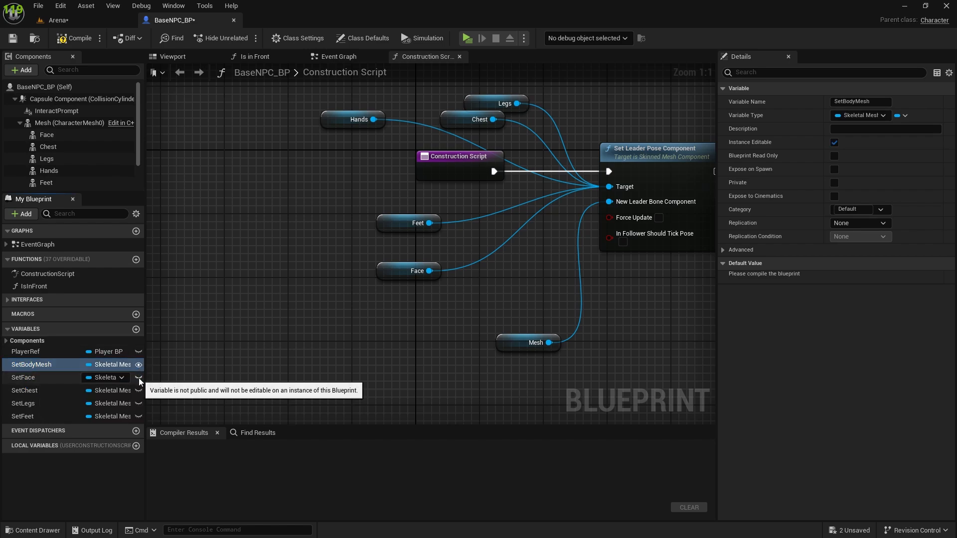
click(138, 378)
click(139, 390)
click(138, 403)
click(139, 416)
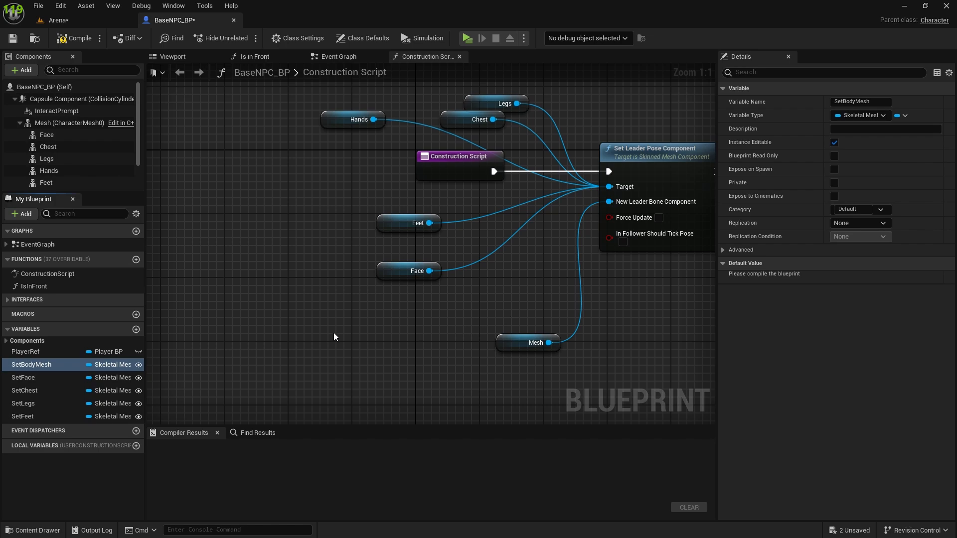
Step: Assign the SetBodyMesh variable to a new category named SetNPC
click(852, 210)
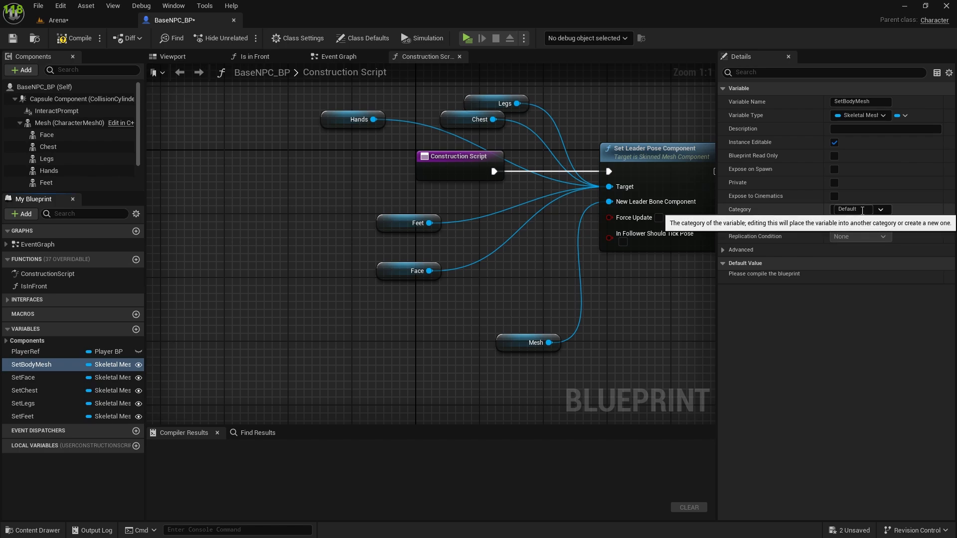
text(Set)
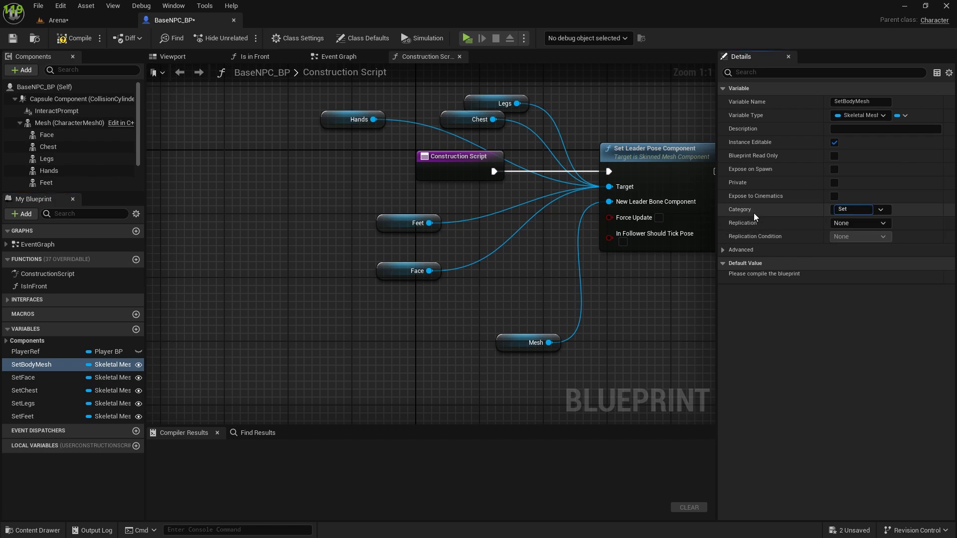
text( NPC)
key(Return)
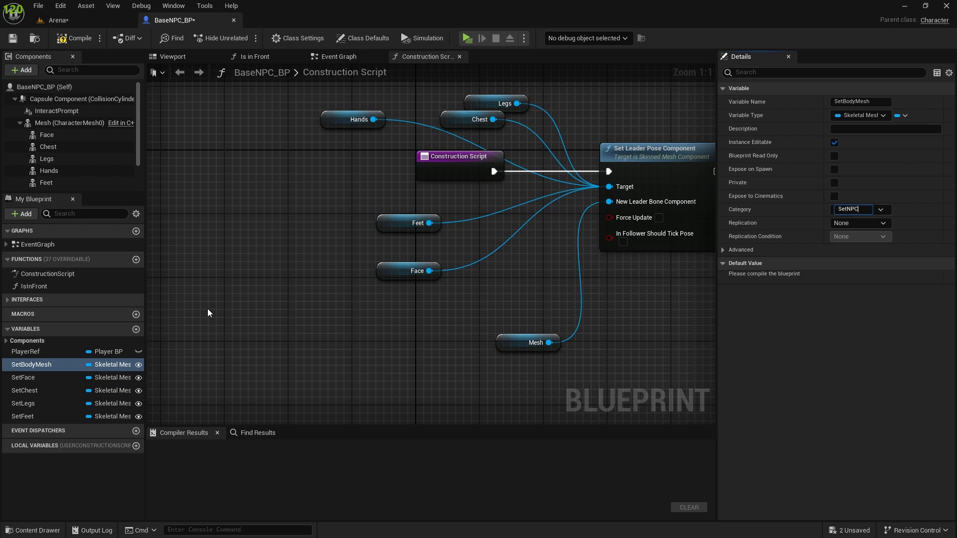
Step: Assign the SetFace and SetChest variables to the SetNPC category
click(42, 377)
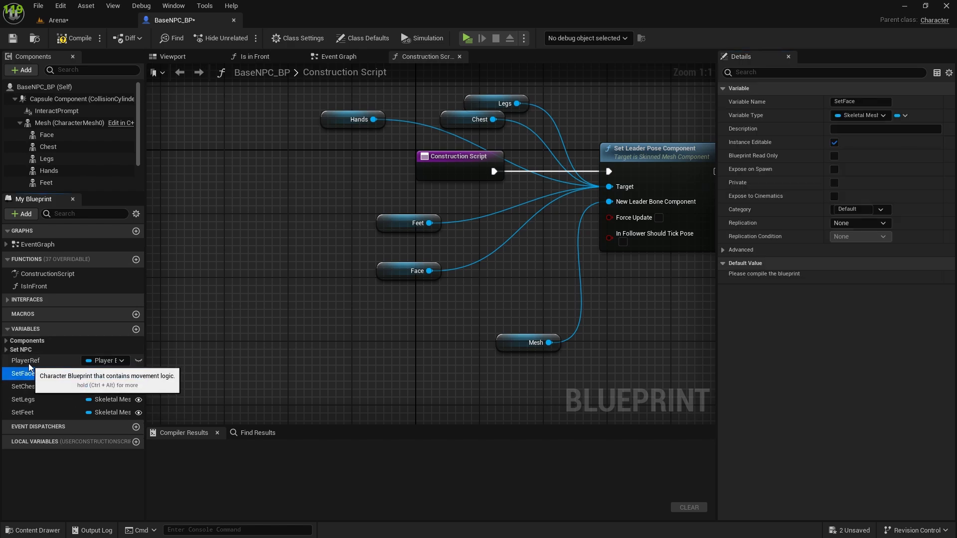
click(857, 209)
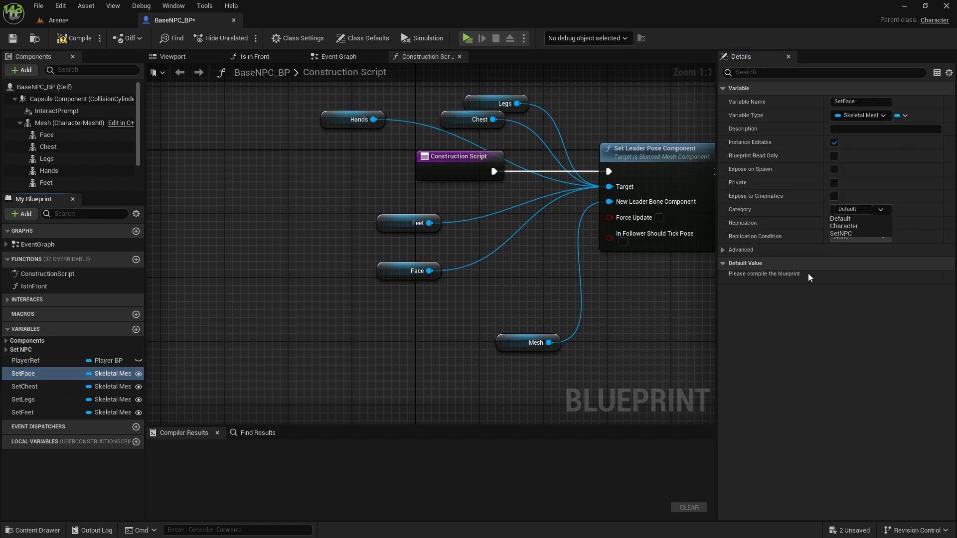
click(847, 232)
click(29, 399)
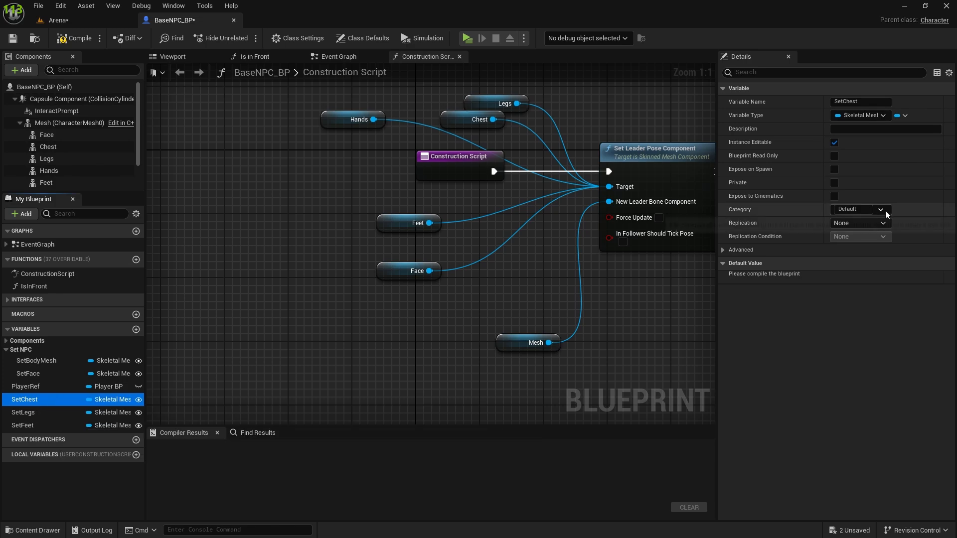
click(857, 209)
click(840, 234)
Step: Assign the SetLegs and SetFeet variables to the SetNPC category
click(23, 412)
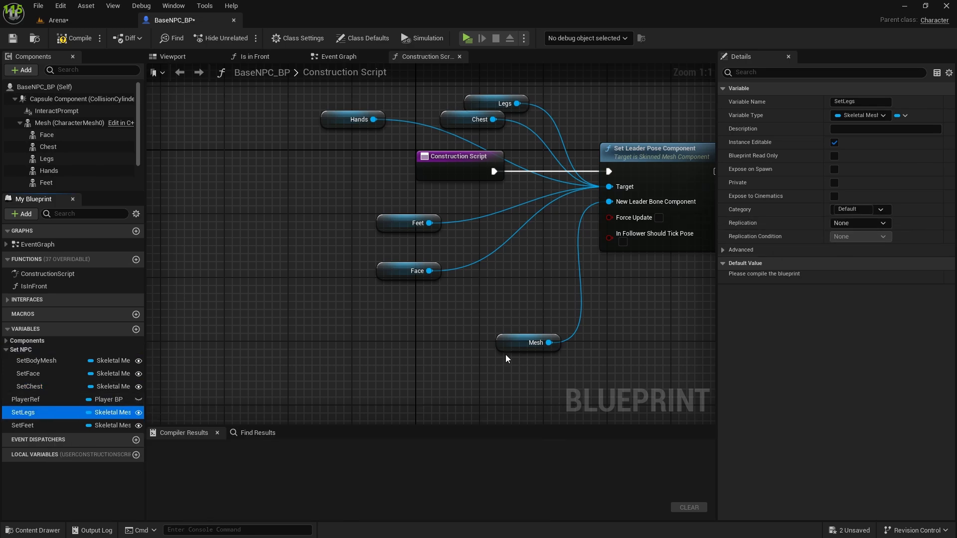
click(847, 209)
click(840, 233)
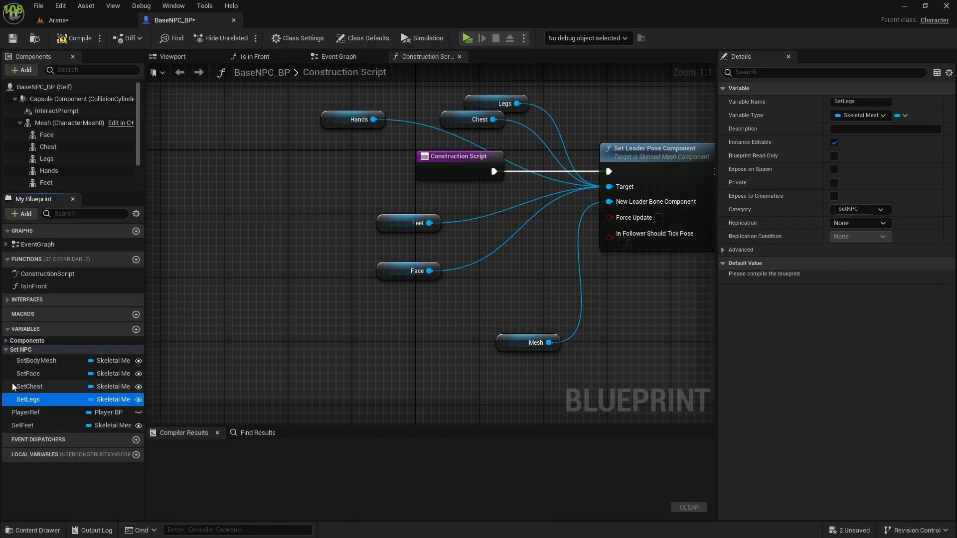
click(22, 425)
click(852, 209)
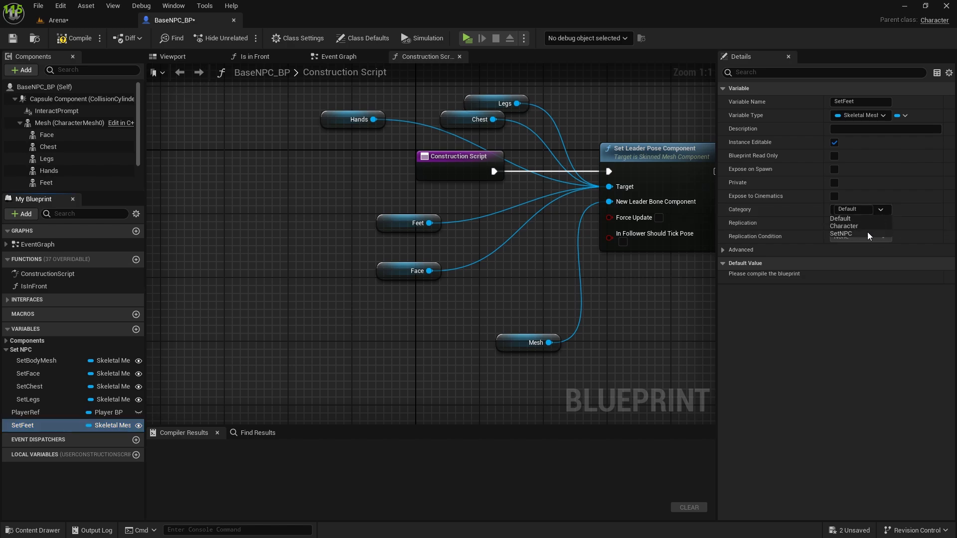
click(840, 234)
Step: Compile and save the BaseNPC_BP blueprint
click(70, 38)
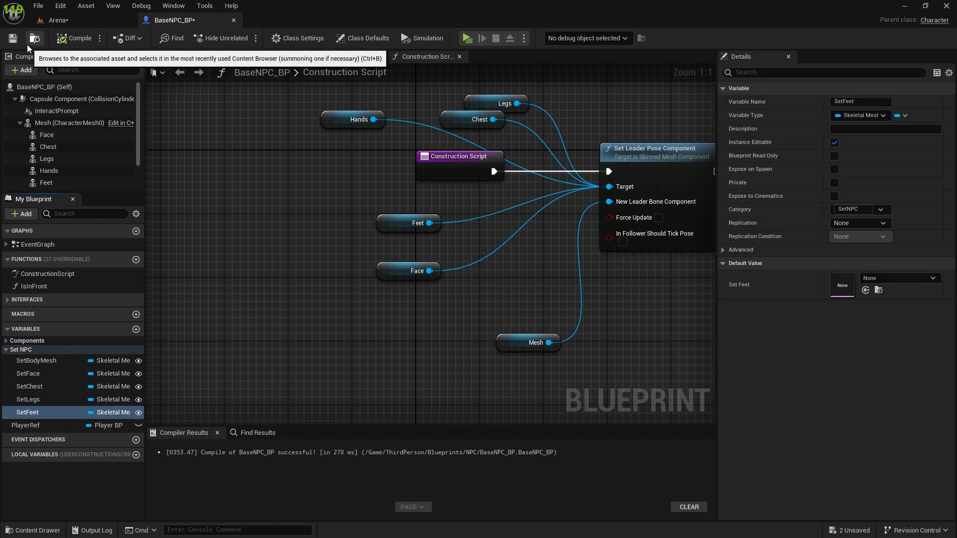
click(13, 38)
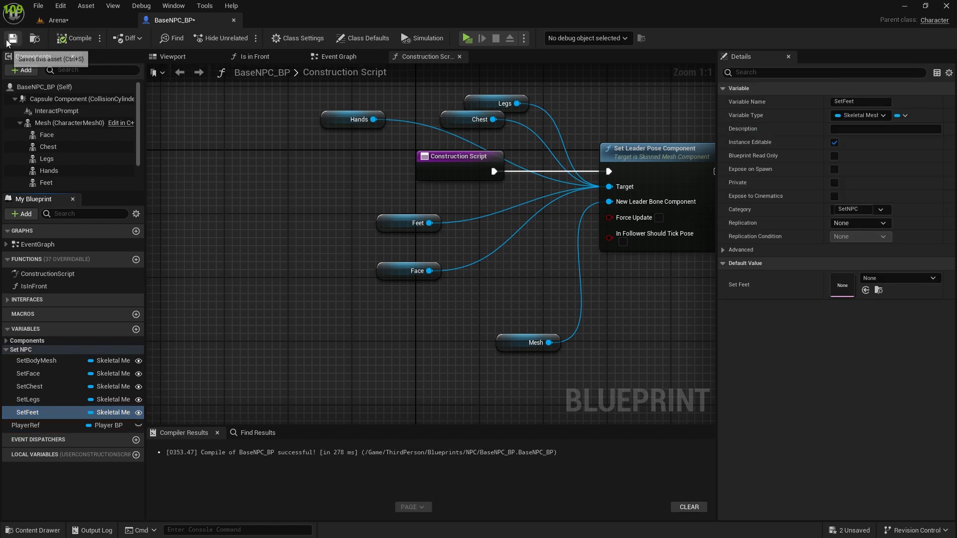
scroll(267, 324, down, 1)
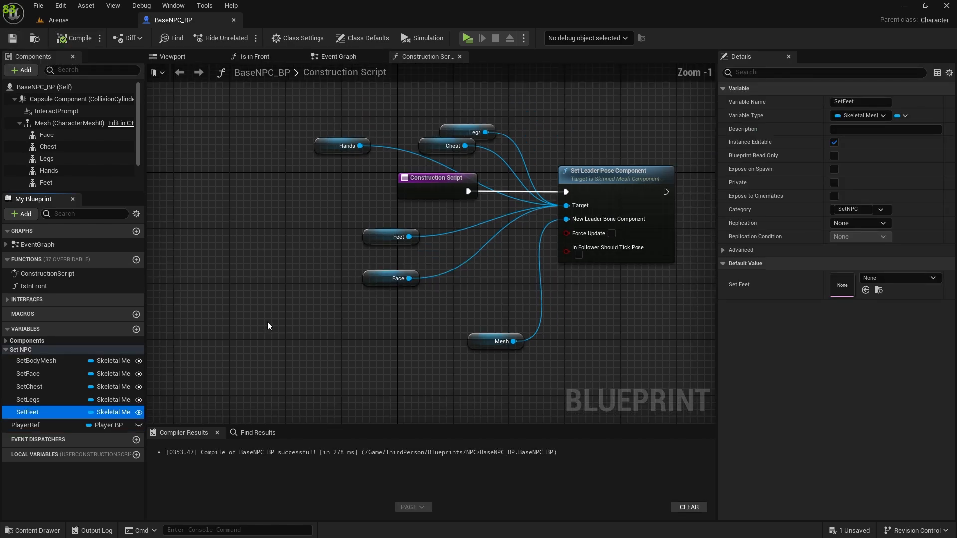
Step: Select Trader_BP2 in the Arena level and examine the mesh properties in its Set NPC category
click(77, 22)
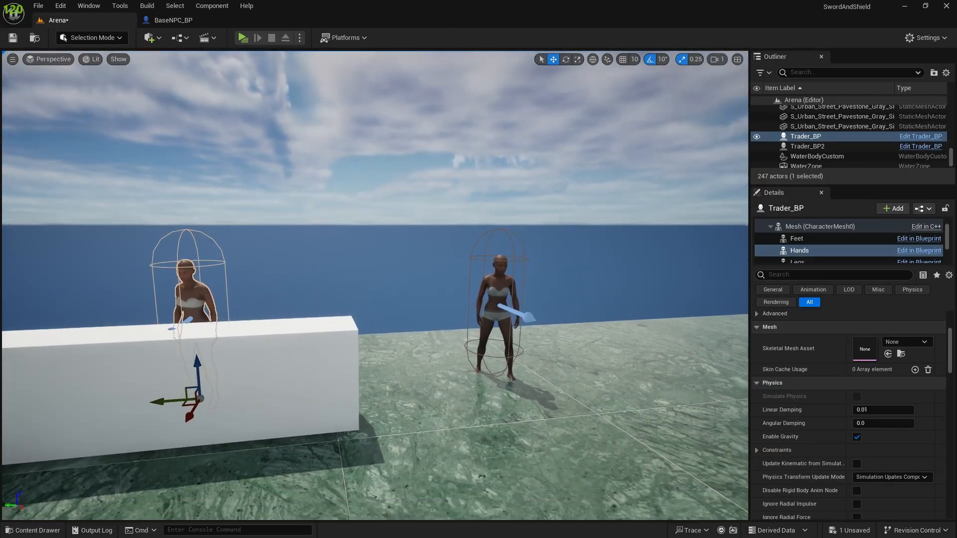
right_drag(528, 294, 536, 294)
key(w)
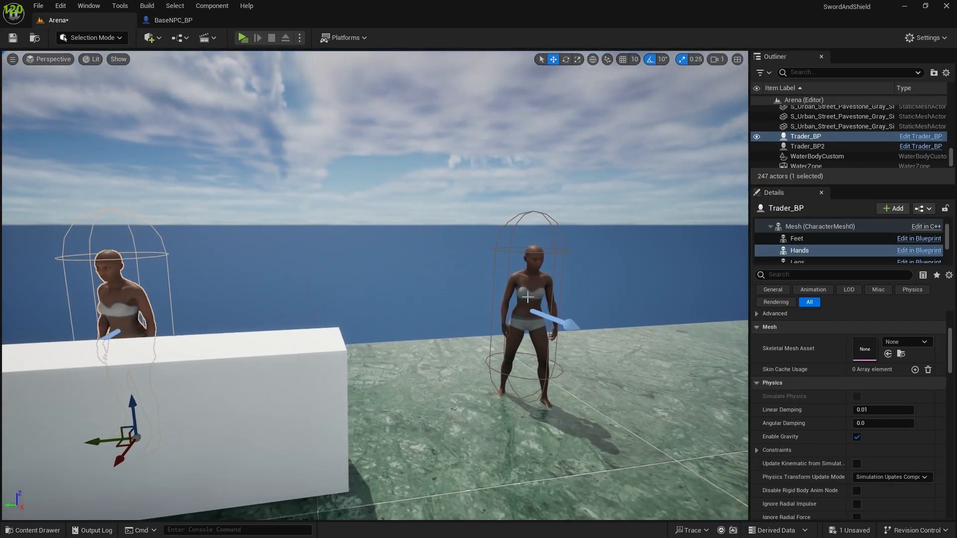
click(539, 285)
scroll(895, 377, down, 4)
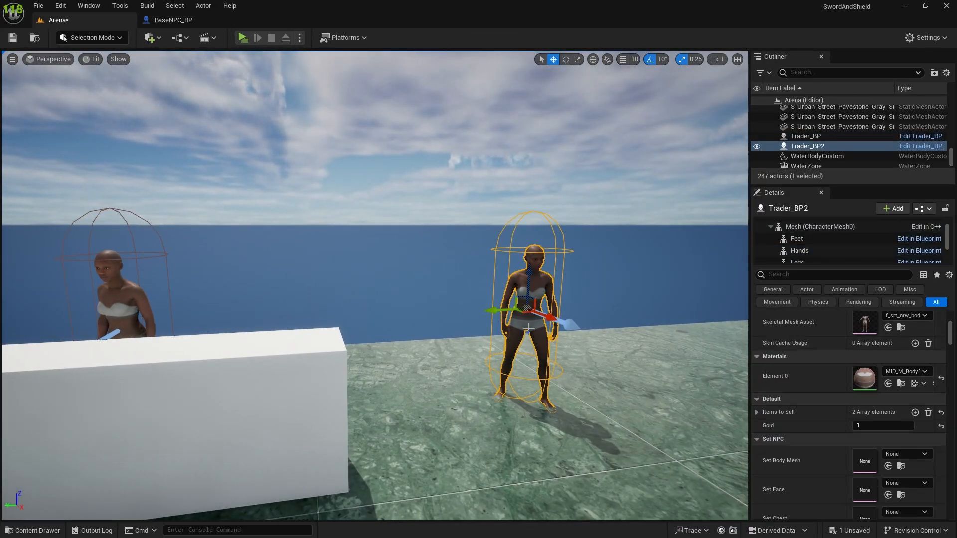
scroll(842, 408, down, 1)
scroll(814, 381, down, 5)
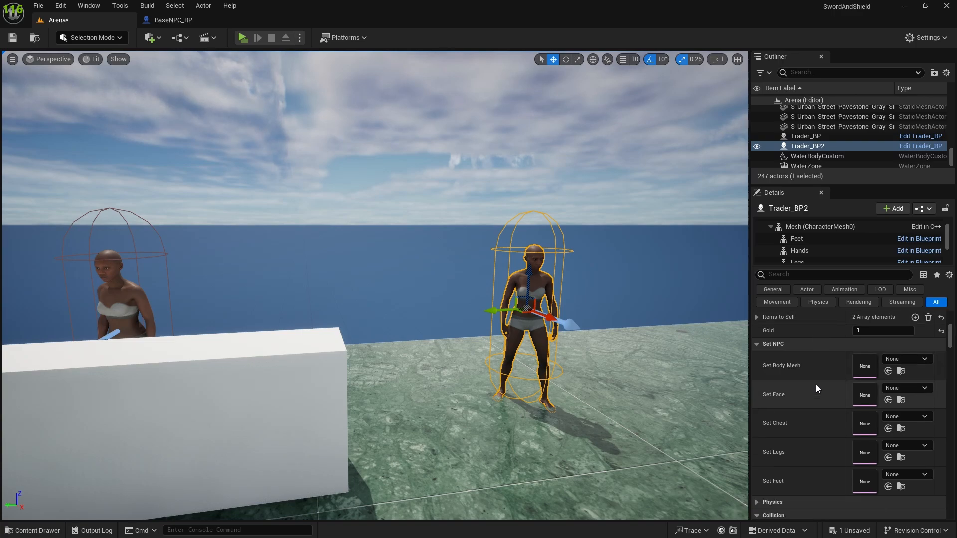
scroll(806, 399, down, 1)
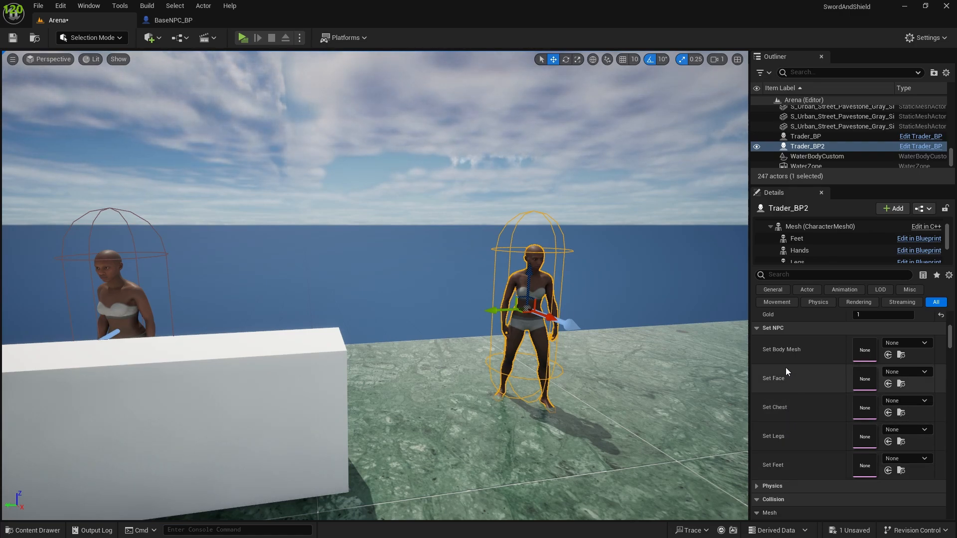
Step: Duplicate the SetFeet variable in BaseNPC_BP and name the copy SetHands
click(177, 22)
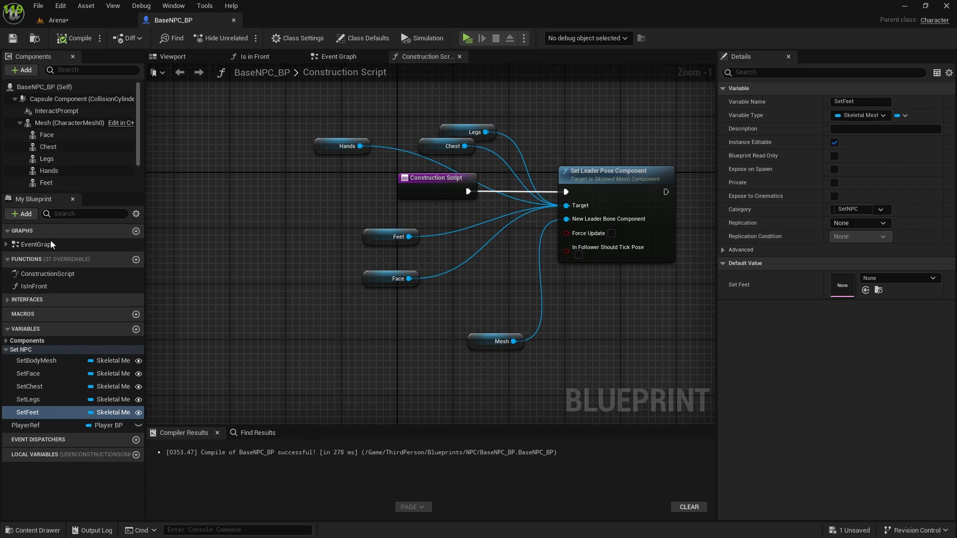
click(37, 415)
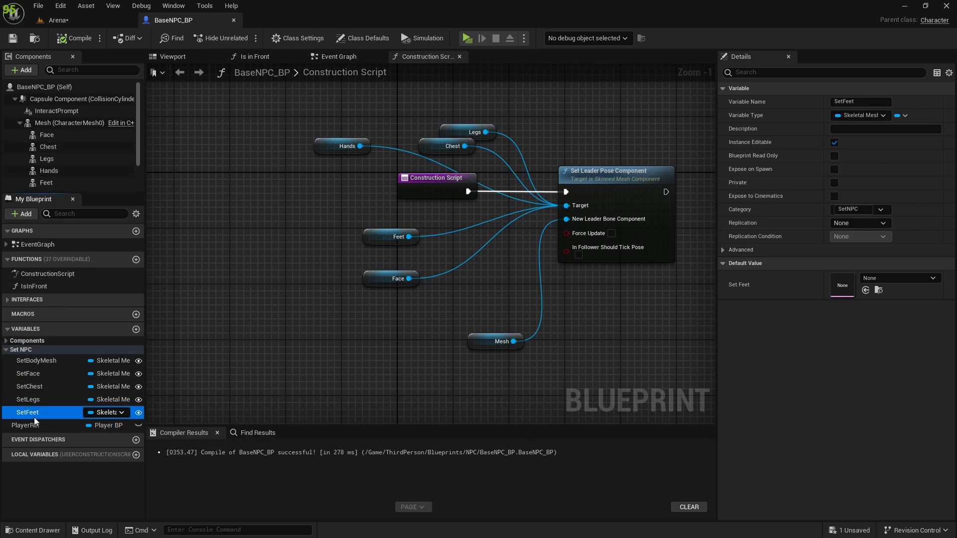
key(ctrl+w)
text(SetHands)
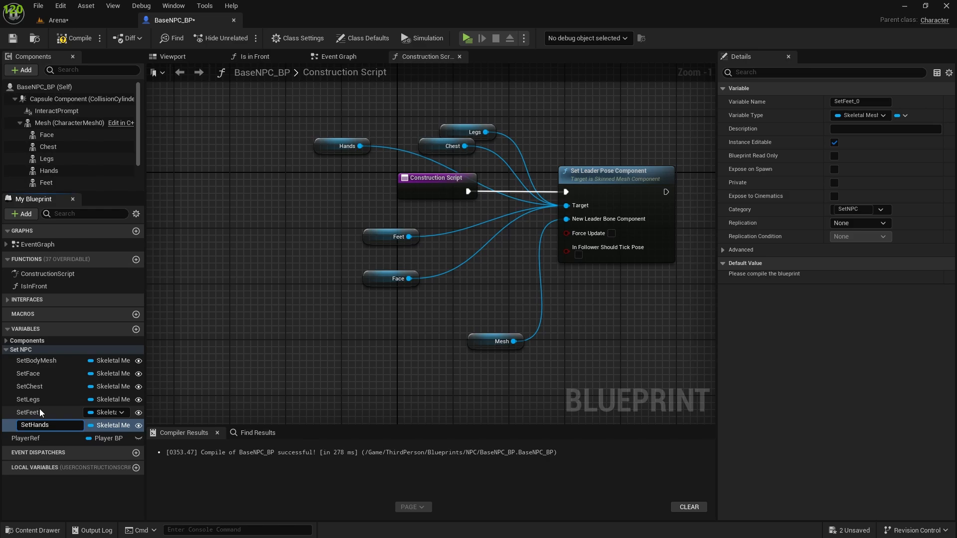
key(Return)
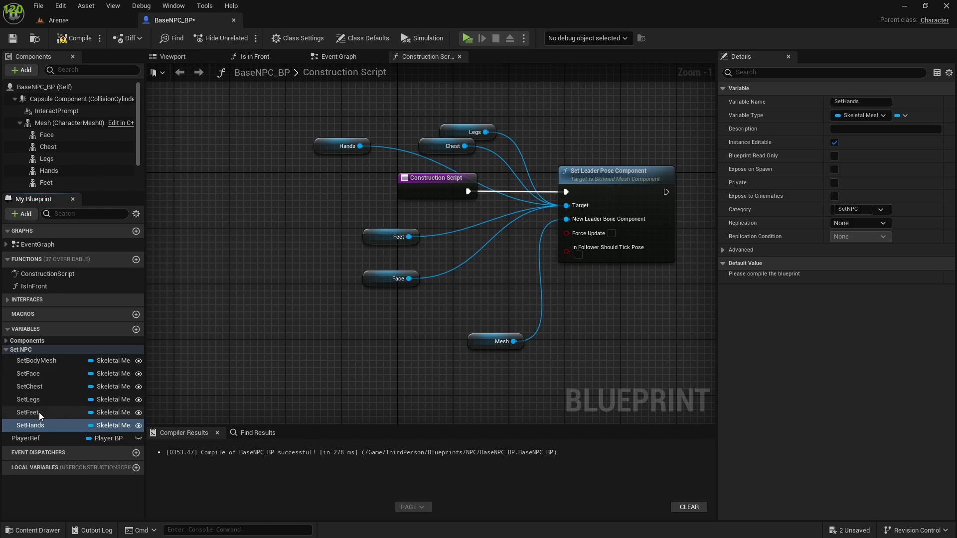
Step: Place SetHands between SetLegs and SetFeet in the variable order and save the blueprint
drag(28, 427, 29, 408)
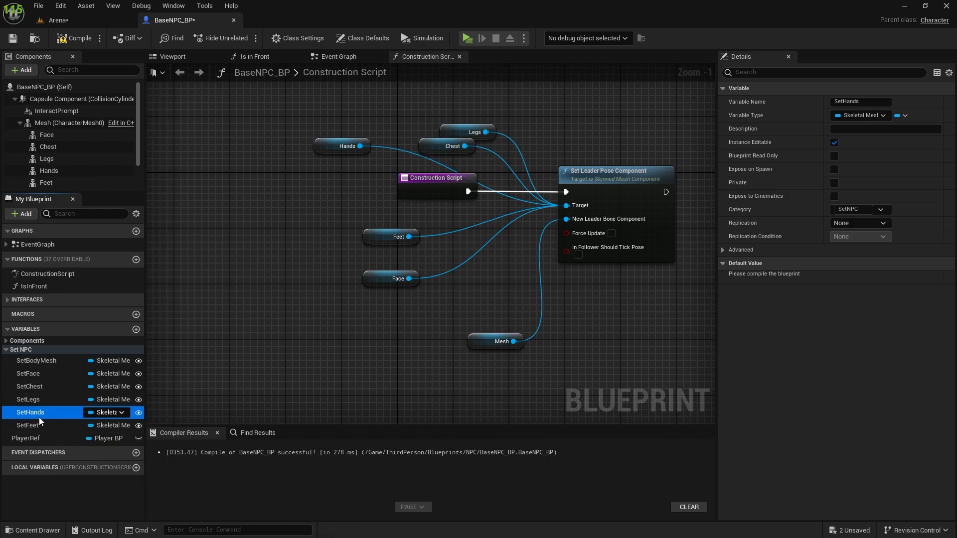
click(46, 400)
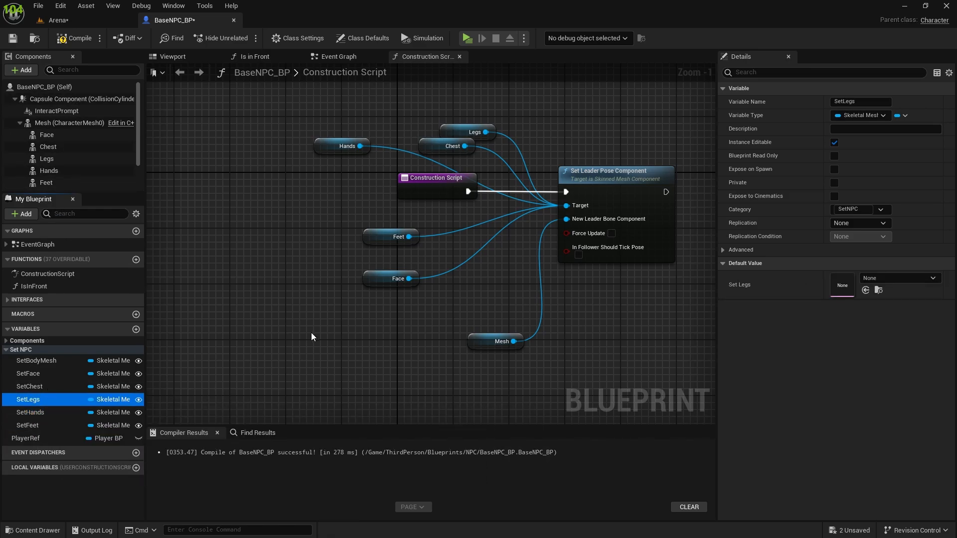
click(13, 37)
Step: Try f_srt_nrw_body as Trader_BP2's Set Face mesh in the Arena level and reset that property to its default
click(55, 20)
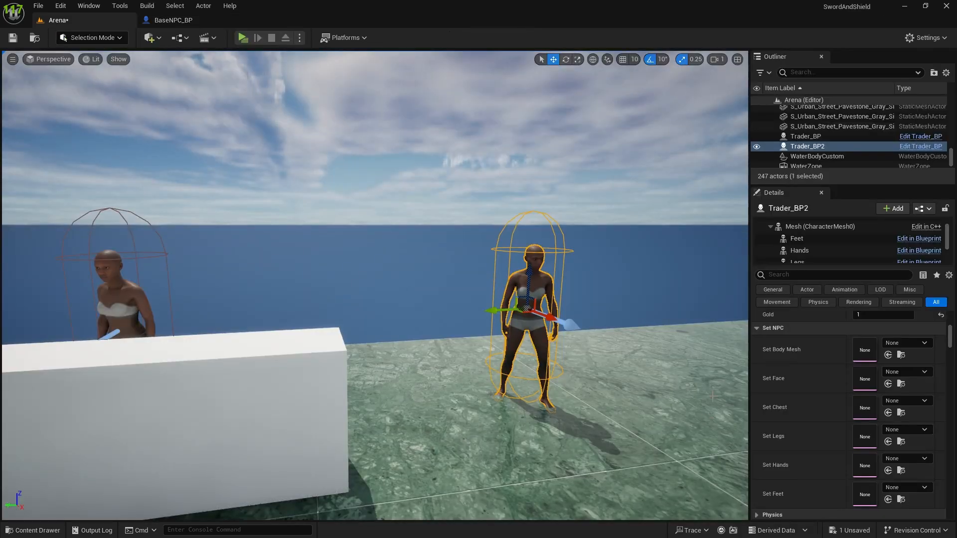
click(908, 340)
click(906, 344)
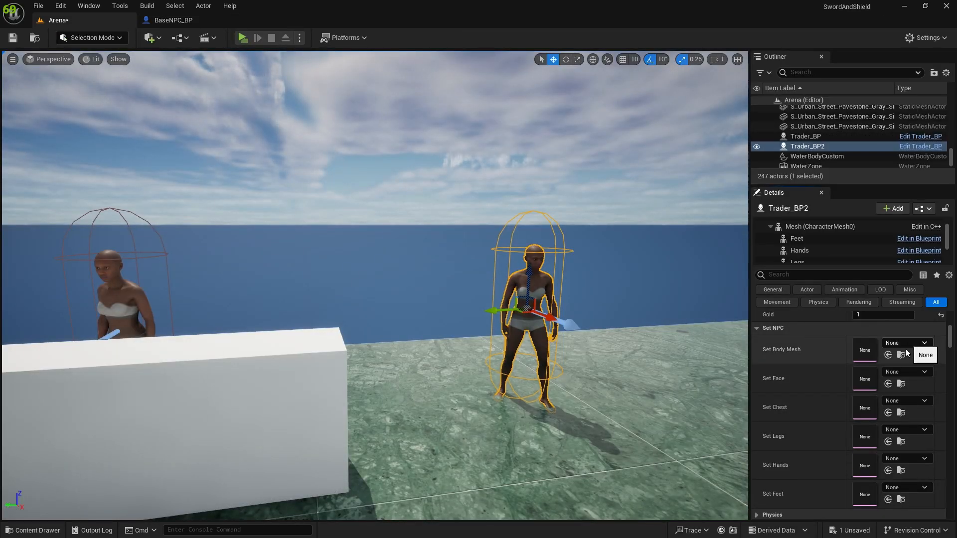
click(906, 344)
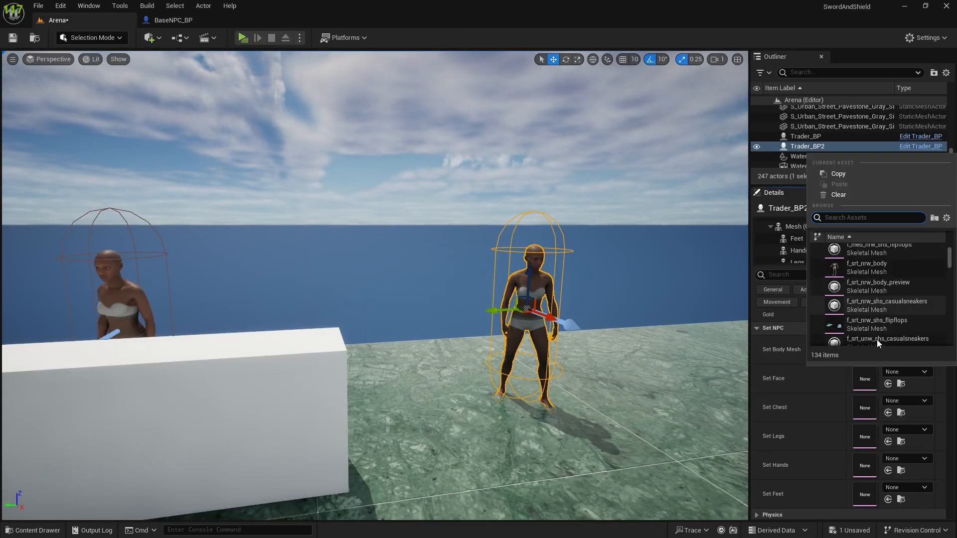
click(852, 270)
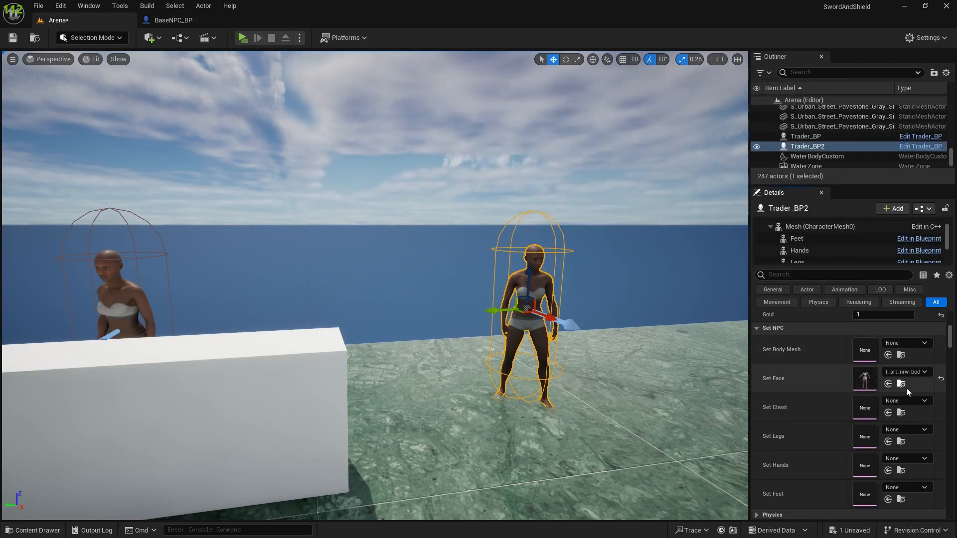
click(940, 381)
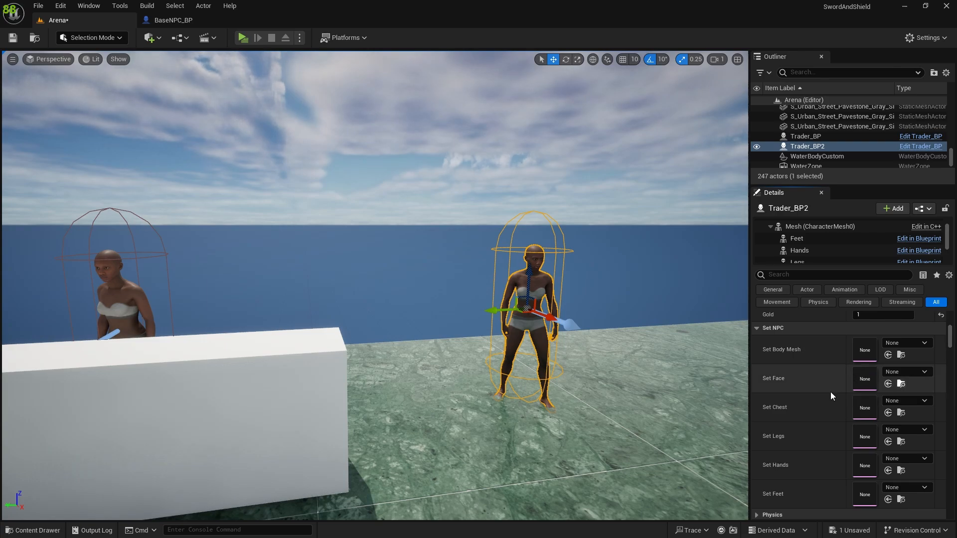
click(178, 25)
right_drag(266, 287, 164, 309)
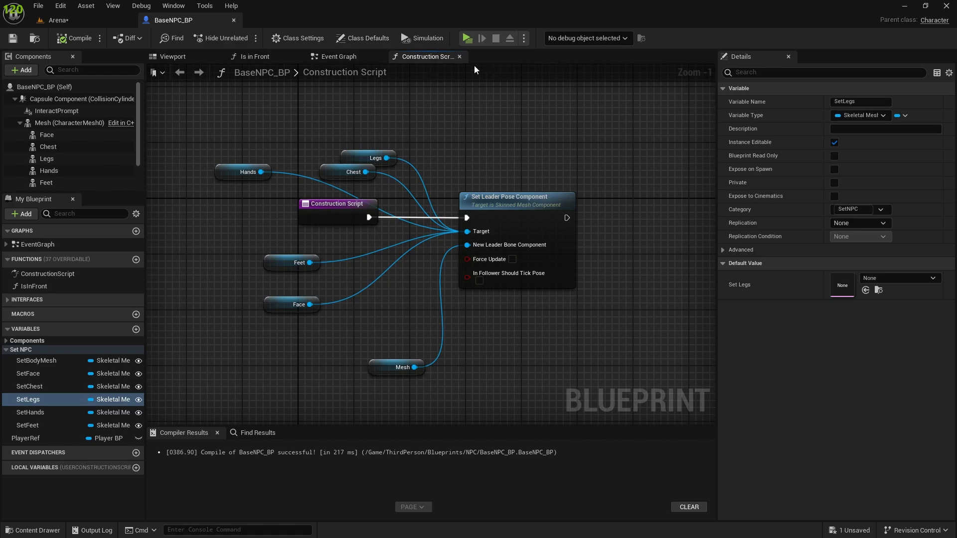
click(357, 56)
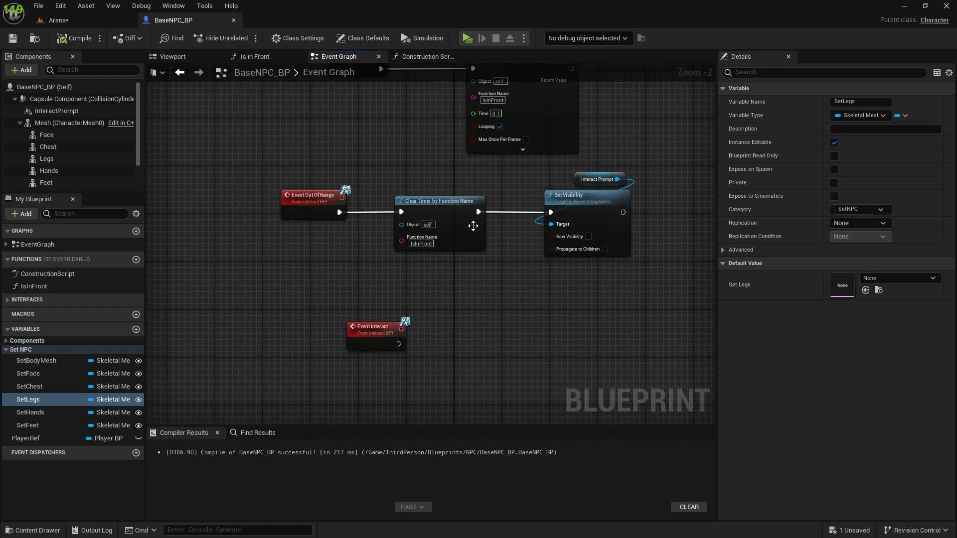
right_drag(384, 167, 396, 312)
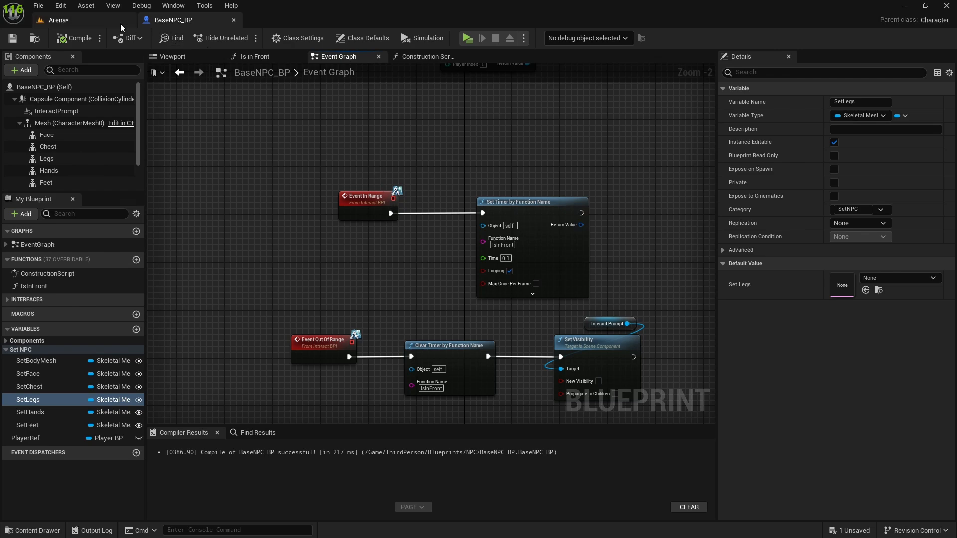
Step: Open the list of skeletal meshes available for Trader_BP2's Set Body Mesh in the Arena level
click(79, 26)
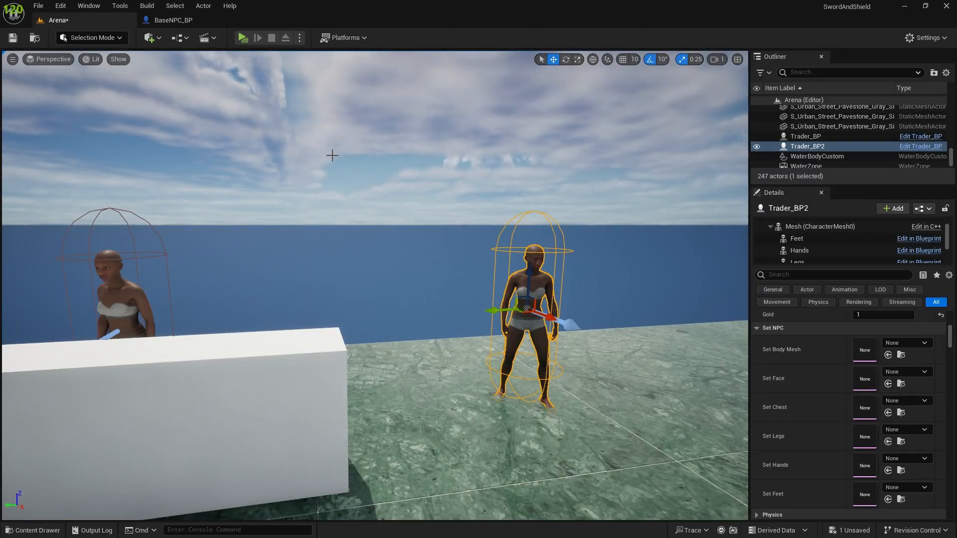
click(918, 343)
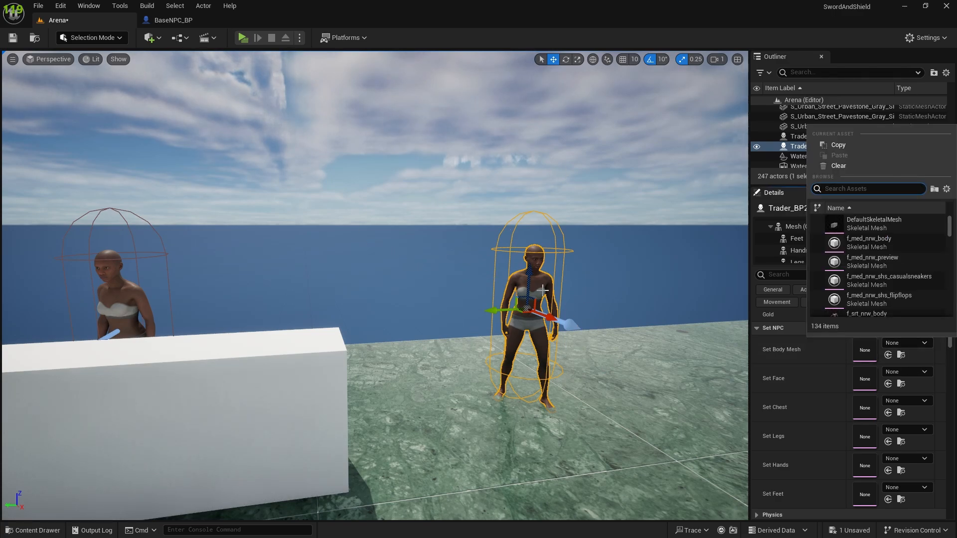
Step: In BaseNPC_BP's Construction Script, chain Set Skeletal Mesh Asset for Mesh after Set Leader Pose Component, with SetBodyMesh as its New Mesh
click(170, 21)
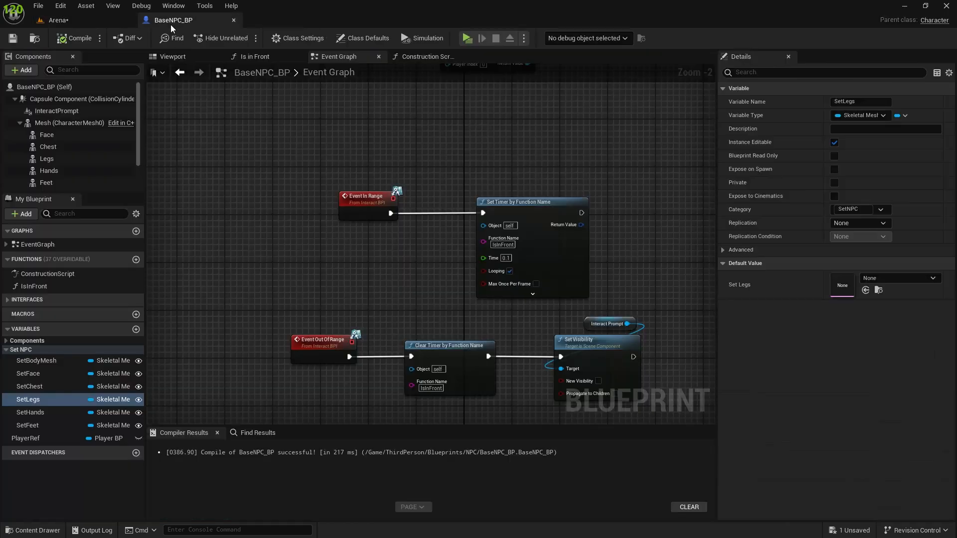
click(418, 57)
right_drag(418, 278, 226, 319)
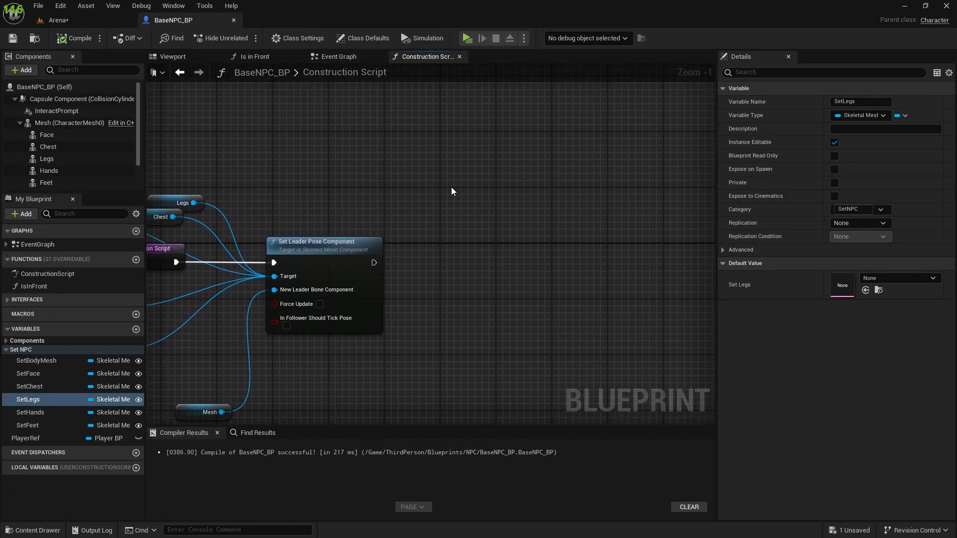
drag(47, 126, 516, 262)
text(set skele)
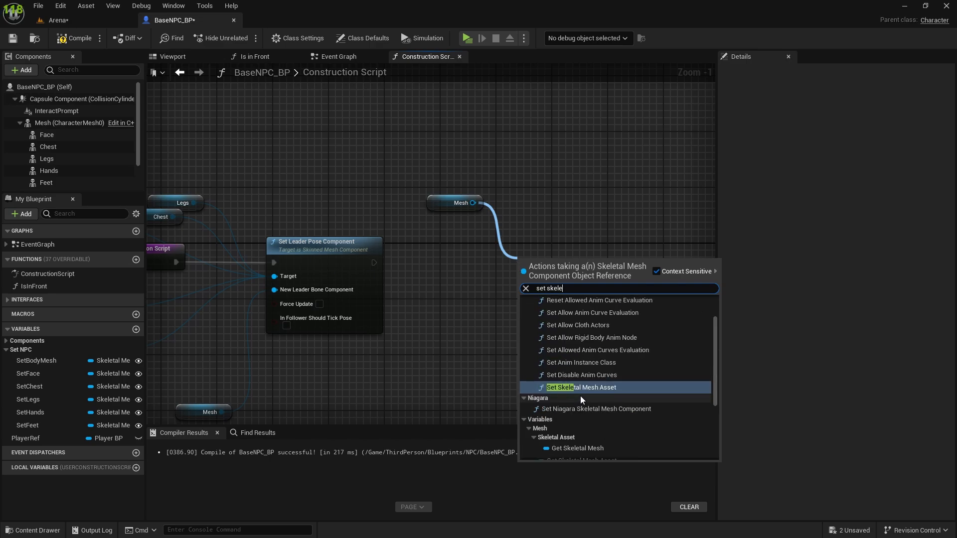
click(580, 395)
drag(545, 283, 468, 263)
drag(374, 262, 499, 254)
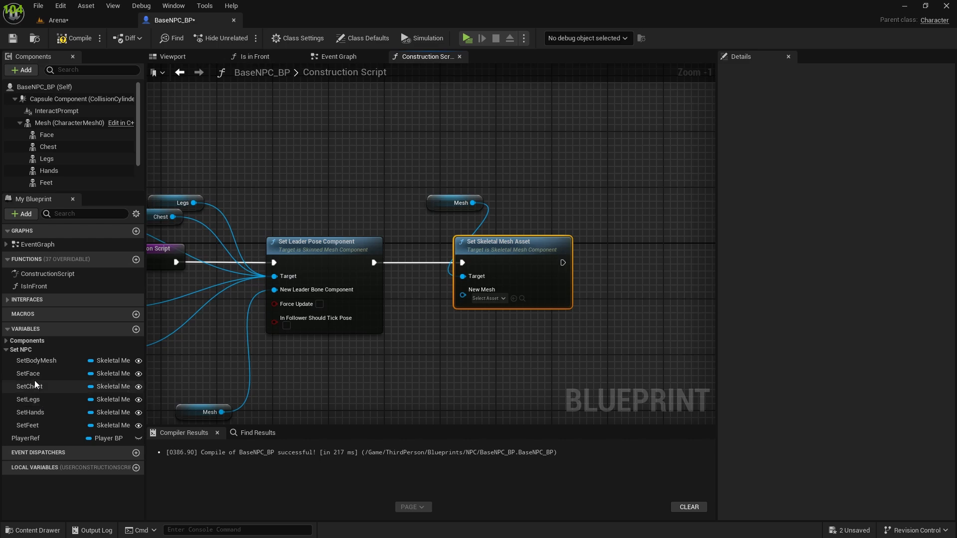
drag(37, 364, 572, 342)
Step: Duplicate the Set Skeletal Mesh Asset node and connect the copy after the body mesh one in the execution chain
click(568, 259)
key(ctrl+c)
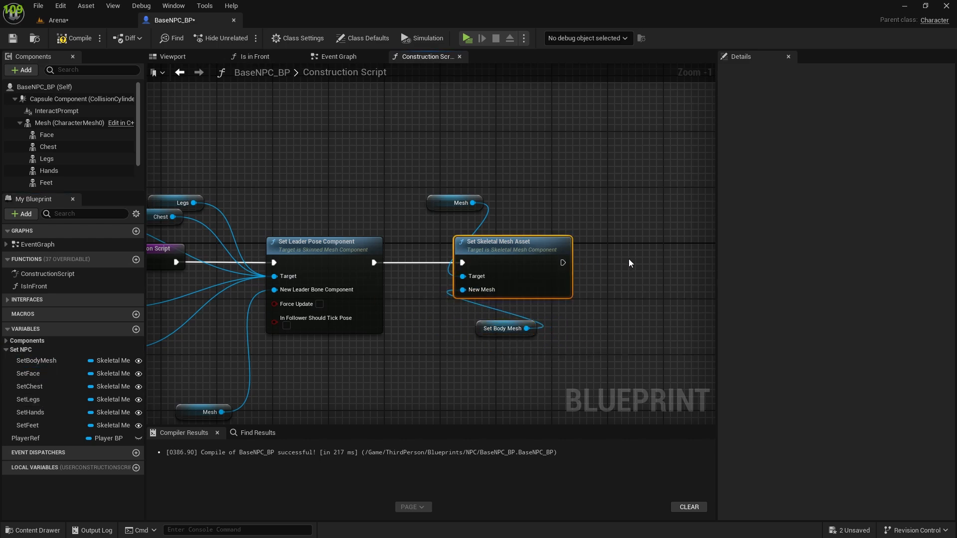
right_drag(629, 258, 513, 266)
key(ctrl+v)
drag(530, 259, 504, 277)
drag(517, 265, 518, 259)
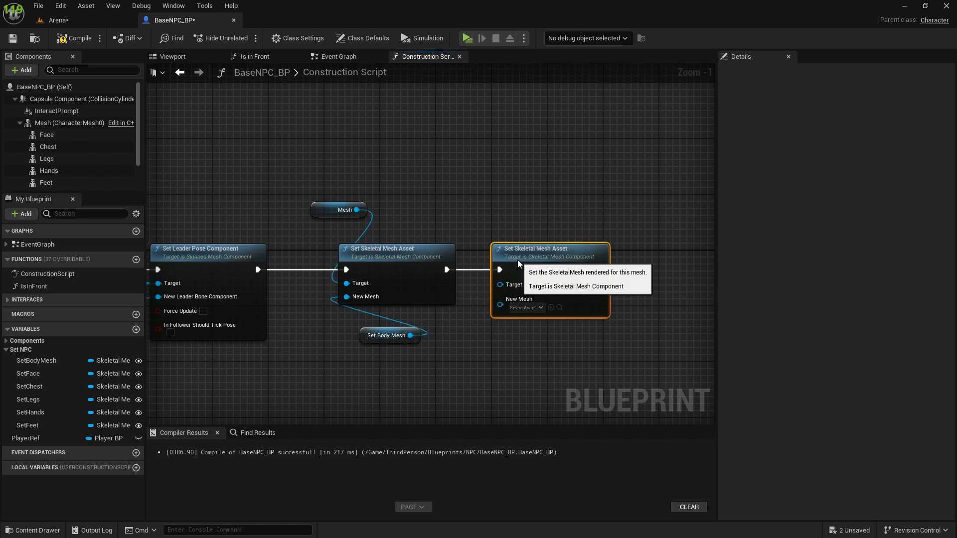
click(515, 204)
right_drag(515, 204, 400, 203)
Step: Paste two more pairs of Set Skeletal Mesh Asset nodes and wire all six into one execution chain
drag(311, 230, 438, 284)
key(ctrl+c)
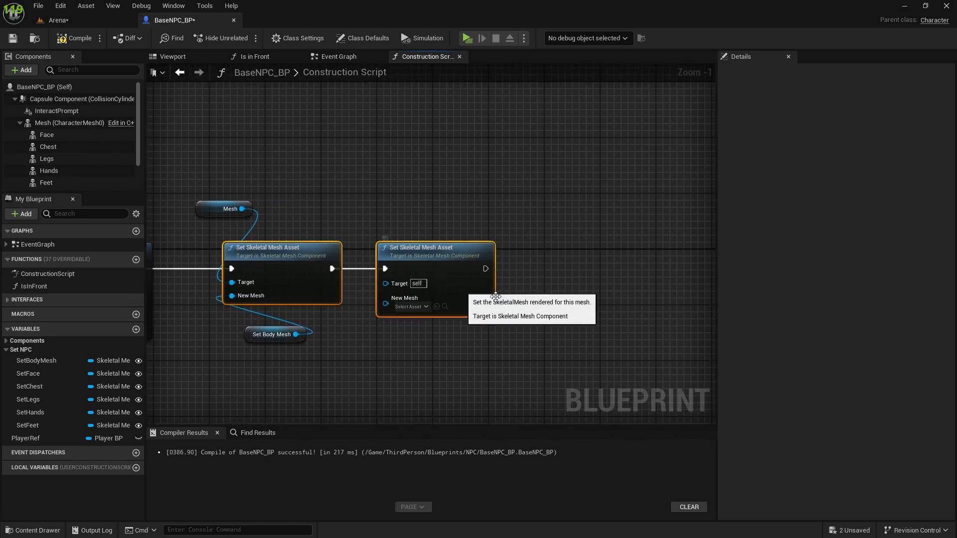
click(647, 271)
key(ctrl+v)
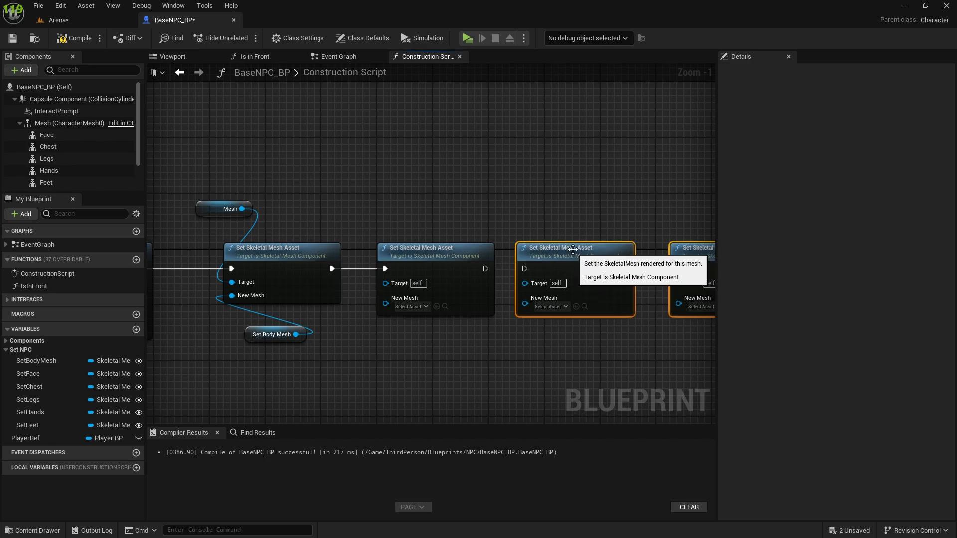
right_drag(619, 221, 306, 223)
key(ctrl+v)
drag(537, 272, 560, 262)
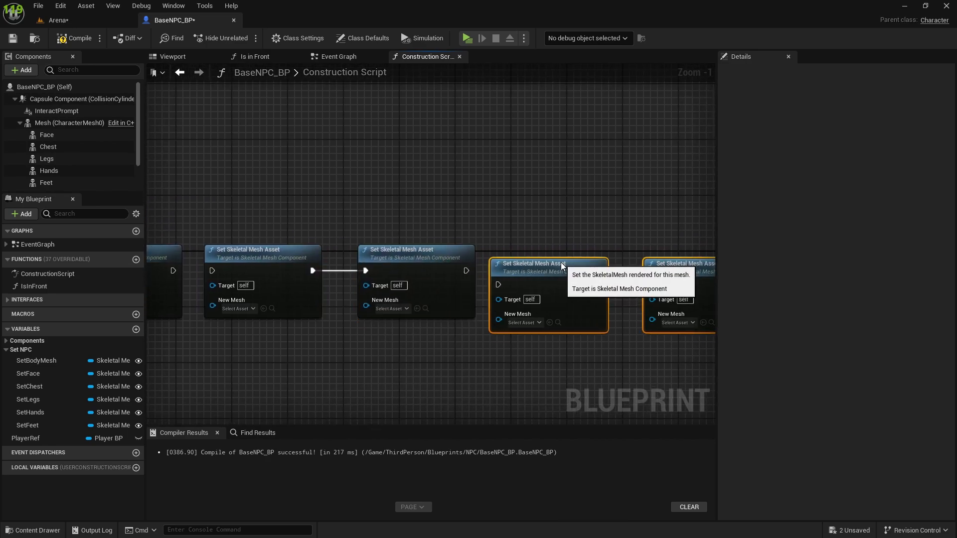
right_drag(332, 182, 333, 183)
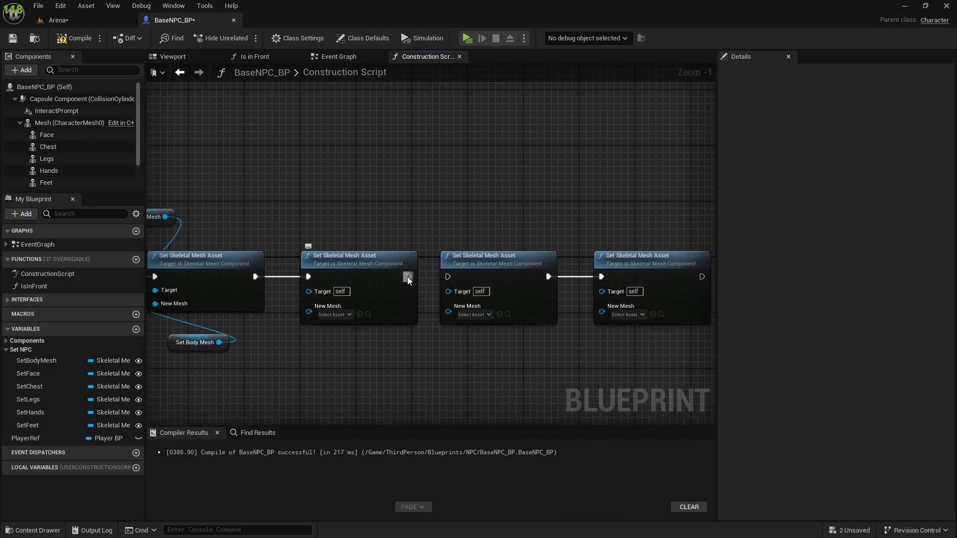
drag(408, 280, 449, 279)
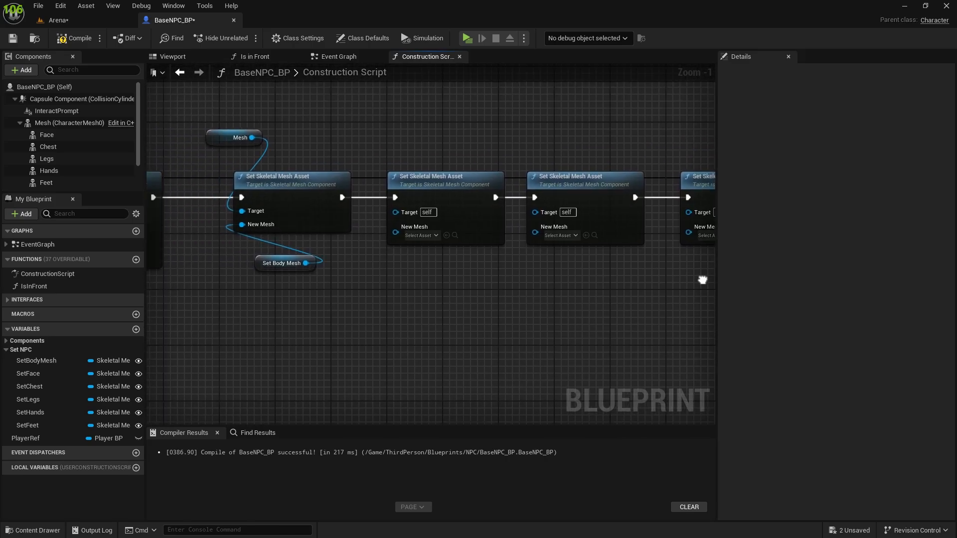
right_drag(700, 277, 704, 312)
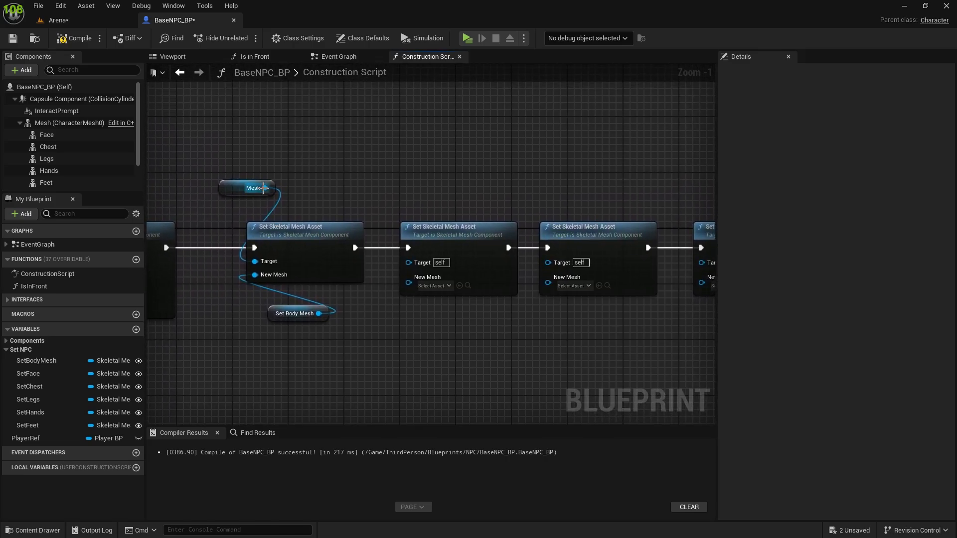
Step: Connect the Face, Chest, Legs, Hands and Feet components as targets of the five remaining Set Skeletal Mesh Asset nodes, in that order
drag(224, 190, 277, 200)
right_drag(385, 184, 462, 241)
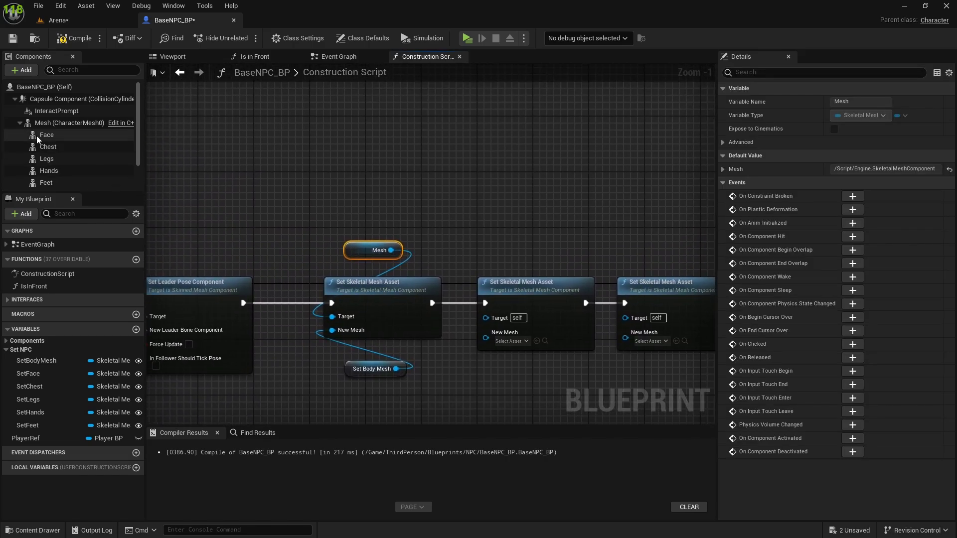
drag(37, 136, 484, 317)
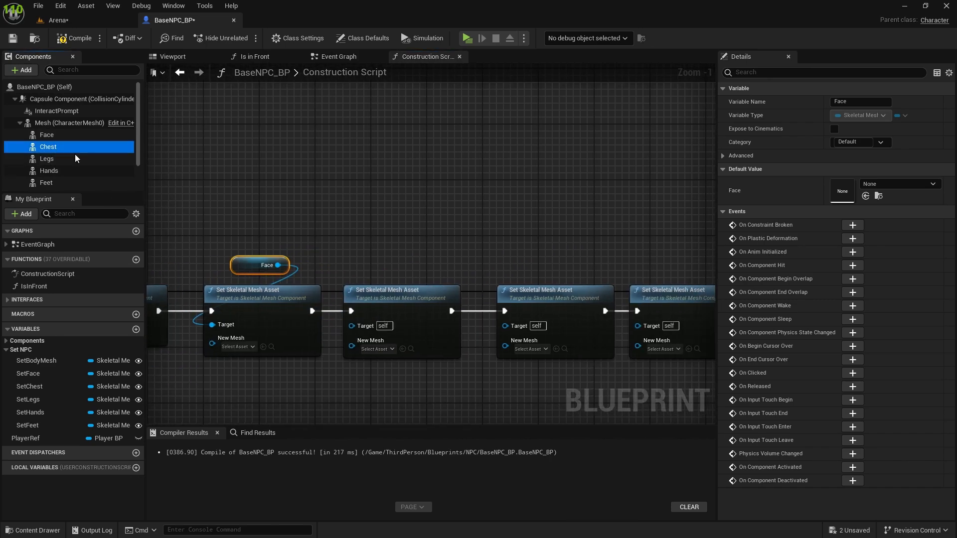
drag(75, 154, 376, 278)
drag(52, 160, 505, 325)
right_drag(563, 270, 271, 268)
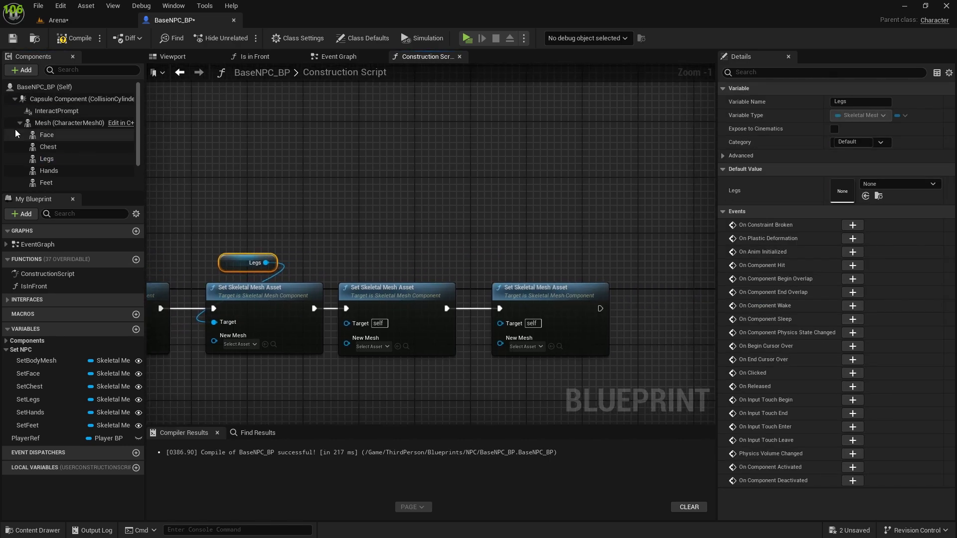
drag(49, 170, 399, 270)
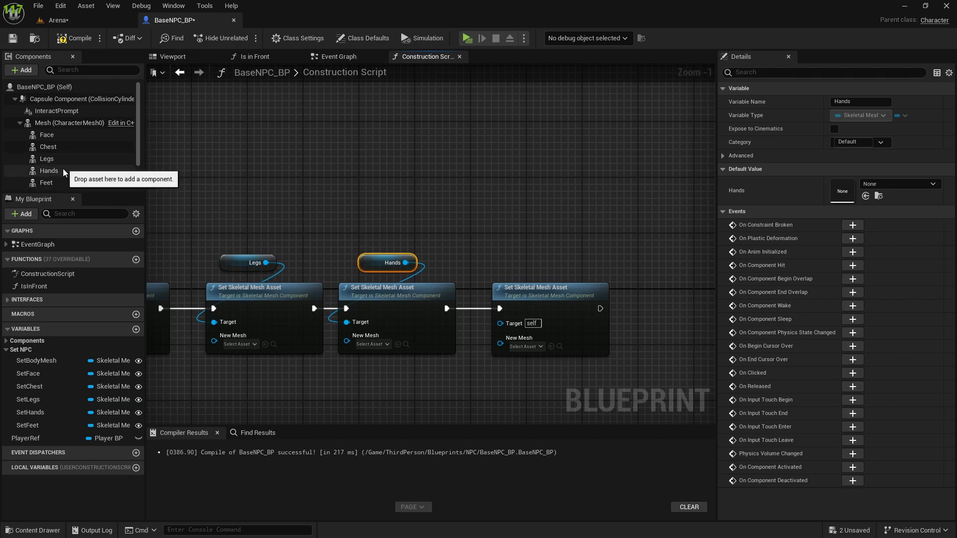
drag(45, 183, 535, 367)
drag(498, 331, 550, 282)
Step: Feed SetFace, SetChest, SetLegs, SetHands and SetFeet into the New Mesh inputs of the nodes targeting the matching components
right_drag(351, 417, 711, 280)
right_drag(299, 275, 485, 299)
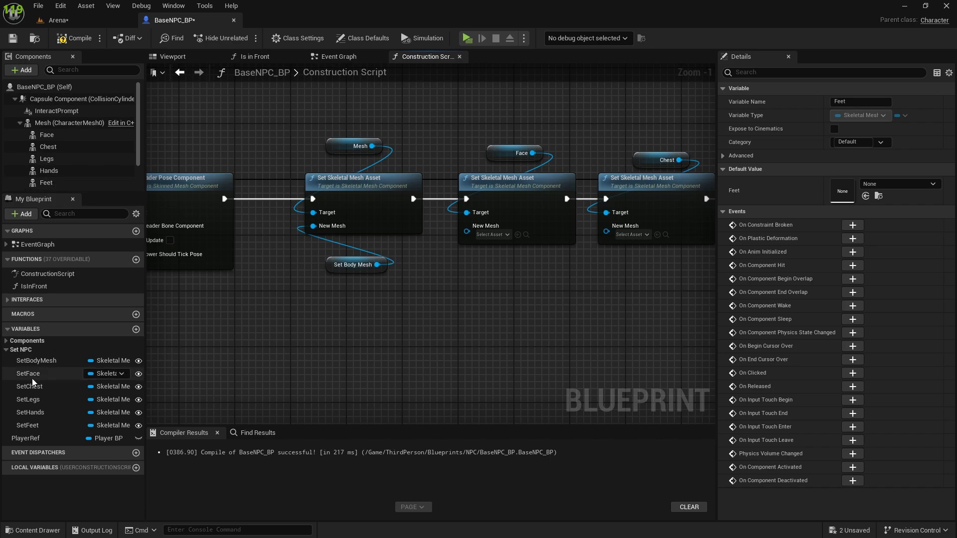
drag(28, 373, 525, 254)
right_drag(603, 311, 389, 317)
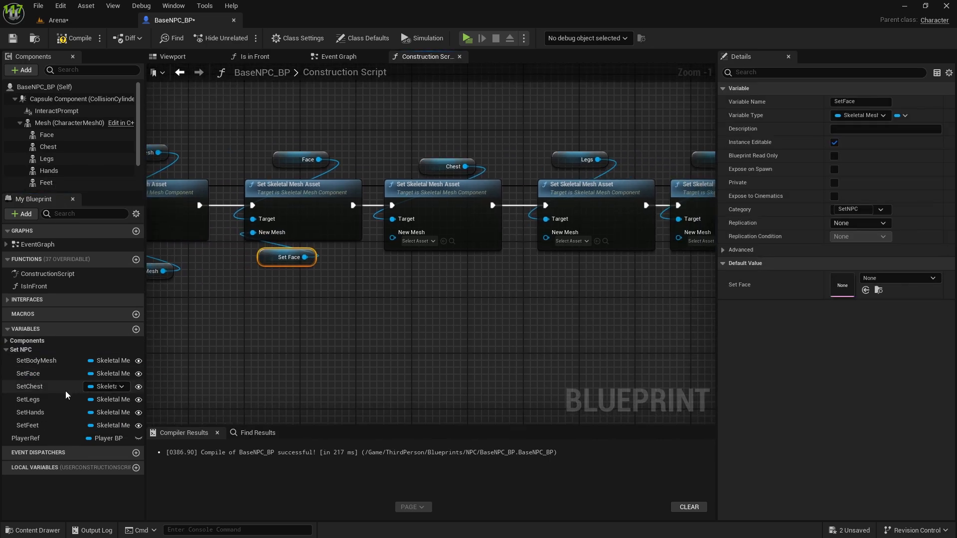
drag(38, 390, 392, 233)
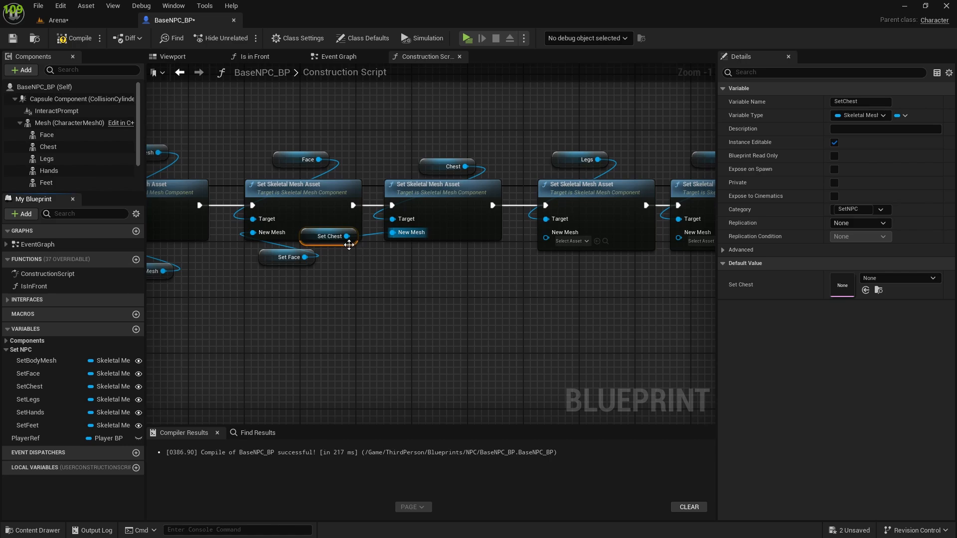
right_drag(520, 312, 363, 309)
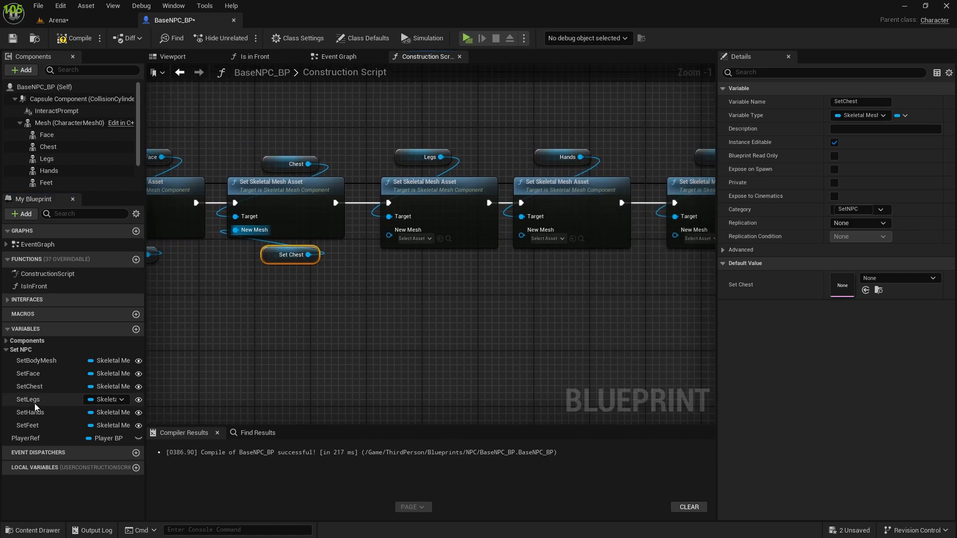
drag(35, 402, 453, 270)
right_drag(521, 317, 331, 338)
drag(58, 417, 391, 276)
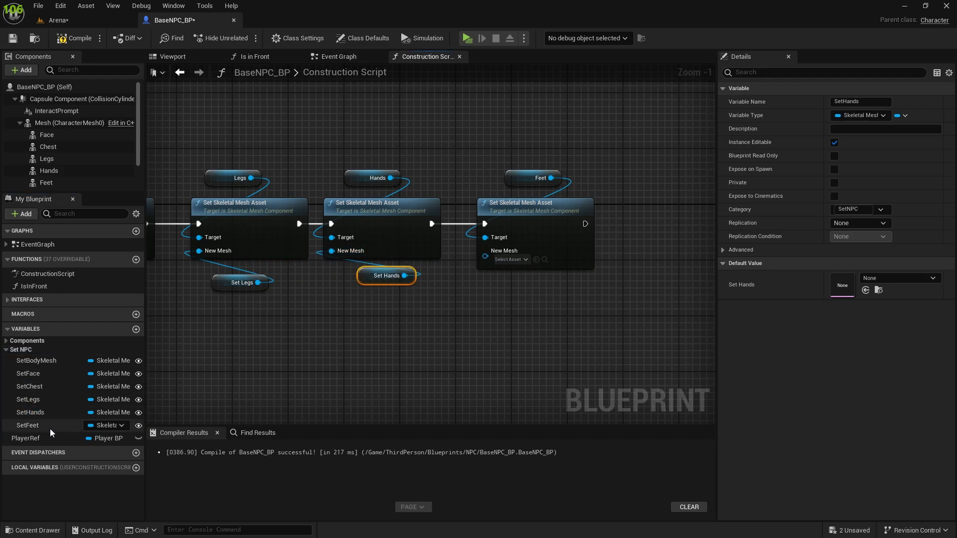
drag(48, 425, 505, 308)
drag(494, 261, 543, 303)
Step: Compile and save BaseNPC_BP with the completed mesh-setting chain
right_drag(390, 335, 619, 320)
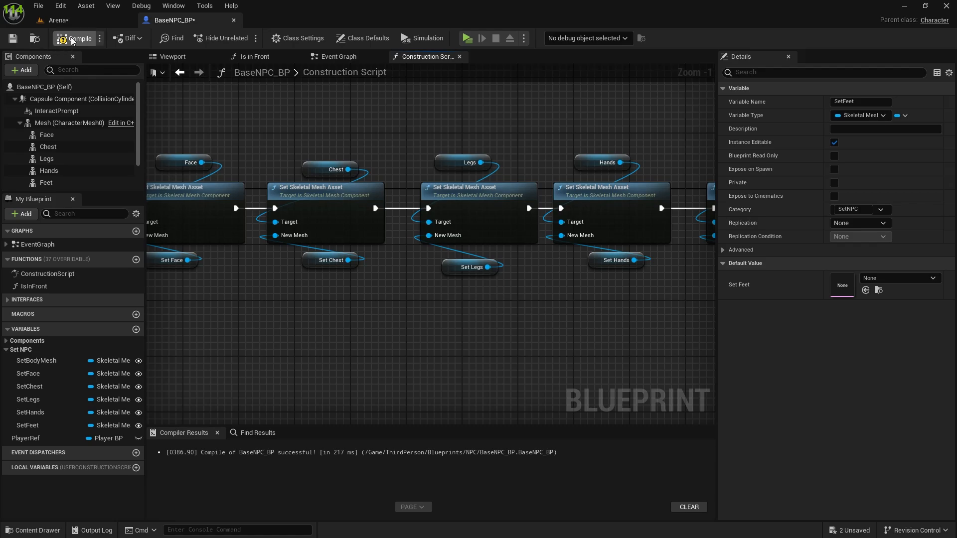
click(12, 39)
scroll(339, 304, down, 3)
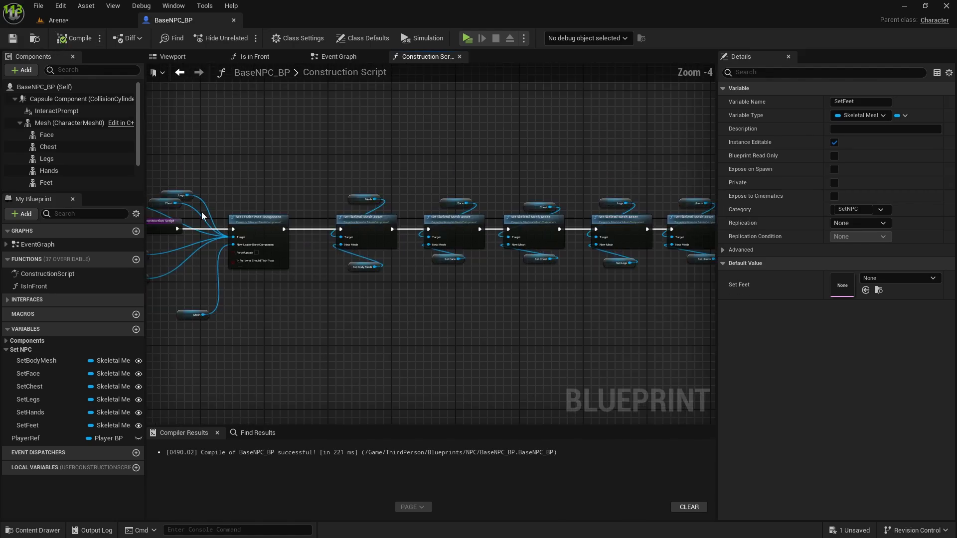
Step: Examine the placed traders in the Arena level and Trader_BP2's Mesh and Set NPC properties
click(67, 23)
right_drag(383, 281, 458, 312)
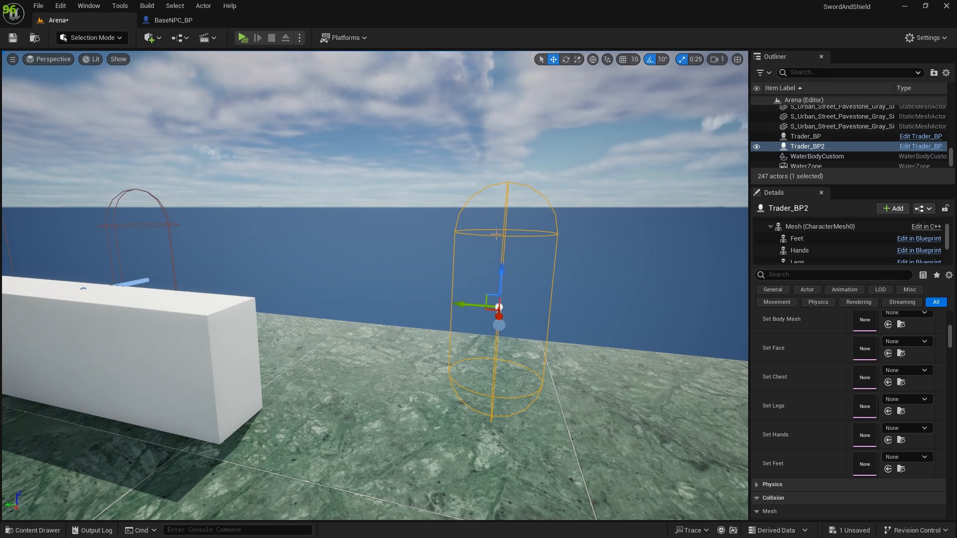
scroll(842, 437, up, 5)
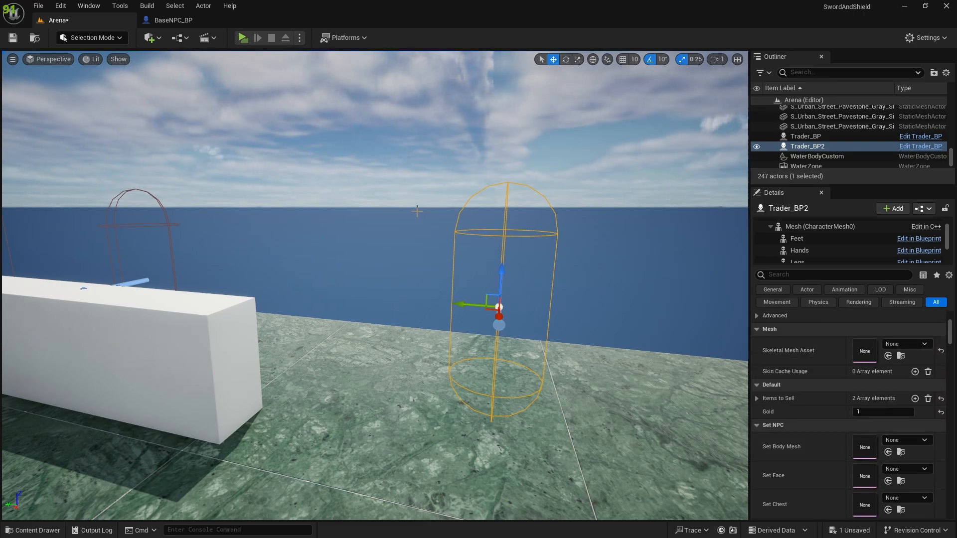
scroll(838, 432, down, 5)
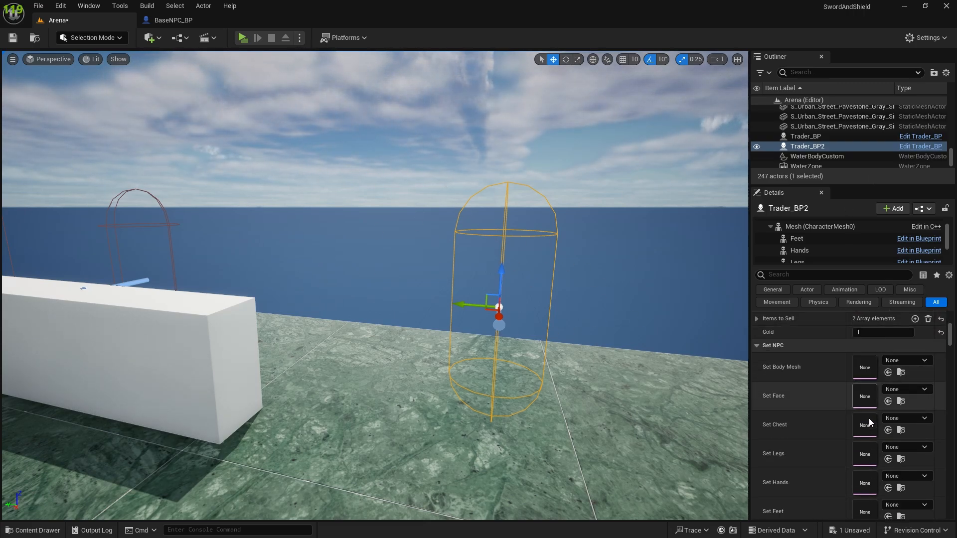
scroll(834, 385, up, 2)
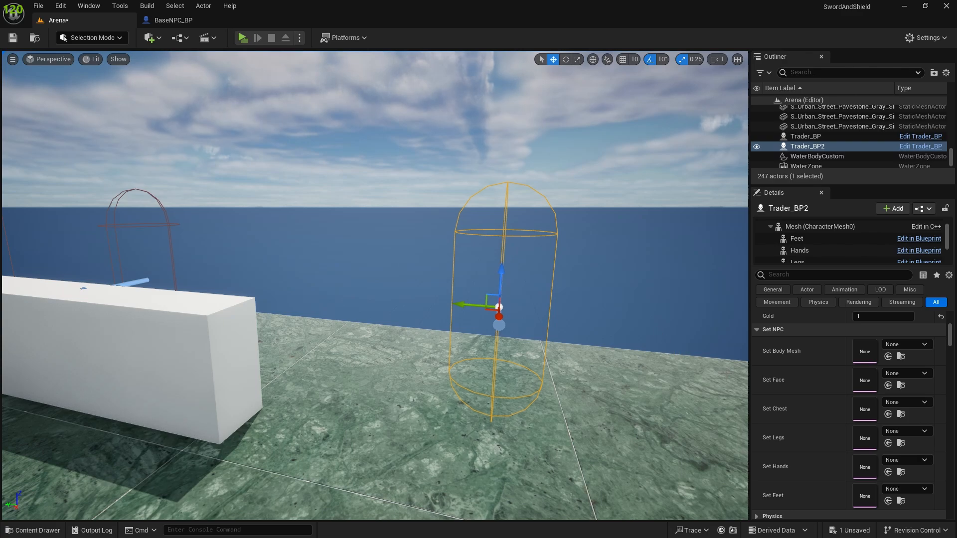
Step: In BaseNPC_BP's Construction Script, move the whole Set Skeletal Mesh Asset chain away from Set Leader Pose Component to free space between them
click(171, 24)
right_drag(304, 321, 235, 274)
scroll(237, 268, down, 1)
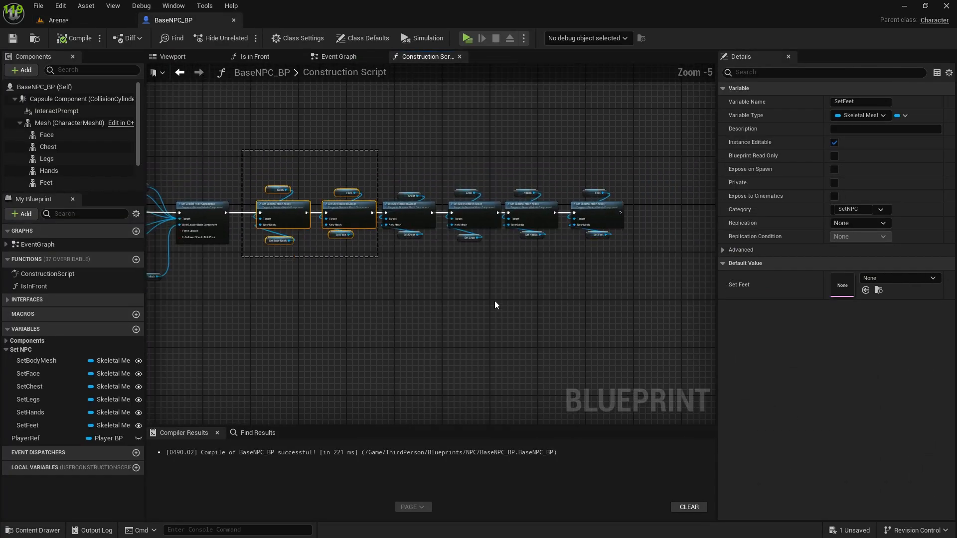
drag(495, 301, 636, 308)
drag(292, 215, 397, 215)
click(312, 252)
scroll(240, 335, up, 2)
right_drag(240, 335, 380, 396)
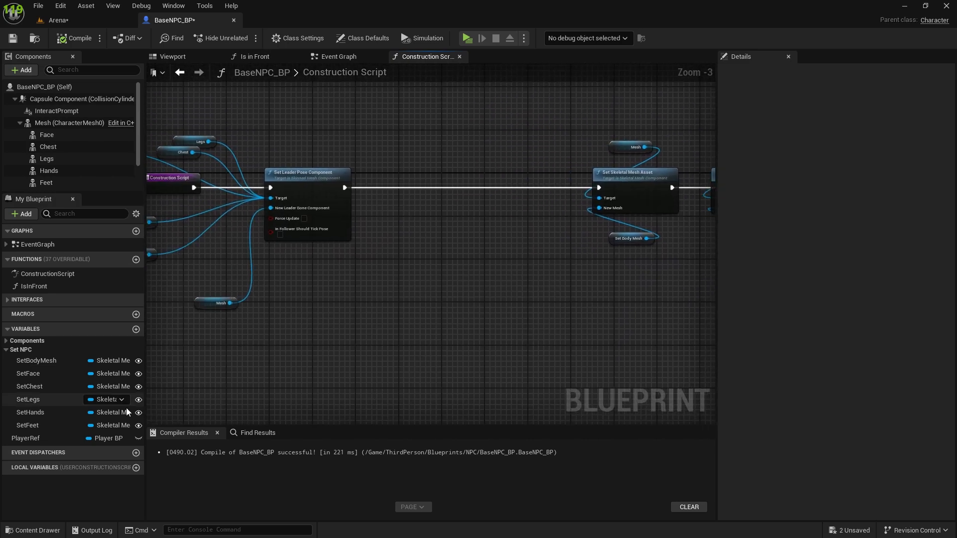
Step: Add a SetBodyMesh getter, convert it to a validated get and wire it after Set Leader Pose Component
drag(43, 365, 373, 243)
click(399, 262)
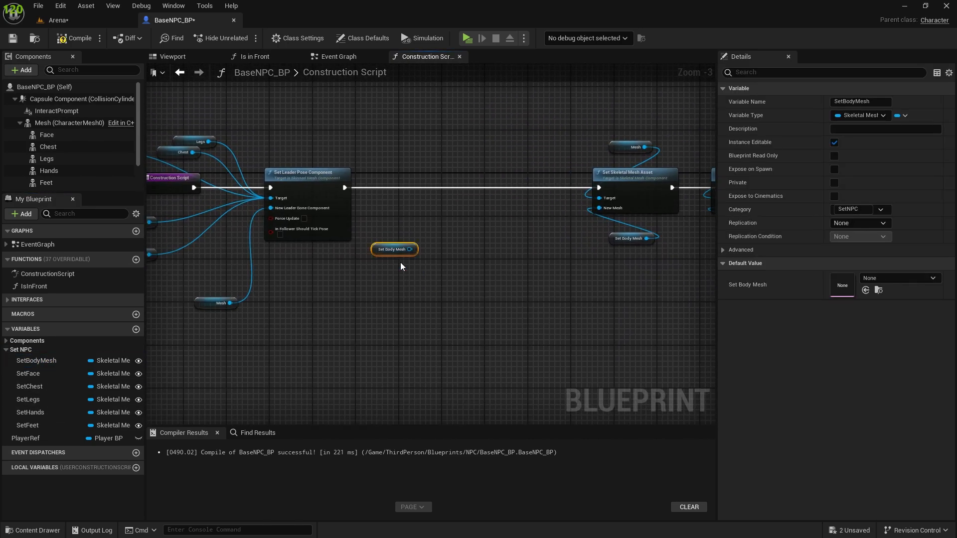
right_click(410, 249)
click(441, 359)
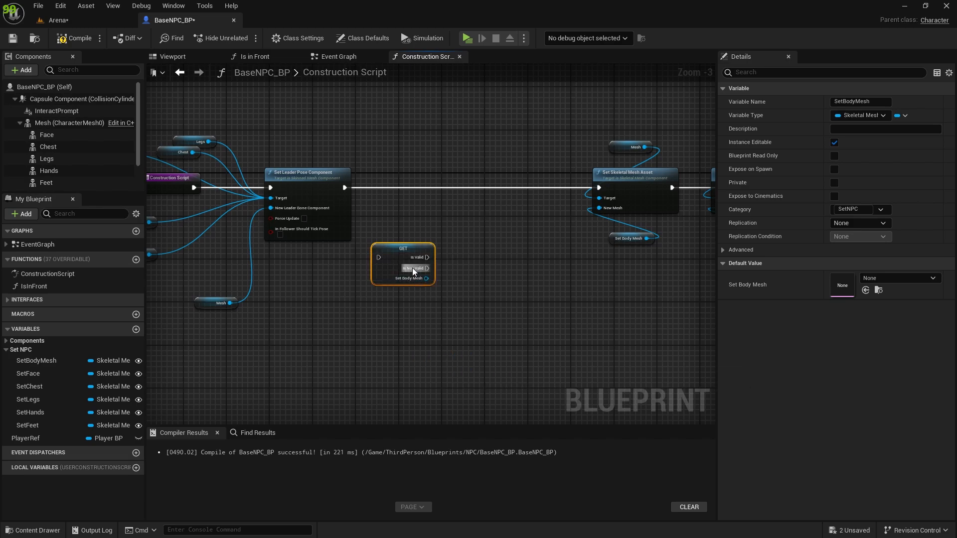
drag(398, 254, 383, 189)
scroll(417, 209, up, 3)
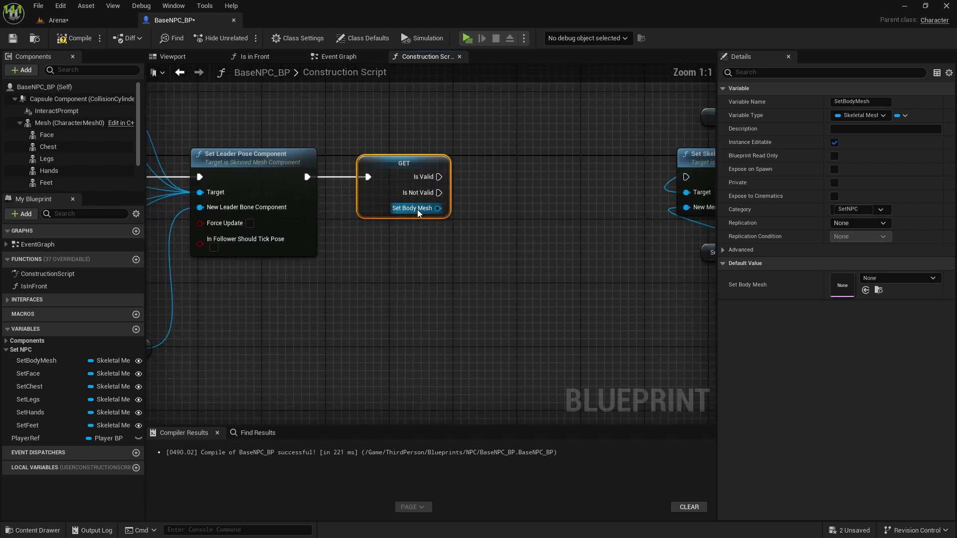
right_drag(505, 293, 442, 315)
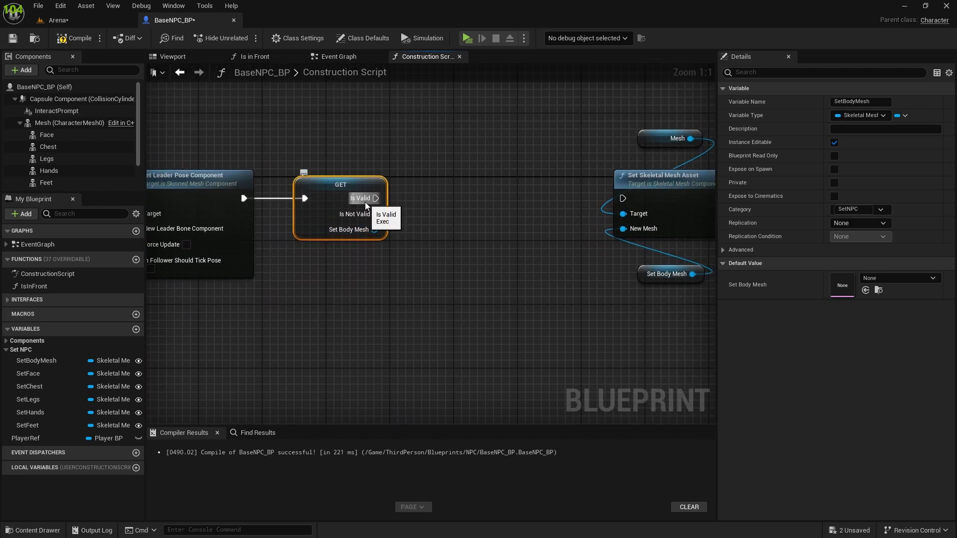
Step: Wire the validated get's Is Valid to the body Set Skeletal Mesh Asset and Is Not Valid to a duplicate of it with its Mesh getter
drag(368, 199, 622, 198)
right_drag(484, 238, 385, 202)
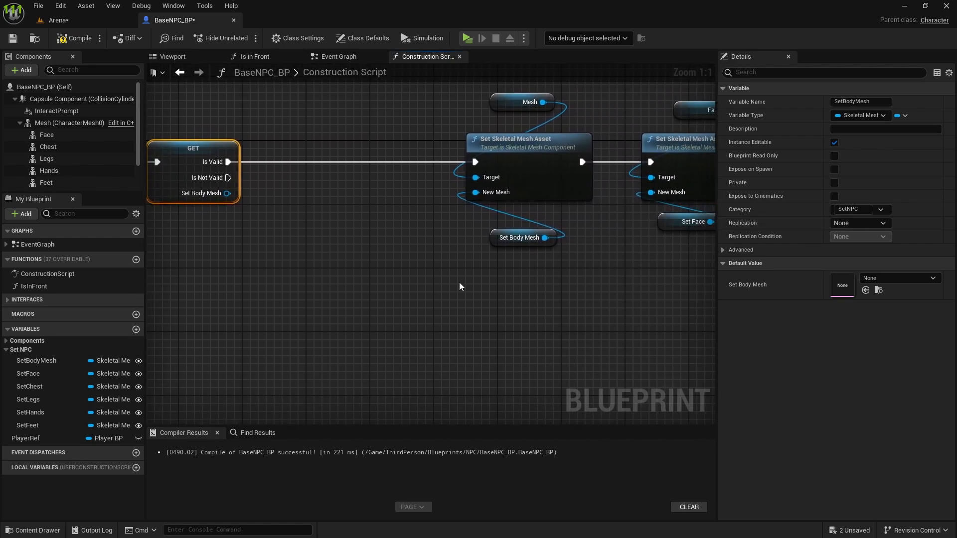
mouse_move(439, 298)
mouse_down()
mouse_move(555, 95)
mouse_move(513, 119)
mouse_move(389, 152)
mouse_up()
drag(460, 90, 548, 158)
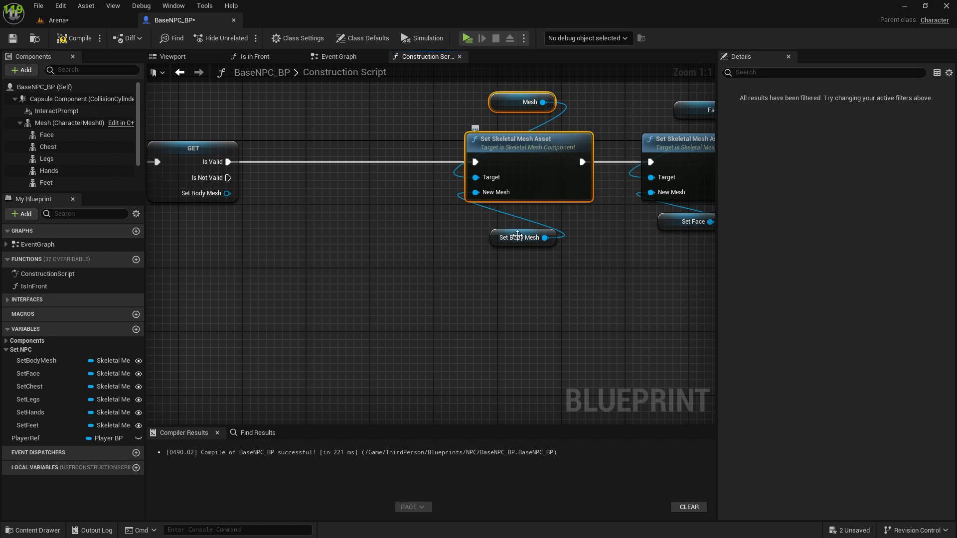
key(ctrl+c)
key(ctrl+v)
drag(228, 177, 467, 346)
scroll(412, 384, up, 1)
Step: Set the duplicate node's New Mesh to SKM_Manny and wire its execution output into the Face's Set Skeletal Mesh Asset node
click(493, 347)
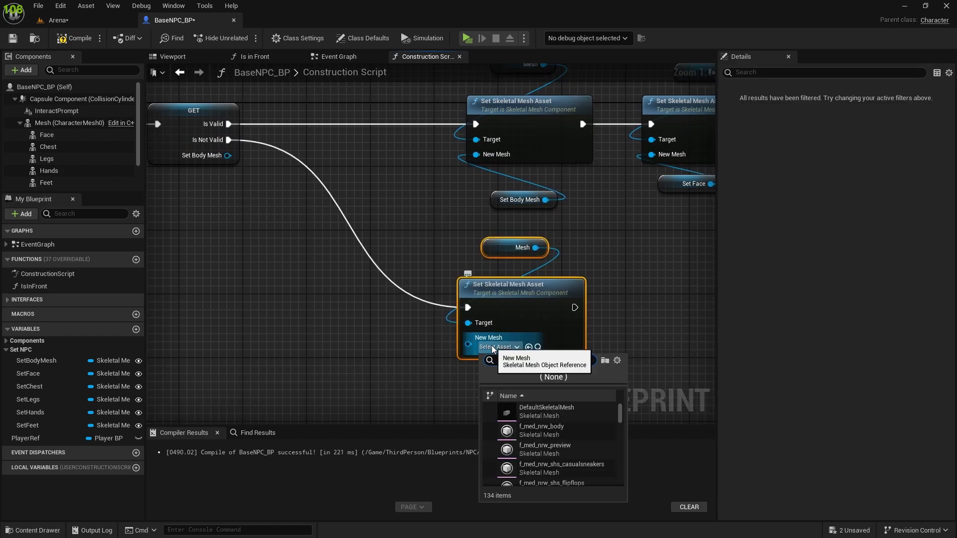
text(skm mann)
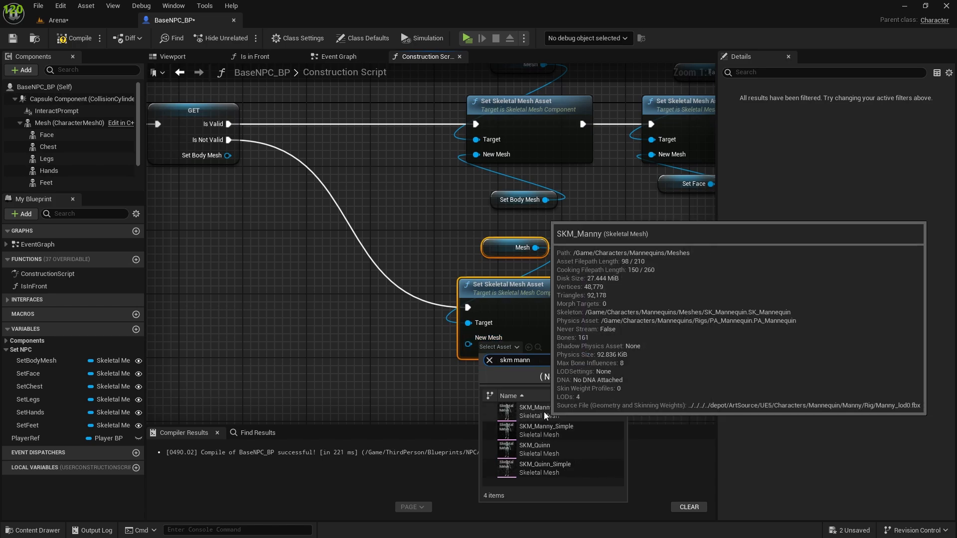
click(543, 411)
right_drag(604, 325, 483, 330)
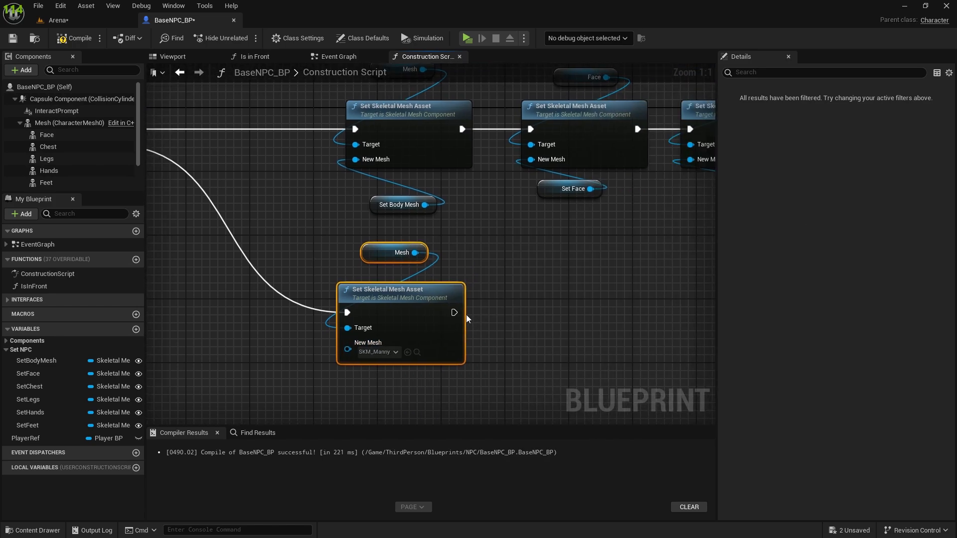
drag(465, 315, 530, 129)
Step: Check the traders in the Arena level, compile and save BaseNPC_BP, and return to the level
click(54, 20)
click(61, 241)
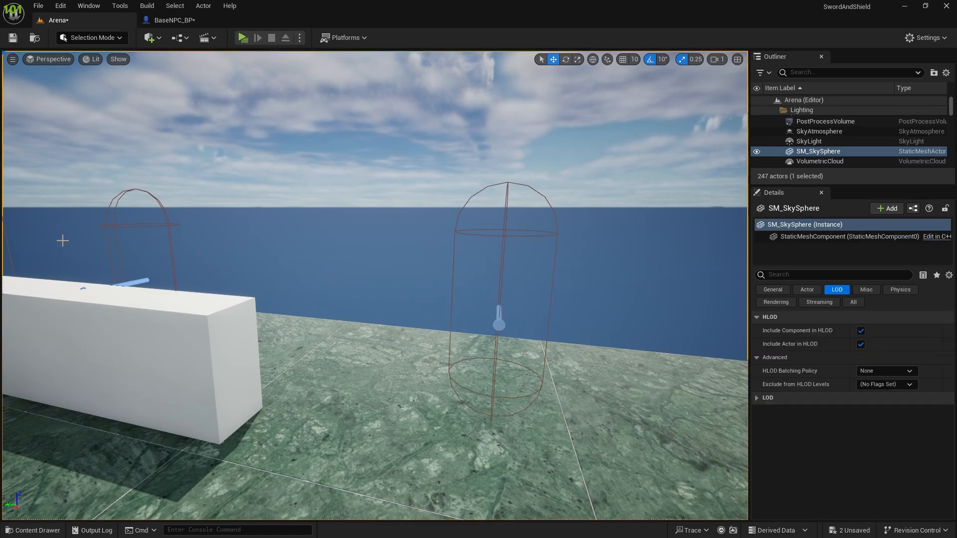
drag(124, 251, 150, 285)
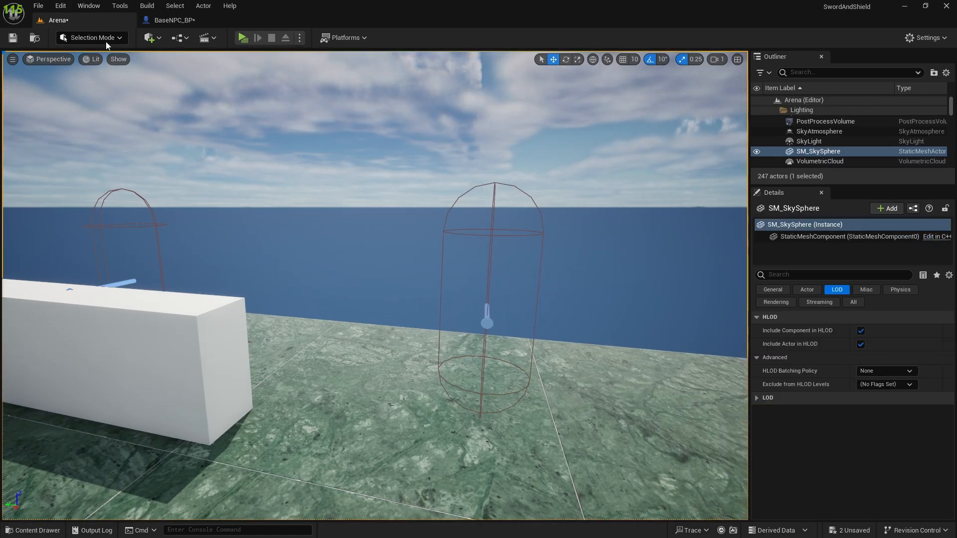
click(174, 20)
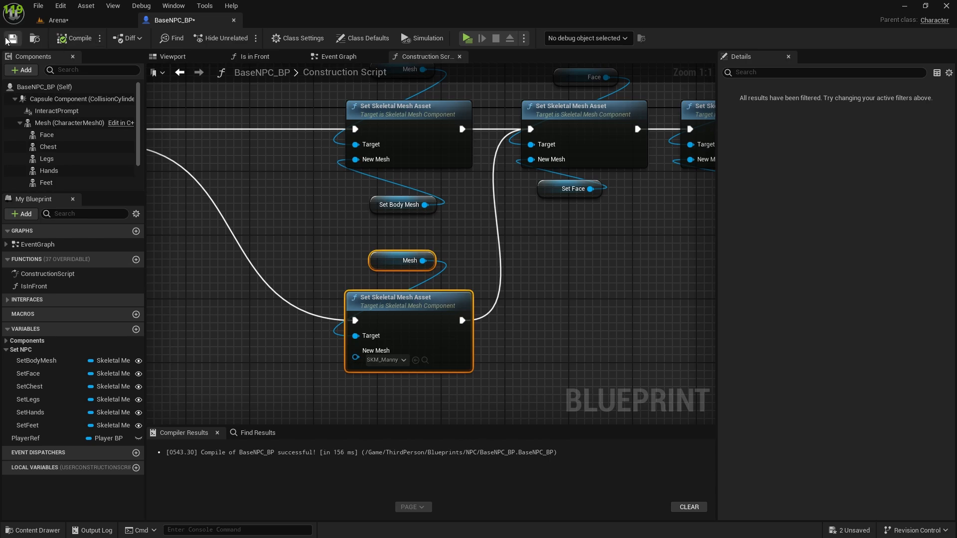
scroll(296, 206, down, 1)
click(60, 20)
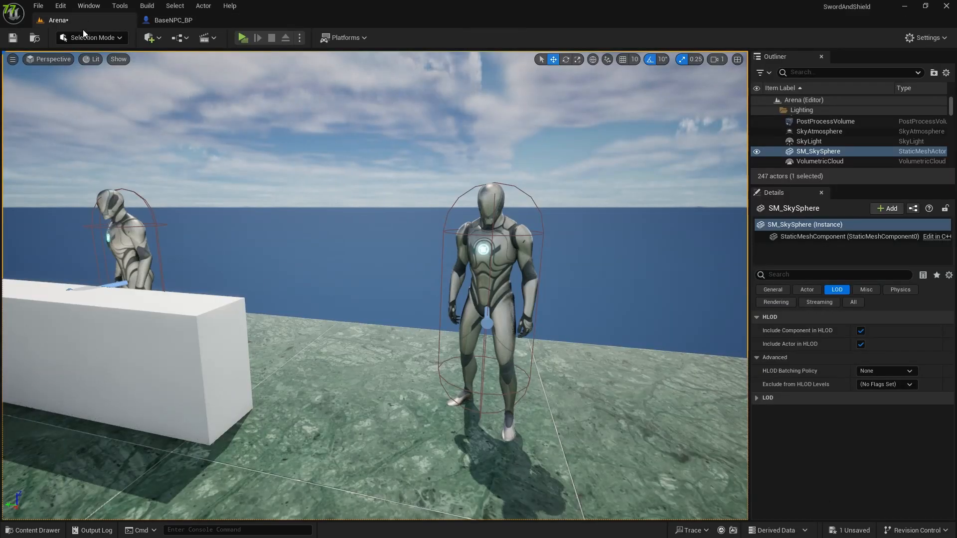
Step: On Trader_BP2 in the Arena level, set Set Body Mesh to f_srt_nrw_body and Set Face to Kioko_FaceMesh
click(484, 275)
key(a)
right_drag(484, 275, 516, 283)
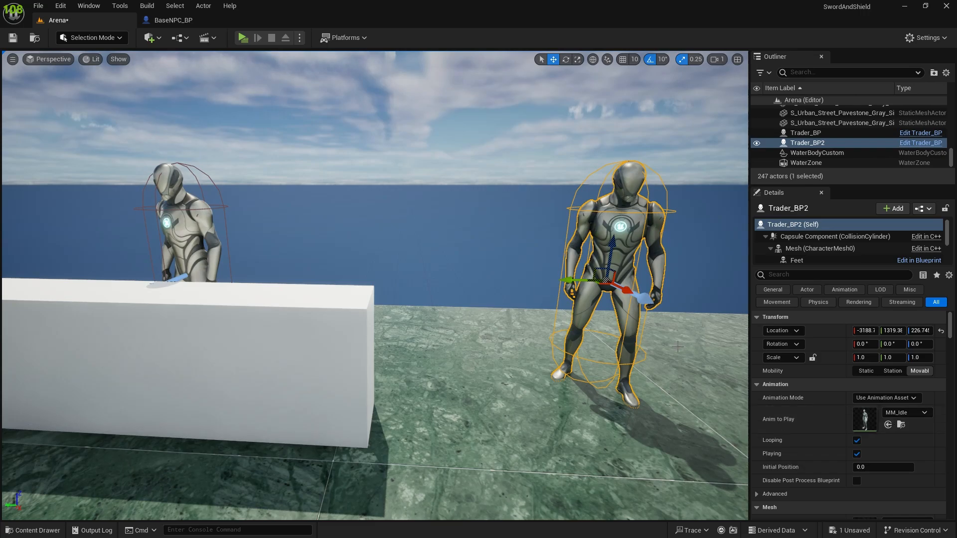
scroll(813, 389, down, 10)
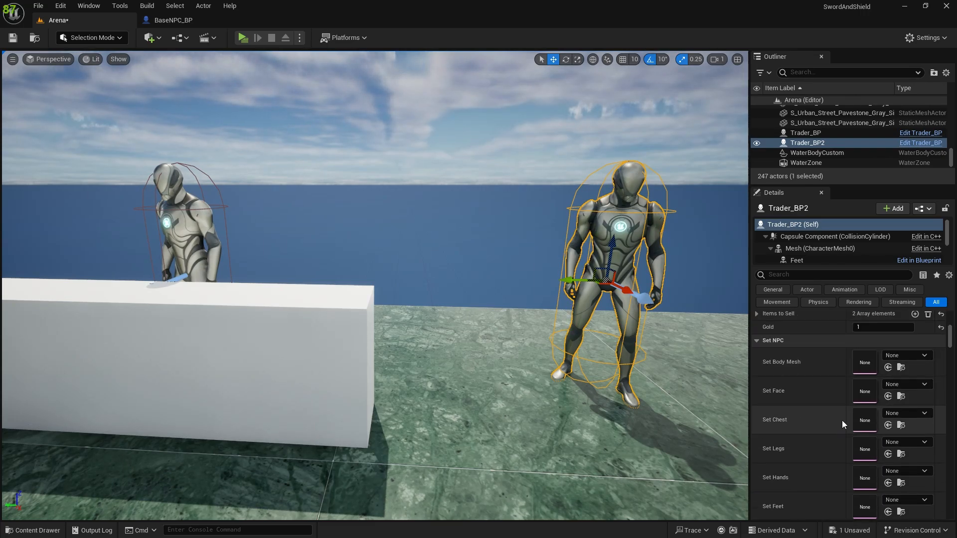
click(901, 354)
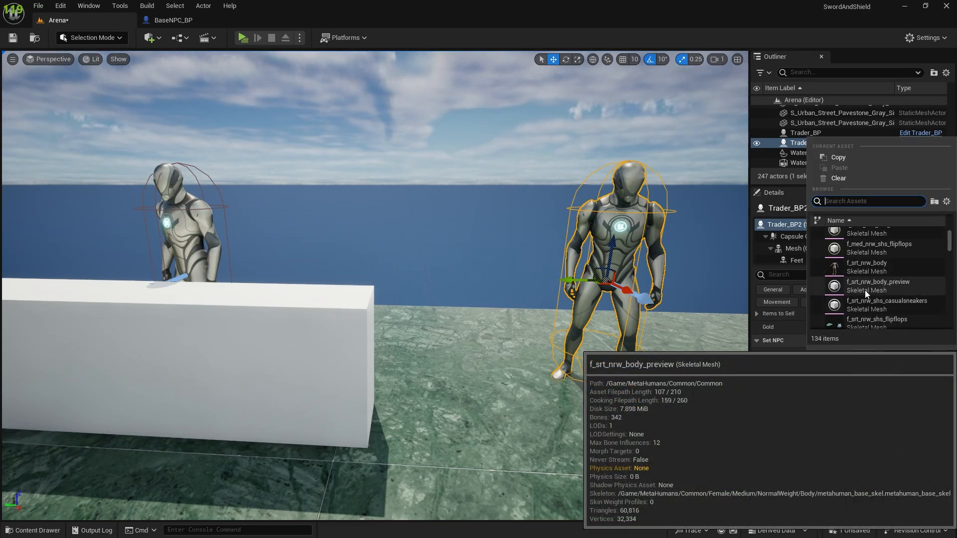
click(871, 265)
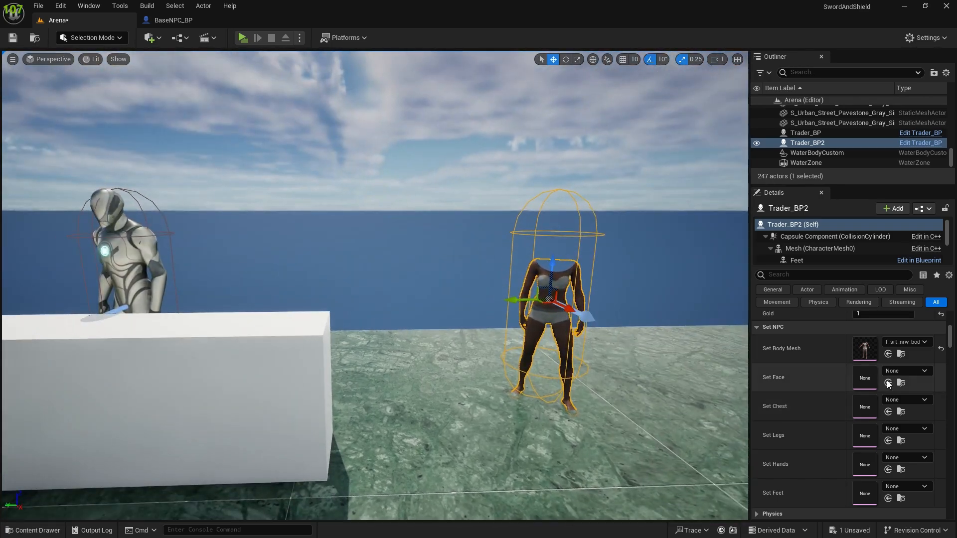
click(911, 372)
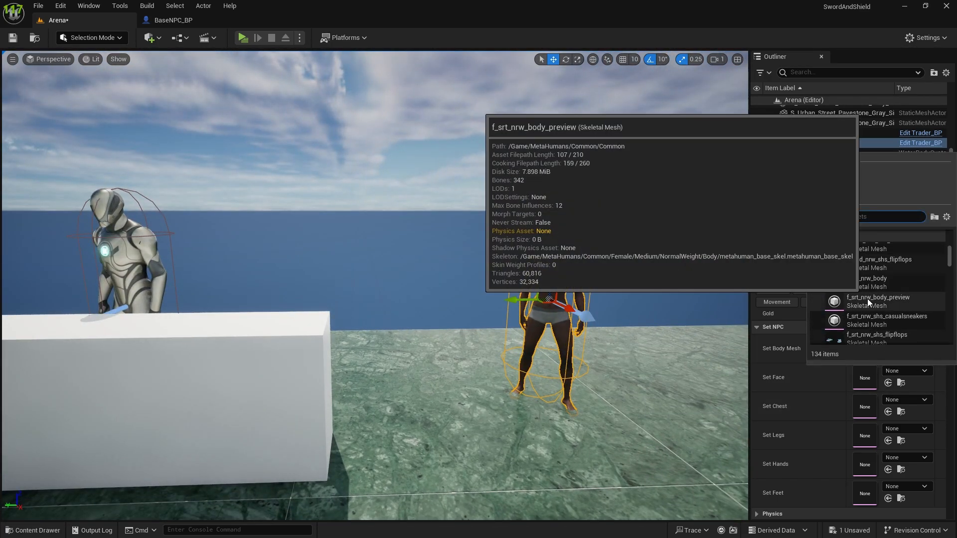
click(866, 303)
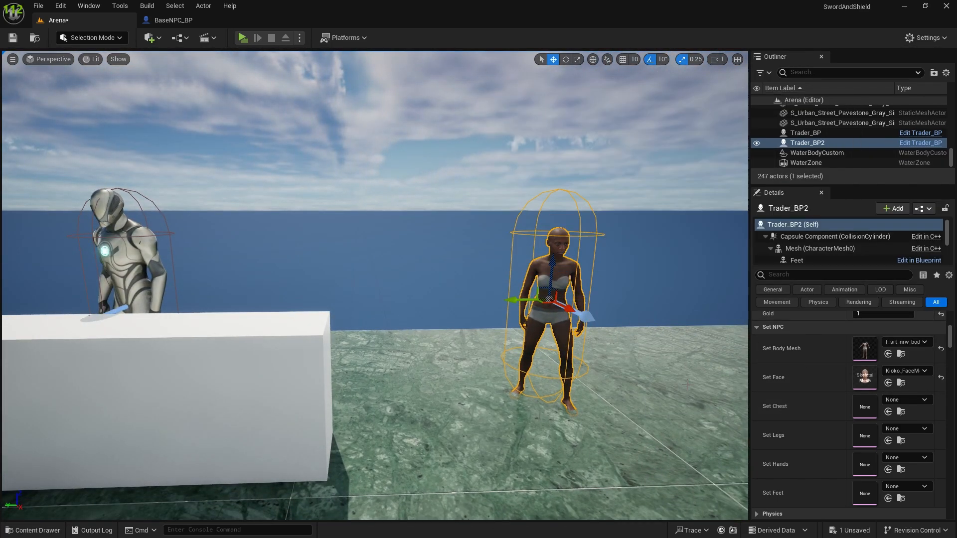
Step: Search the skeletal meshes for "plate" and assign the PlateArmor mesh to Trader_BP2's Set Chest
click(902, 399)
text(plate)
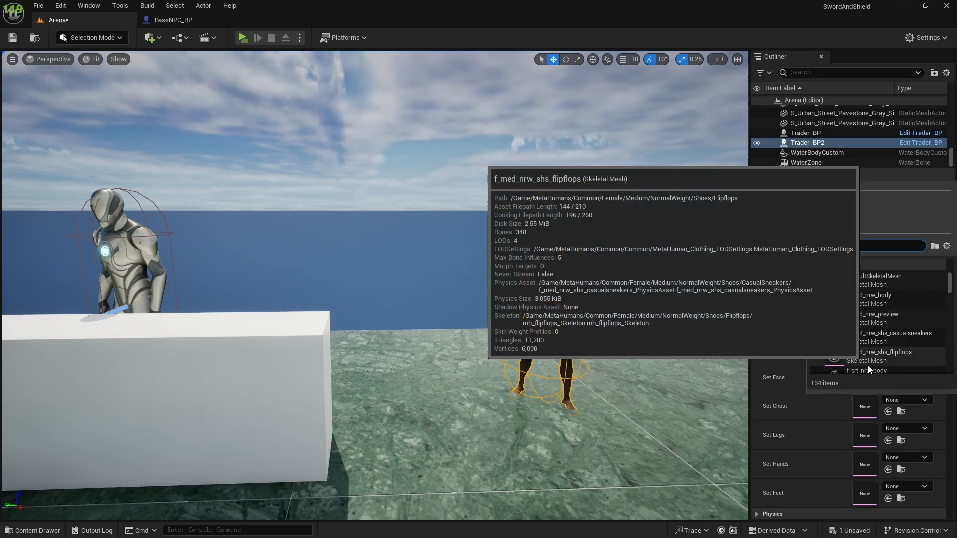
click(844, 283)
right_drag(395, 245, 394, 264)
key(s)
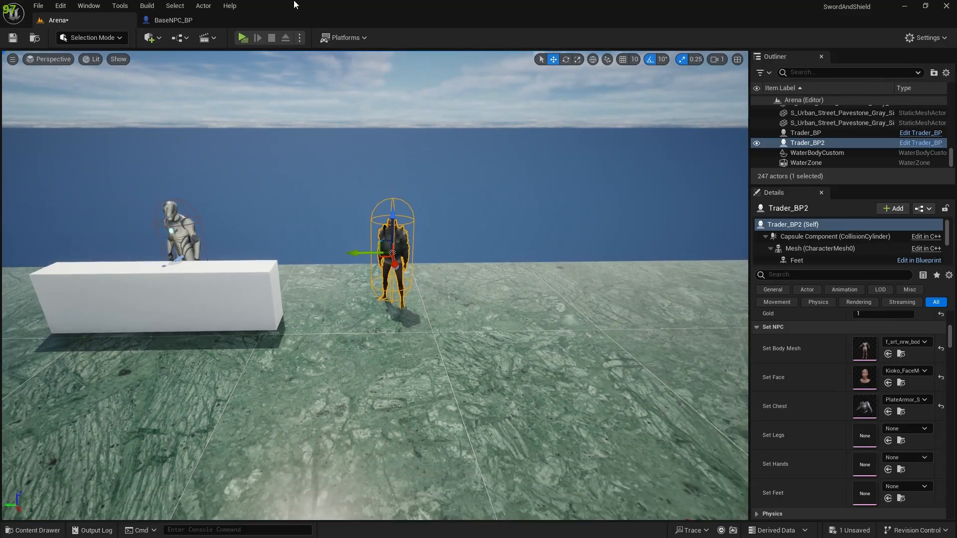
Step: Play the level, loot the plate armor pieces and equip the Plate Armor on the player beside the trader
click(247, 37)
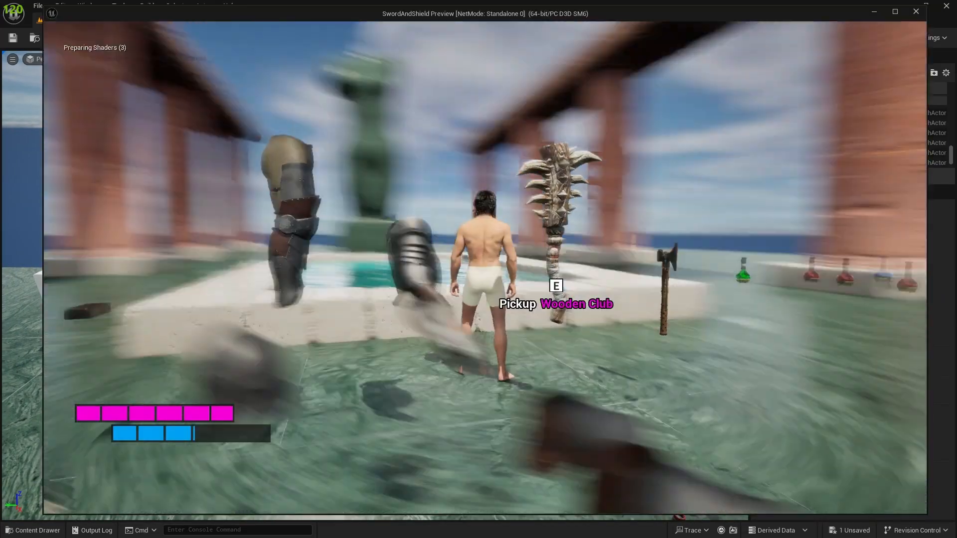
key(w)
key(e)
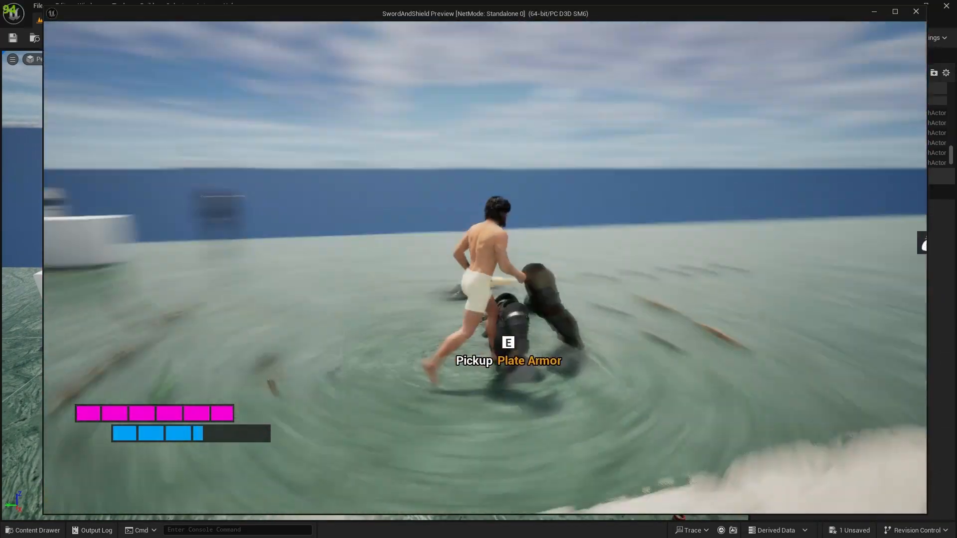
key(e)
key(e)
key(e)
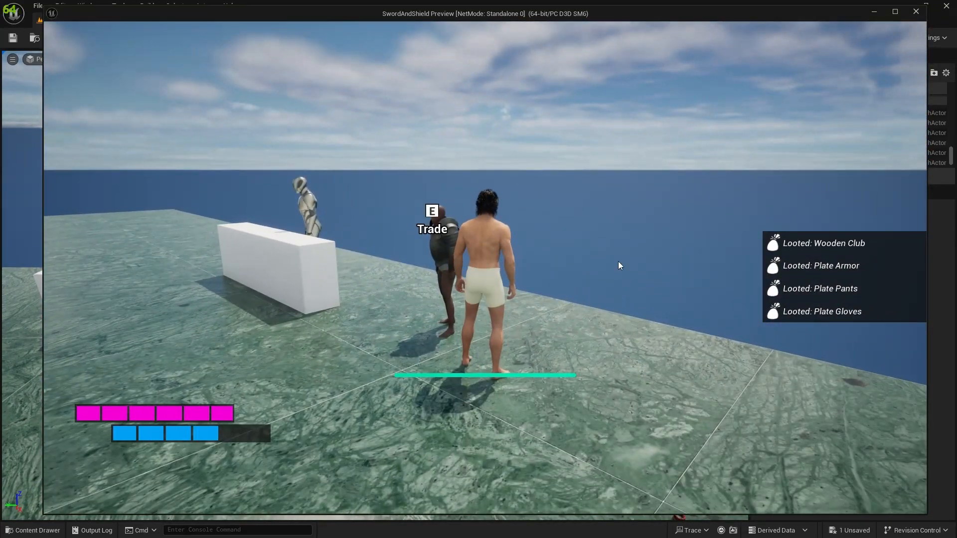
key(i)
right_click(633, 165)
key(i)
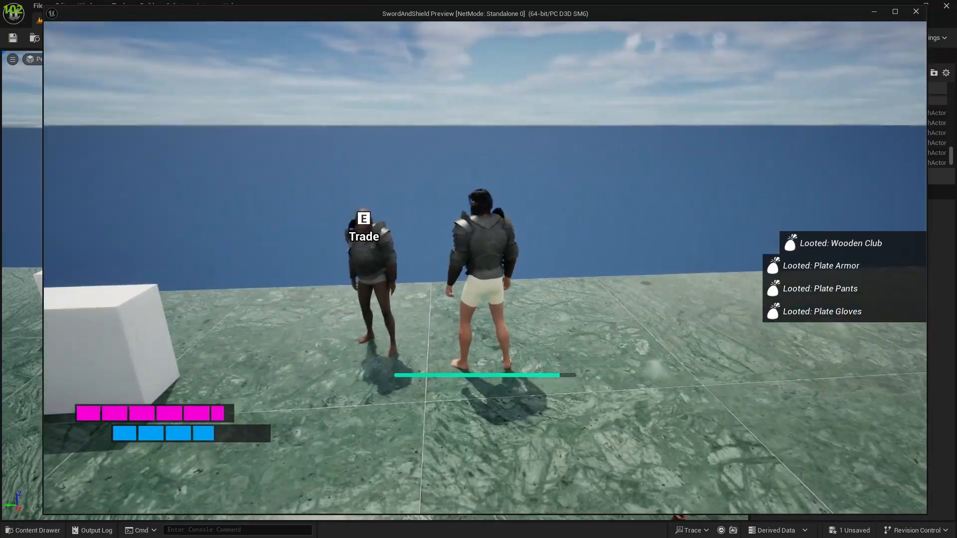
Step: Compare the armored player with the armored trader from several sides and end the play session
key(s)
key(s)
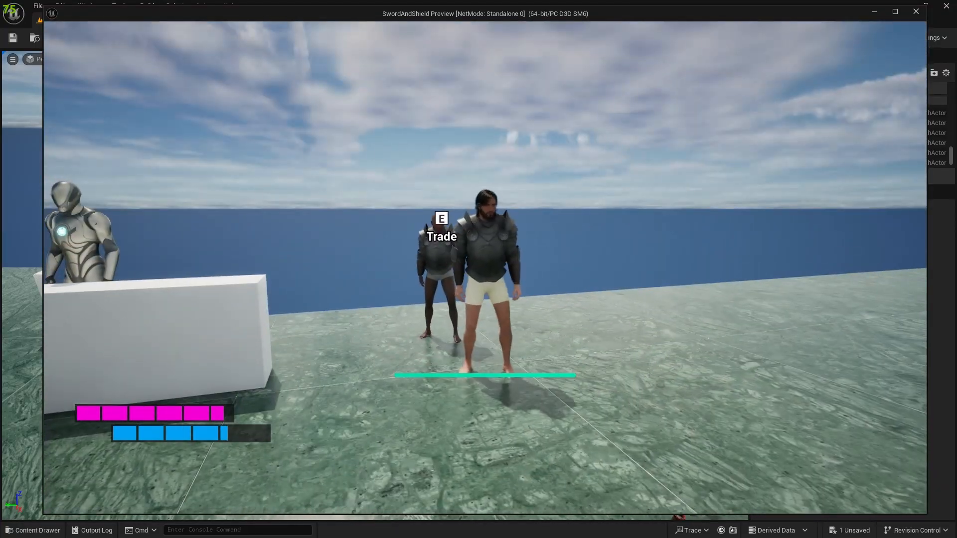
key(w)
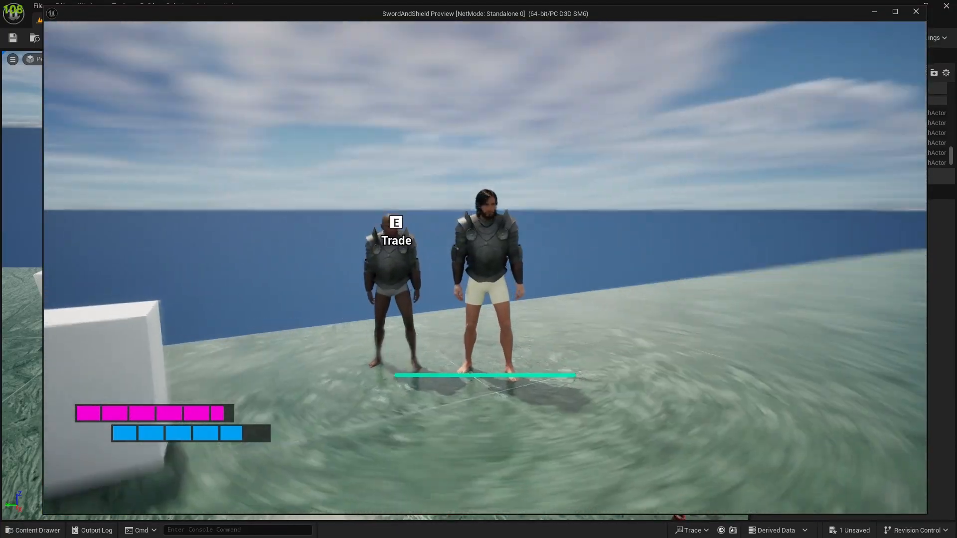
key(a)
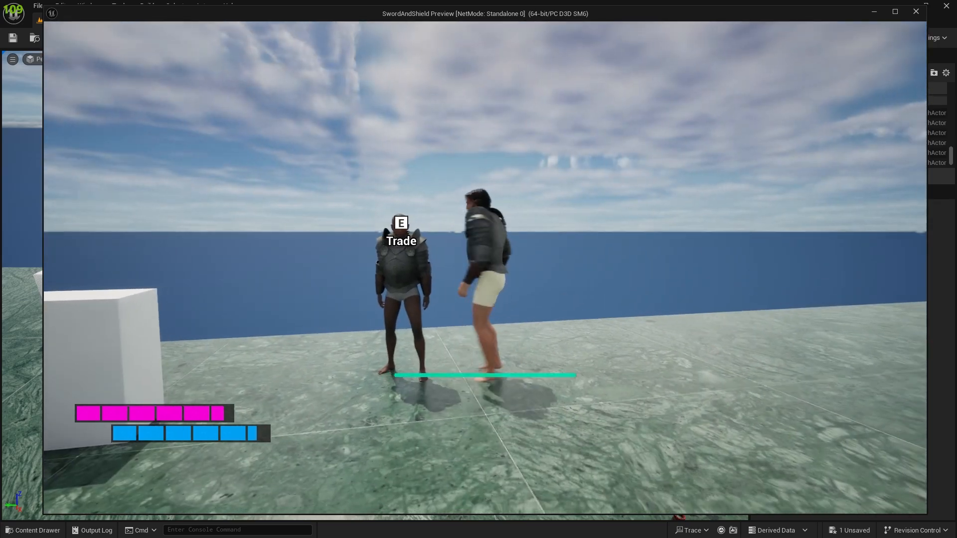
key(s)
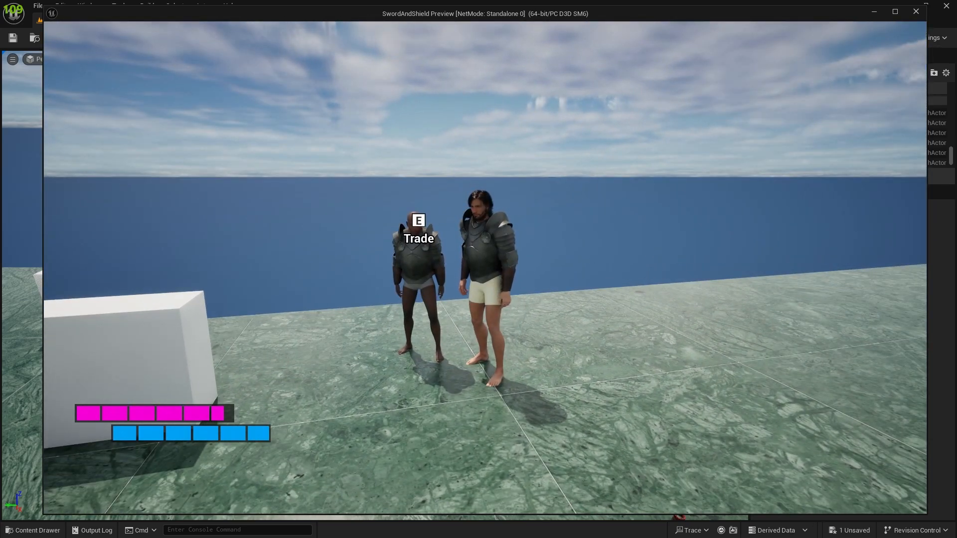
key(Escape)
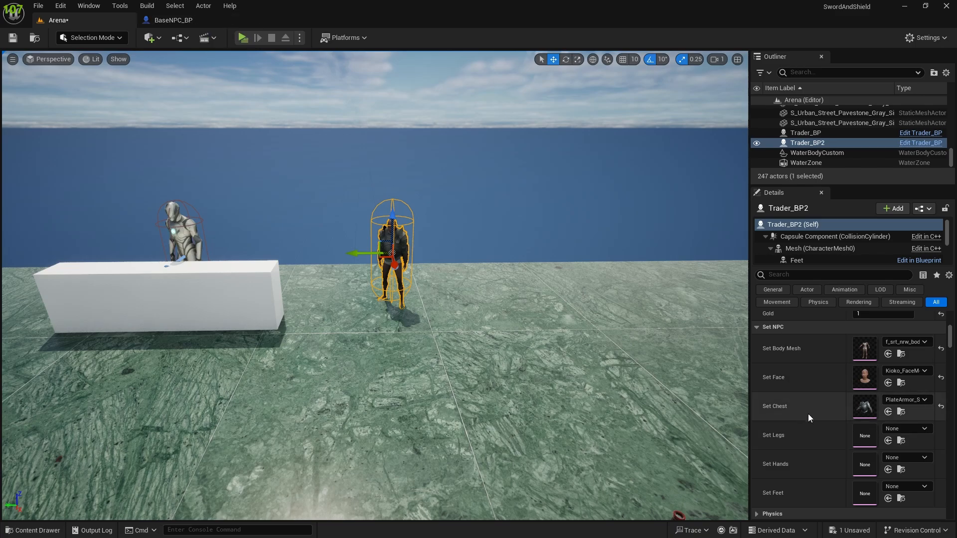
Step: Examine Trader_BP2's Materials and Set NPC properties and the skeletal meshes available for Set Body Mesh
scroll(814, 406, up, 2)
scroll(863, 439, up, 2)
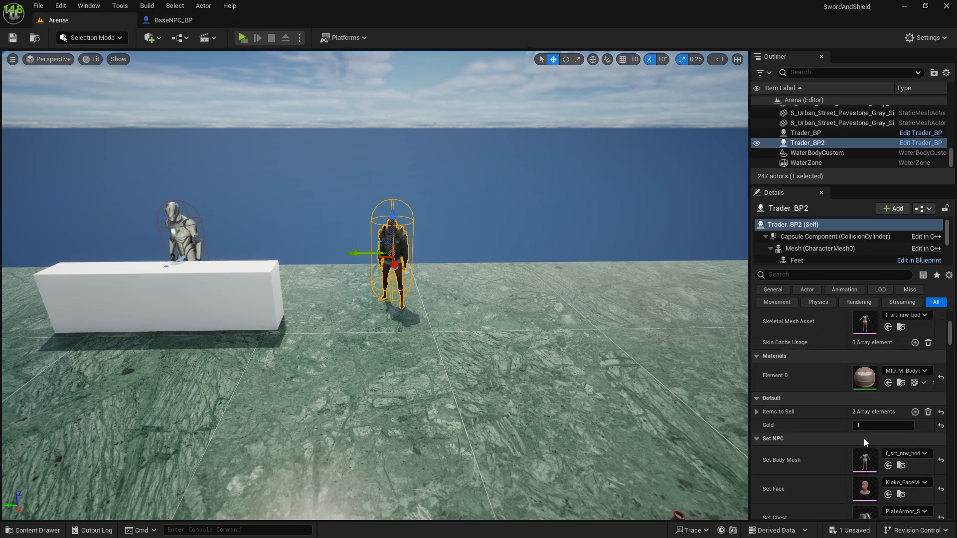
scroll(850, 434, down, 2)
click(906, 422)
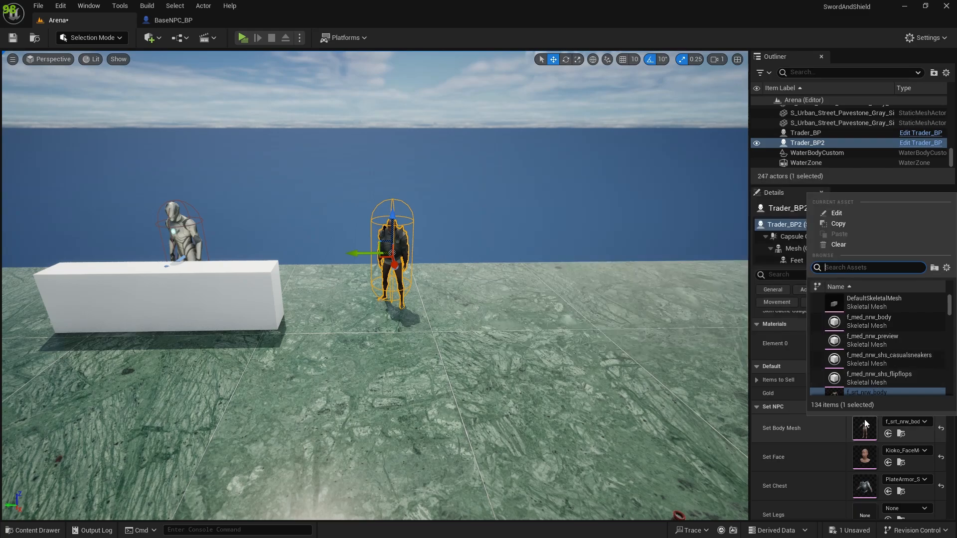
click(887, 421)
click(886, 423)
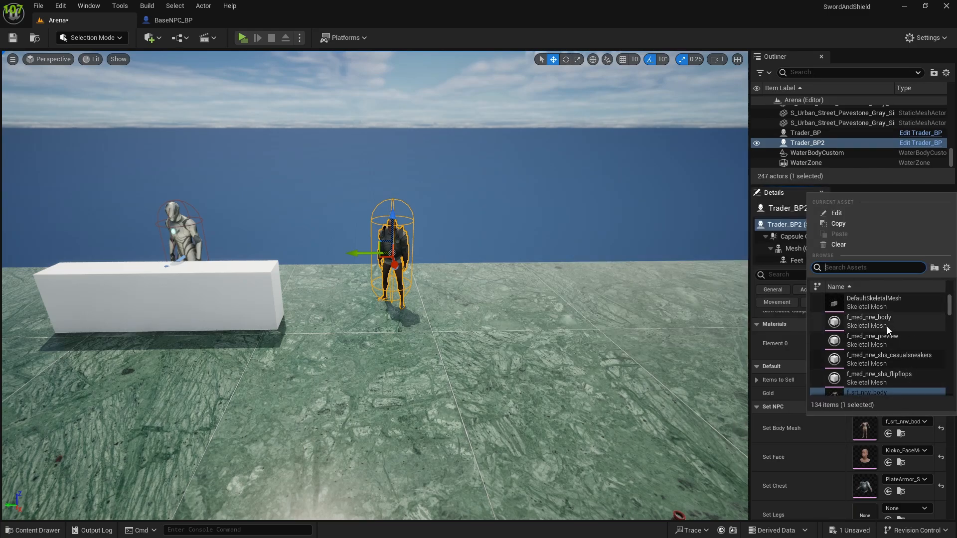
scroll(841, 359, down, 3)
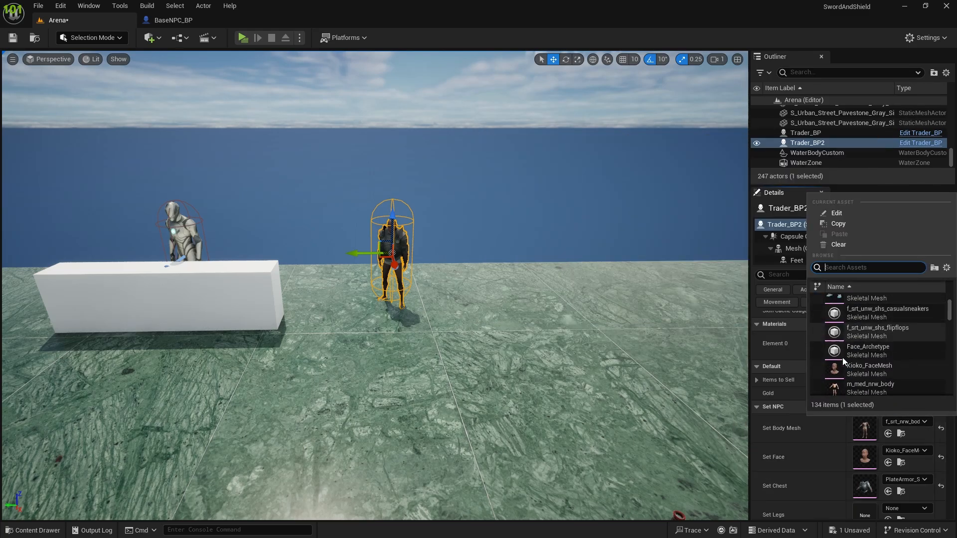
scroll(849, 357, up, 4)
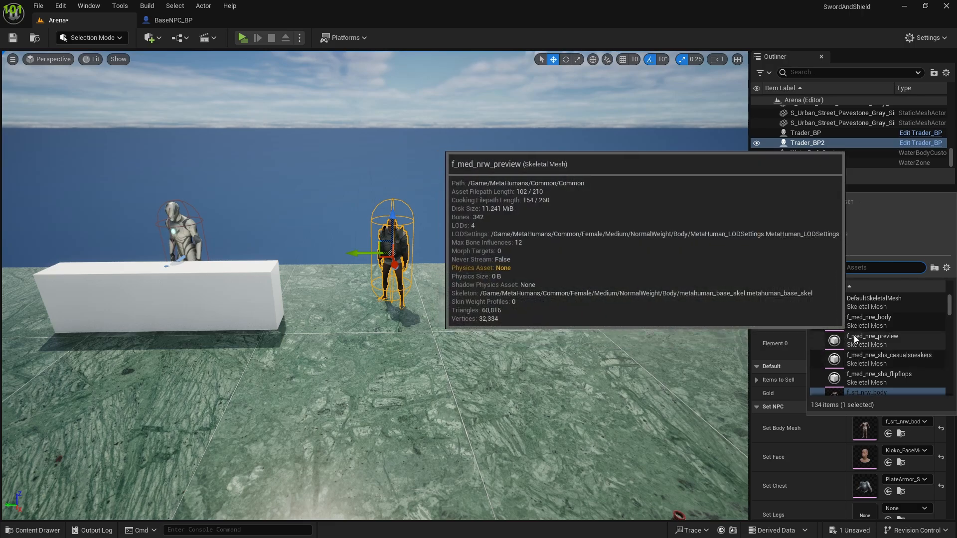
click(799, 454)
scroll(831, 364, up, 2)
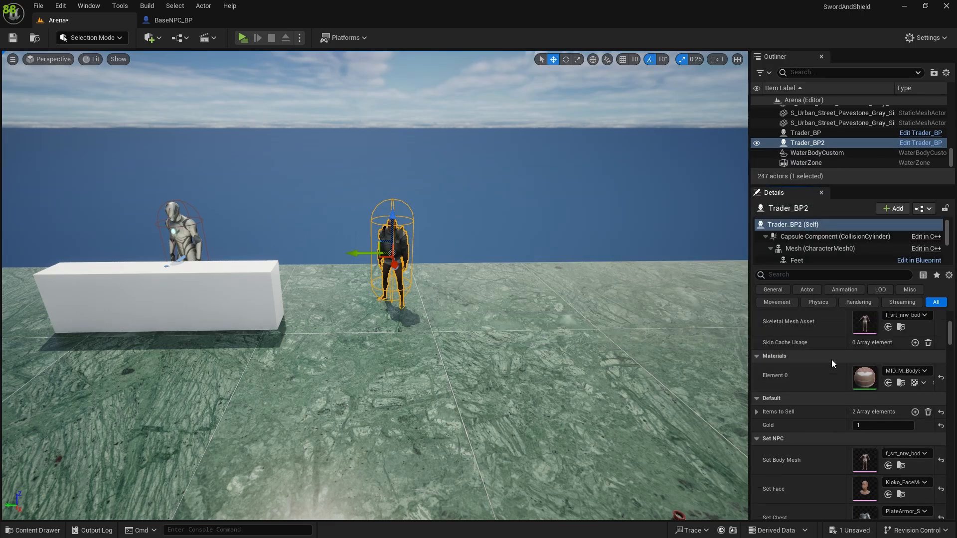
scroll(866, 399, down, 1)
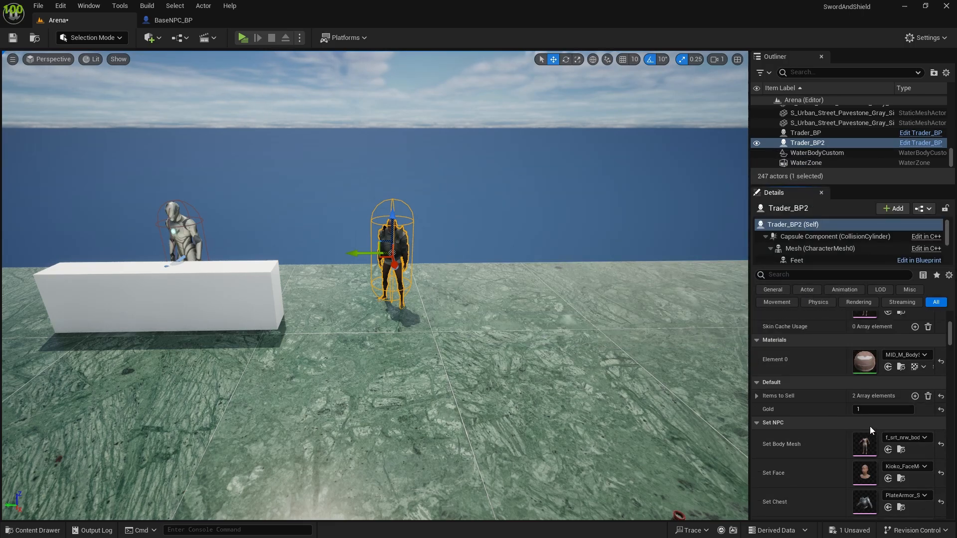
Step: Set Trader_BP2's Set Face to Shadow_FaceMesh and focus the viewport on the trader
click(896, 442)
click(897, 470)
click(897, 470)
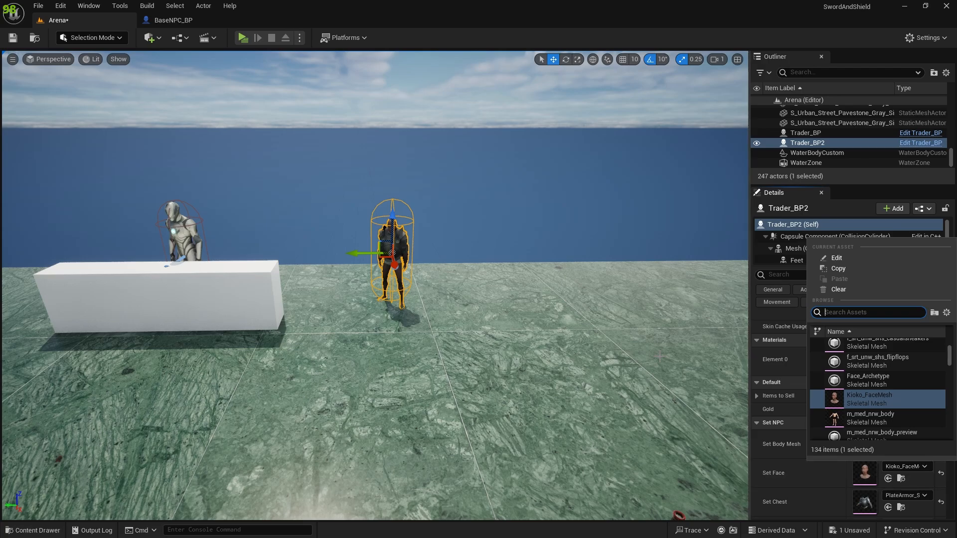
scroll(843, 395, down, 5)
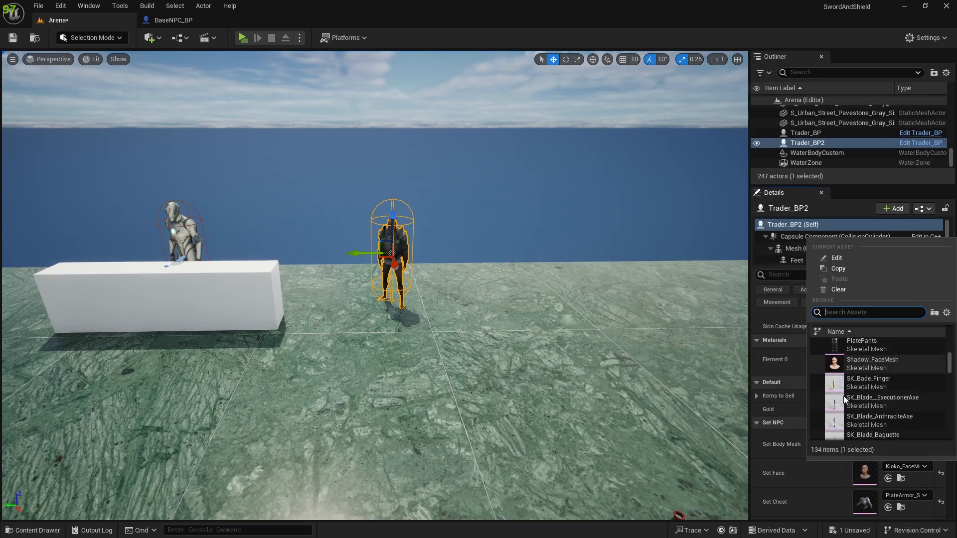
click(853, 355)
key(f)
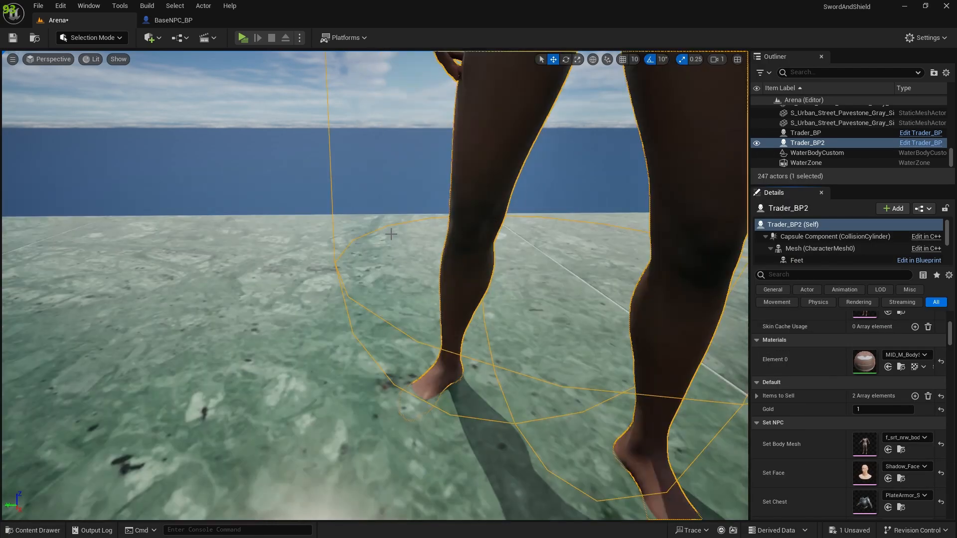
Step: Look over the plate-armored Trader_BP2 with its new face from head to feet in the viewport
key(s)
right_drag(429, 299, 446, 271)
key(w)
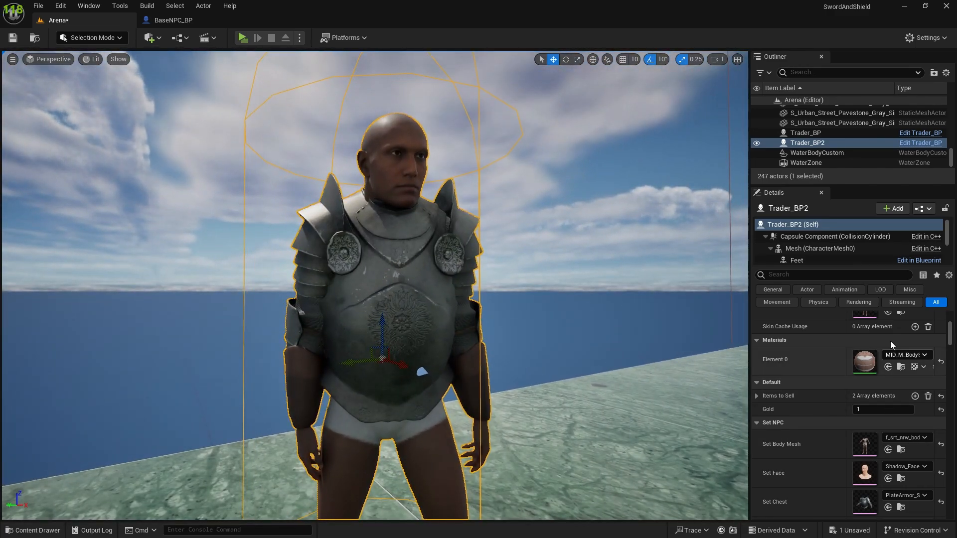
scroll(560, 364, down, 5)
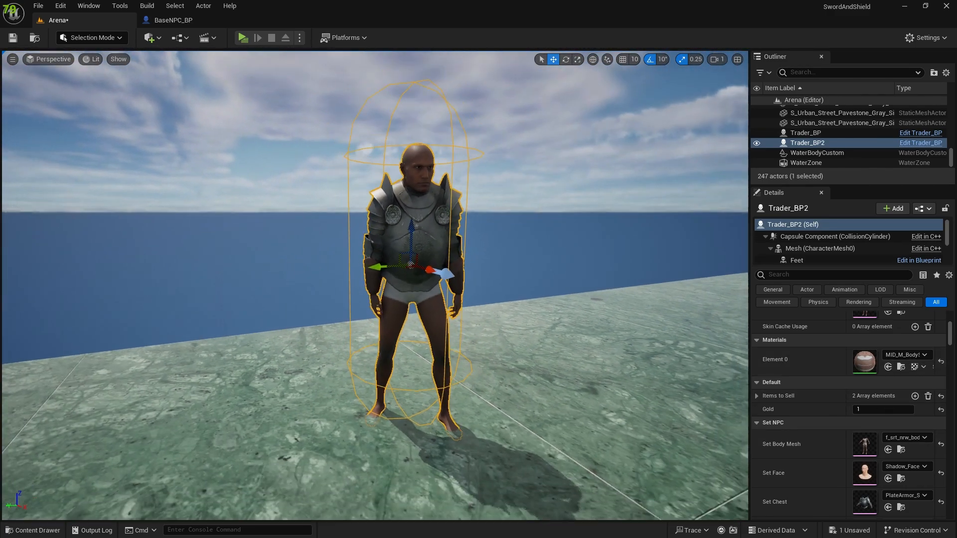
Step: Open the Trader_BP blueprint from the NPC folder and select its Face component
click(164, 20)
key(ctrl+space)
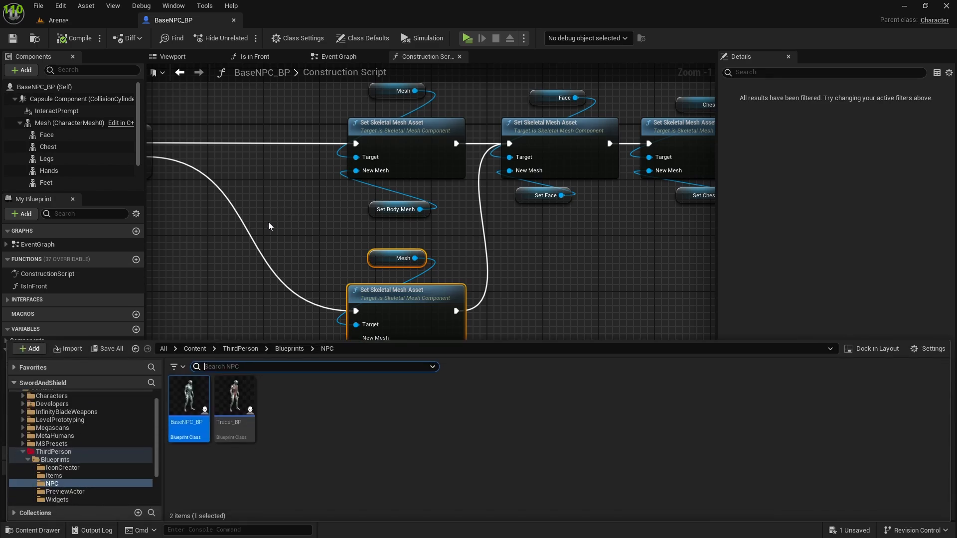
double_click(230, 399)
click(47, 135)
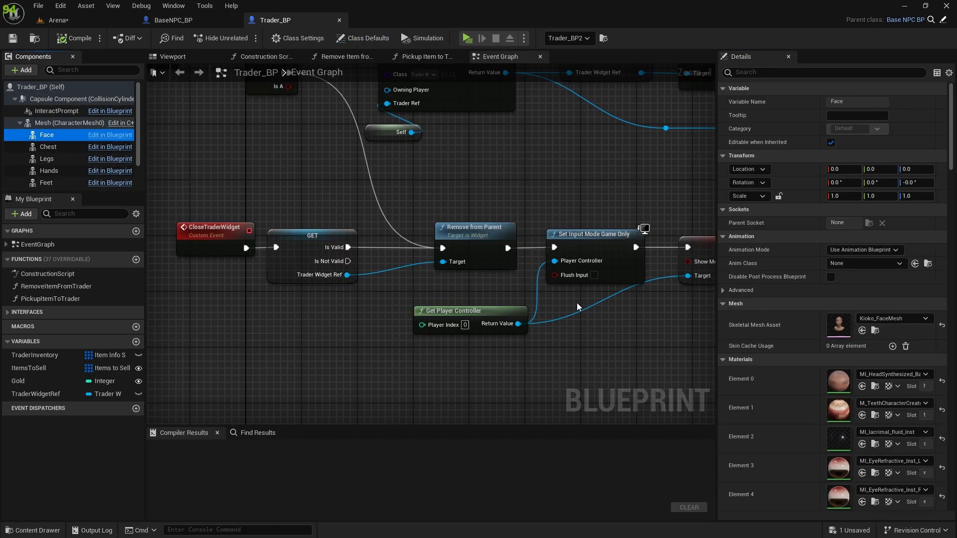
Step: Review the Face component's material elements and reset its Skeletal Mesh Asset to None
scroll(857, 417, down, 4)
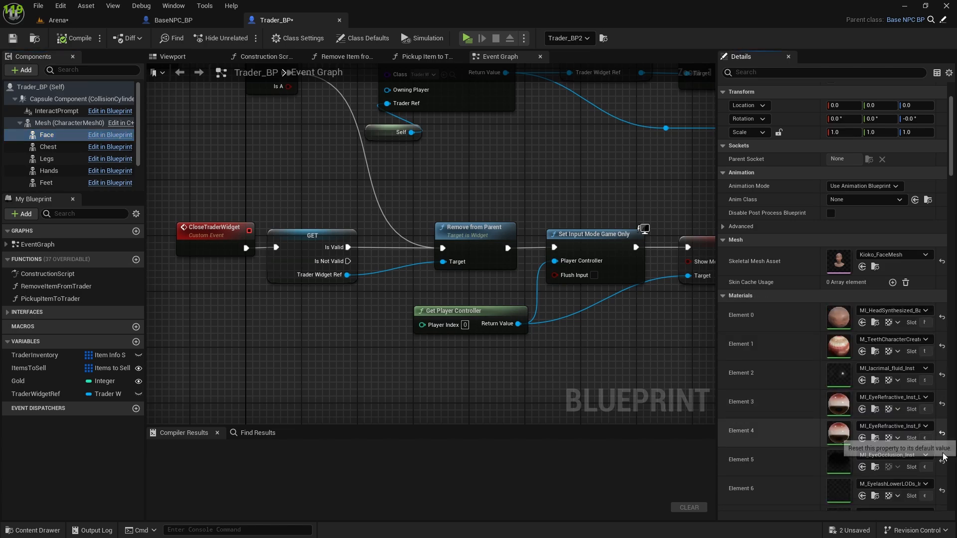
scroll(945, 497, down, 2)
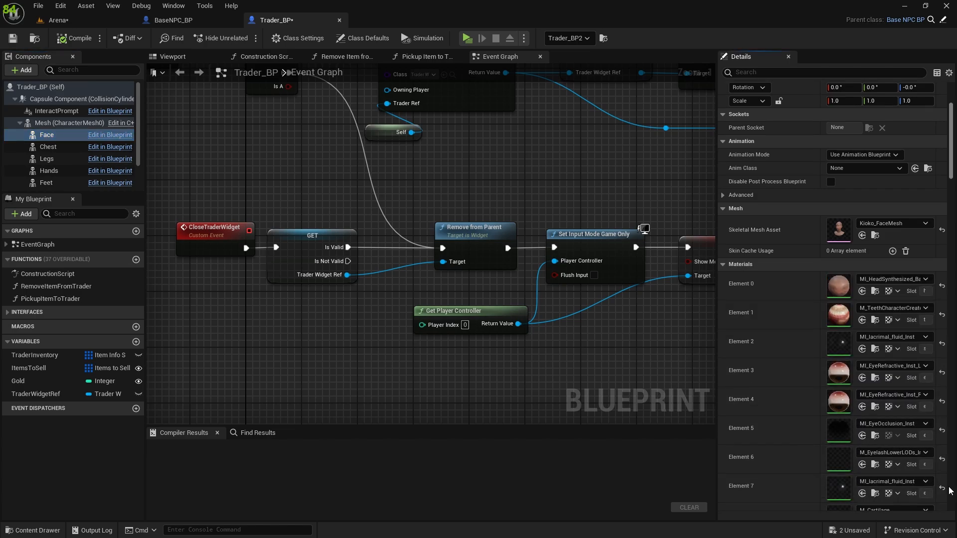
scroll(943, 490, down, 1)
scroll(943, 490, down, 2)
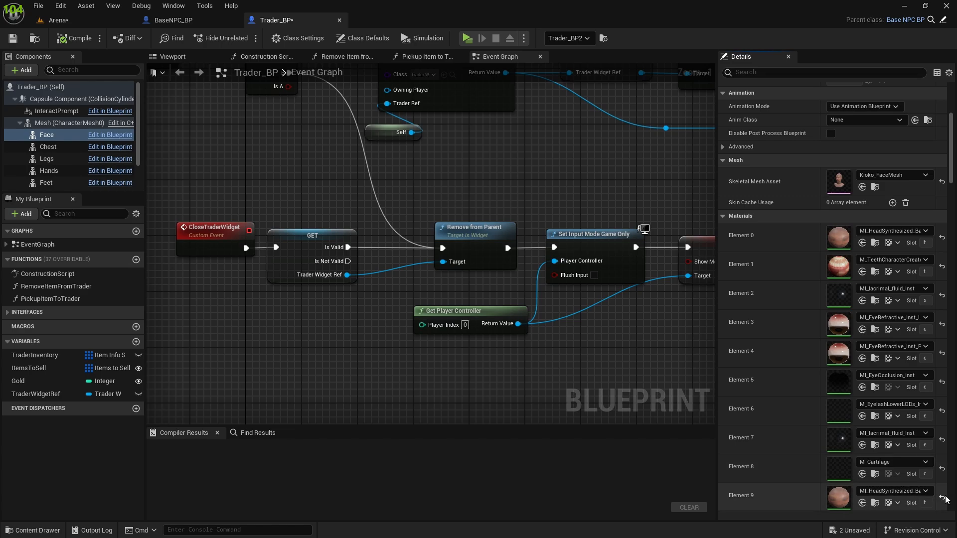
scroll(944, 493, down, 2)
scroll(943, 491, down, 5)
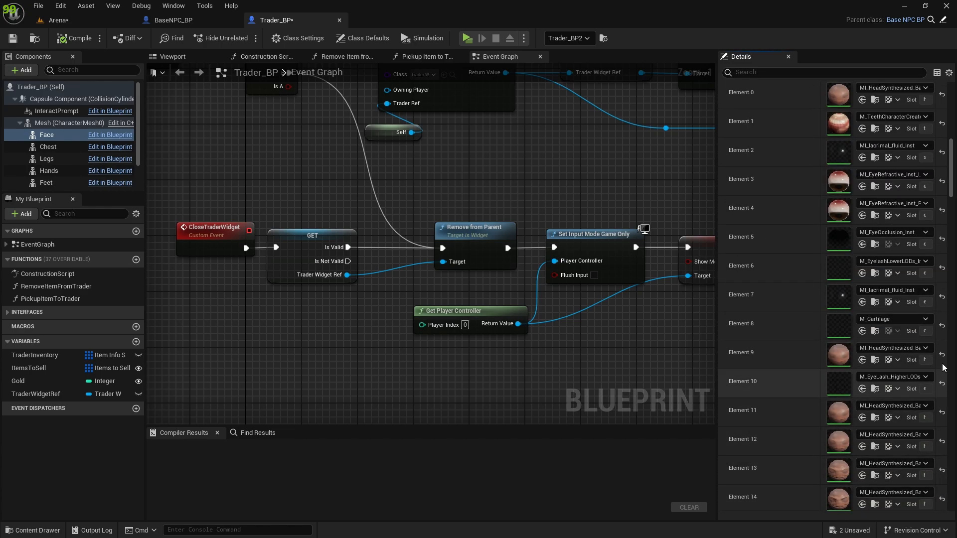
scroll(941, 473, down, 1)
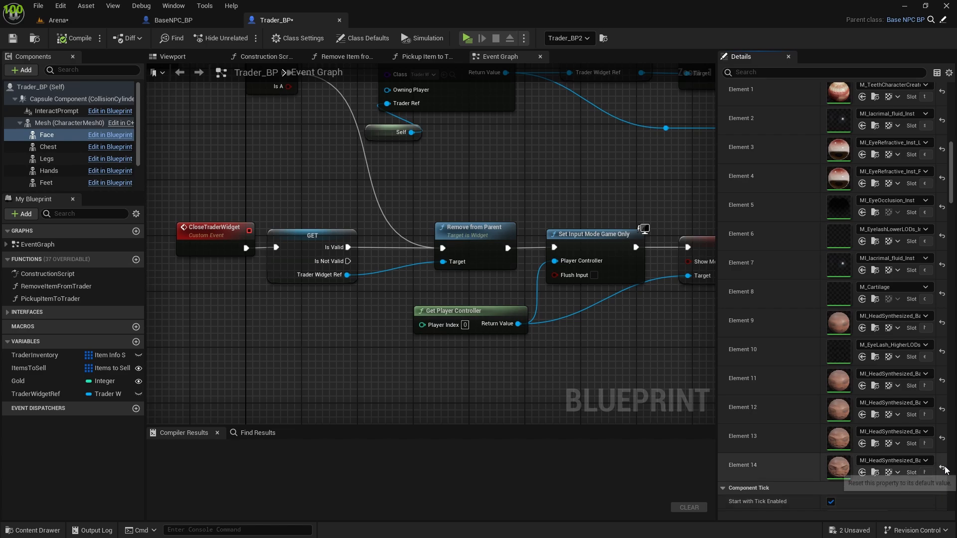
scroll(842, 326, up, 3)
scroll(842, 326, up, 6)
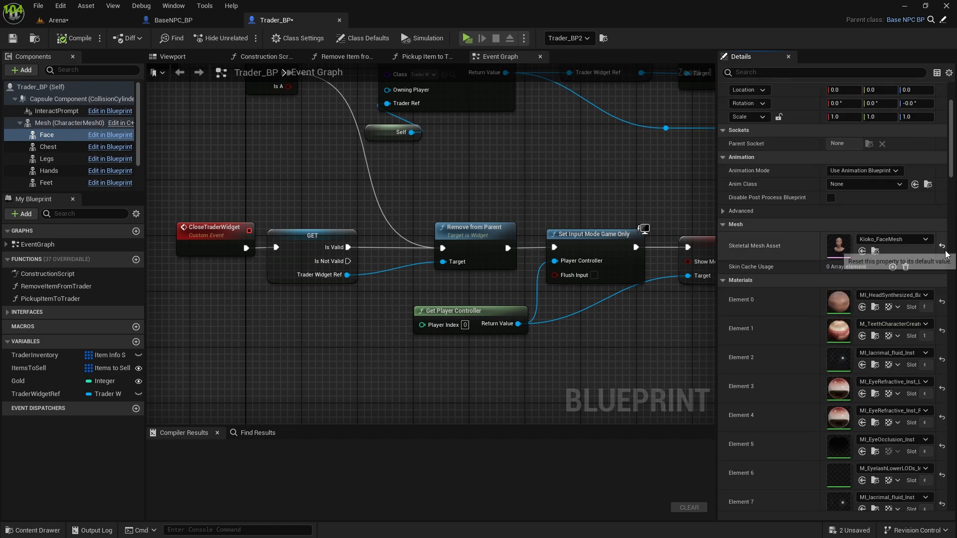
click(942, 248)
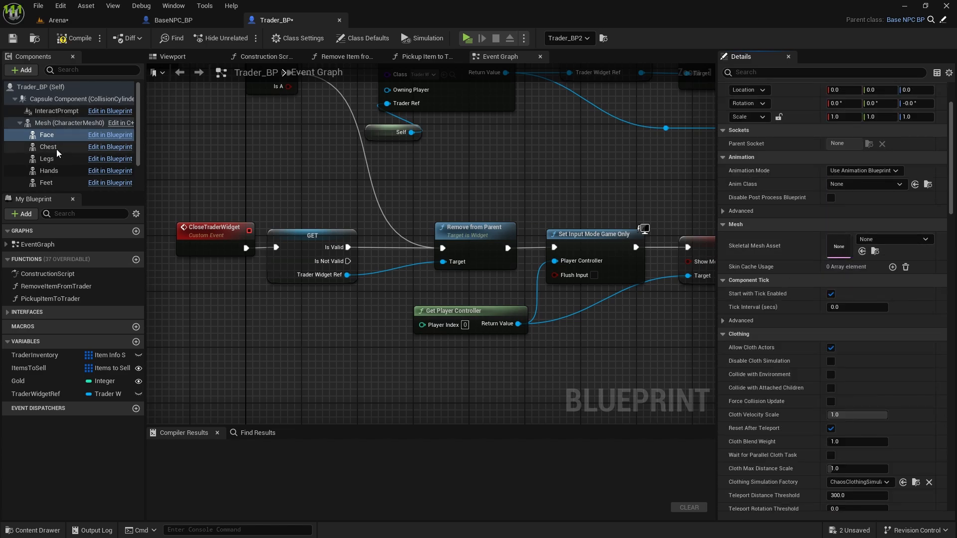
Step: Reset the Mesh component's Skeletal Mesh Asset to the inherited SKM_Manny and compile Trader_BP
click(50, 171)
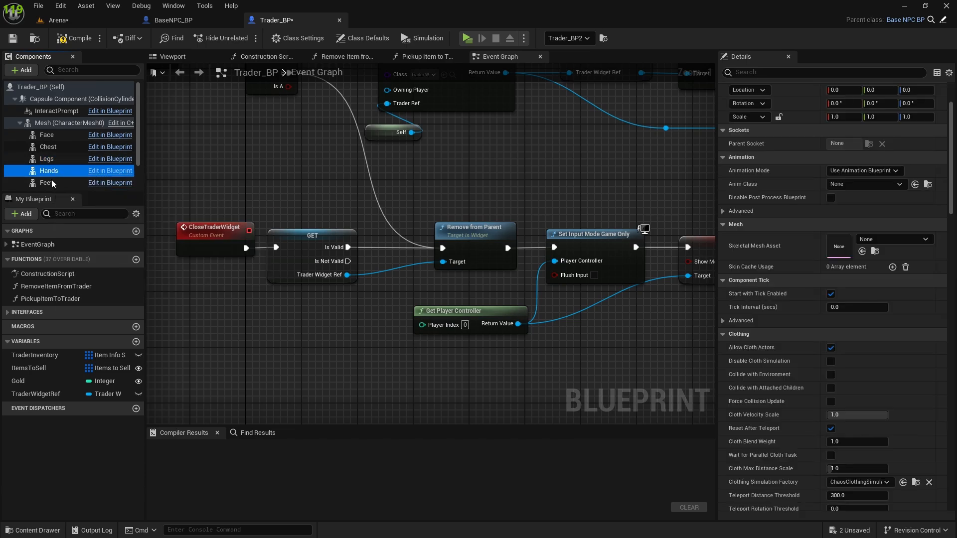
click(75, 122)
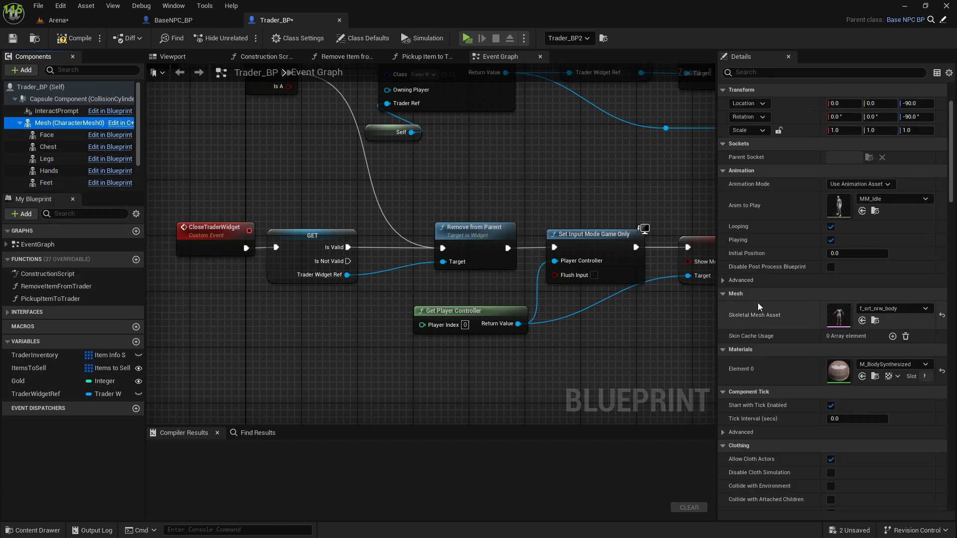
click(940, 316)
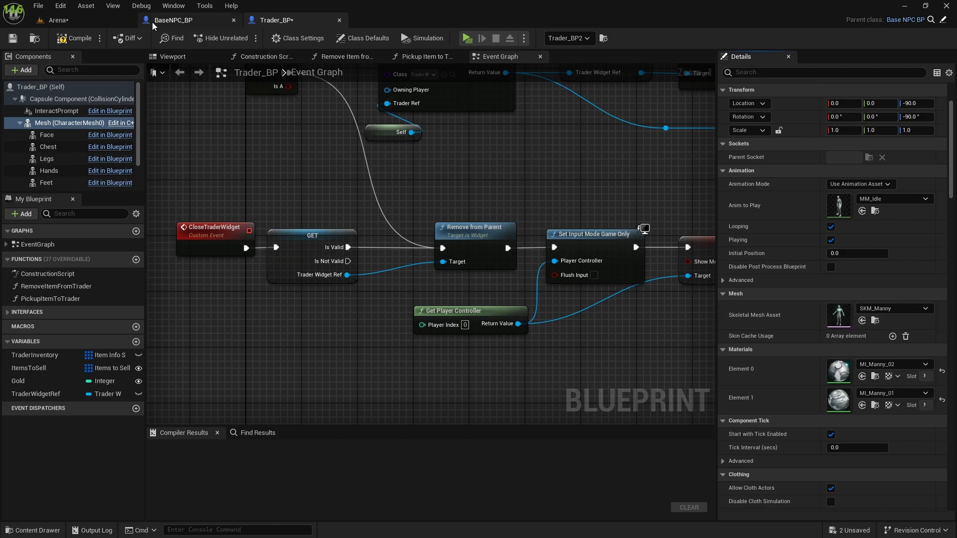
click(58, 44)
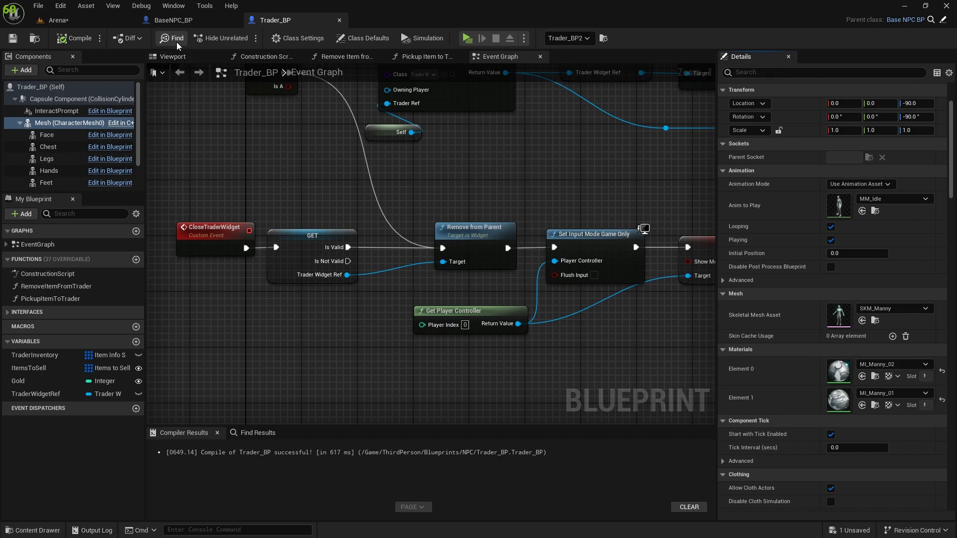
Step: Return to the Arena level and check Trader_BP2's appearance and its Set NPC properties
click(166, 22)
click(122, 20)
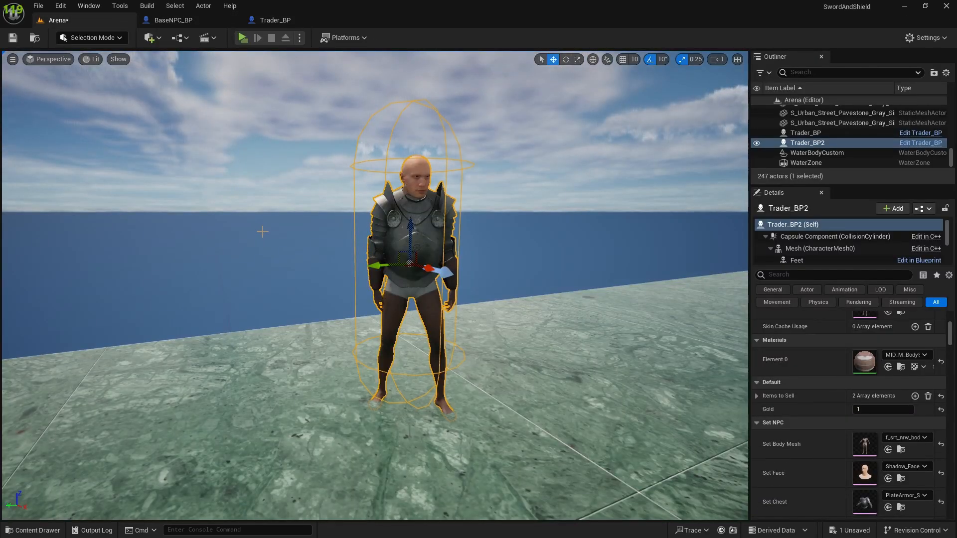
scroll(417, 191, up, 5)
scroll(417, 192, down, 5)
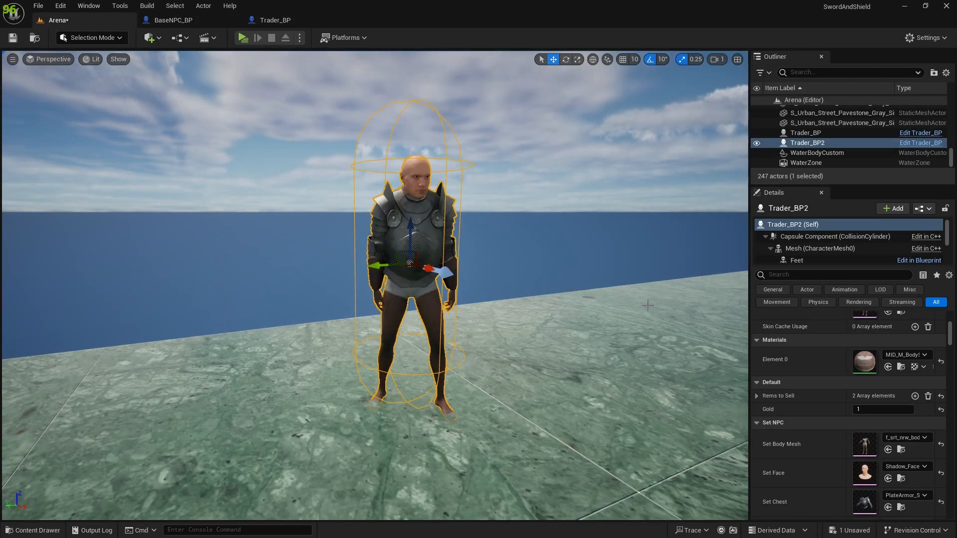
scroll(885, 406, down, 4)
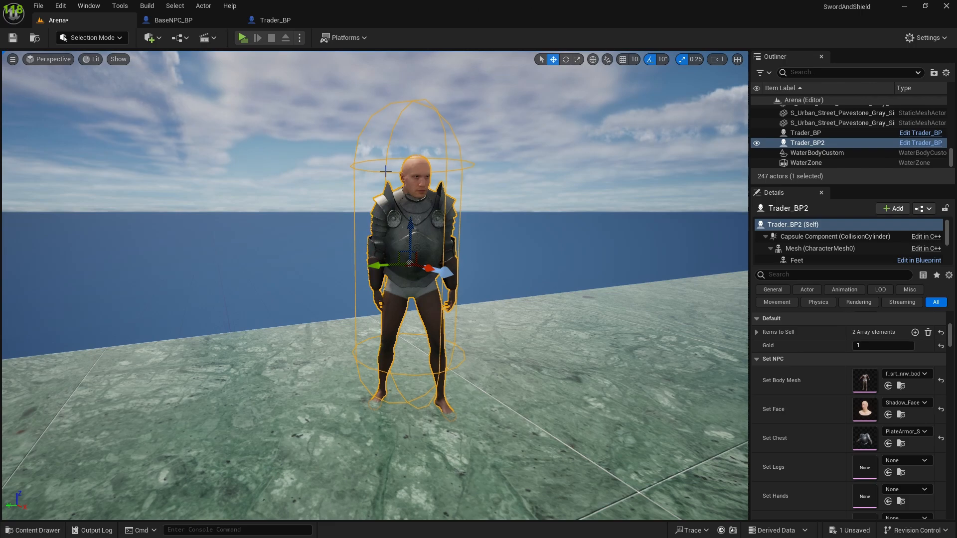
scroll(874, 393, down, 1)
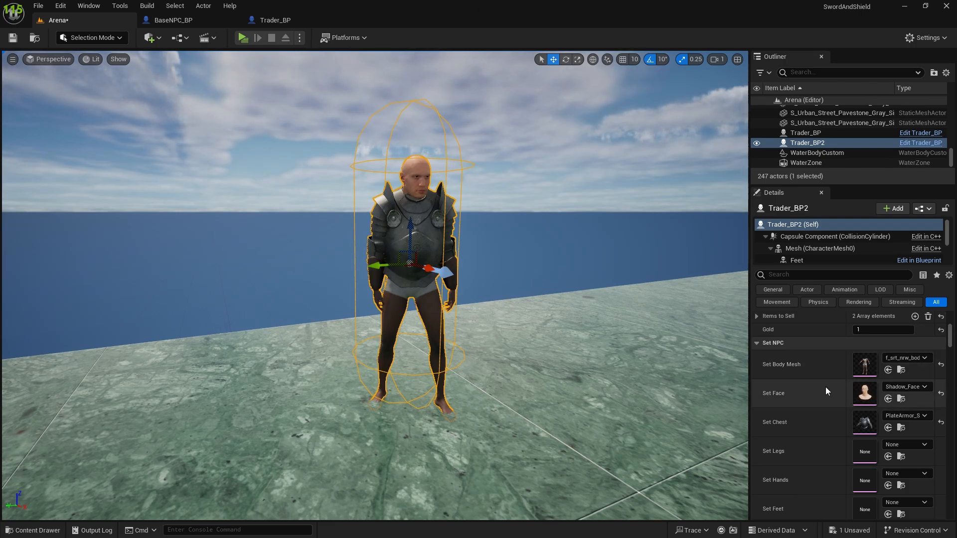
scroll(827, 391, down, 2)
scroll(909, 374, up, 1)
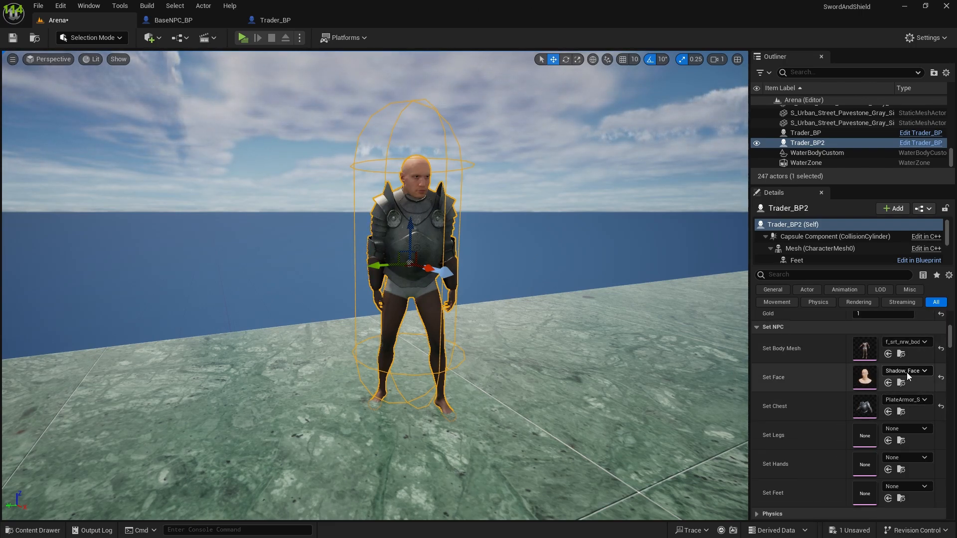
Step: Reset Trader_BP2's Set Face and Set Chest meshes to None
click(941, 379)
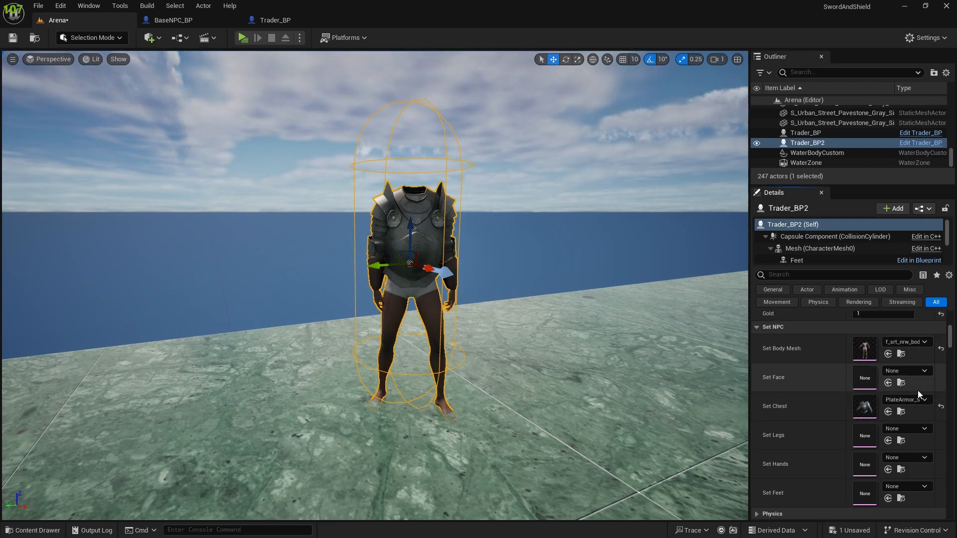
click(915, 345)
click(915, 344)
click(890, 399)
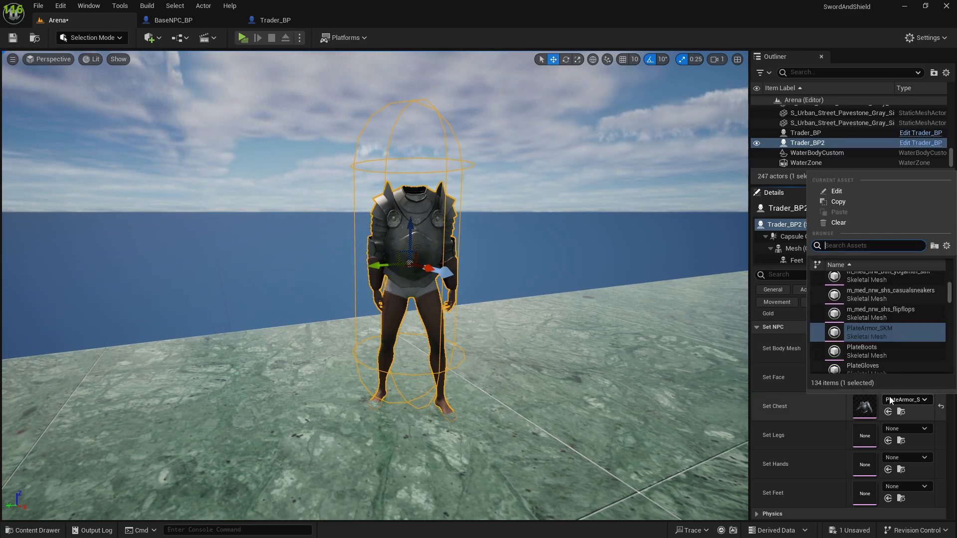
scroll(877, 348, up, 1)
scroll(874, 339, up, 4)
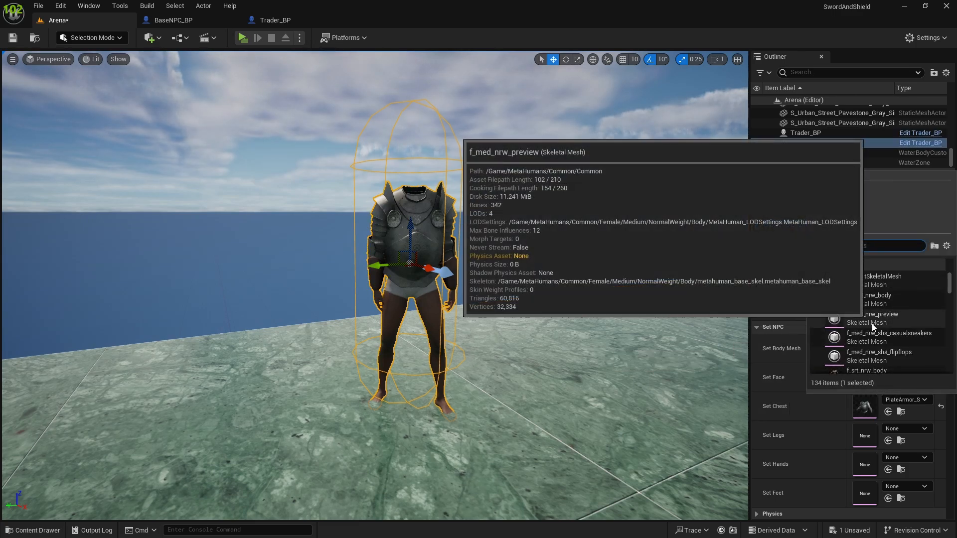
scroll(871, 323, down, 4)
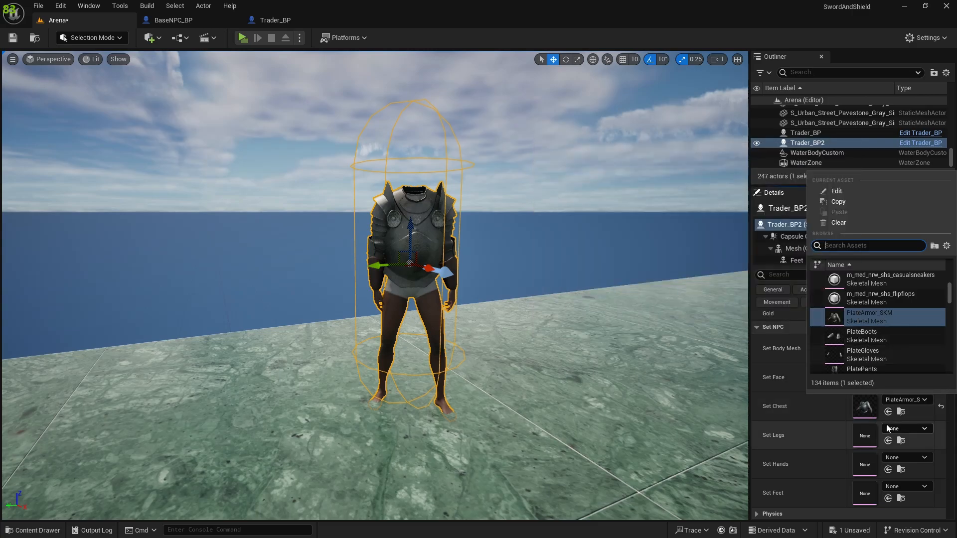
click(941, 408)
Step: Assign Shadow_FaceMesh to Trader_BP2's Set Face property
click(894, 369)
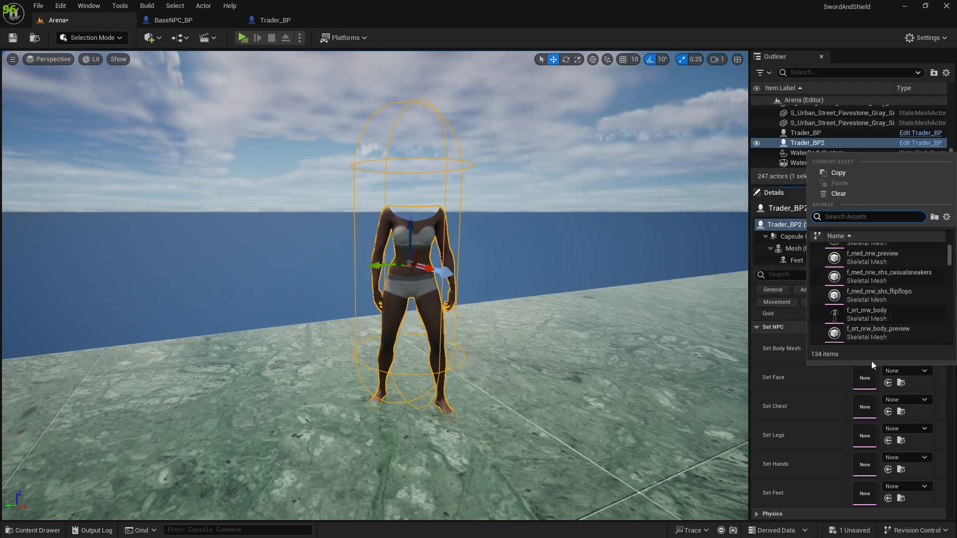
click(888, 373)
click(888, 375)
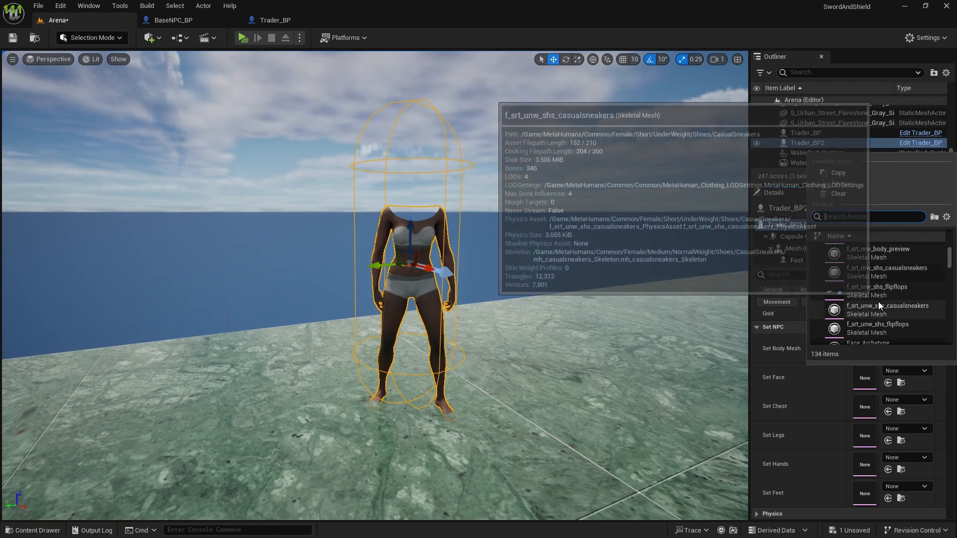
scroll(869, 304, down, 5)
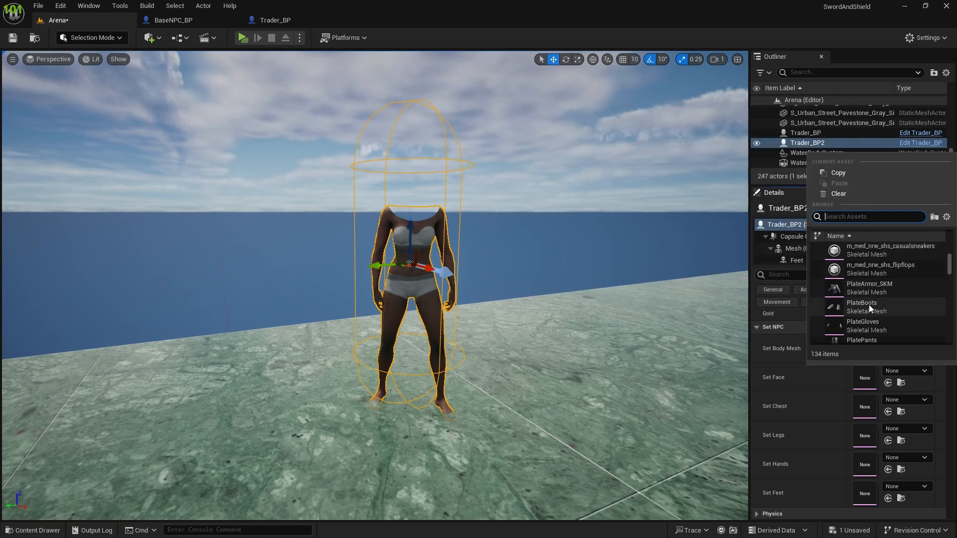
scroll(869, 304, down, 1)
click(849, 304)
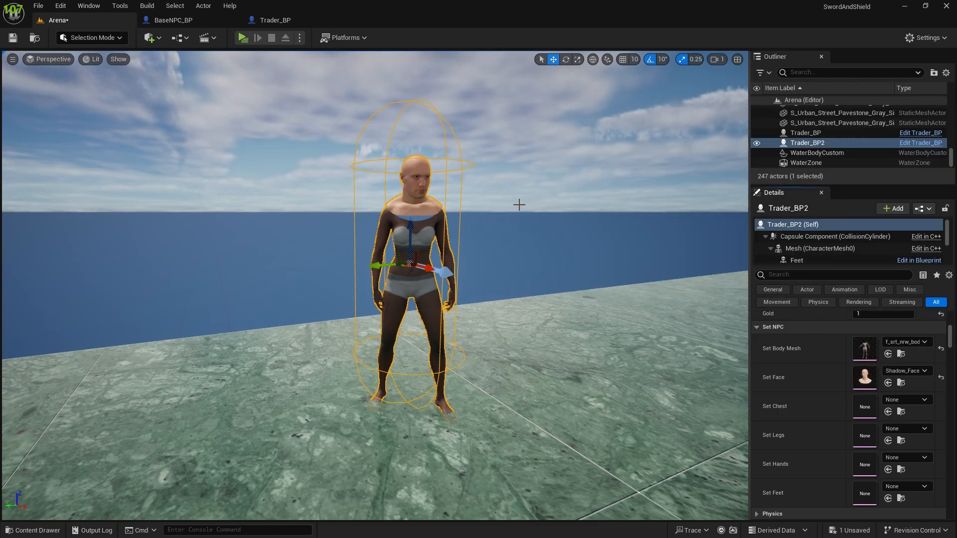
Step: Inspect the unarmored trader's face and body up close, comparing their skin materials
key(w)
right_drag(474, 260, 467, 230)
key(s)
key(w)
key(d)
key(a)
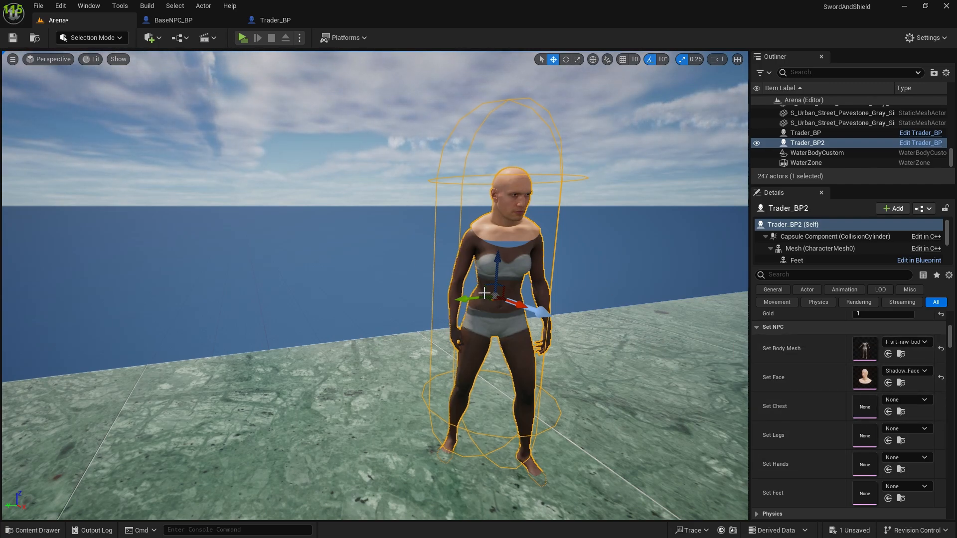
Step: Examine the material elements assigned to Trader_BP2's Face component
scroll(819, 411, up, 2)
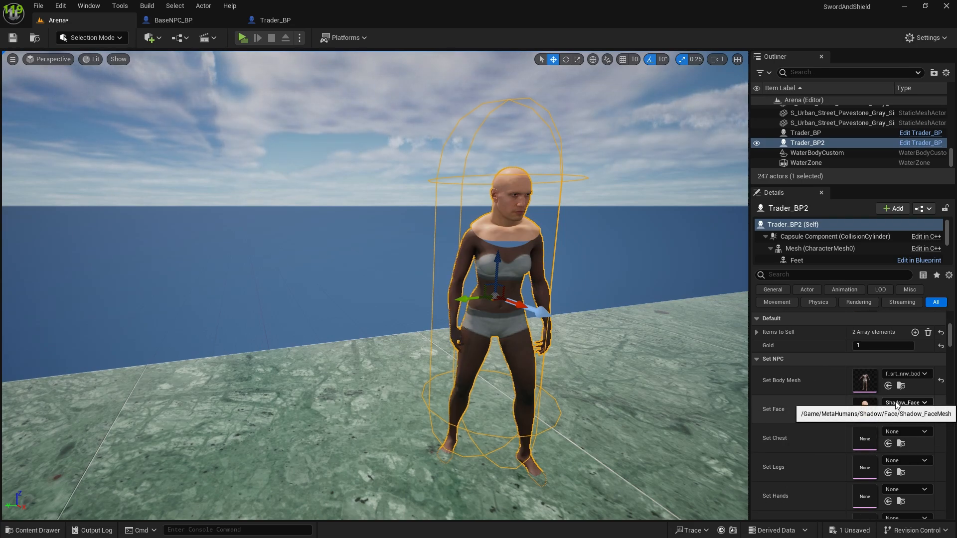
scroll(842, 392, up, 4)
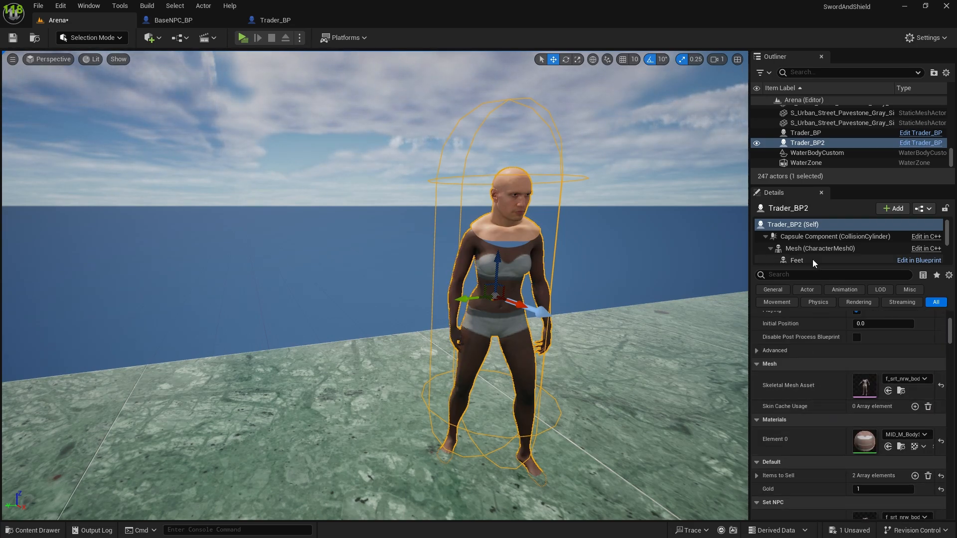
scroll(811, 250, down, 2)
click(797, 257)
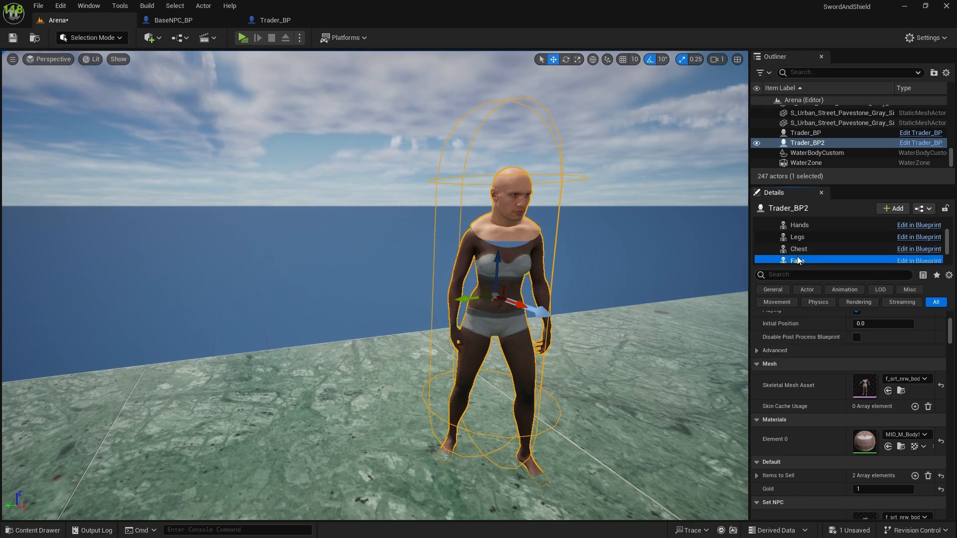
scroll(833, 413, down, 2)
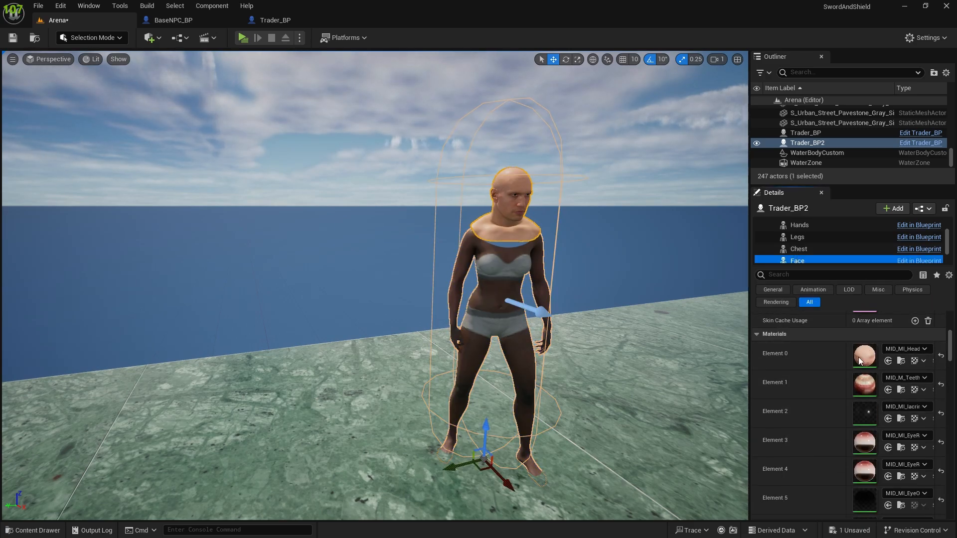
scroll(842, 428, down, 5)
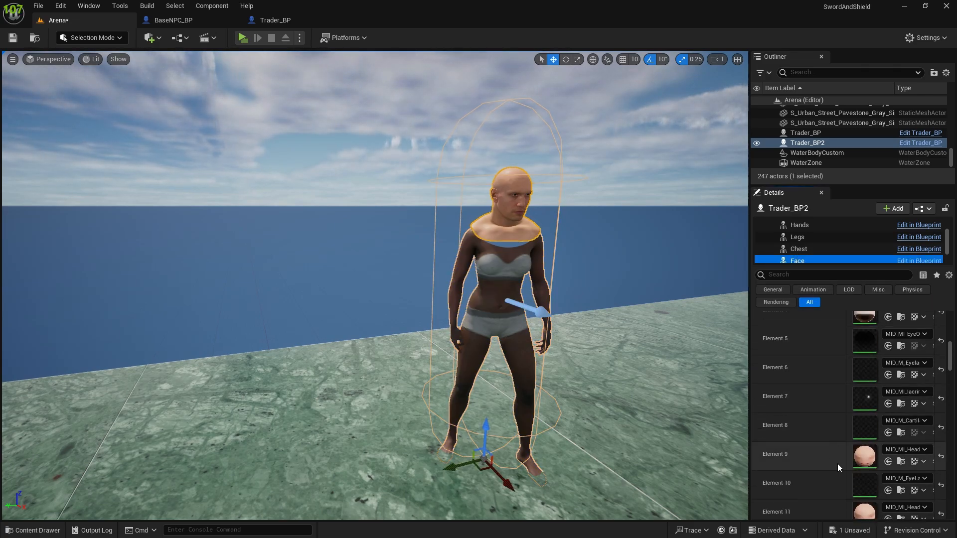
scroll(837, 464, down, 9)
scroll(839, 446, up, 12)
scroll(842, 454, down, 3)
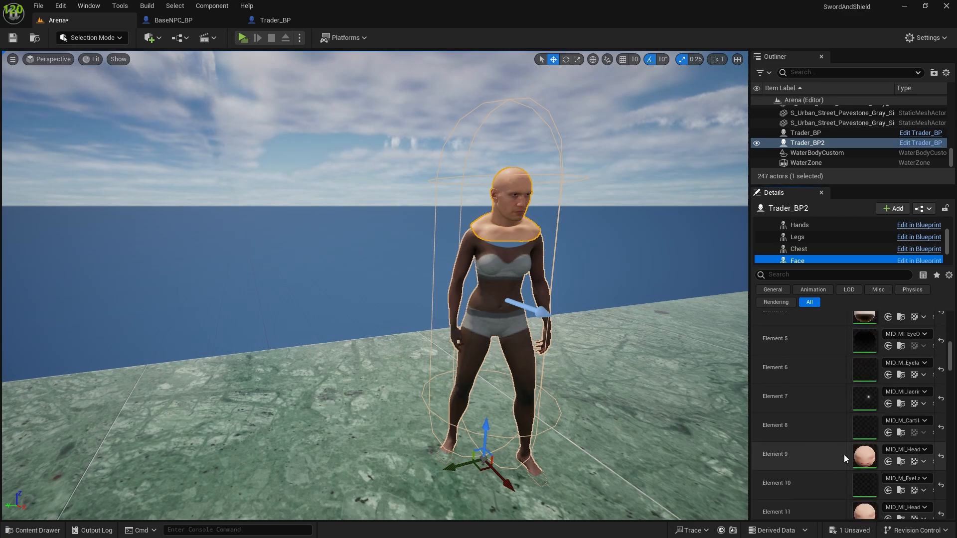
Step: Compare the material elements on Trader_BP2's Face component with the material on its body Mesh component
scroll(844, 454, down, 5)
scroll(853, 423, up, 9)
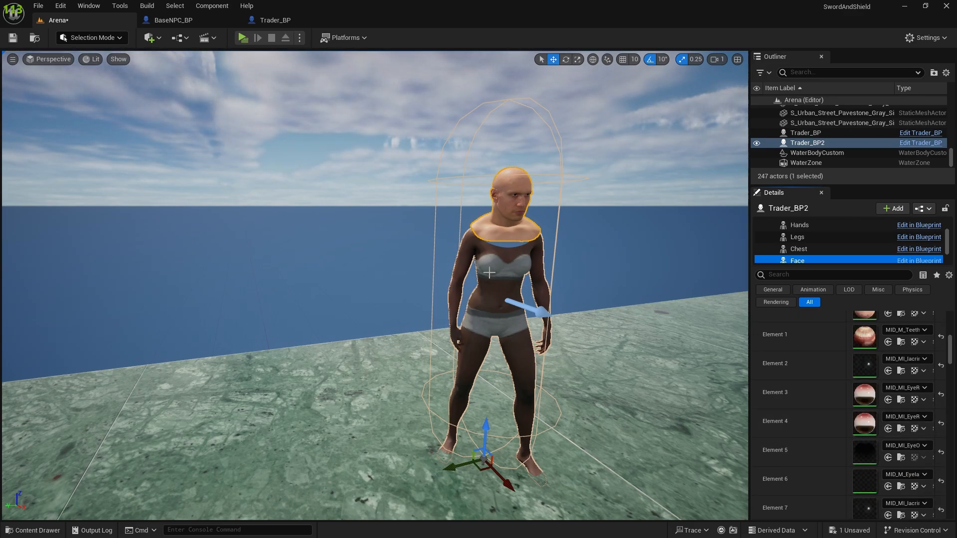
click(478, 285)
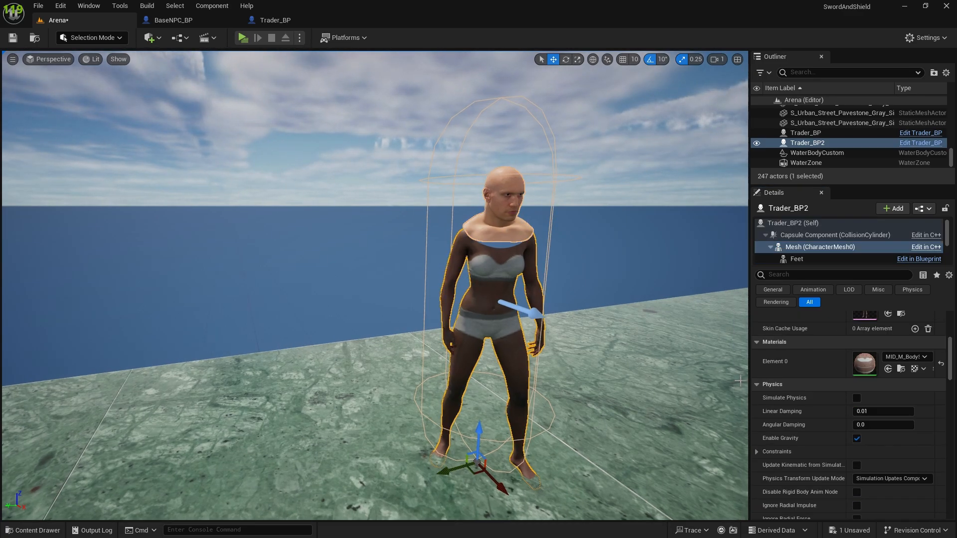
scroll(847, 400, up, 3)
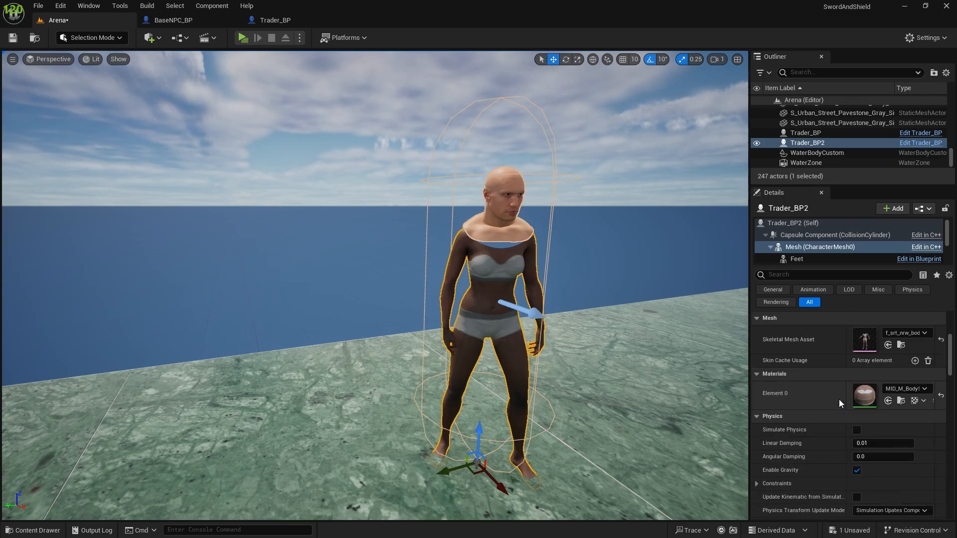
scroll(838, 399, down, 10)
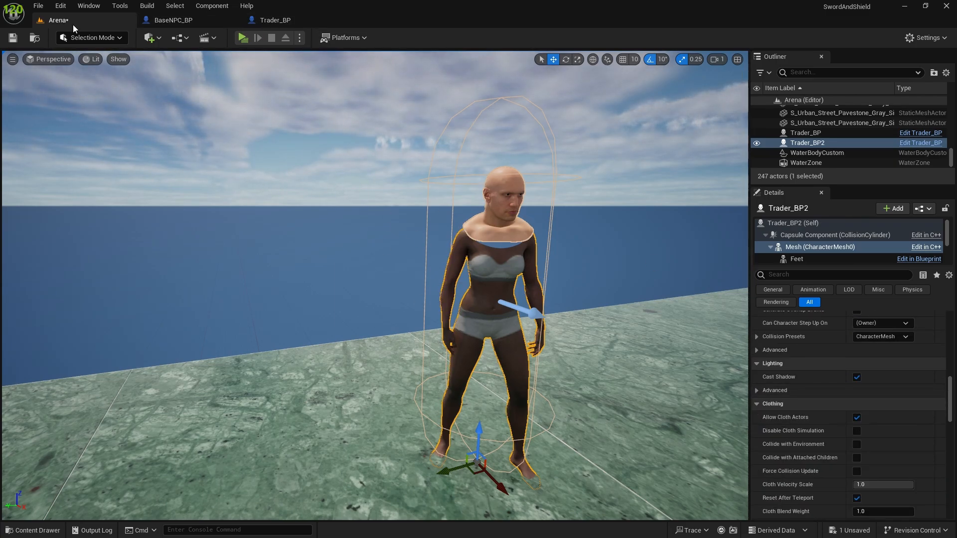
click(156, 21)
click(114, 21)
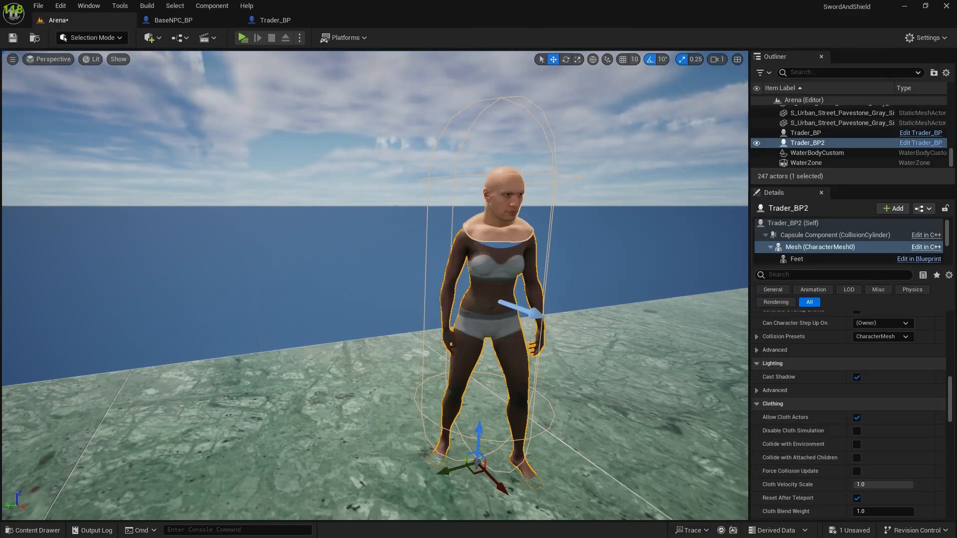
Step: Try a face mesh in Trader_BP2's Set Body Mesh property, and undo the change
click(797, 223)
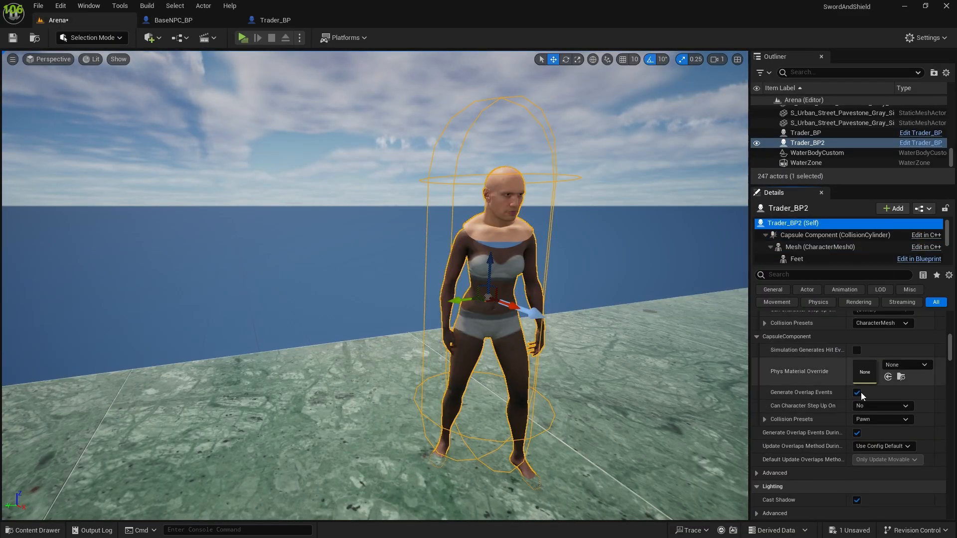
scroll(864, 413, up, 10)
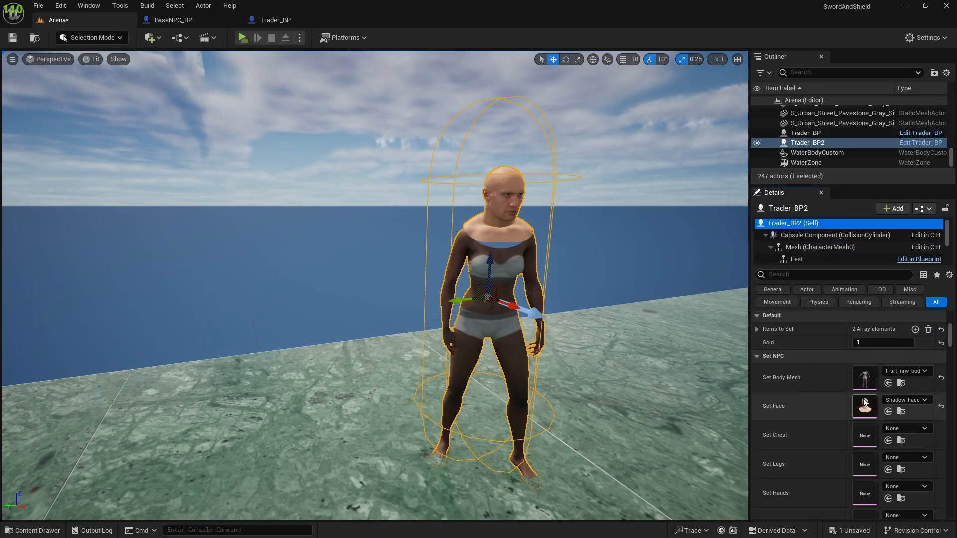
click(889, 419)
scroll(852, 334, down, 5)
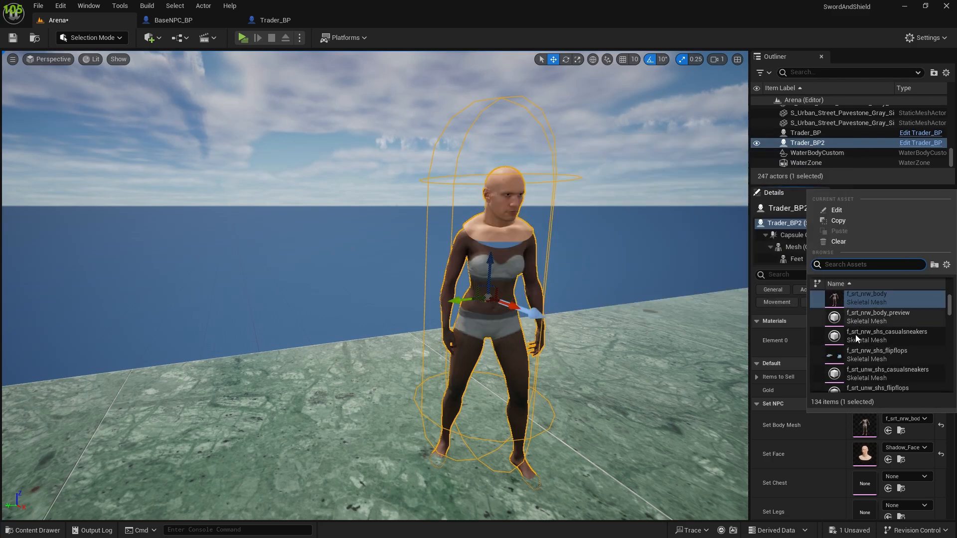
click(855, 334)
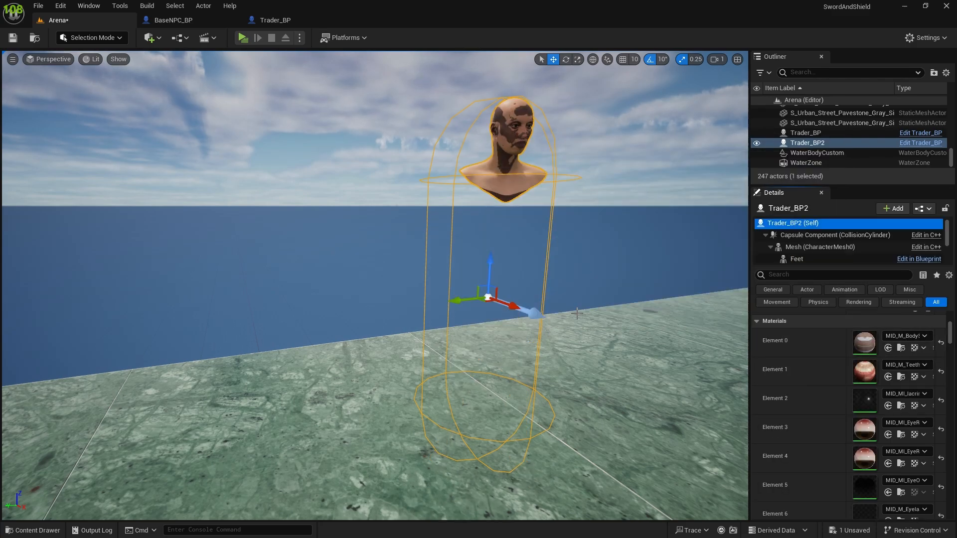
key(ctrl+z)
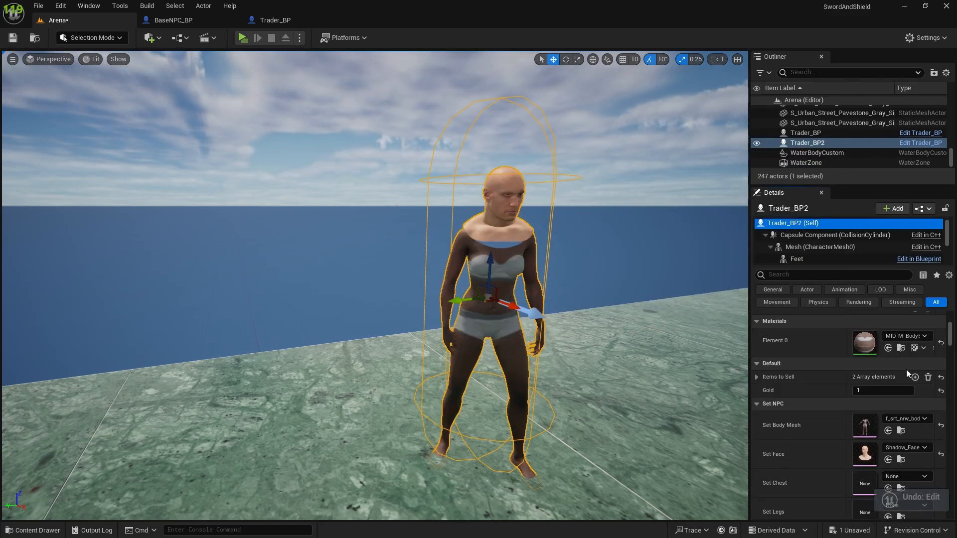
Step: Try PlateArmor_SKM in Trader_BP2's Set Legs and Set Chest properties
scroll(899, 406, down, 3)
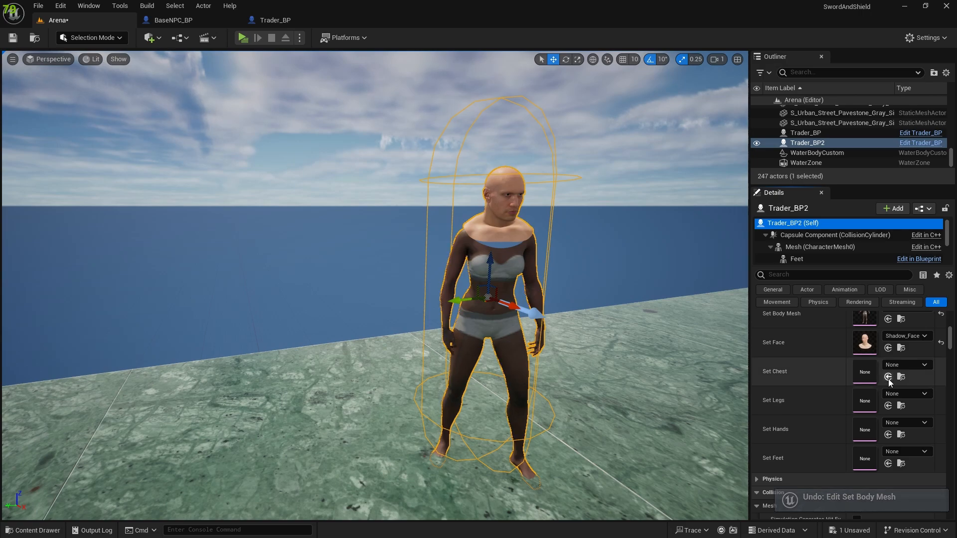
click(900, 395)
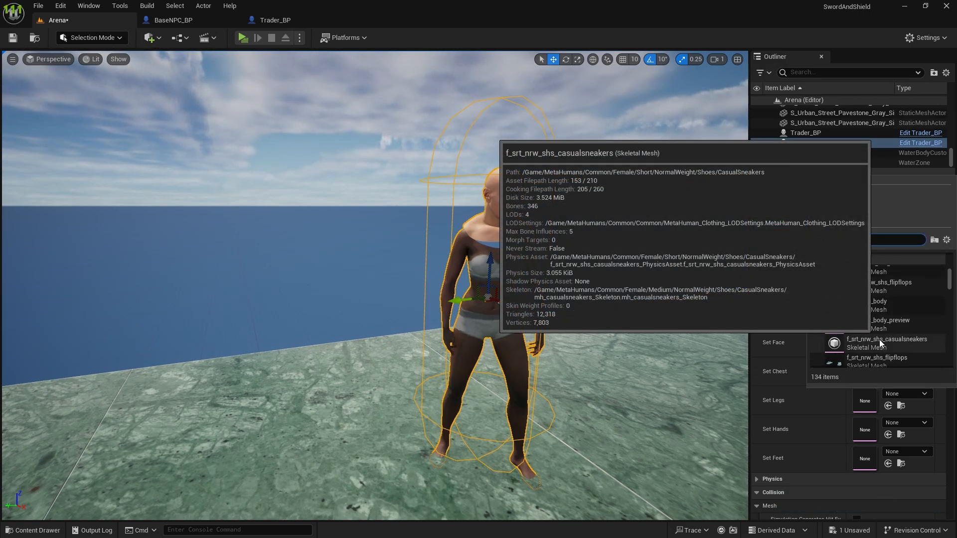
text(plate)
scroll(877, 300, up, 2)
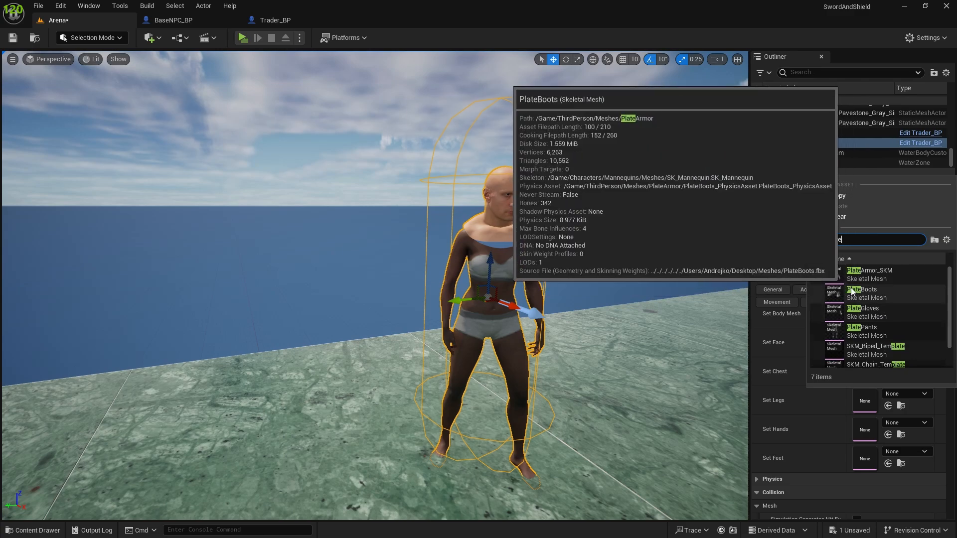
click(863, 279)
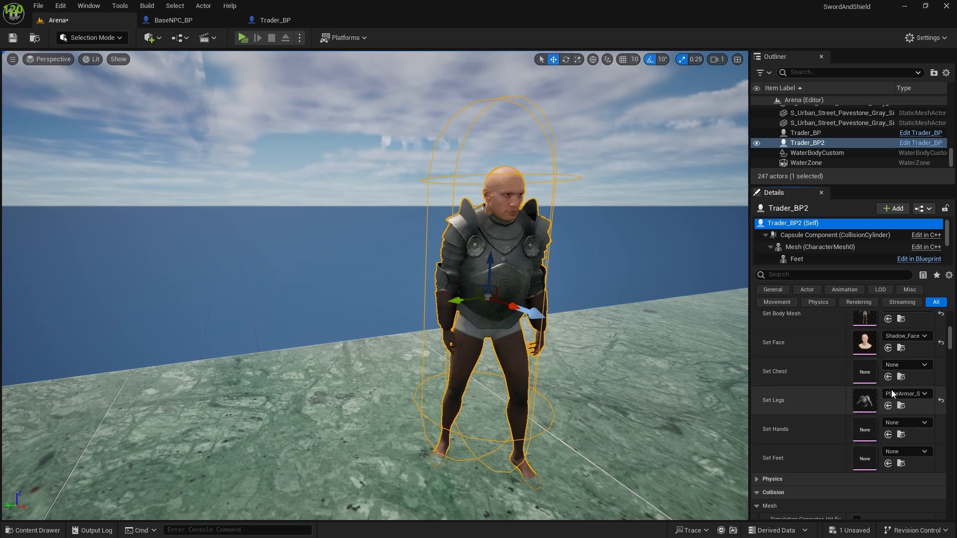
click(896, 366)
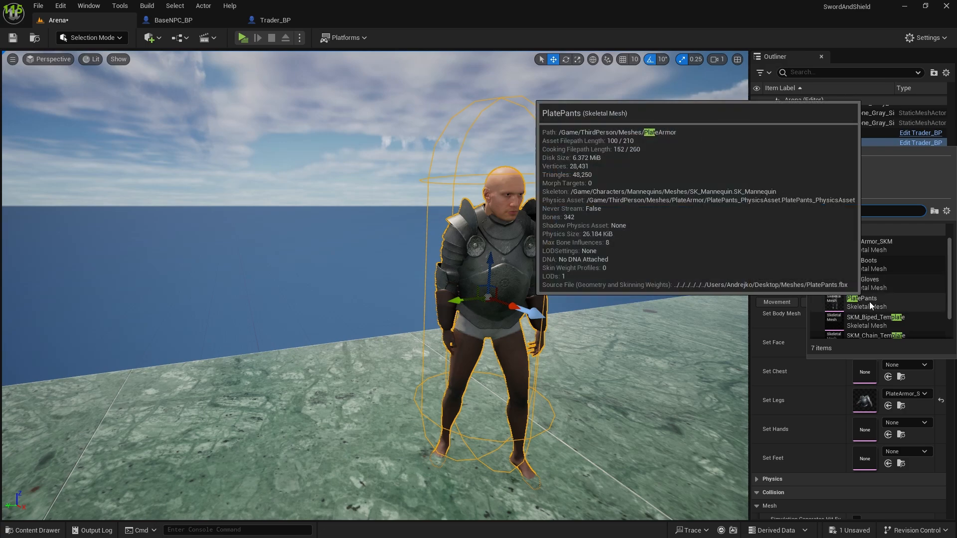
click(875, 247)
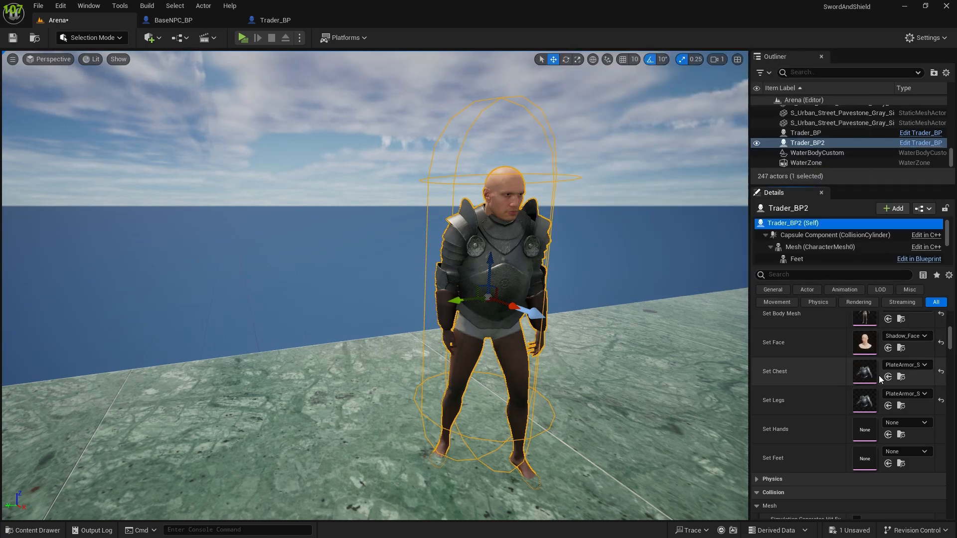
Step: Reset Trader_BP2's Set Legs and Set Chest meshes to None
click(939, 402)
click(940, 371)
scroll(926, 369, up, 2)
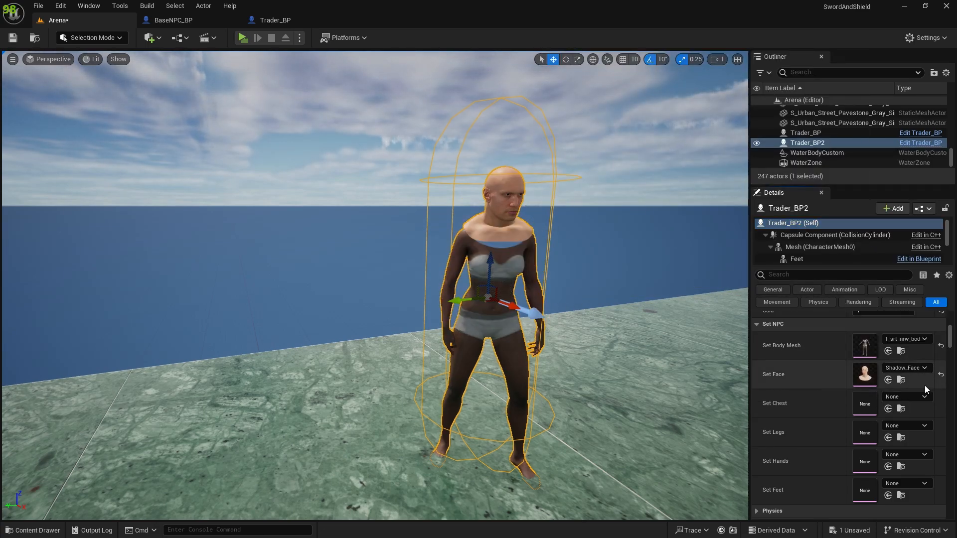
Step: Assign Kioko_FaceMesh to Trader_BP2's Set Face property
click(913, 369)
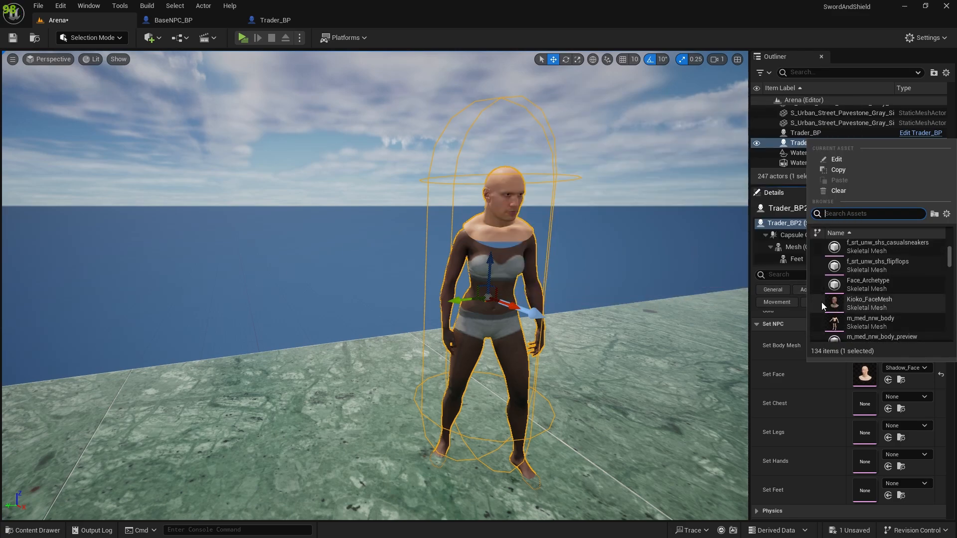
click(833, 303)
scroll(417, 332, down, 3)
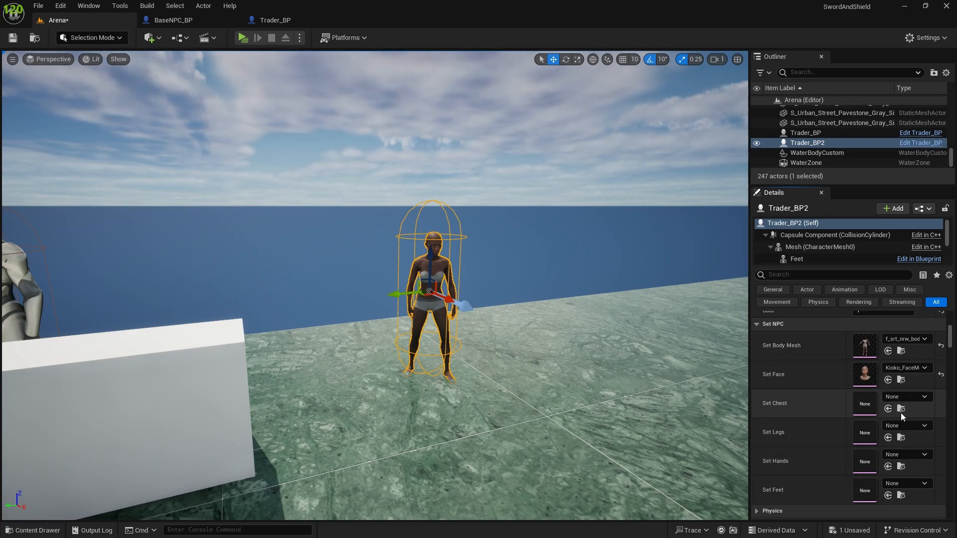
click(905, 399)
click(905, 397)
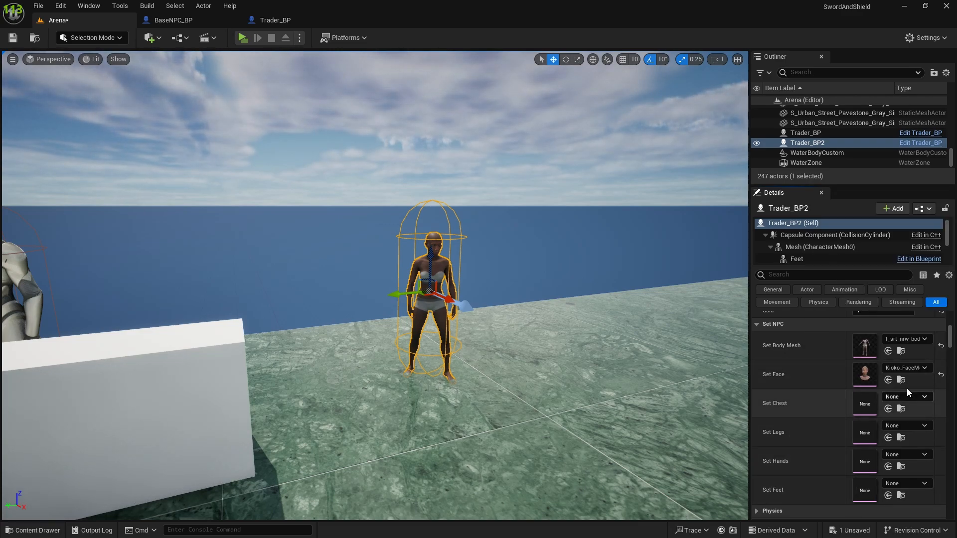
Step: Inspect Trader_BP2 from several angles and distances, checking how the Kioko face matches the body
right_drag(499, 319, 448, 308)
key(s)
mouse_move(608, 282)
right_down()
mouse_move(664, 286)
mouse_move(607, 283)
right_up()
key(w)
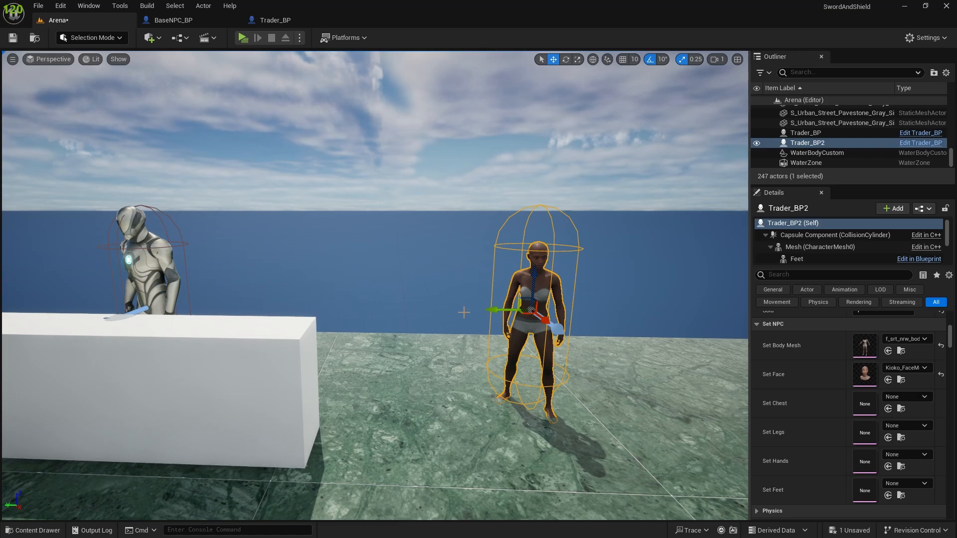
right_drag(464, 313, 518, 315)
key(w)
key(s)
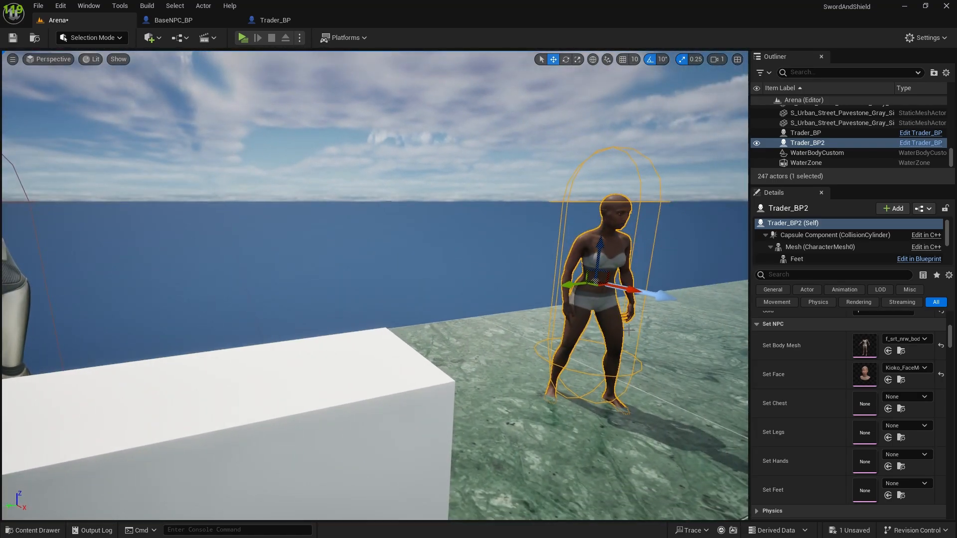
right_drag(629, 331, 657, 337)
key(s)
key(d)
key(w)
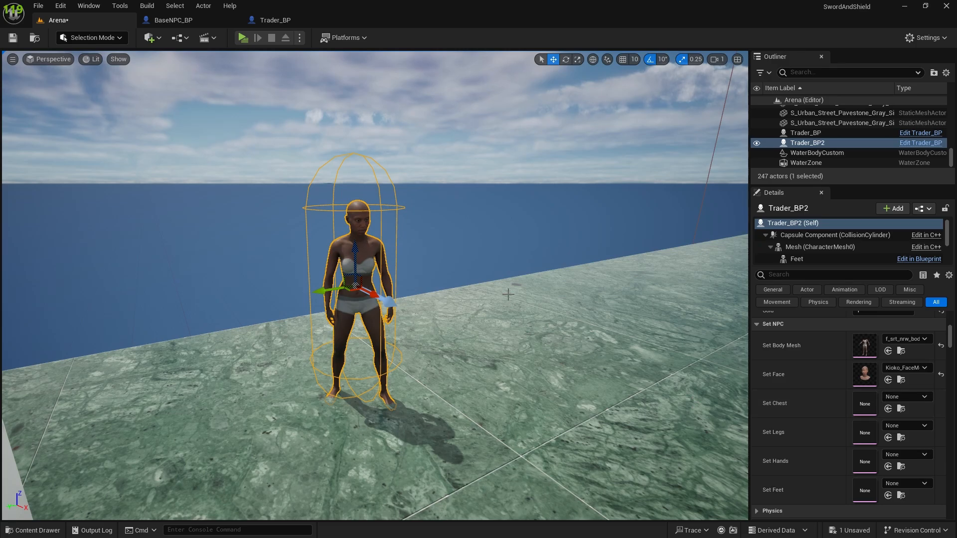
right_drag(463, 273, 448, 270)
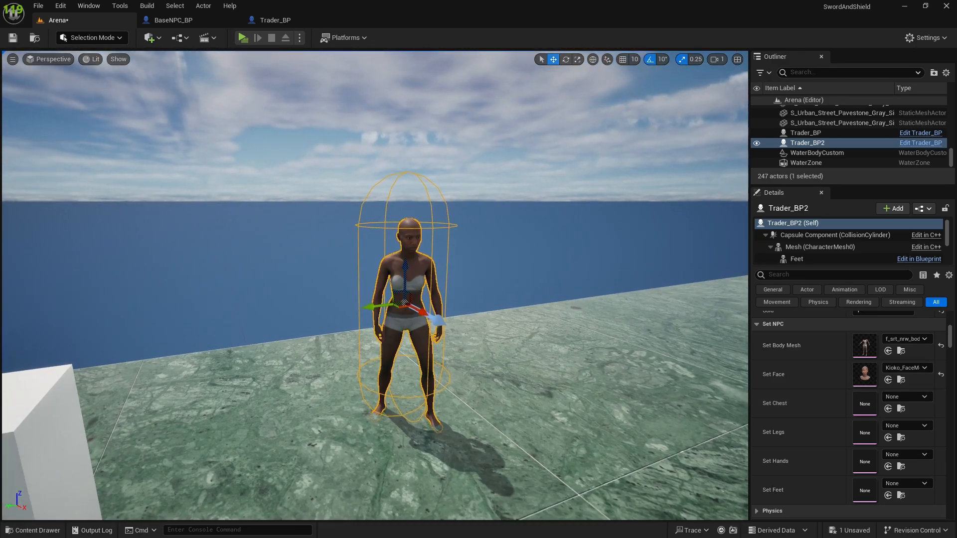
scroll(426, 332, up, 5)
scroll(426, 332, down, 5)
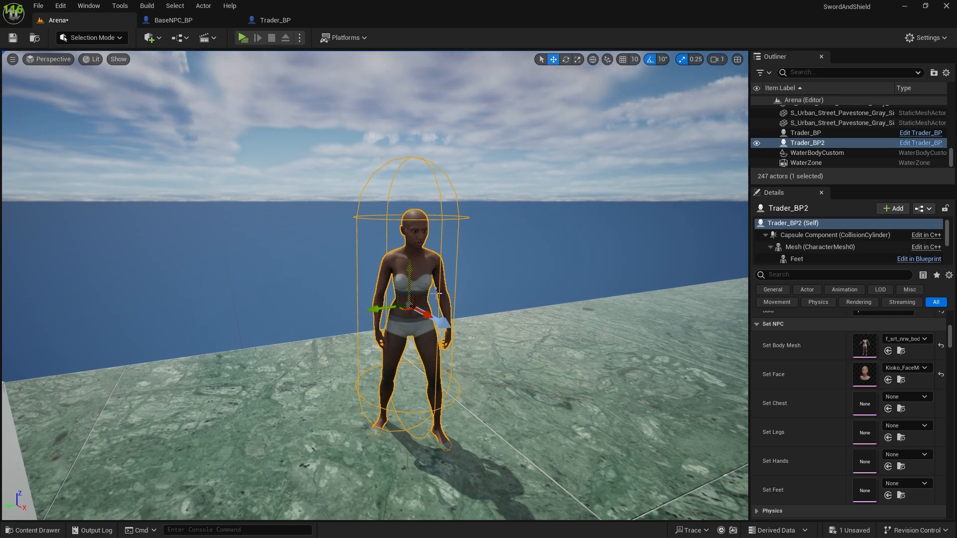
right_drag(344, 324, 389, 309)
mouse_move(273, 269)
right_down()
mouse_move(149, 269)
mouse_move(264, 279)
mouse_move(273, 269)
right_up()
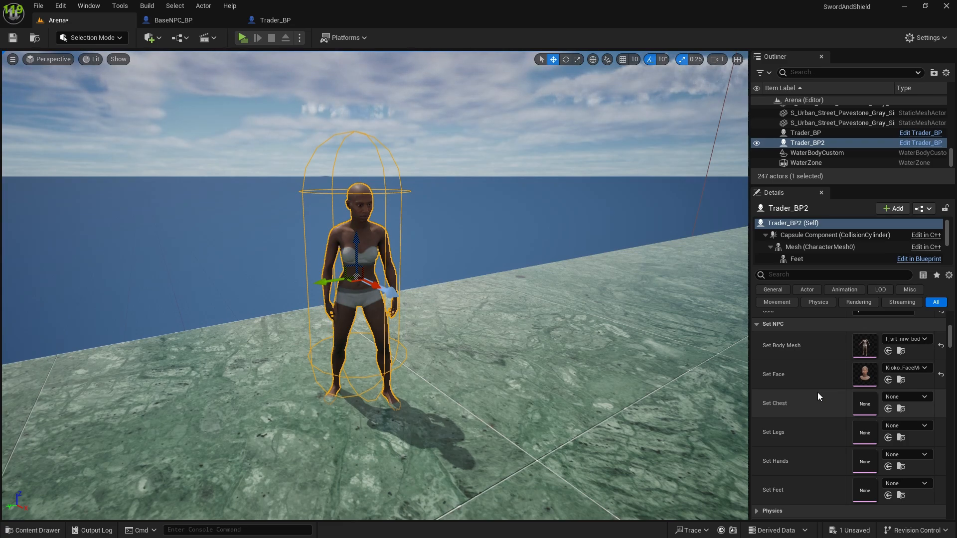
right_drag(581, 392, 600, 397)
key(s)
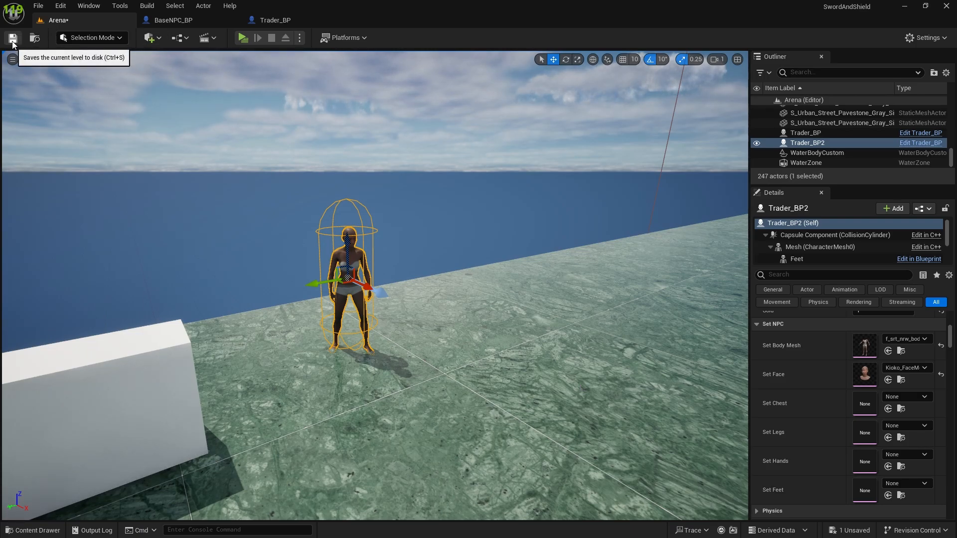
Step: Save the Arena level with the trader's new face
click(12, 45)
key(w)
right_drag(348, 249, 314, 233)
key(s)
key(w)
Step: Playtest the level, walk the player up to the placed trader to check its appearance, and end the preview
click(242, 38)
key(w)
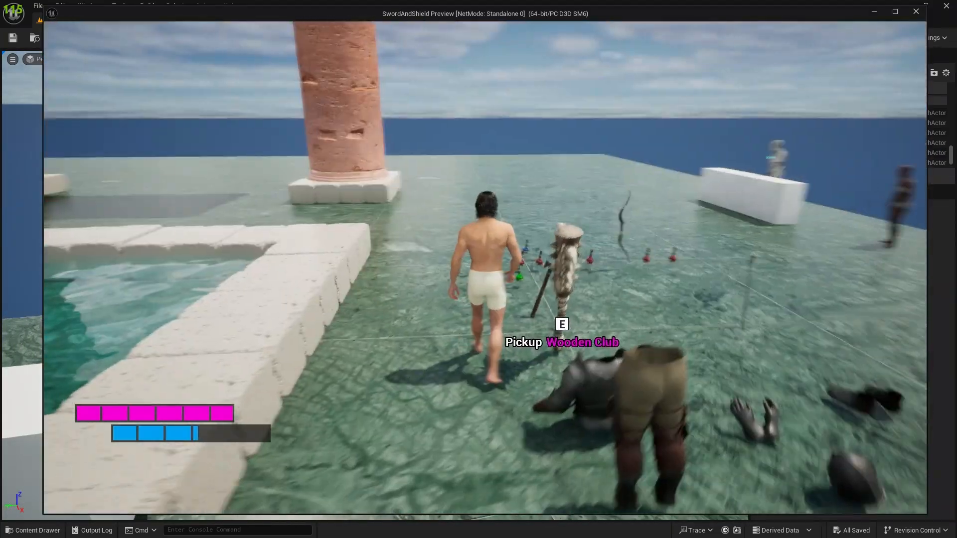
key(w)
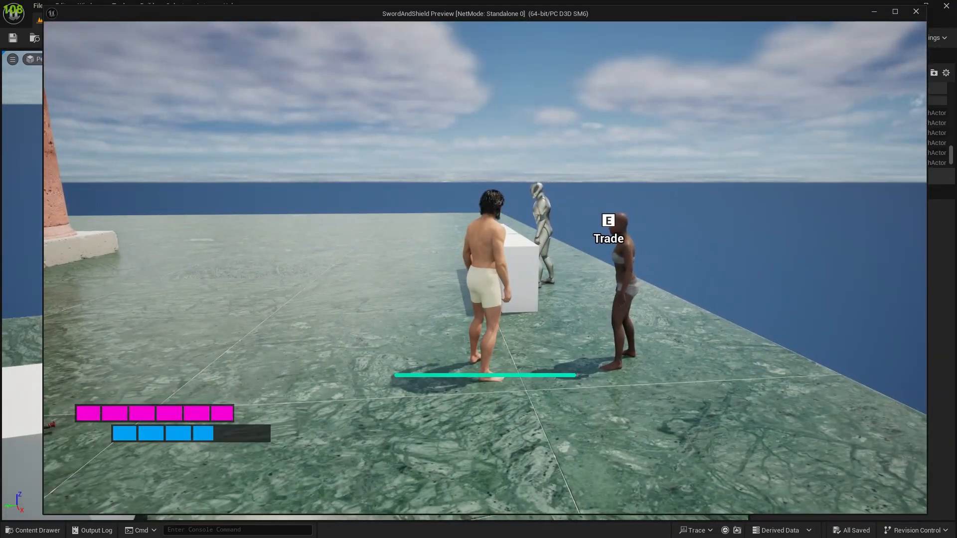
key(w)
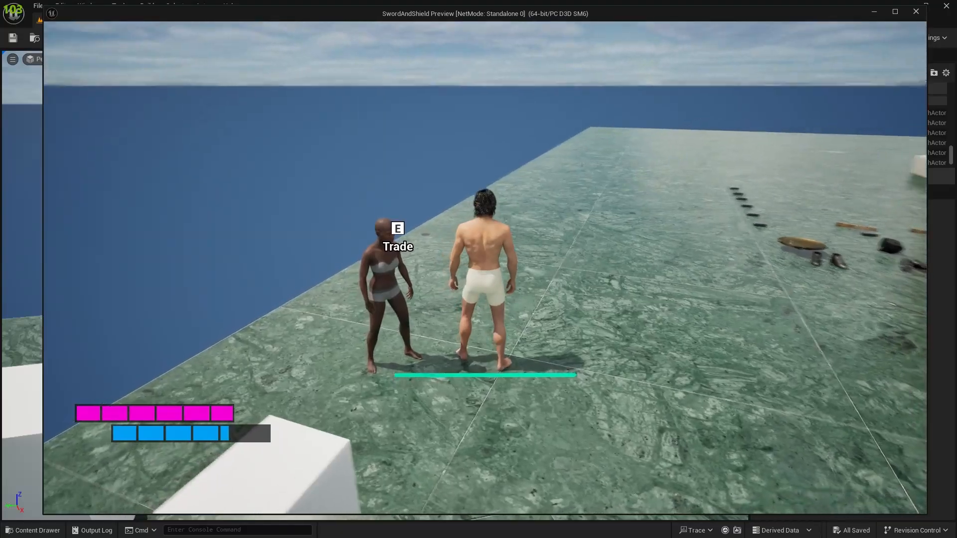
key(Escape)
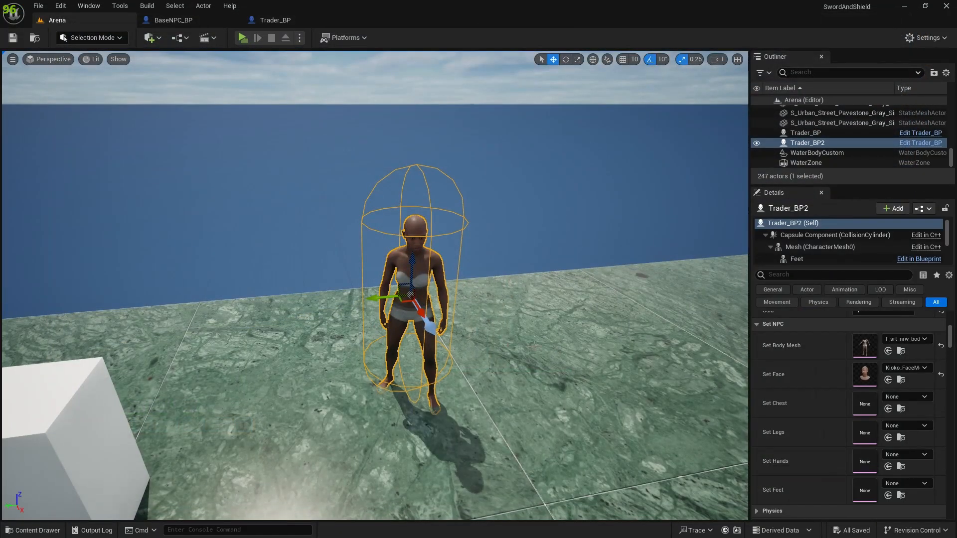
Step: Review the variable settings of Gold and ItemsToSell in the Trader_BP blueprint
key(s)
mouse_move(375, 285)
right_down()
mouse_move(398, 309)
mouse_move(384, 199)
mouse_move(414, 269)
mouse_move(369, 269)
right_up()
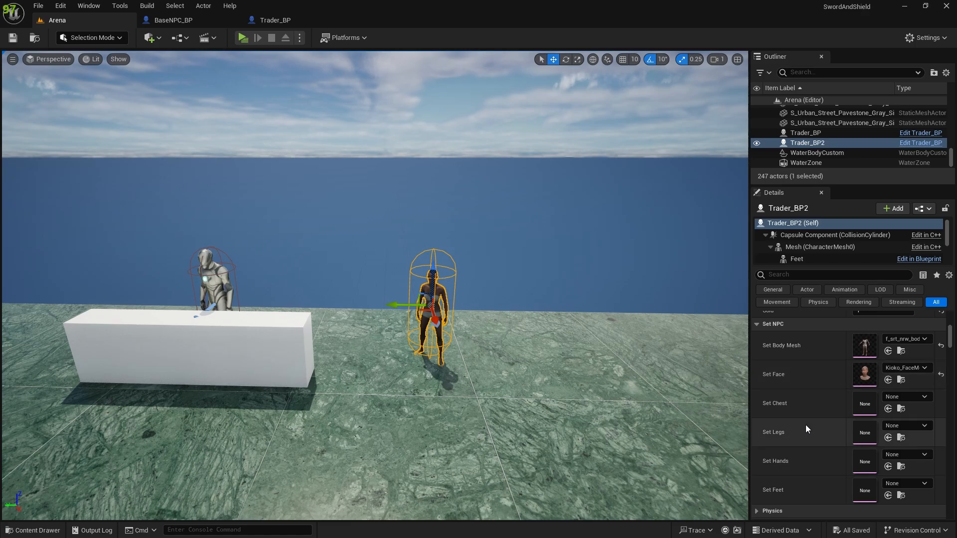
click(273, 20)
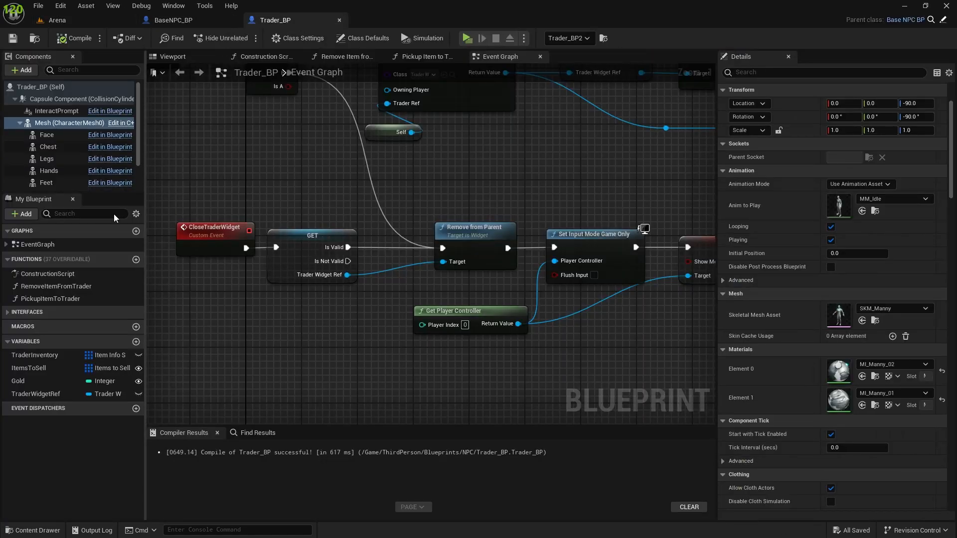
click(29, 380)
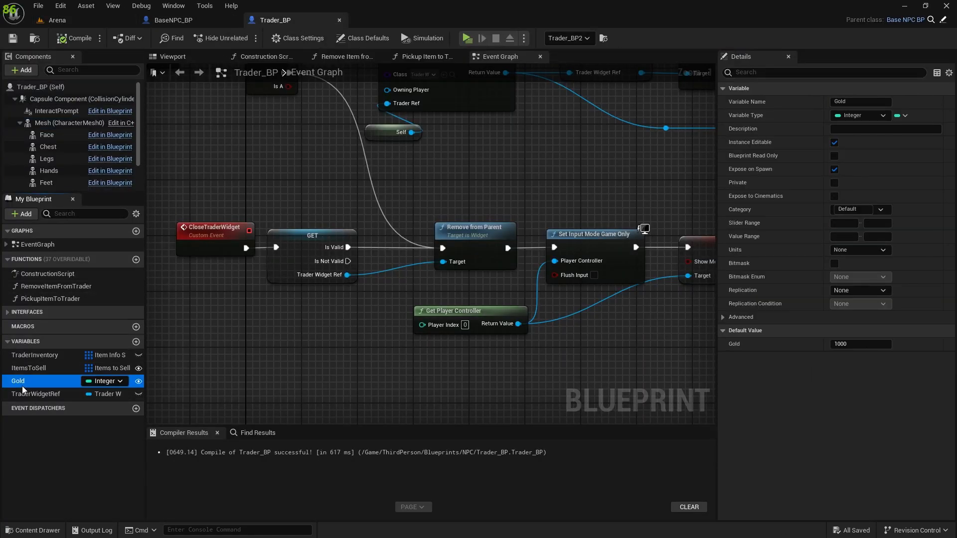
click(44, 368)
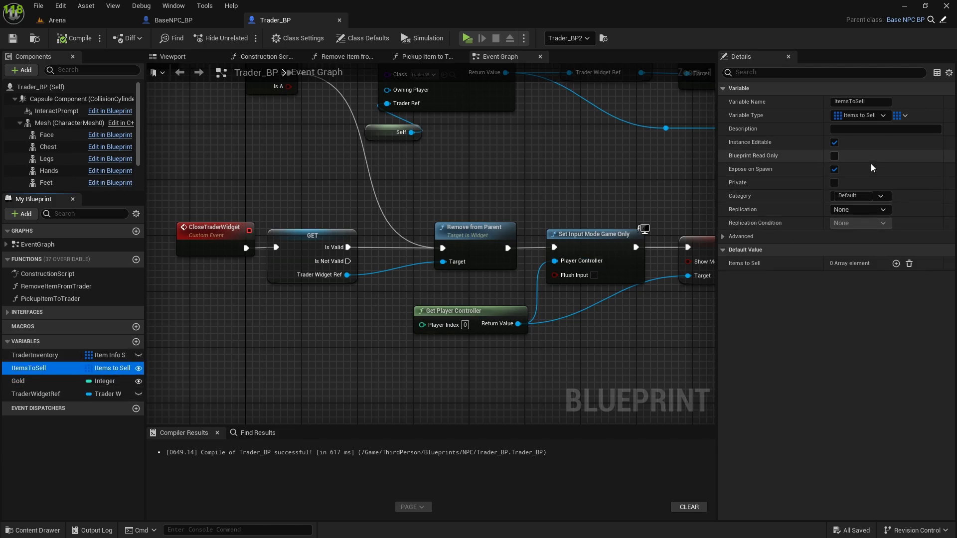
Step: Assign the ItemsToSell variable in Trader_BP to the category SetNPC
click(881, 196)
click(883, 198)
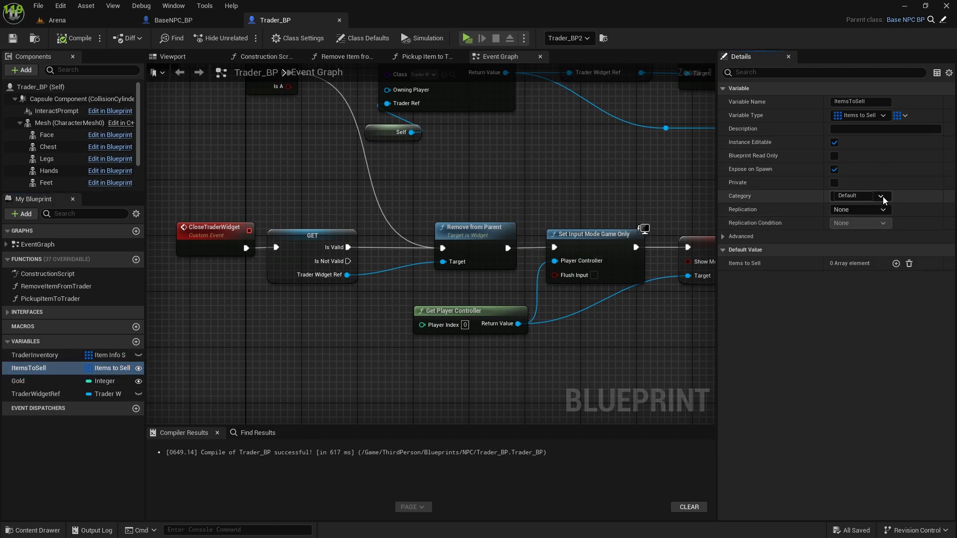
click(848, 196)
text(SetNPC)
key(Return)
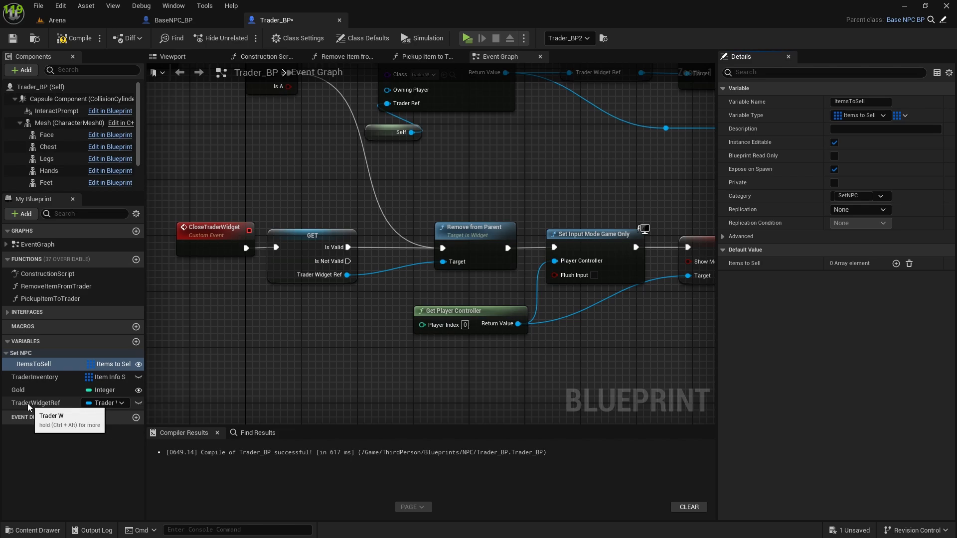
Step: Assign the Gold variable to the category SetNPC, and compile and save Trader_BP
click(20, 388)
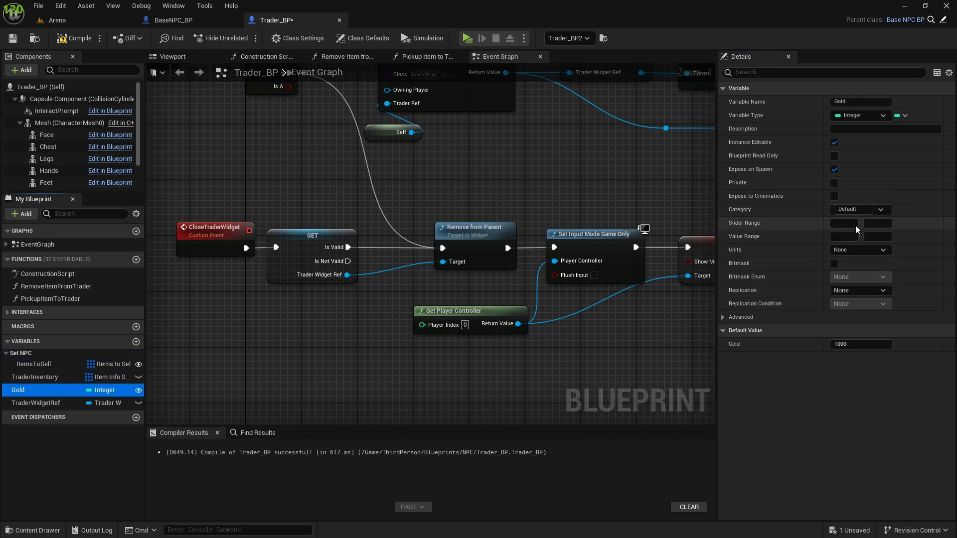
drag(861, 209, 775, 211)
text(Se)
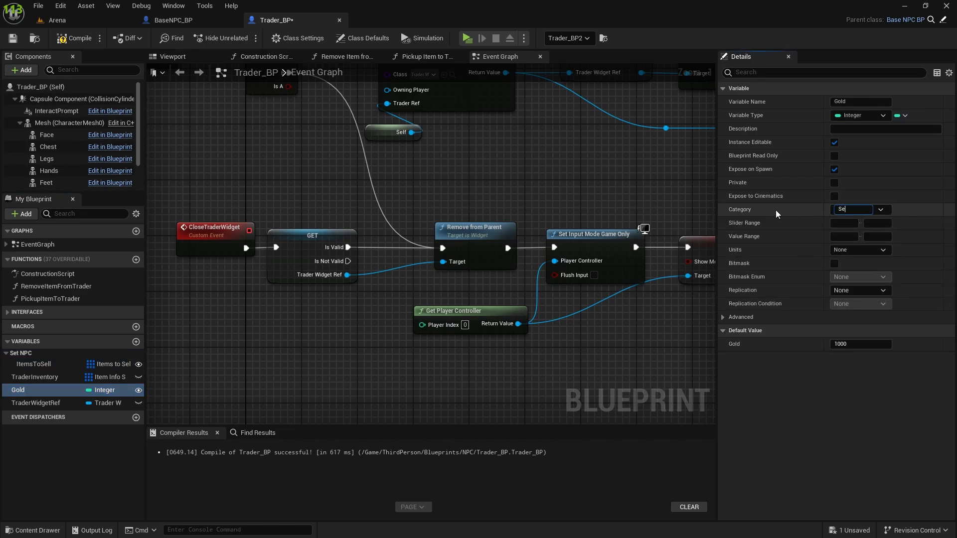
text(tNPC)
key(Return)
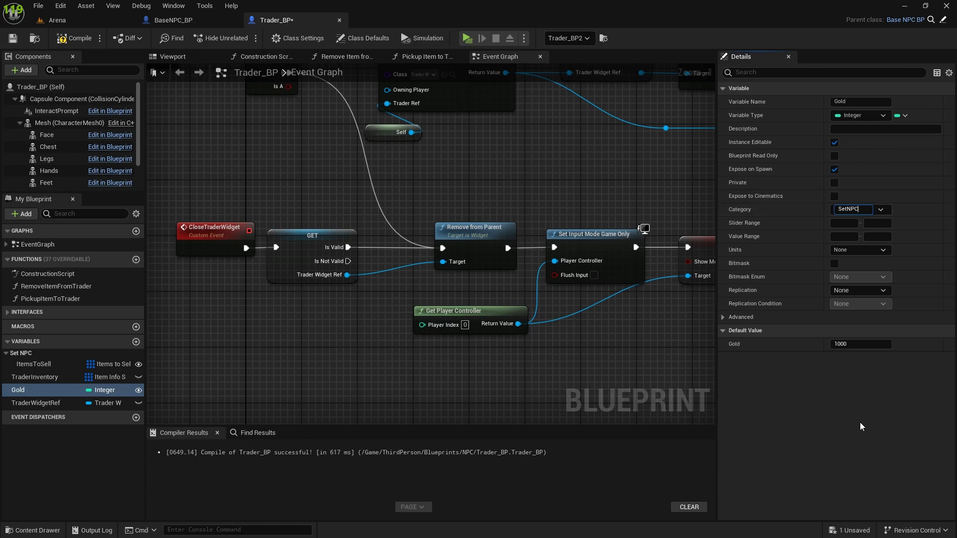
click(75, 38)
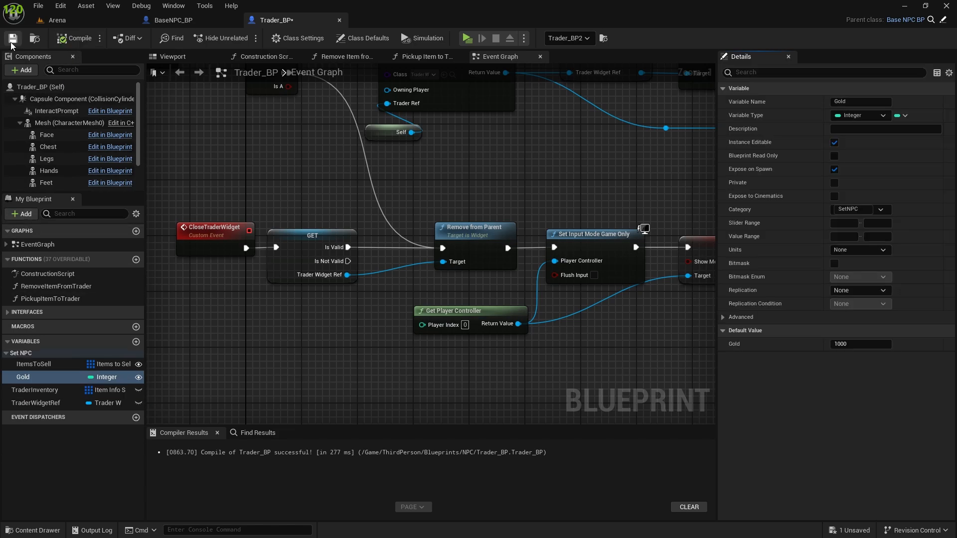
click(13, 38)
Step: Check the Set NPC properties of Trader_BP2 in the Arena level, including its Items to Sell entries
click(50, 21)
scroll(501, 280, up, 8)
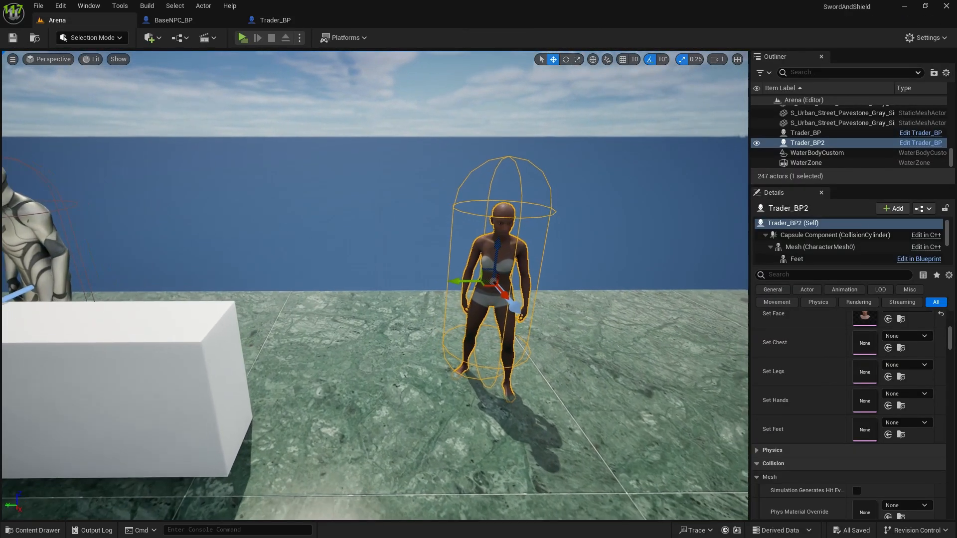
scroll(850, 395, up, 4)
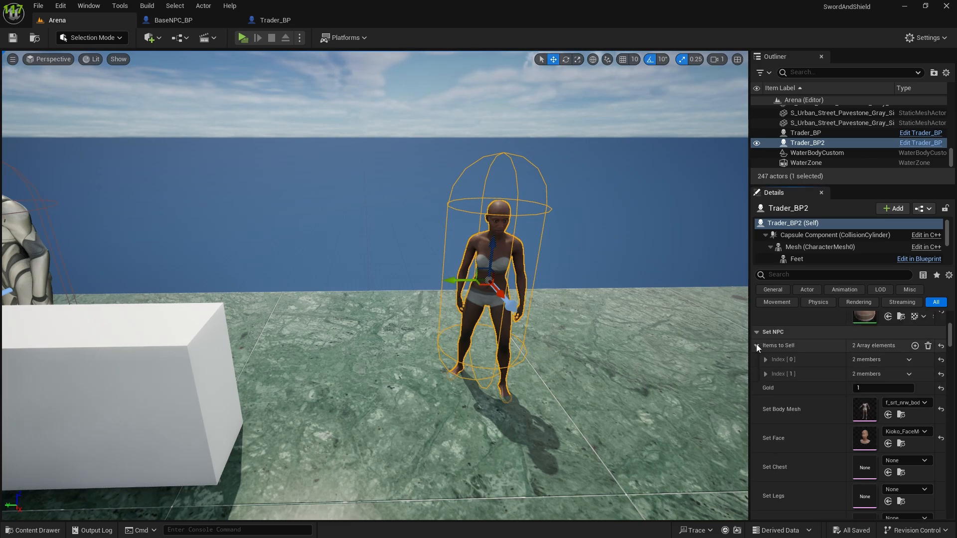
click(756, 344)
click(756, 347)
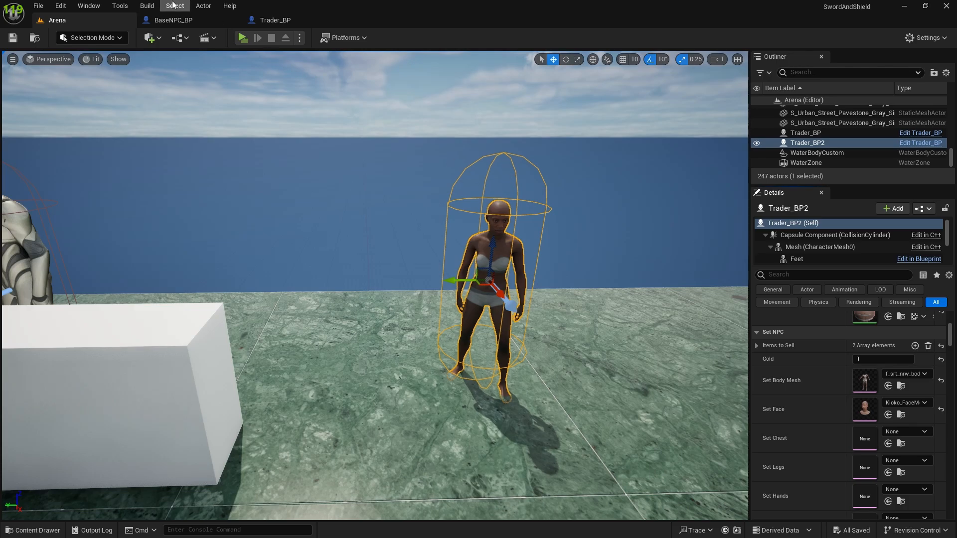
Step: Review the Set NPC variables and construction script in BaseNPC_BP, then return to the Arena level by way of Trader_BP
click(266, 21)
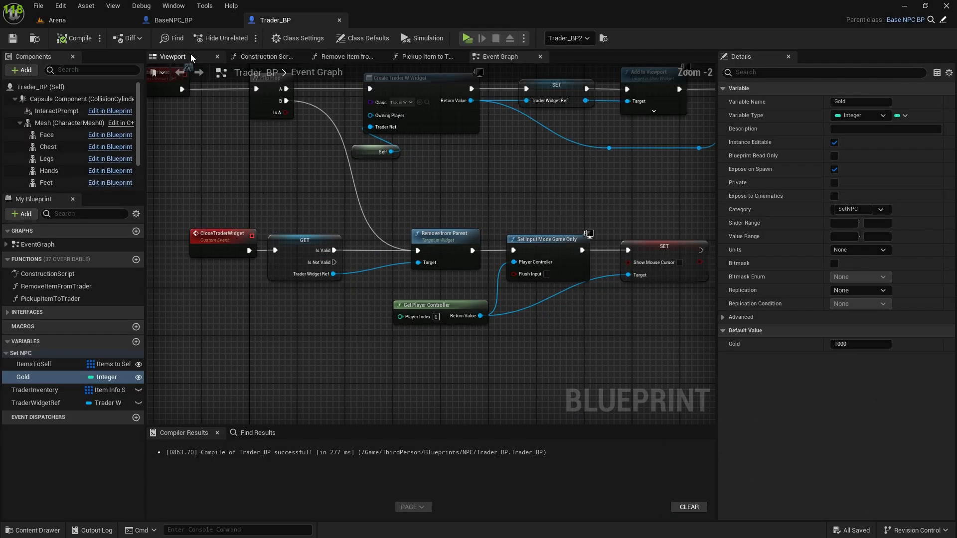
click(172, 20)
right_drag(312, 298, 373, 303)
right_drag(309, 252, 406, 168)
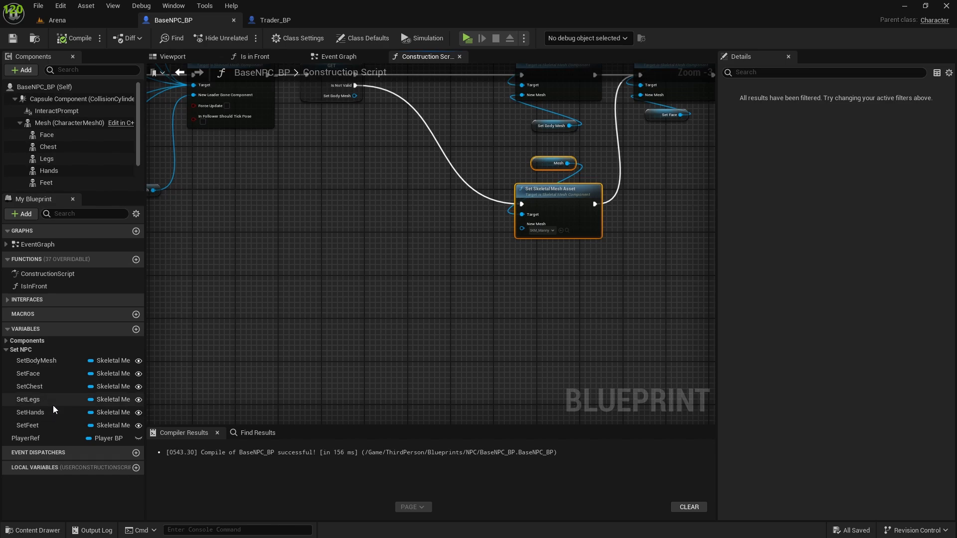
right_drag(242, 292, 286, 333)
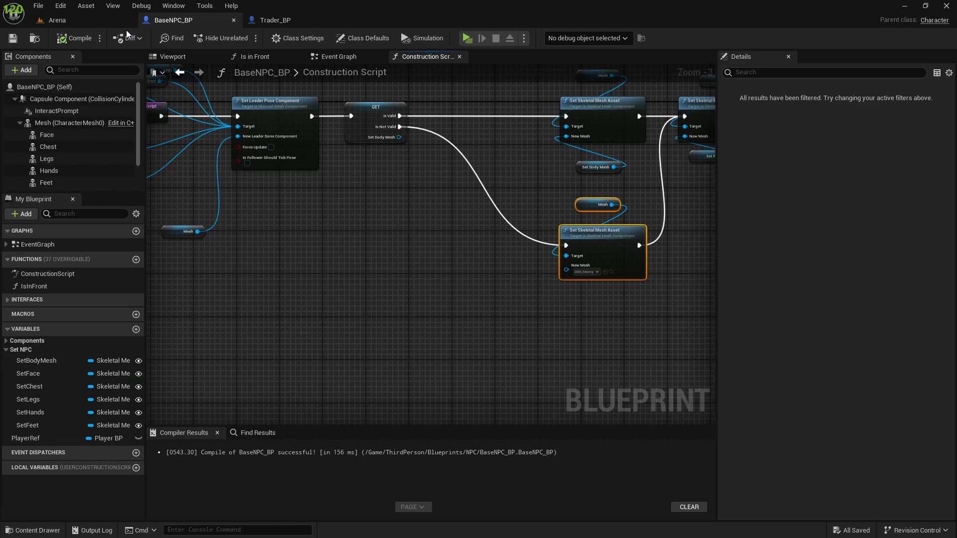
click(56, 20)
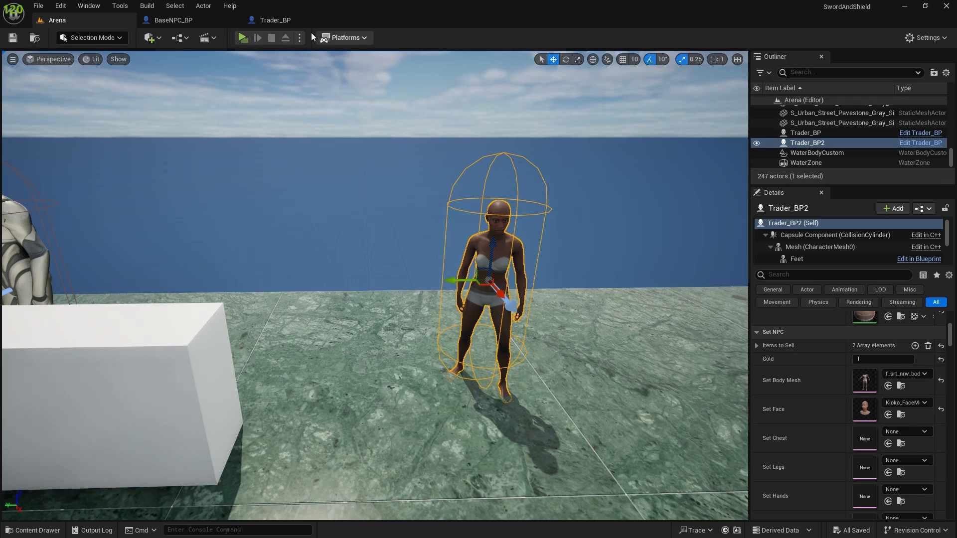
click(275, 20)
right_drag(322, 373, 367, 377)
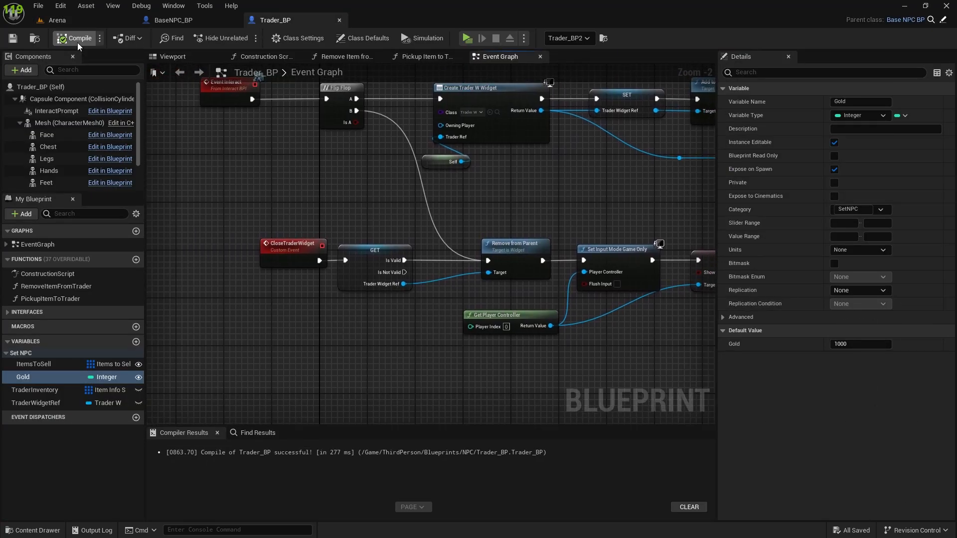
click(76, 19)
right_drag(647, 436, 429, 417)
key(ctrl+space)
key(ctrl+space)
Step: Switch to Sketchfab in Edge and browse the search results for leather armor
key(alt+Tab)
key(alt+Tab)
key(alt+Tab)
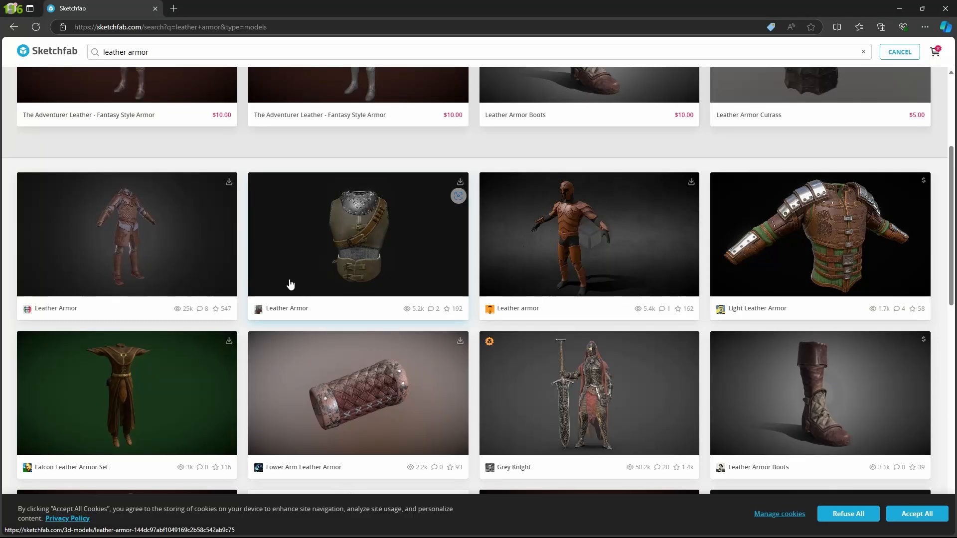
scroll(209, 276, up, 2)
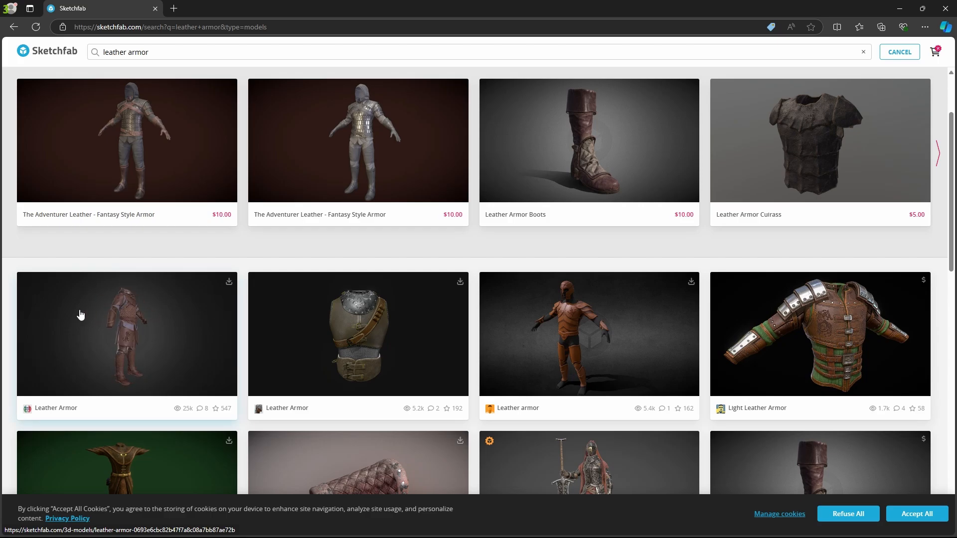
scroll(150, 324, up, 2)
scroll(181, 428, down, 2)
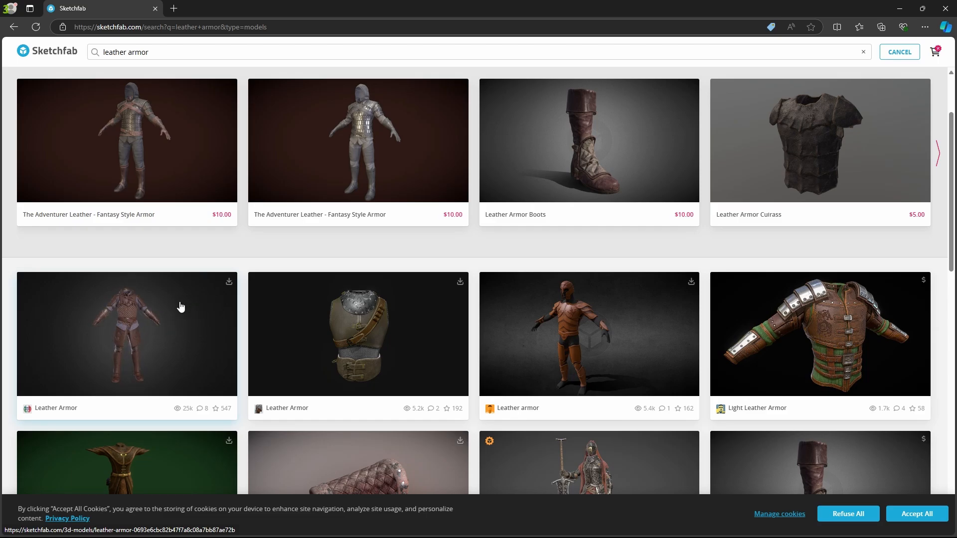
Step: Try to download the first free Leather Armor model, dismiss the login dialog and return to the search results
click(229, 282)
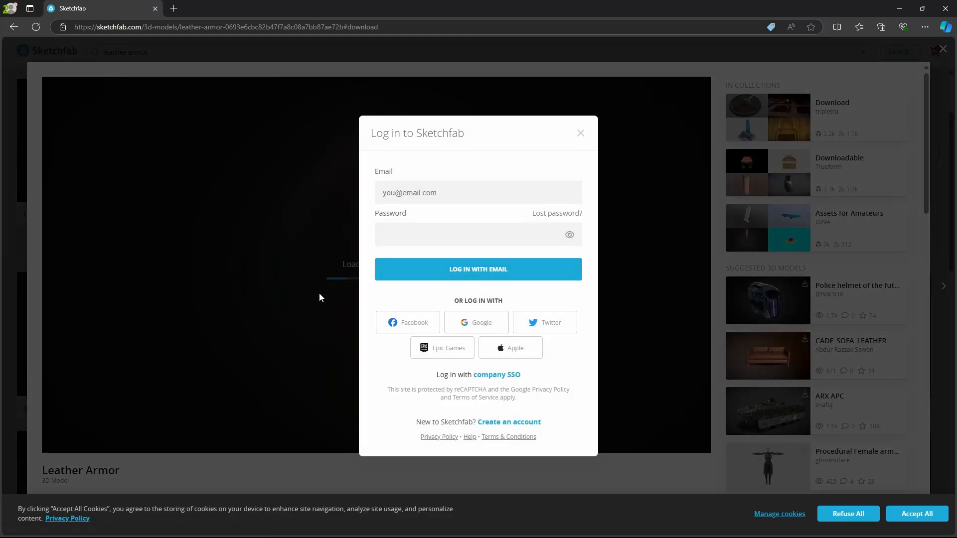
click(581, 133)
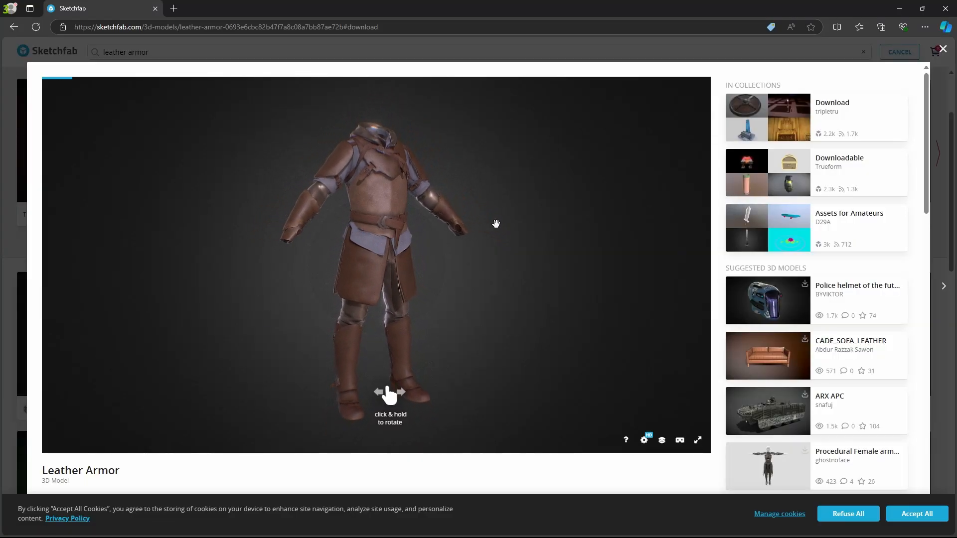
click(941, 52)
click(228, 282)
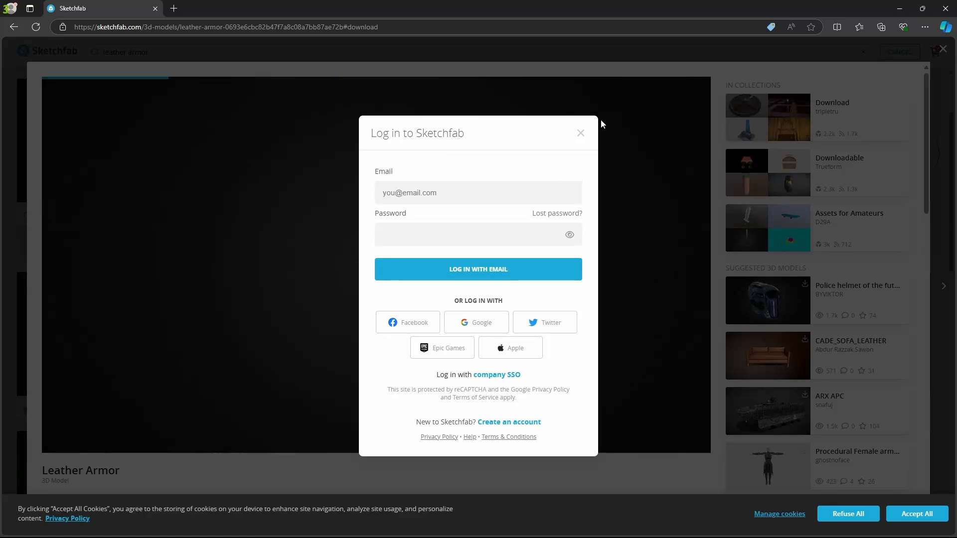
click(580, 133)
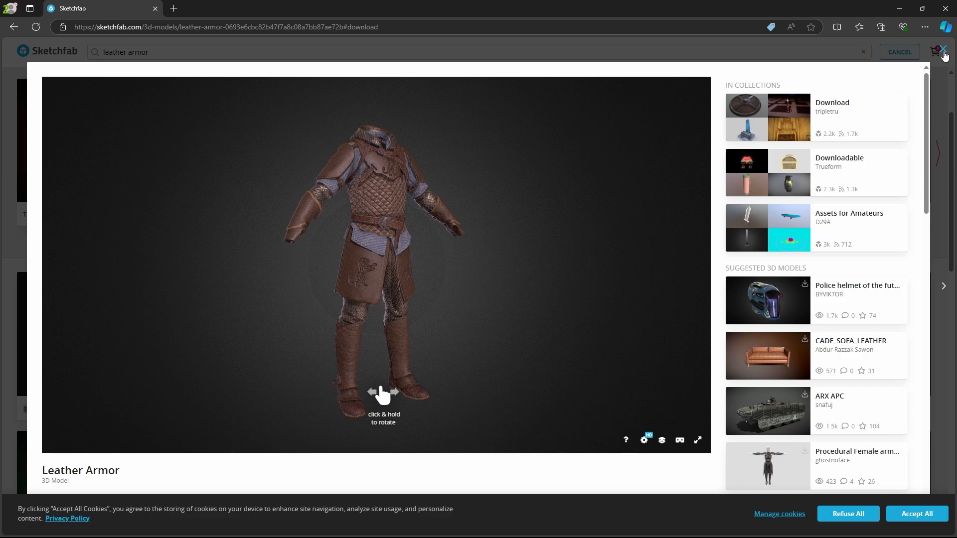
key(Escape)
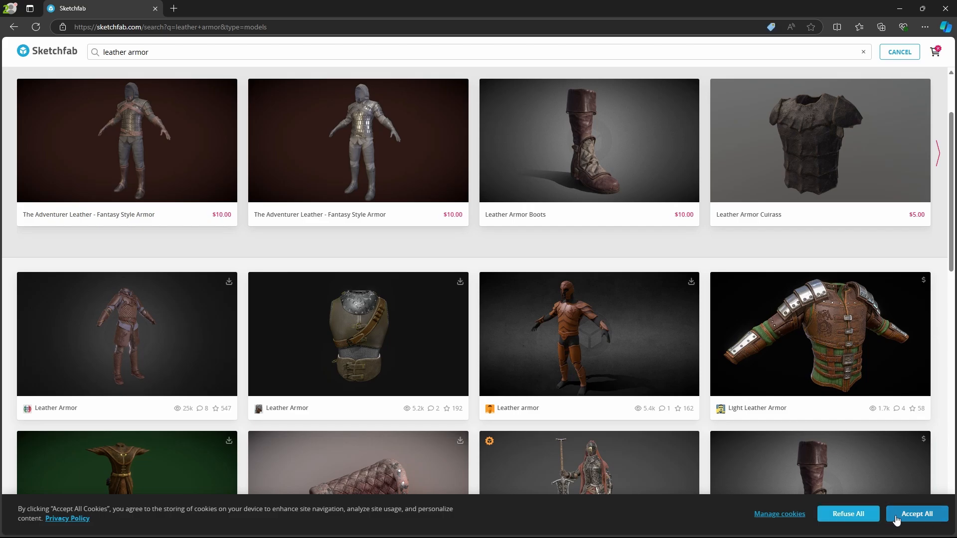
Step: Switch to Blender and look through the available import file formats
key(alt+Tab)
key(alt+Tab)
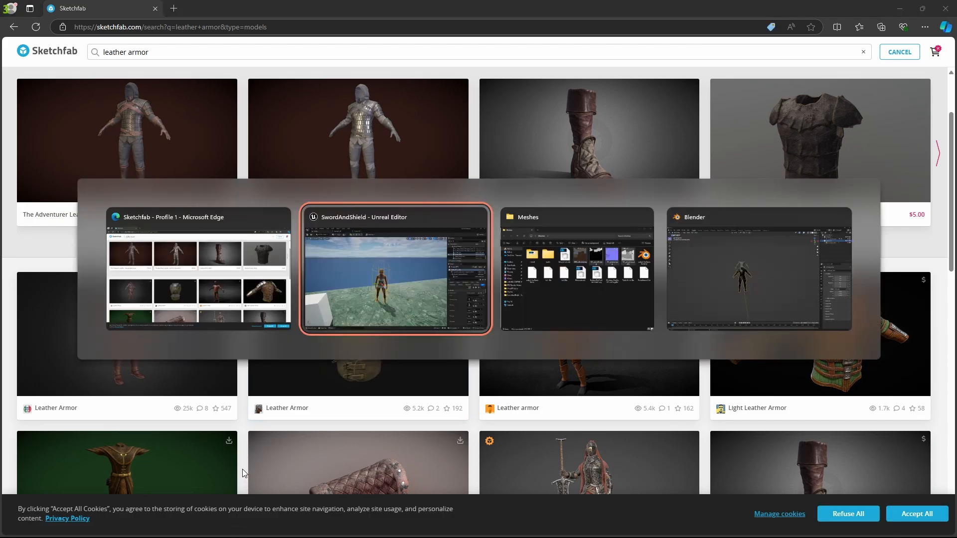
key(alt+Tab)
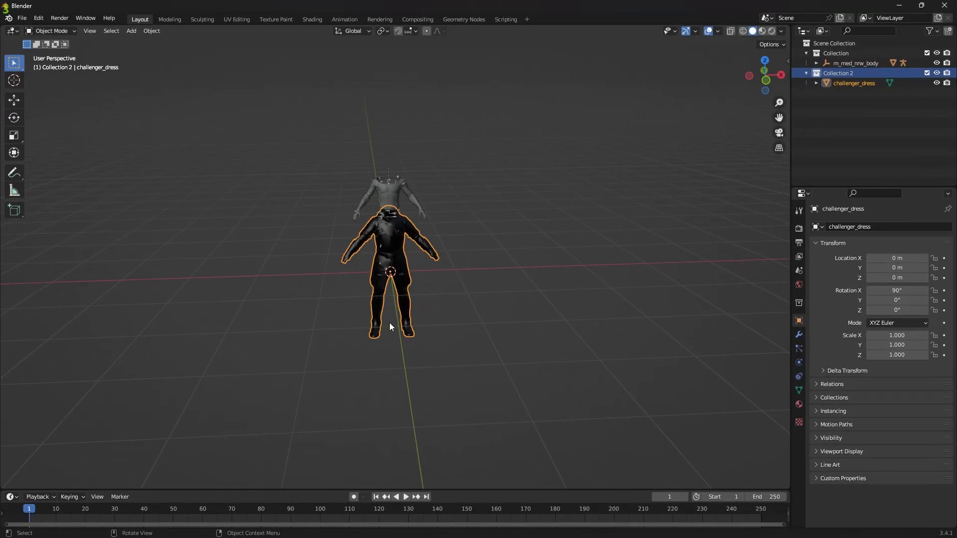
right_click(456, 244)
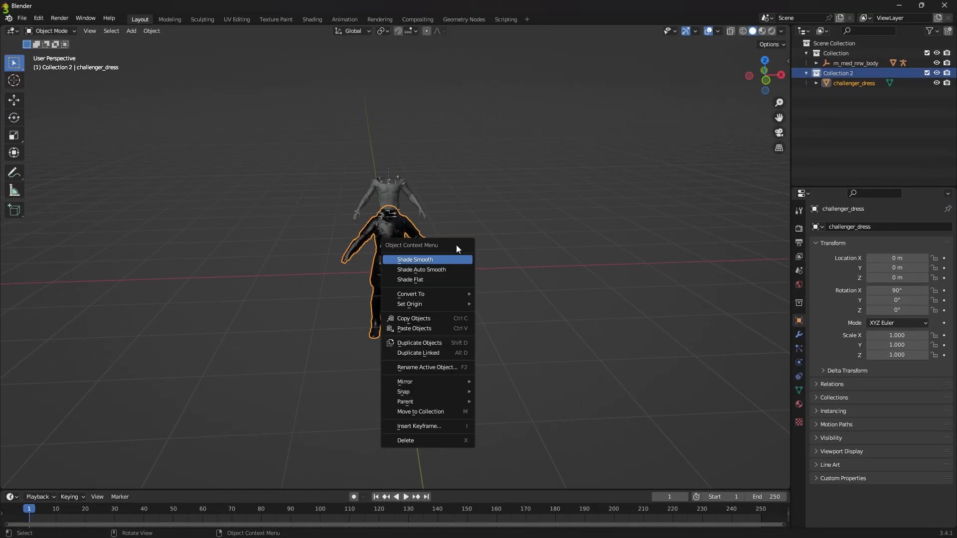
click(22, 18)
mouse_move(50, 154)
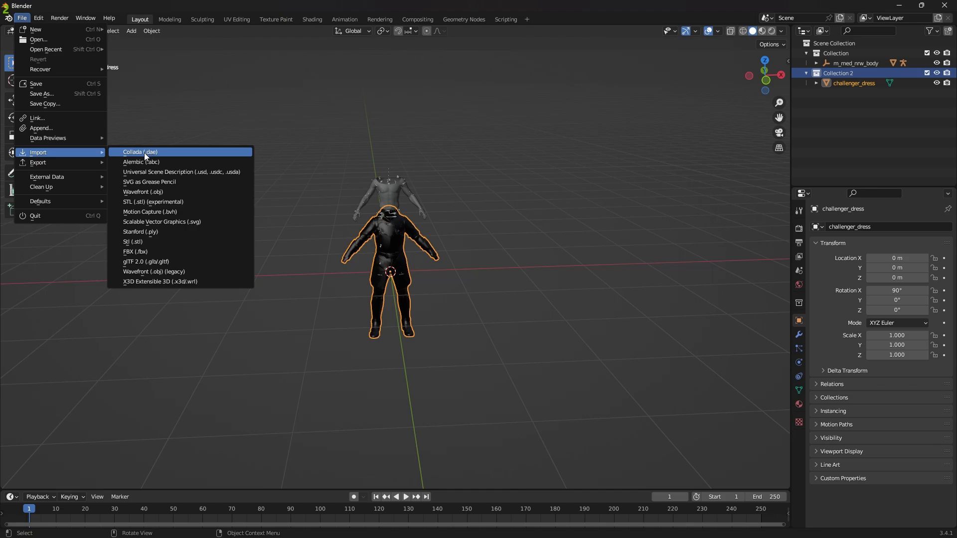
middle_drag(543, 226, 682, 157)
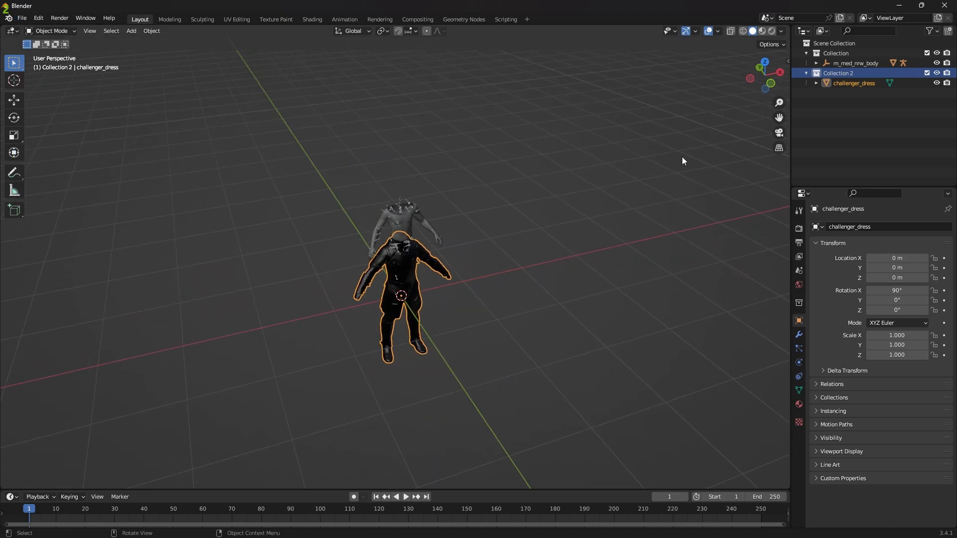
Step: Select m_med_nrw_body and inspect its placement relative to the challenger_dress armor
click(820, 54)
click(841, 65)
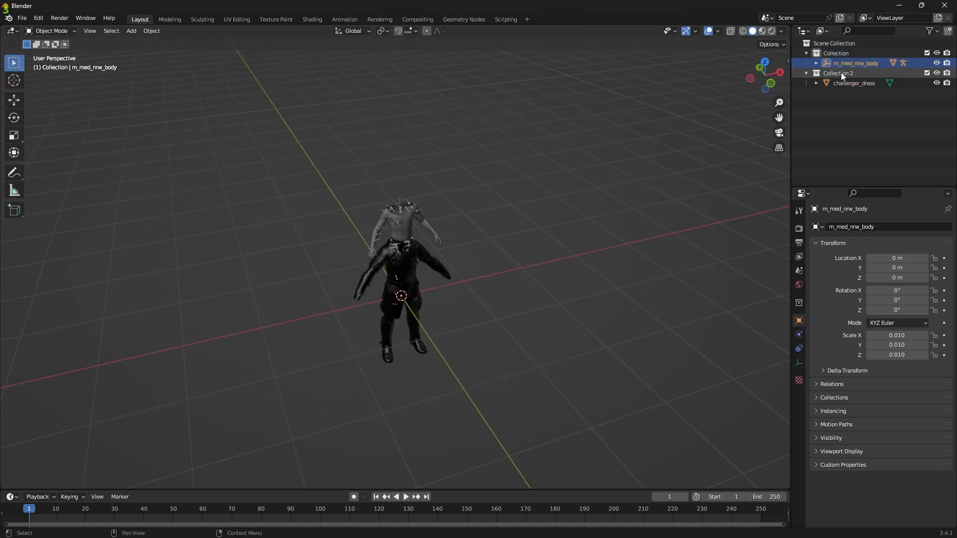
middle_drag(551, 115, 584, 147)
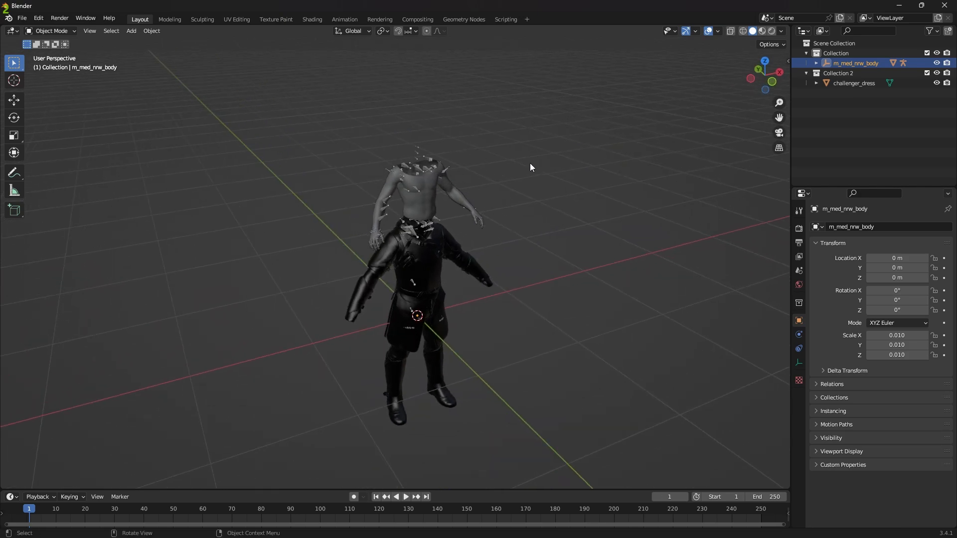
middle_drag(530, 163, 578, 168)
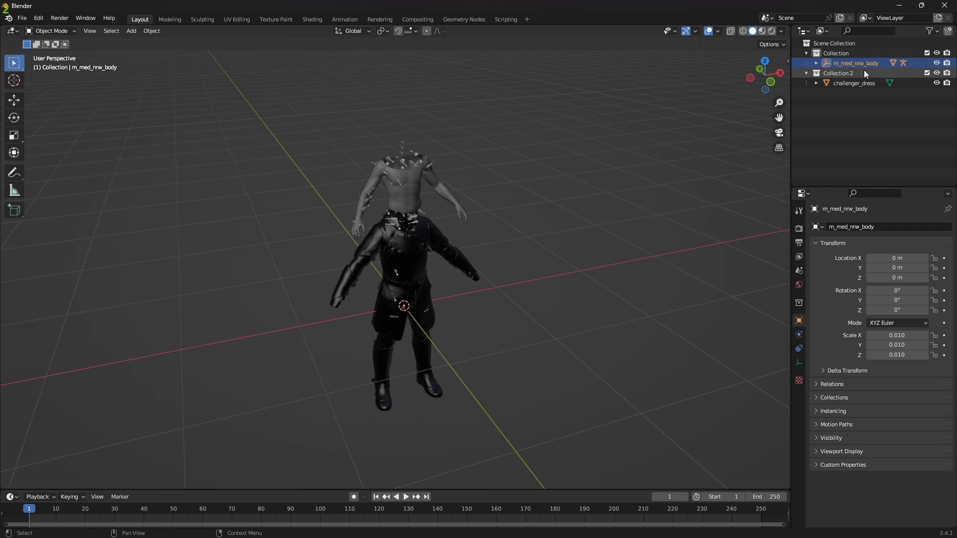
Step: Raise challenger_dress along Z and set its Z location to 1 m
click(839, 73)
click(842, 84)
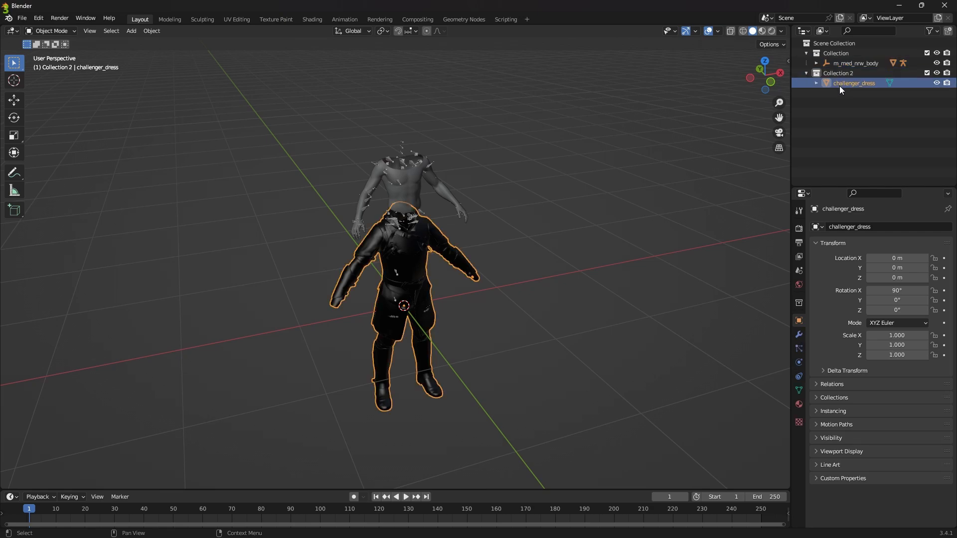
middle_drag(569, 198, 496, 218)
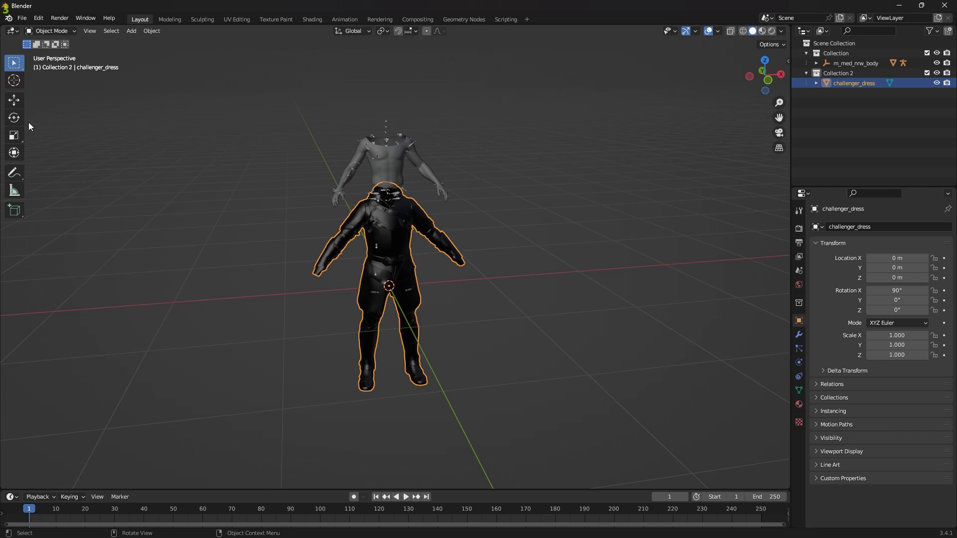
click(16, 101)
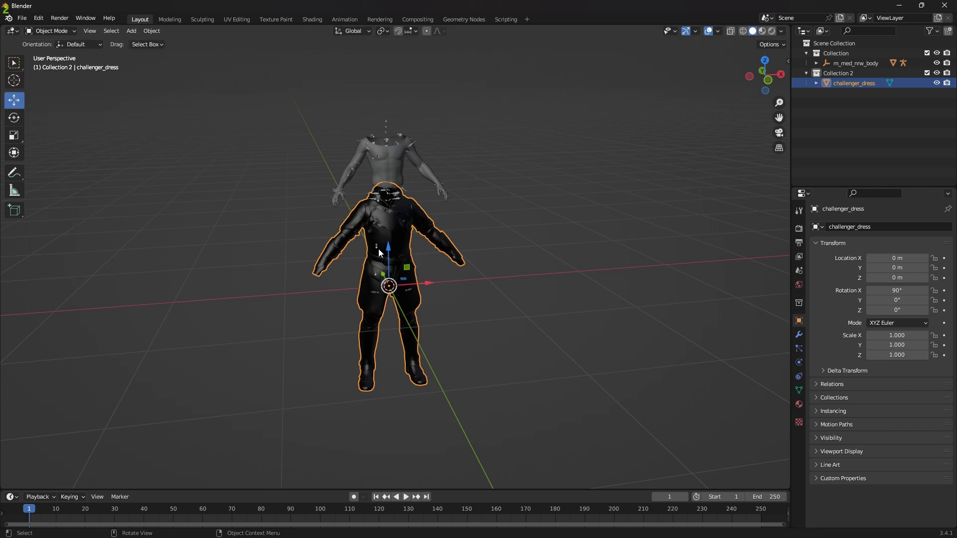
drag(388, 250, 370, 158)
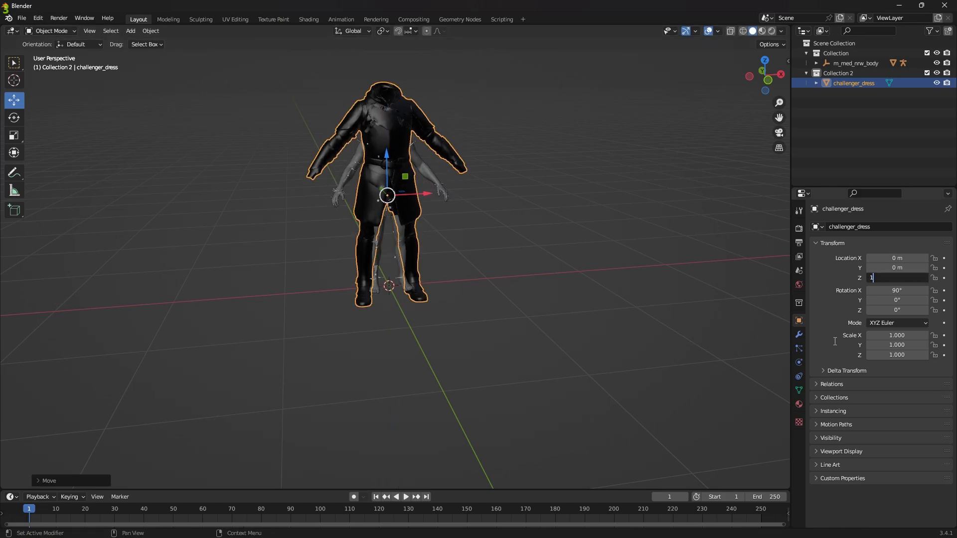
text(1)
key(Return)
Step: Set the origin of challenger_dress to the 3D cursor
middle_drag(588, 294, 461, 313)
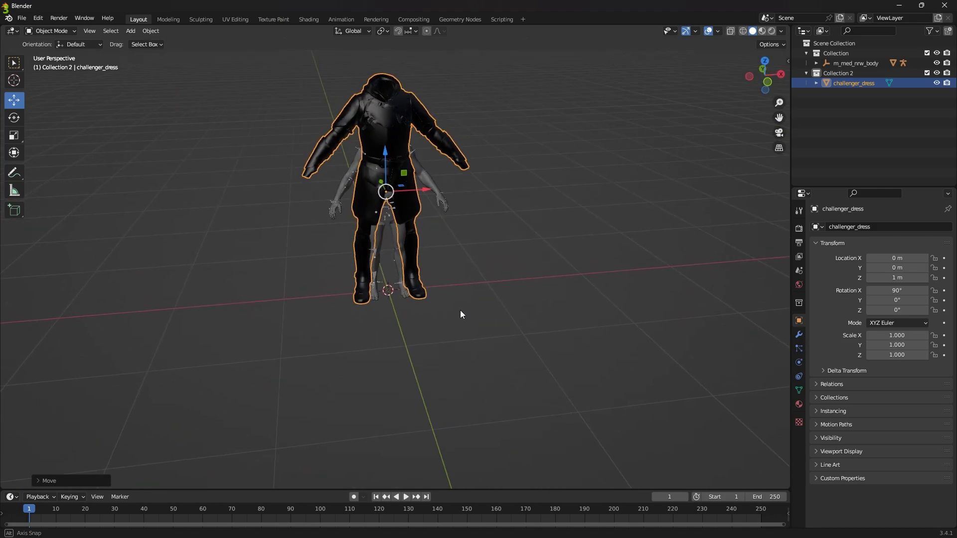
right_click(386, 291)
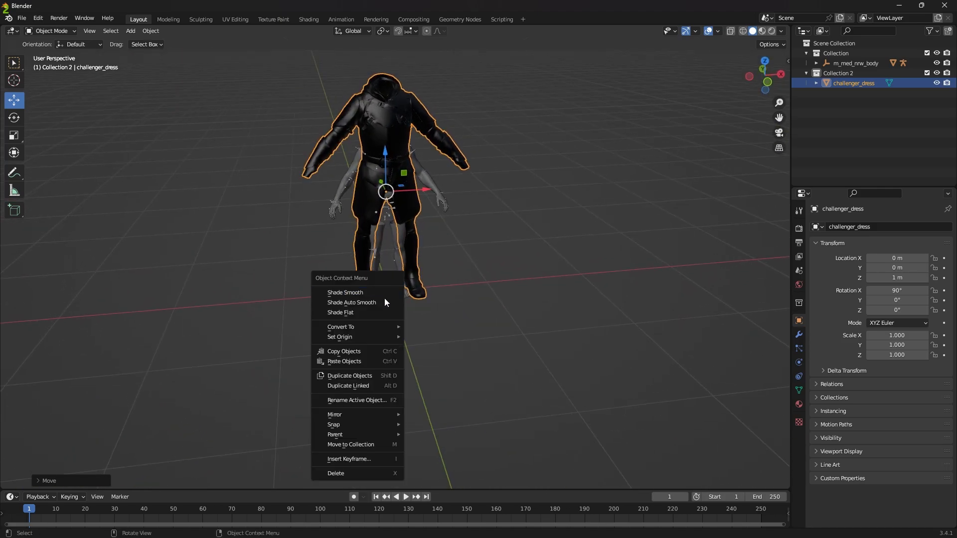
mouse_move(379, 338)
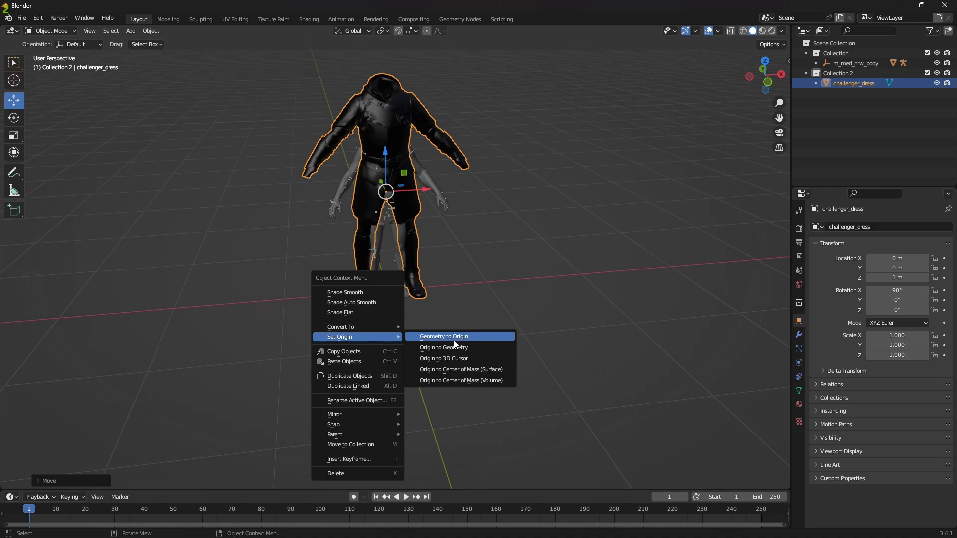
click(452, 360)
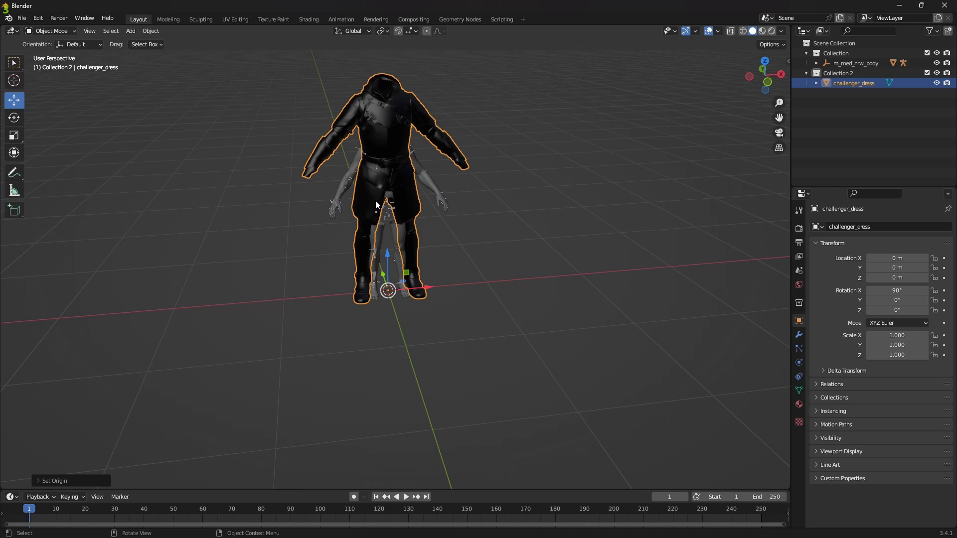
Step: Scale challenger_dress down uniformly toward the size of the body mesh
key(s)
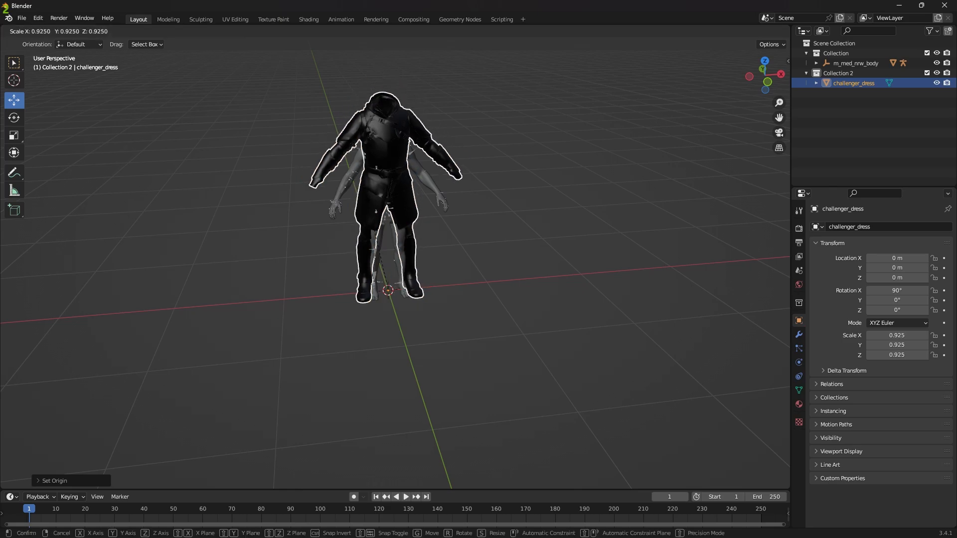
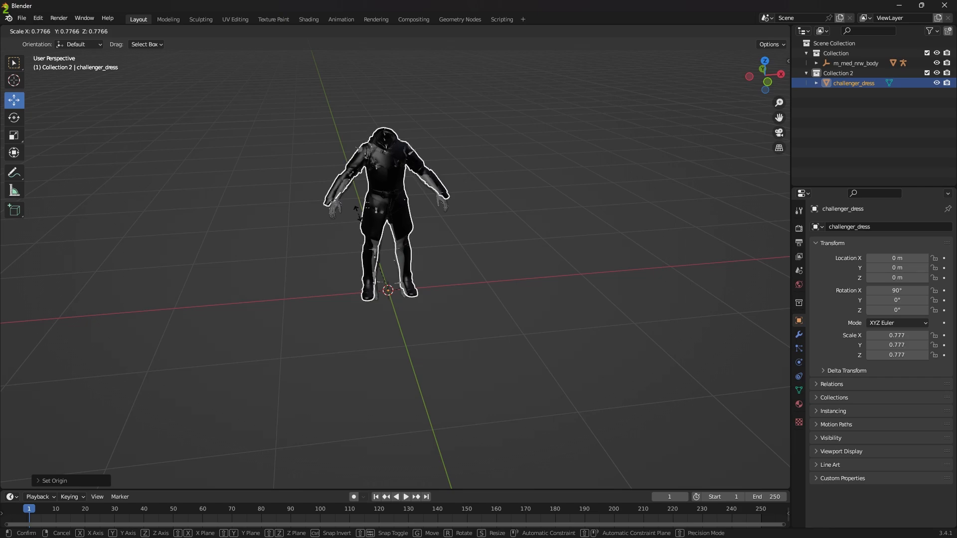
Step: Scale challenger_dress uniformly to 0.777 and check the armor's fit against the body
click(357, 214)
middle_drag(451, 169, 424, 213)
scroll(394, 250, up, 4)
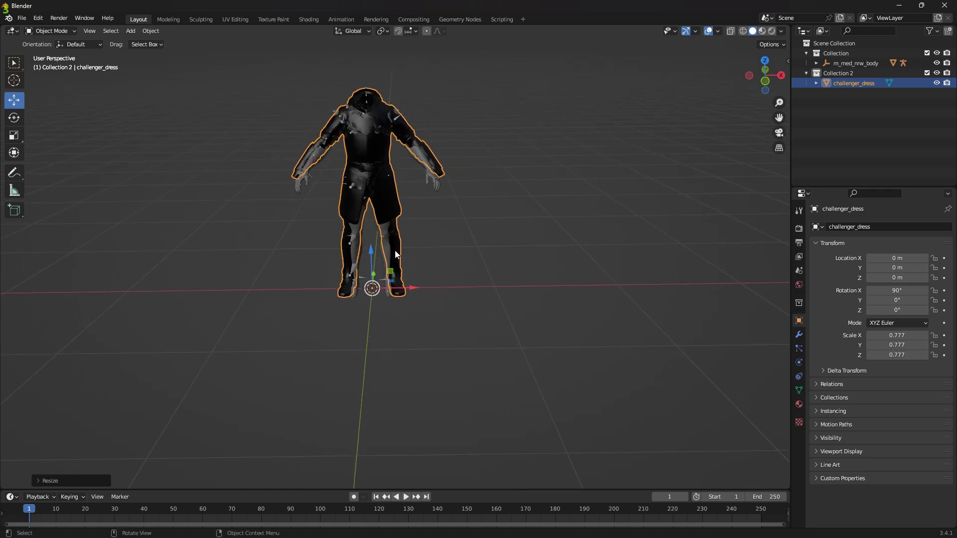
click(442, 359)
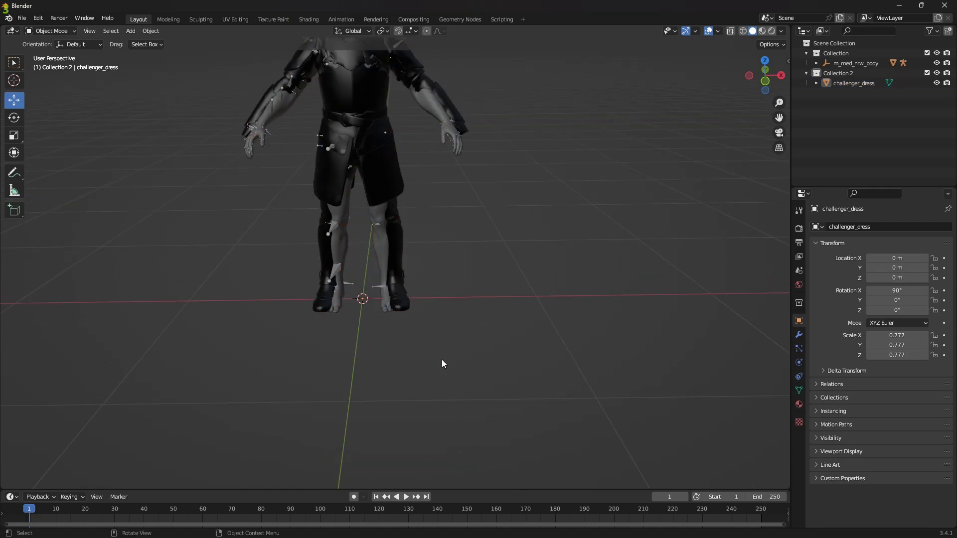
middle_drag(445, 358, 414, 311)
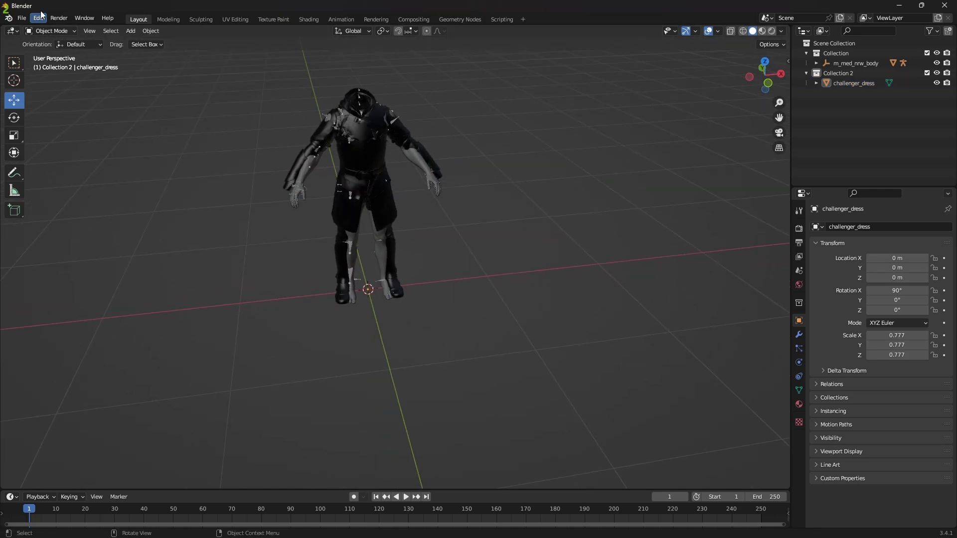
middle_drag(231, 177, 413, 174)
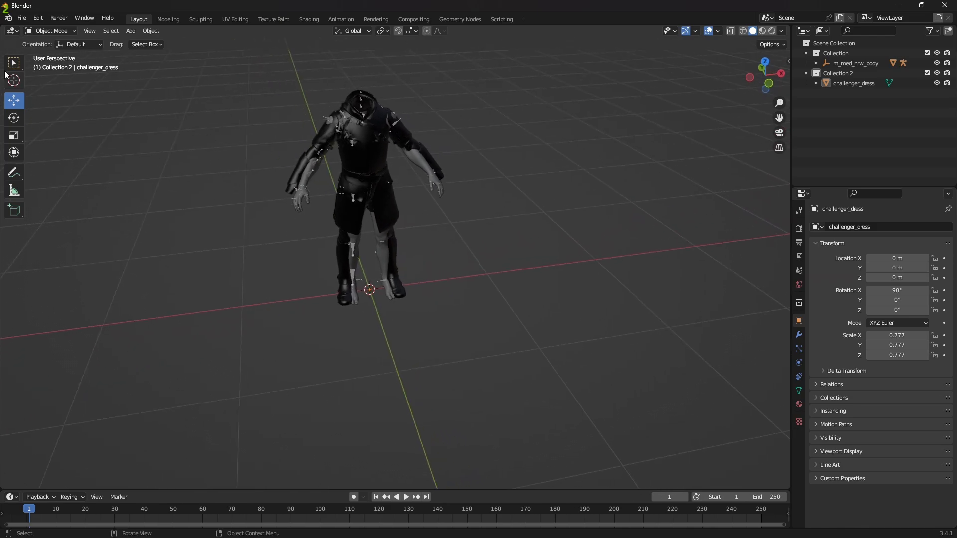
Step: Switch challenger_dress to Sculpt Mode and choose the Grab brush with a radius of 139 px
click(39, 31)
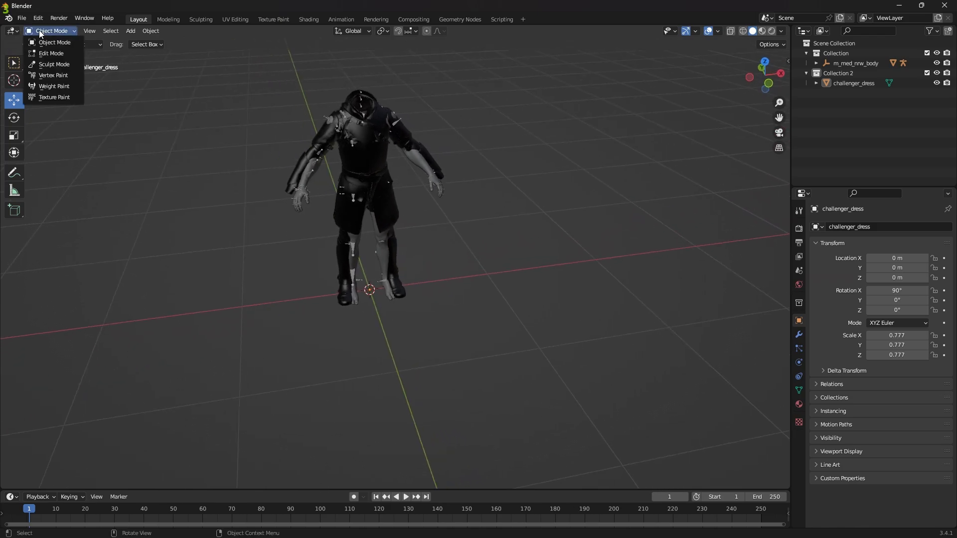
click(50, 63)
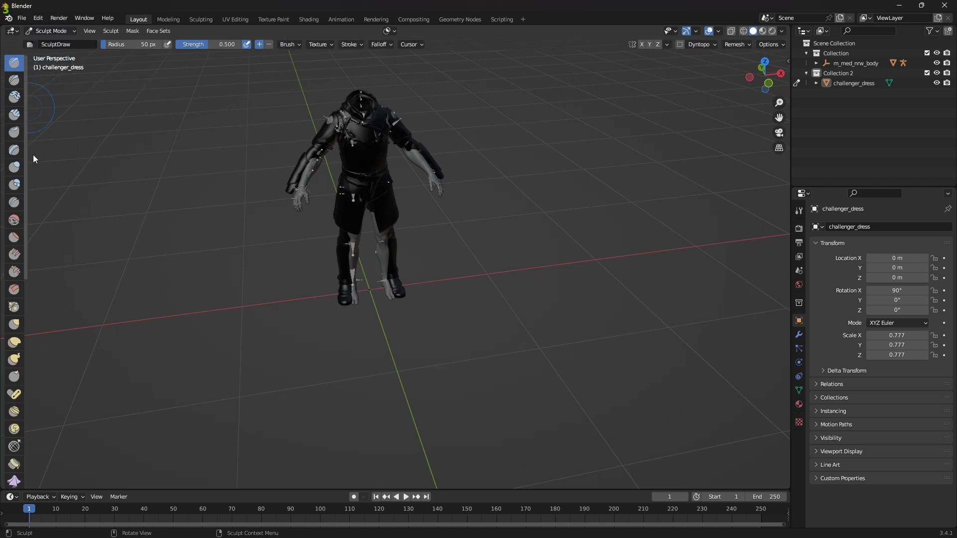
click(14, 325)
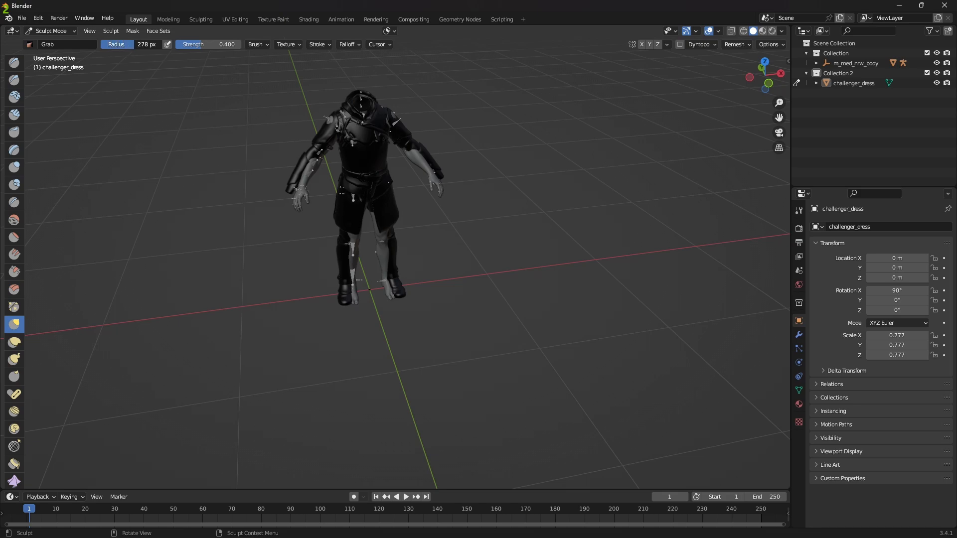
drag(117, 44, 123, 44)
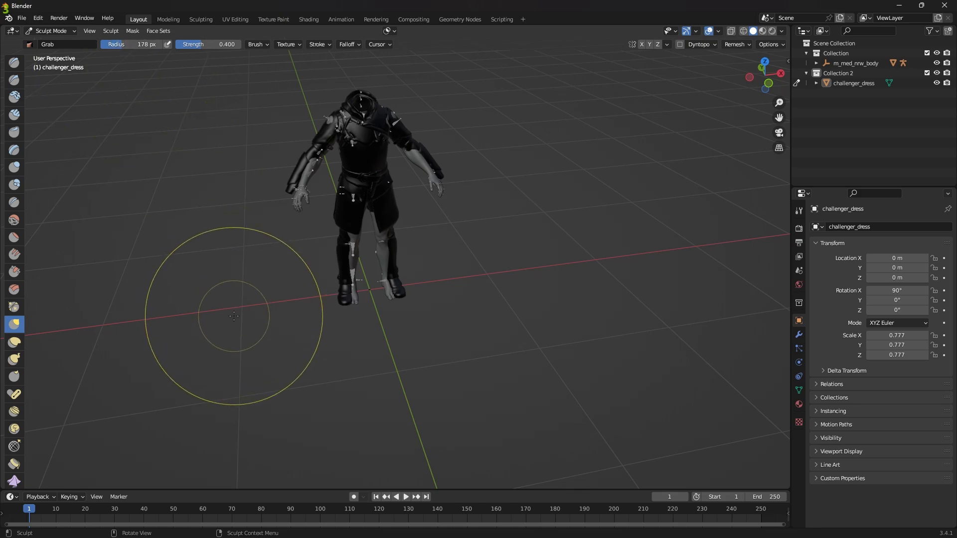
key(f)
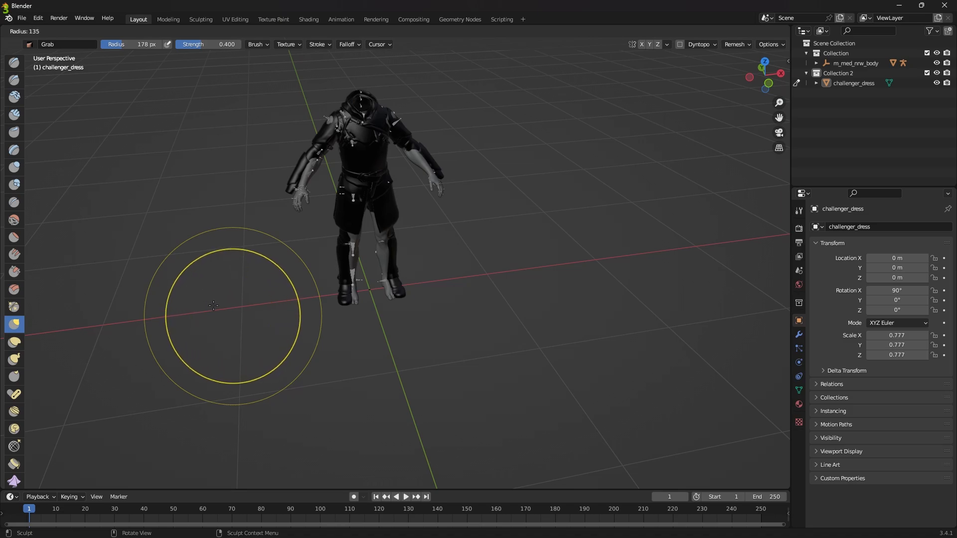
click(234, 305)
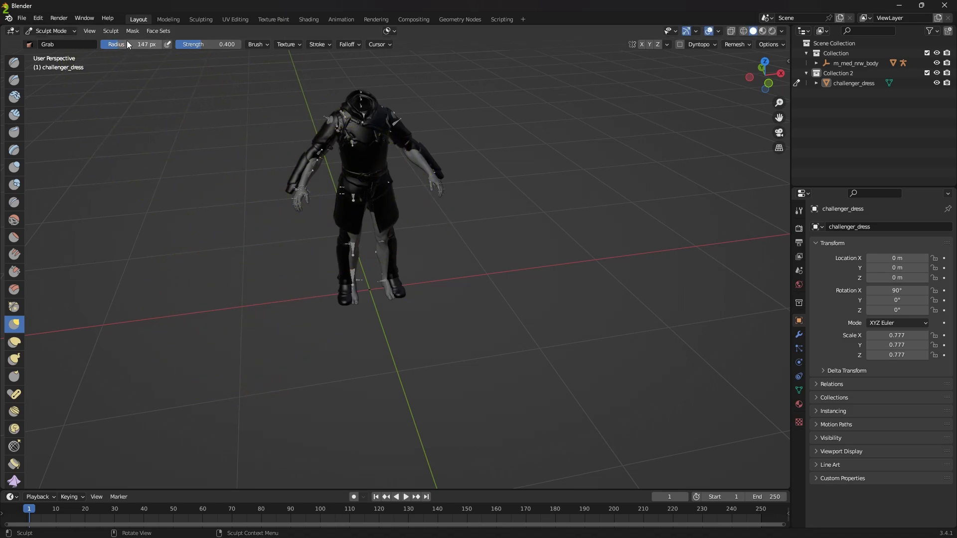
drag(132, 44, 133, 44)
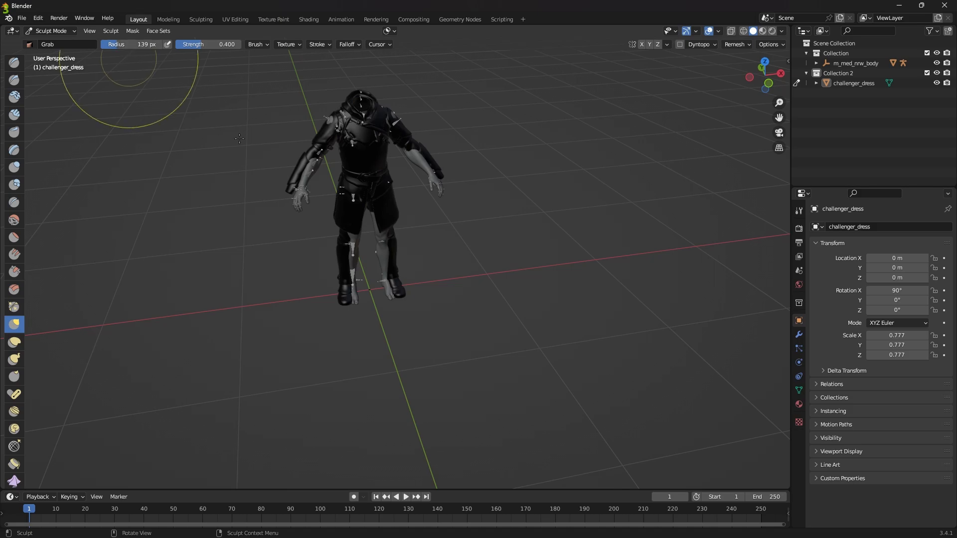
Step: Enable X mirror symmetry and pull the armor's forearm sleeves toward the body's arms with the Grab brush
mouse_move(387, 242)
middle_down()
mouse_move(479, 228)
mouse_move(448, 150)
middle_up()
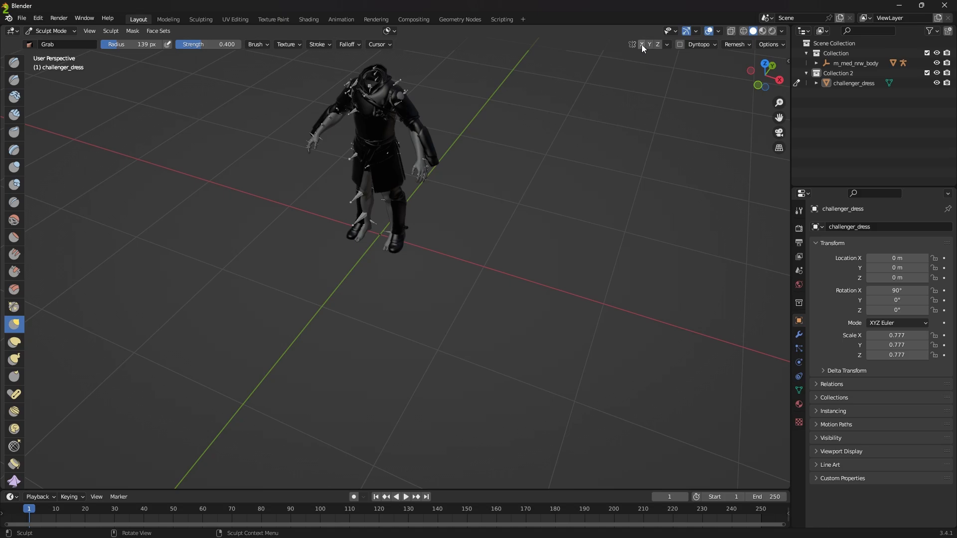
middle_drag(465, 117, 496, 167)
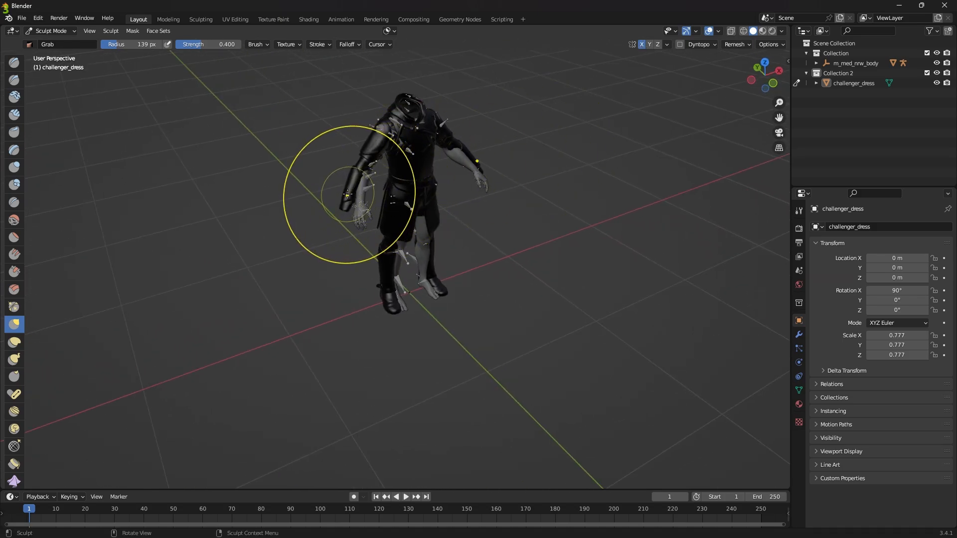
mouse_move(331, 192)
middle_down()
mouse_move(380, 215)
mouse_move(407, 254)
mouse_move(384, 294)
middle_up()
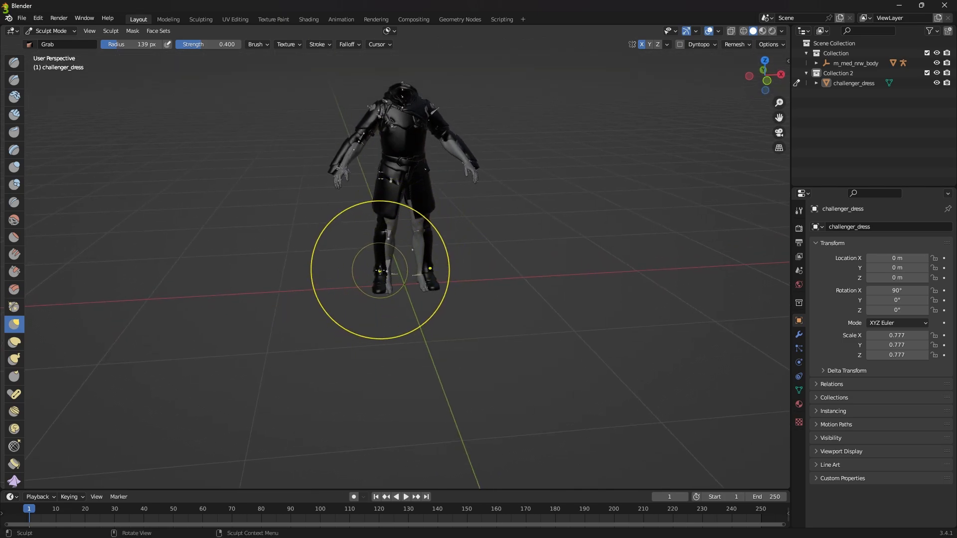
Step: Grab the armor's boots and lower legs inward so they cover the body's feet and shins
drag(380, 271, 381, 271)
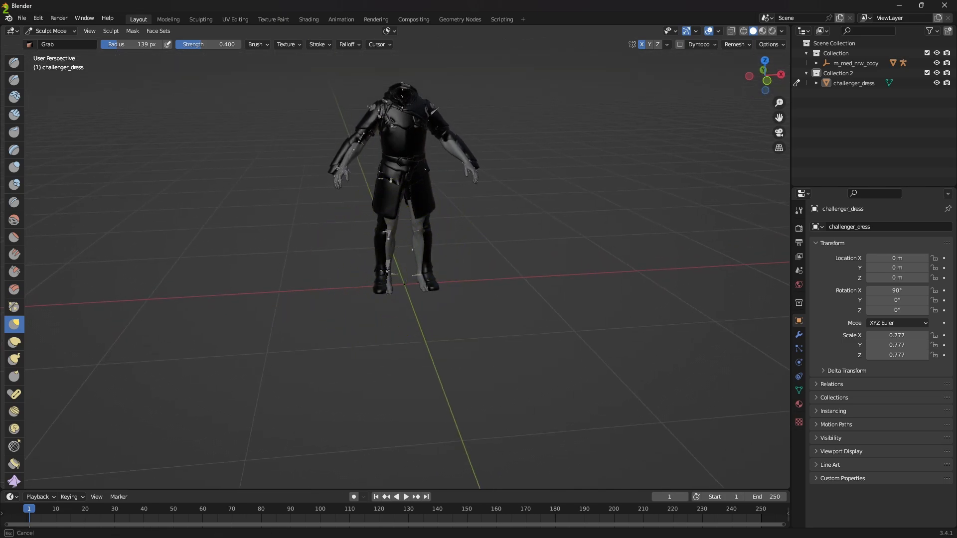
drag(391, 271, 391, 272)
scroll(417, 266, up, 2)
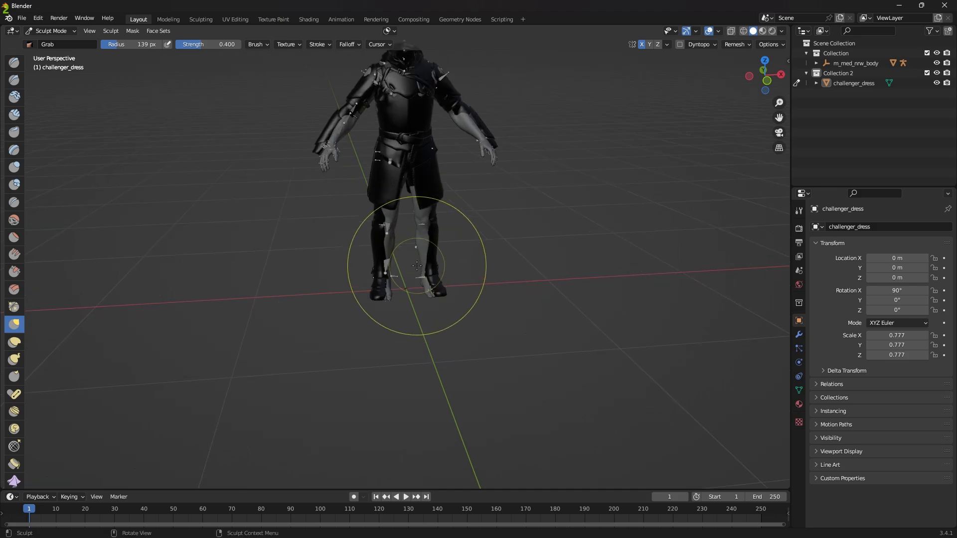
drag(454, 295, 451, 294)
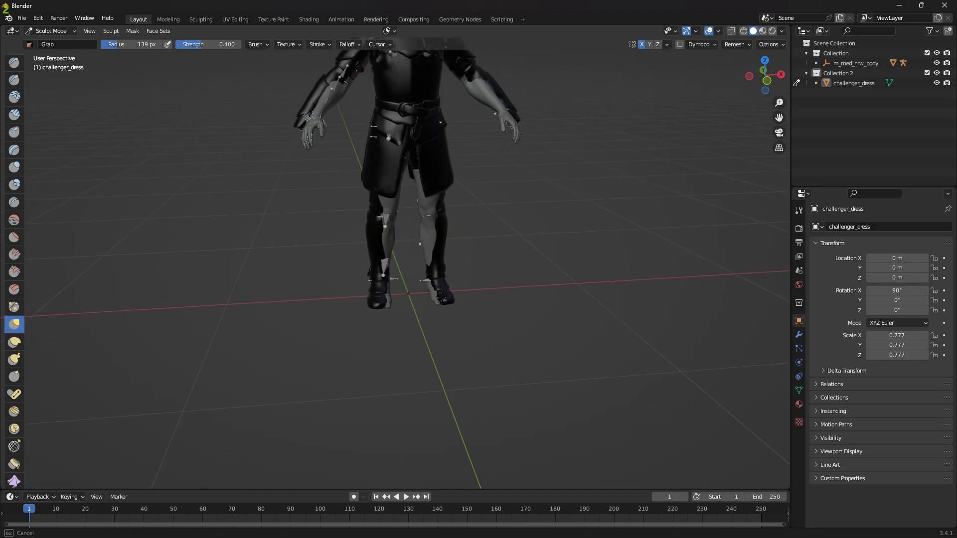
drag(442, 297, 441, 294)
drag(442, 236, 438, 237)
Step: Pull both forearm sleeves over the body's forearms and wrists with the Grab brush, working from several angles
mouse_move(439, 238)
middle_down()
mouse_move(438, 245)
mouse_move(381, 223)
middle_up()
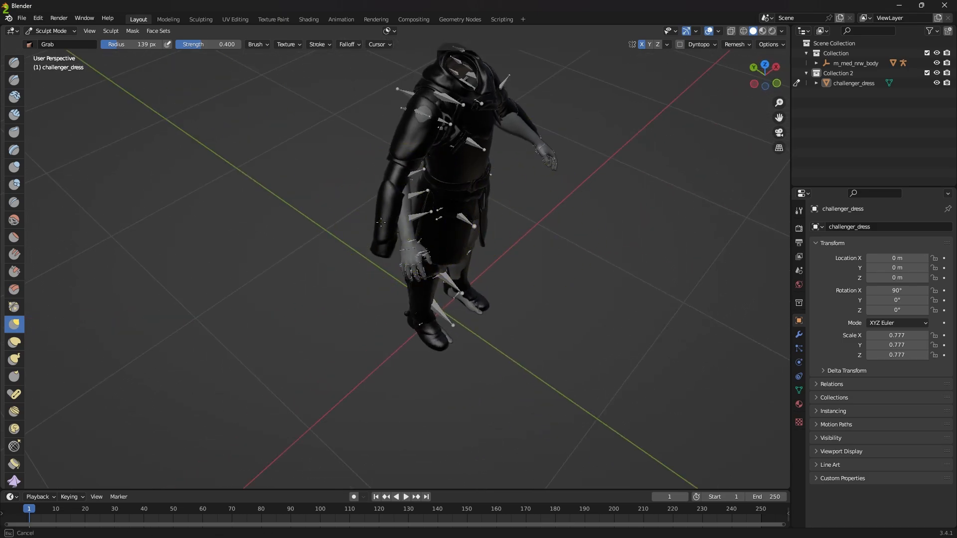
drag(385, 221, 403, 225)
mouse_move(513, 209)
middle_down()
mouse_move(530, 231)
mouse_move(576, 129)
mouse_move(569, 125)
mouse_move(562, 259)
middle_up()
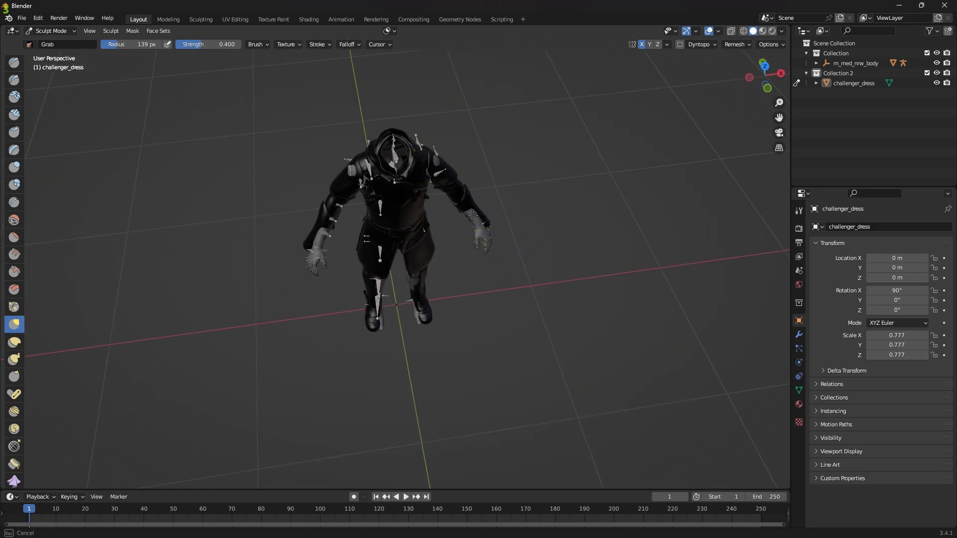
middle_drag(474, 231, 525, 210)
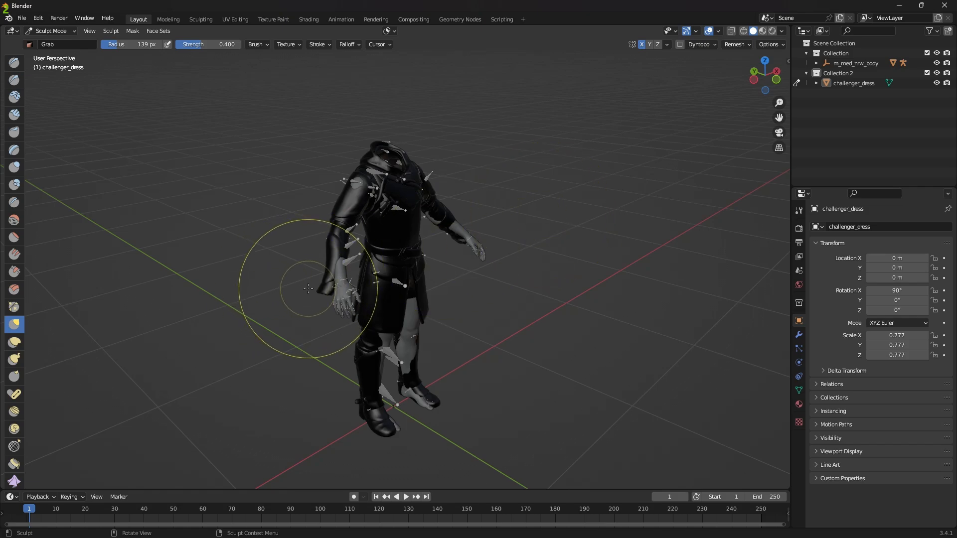
drag(308, 288, 322, 290)
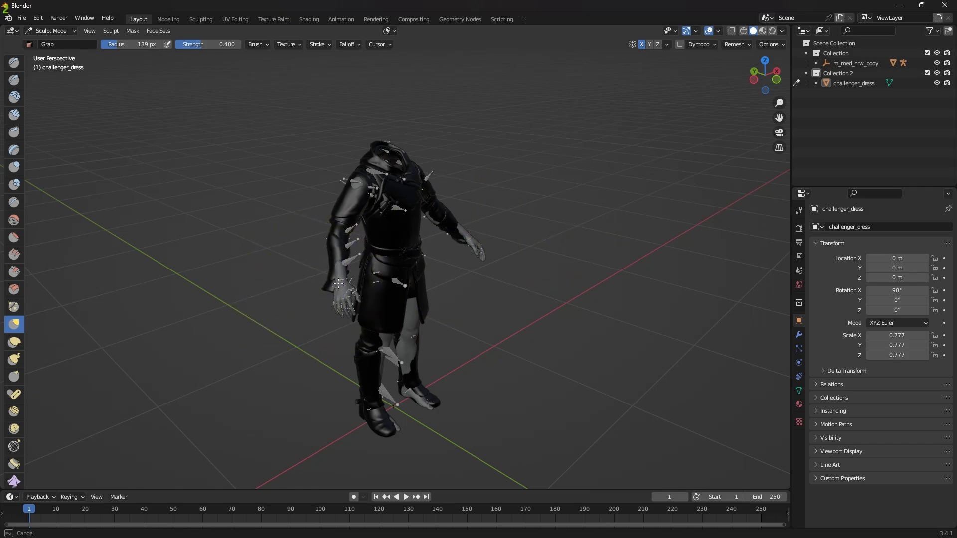
drag(339, 282, 339, 284)
middle_drag(340, 283, 449, 275)
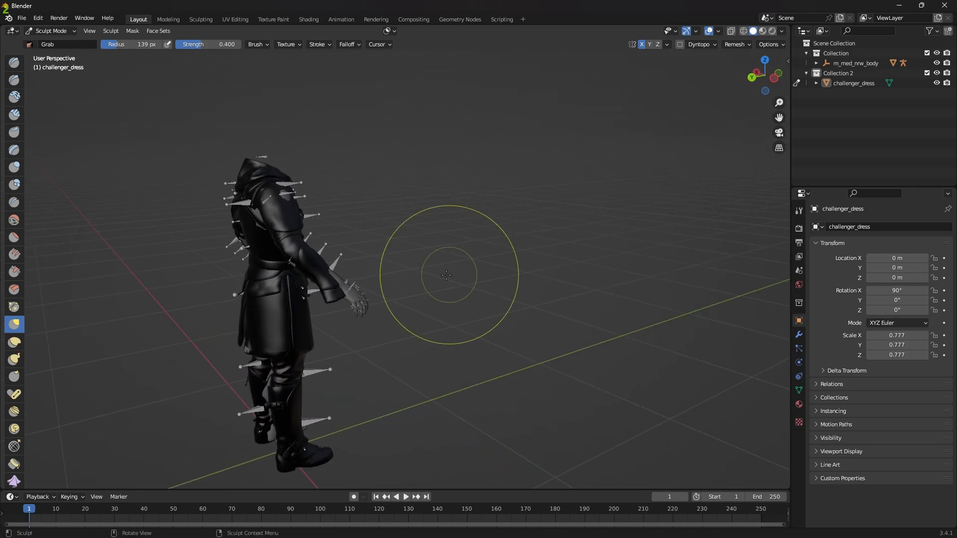
Step: Set the Grab brush radius to 103 px and reshape the sleeves along the elbows, forearms and wrists
mouse_move(332, 293)
mouse_down()
mouse_move(340, 282)
mouse_move(348, 296)
mouse_up()
drag(338, 299, 331, 280)
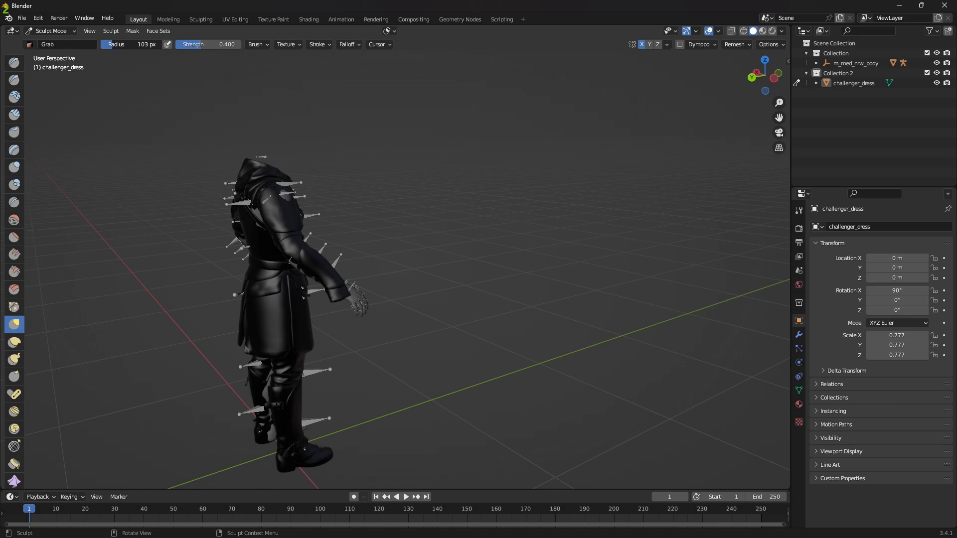
drag(299, 252, 305, 257)
middle_drag(364, 257, 332, 268)
drag(332, 277, 338, 275)
mouse_move(438, 248)
middle_down()
mouse_move(369, 258)
mouse_move(449, 214)
mouse_move(462, 223)
mouse_move(389, 235)
middle_up()
mouse_move(465, 230)
middle_down()
mouse_move(485, 226)
mouse_move(500, 278)
middle_up()
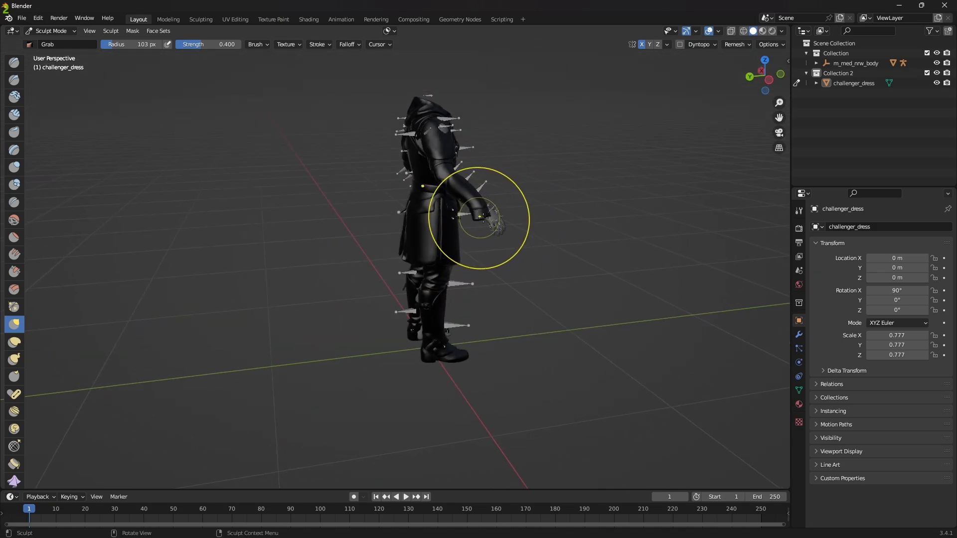
mouse_move(479, 217)
middle_down()
mouse_move(581, 245)
mouse_move(664, 246)
middle_up()
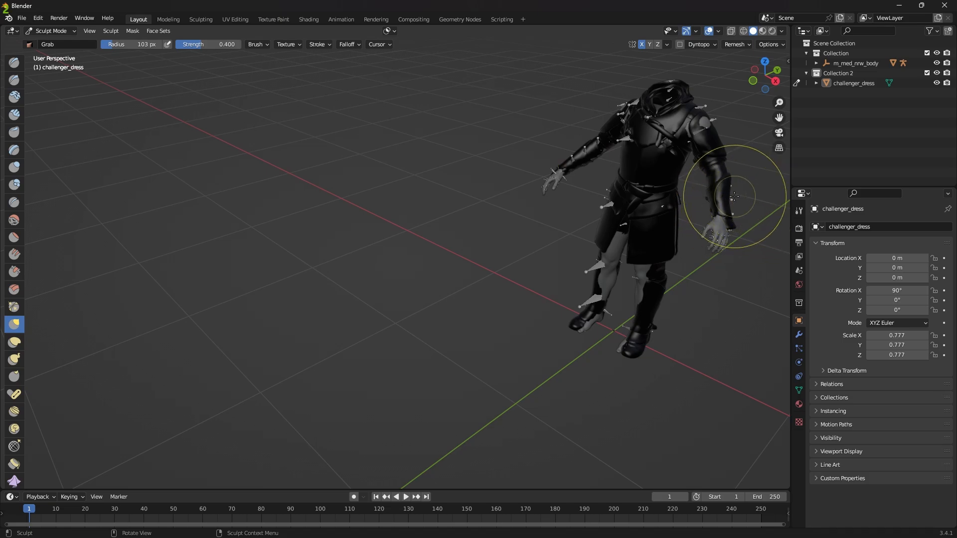
Step: Refine the forearm armor and cuffs around the wrists with small Grab strokes from the front and side
middle_drag(734, 197, 410, 273)
mouse_move(501, 296)
middle_down()
mouse_move(461, 292)
mouse_move(456, 275)
middle_up()
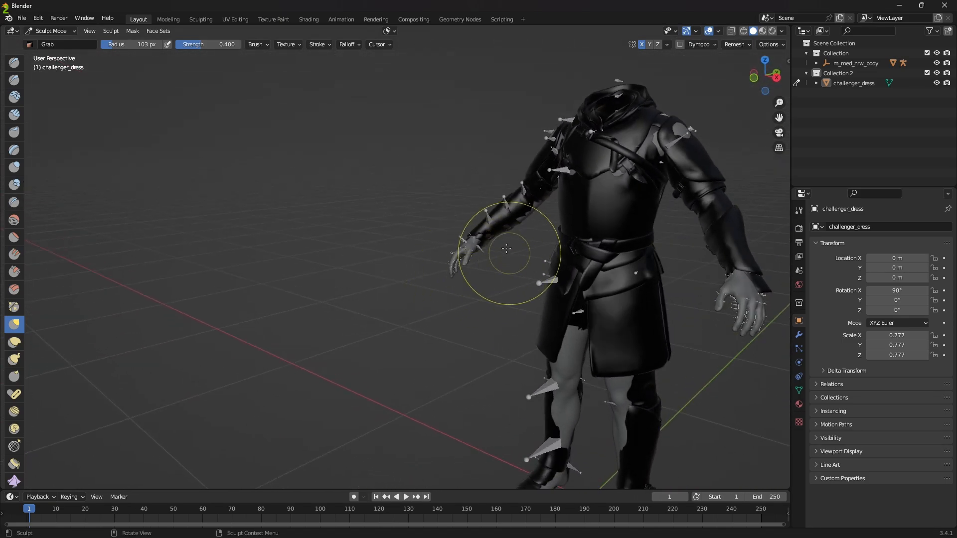
mouse_move(506, 248)
mouse_down()
mouse_move(489, 234)
mouse_move(487, 245)
mouse_up()
mouse_move(487, 245)
middle_down()
mouse_move(628, 243)
mouse_move(556, 247)
mouse_move(611, 252)
middle_up()
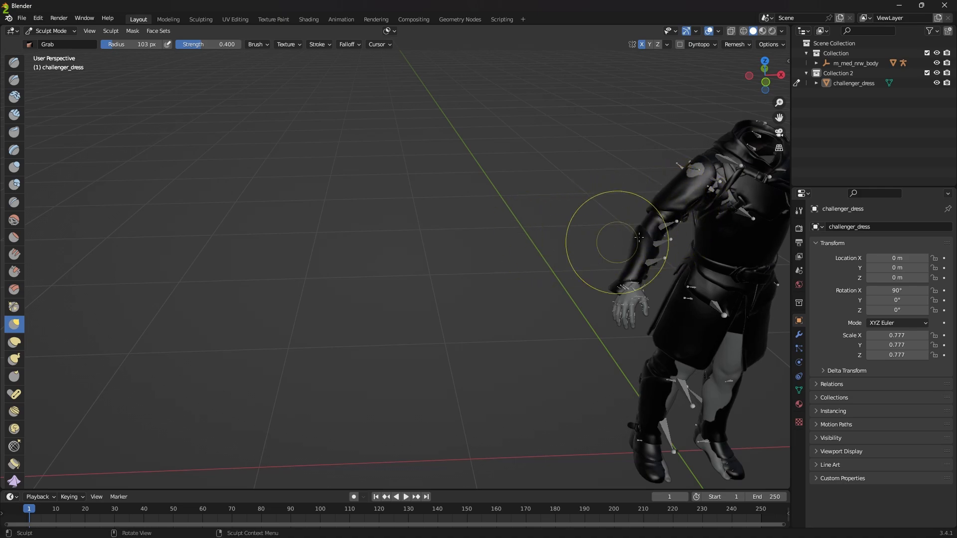
mouse_move(548, 301)
middle_down()
mouse_move(619, 302)
mouse_move(472, 263)
mouse_move(487, 217)
mouse_move(460, 208)
mouse_move(618, 269)
mouse_move(679, 281)
mouse_move(573, 299)
middle_up()
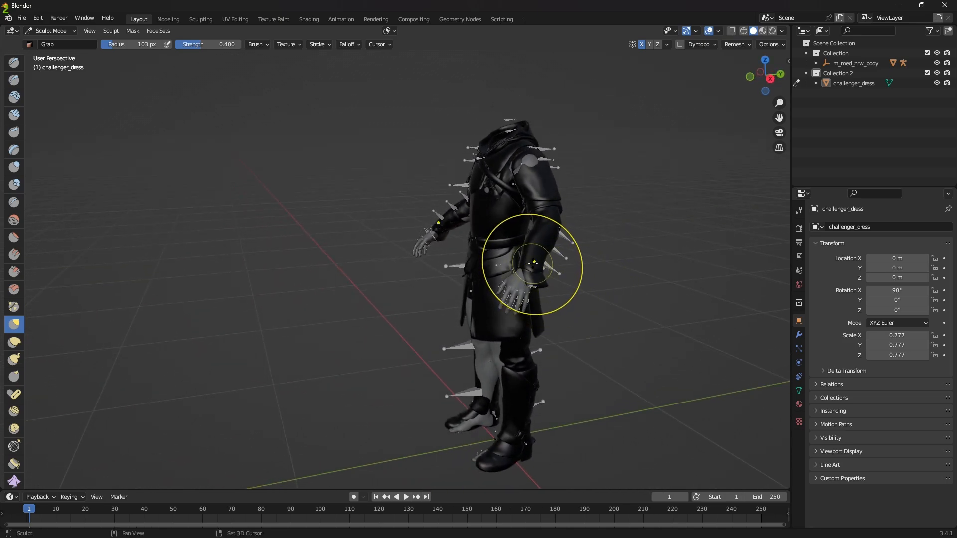
drag(533, 267, 533, 267)
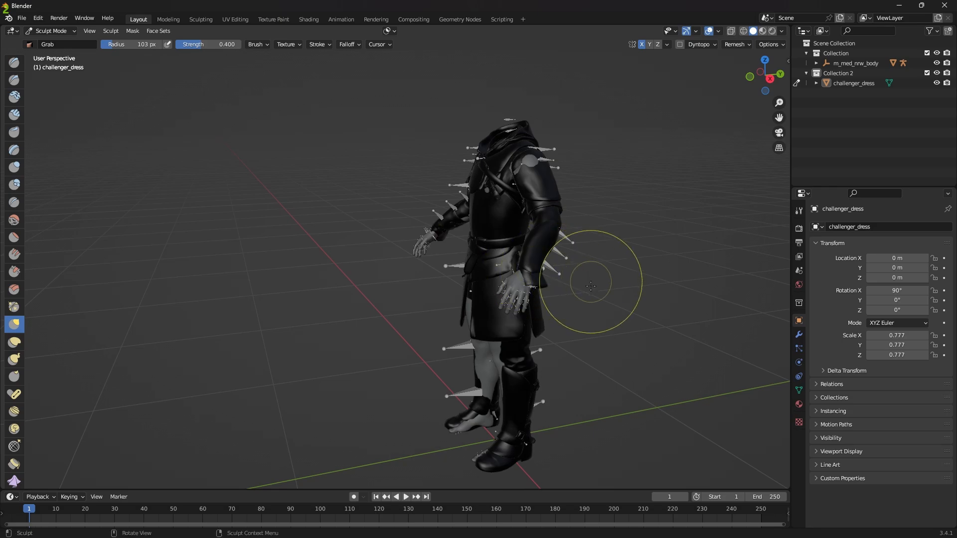
middle_drag(590, 282, 495, 324)
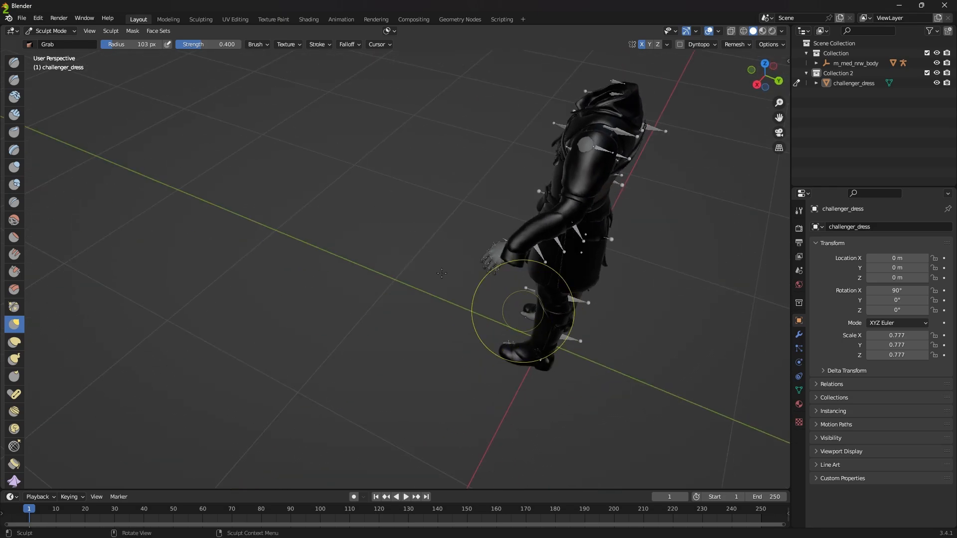
Step: Switch challenger_dress to Edit Mode and select all linked geometry of the cuff at the character's left wrist
click(53, 31)
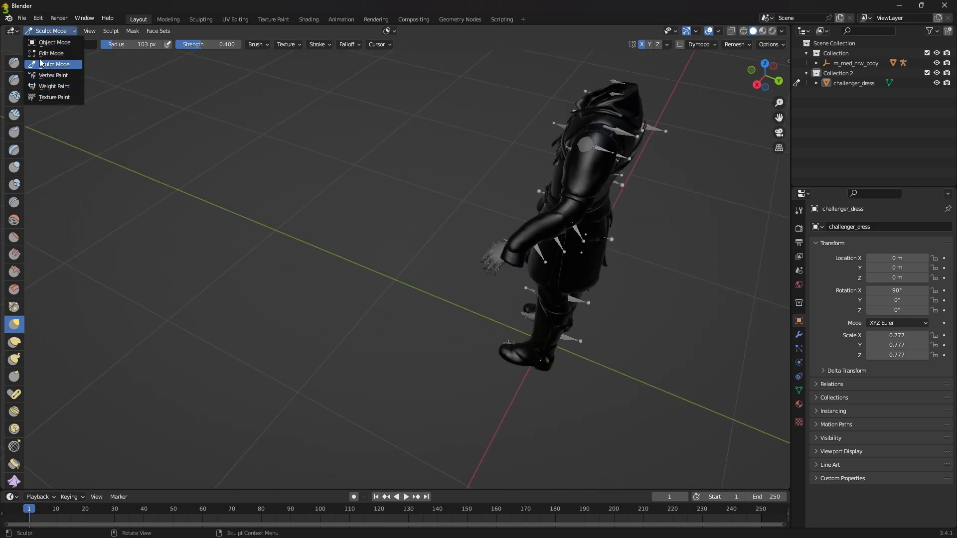
click(52, 53)
middle_drag(389, 253, 436, 244)
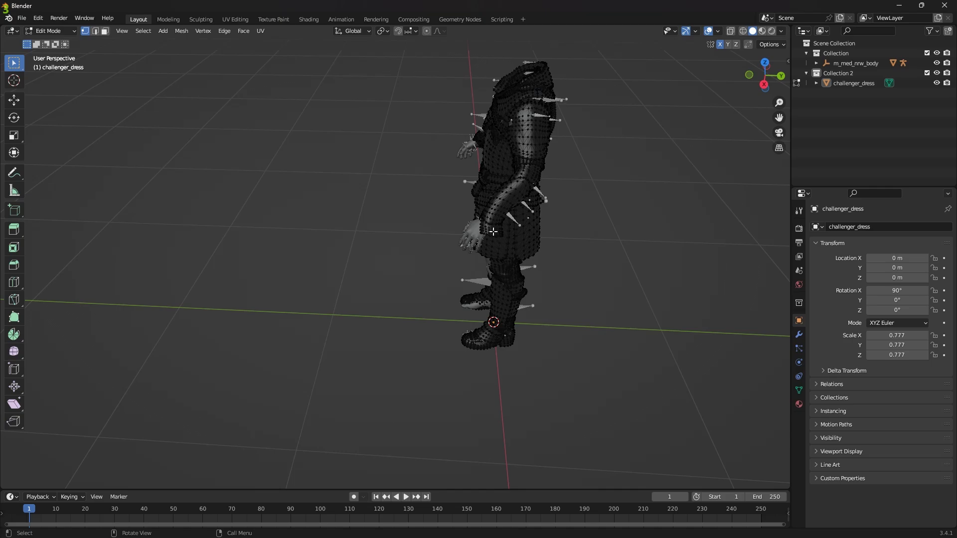
scroll(493, 231, up, 1)
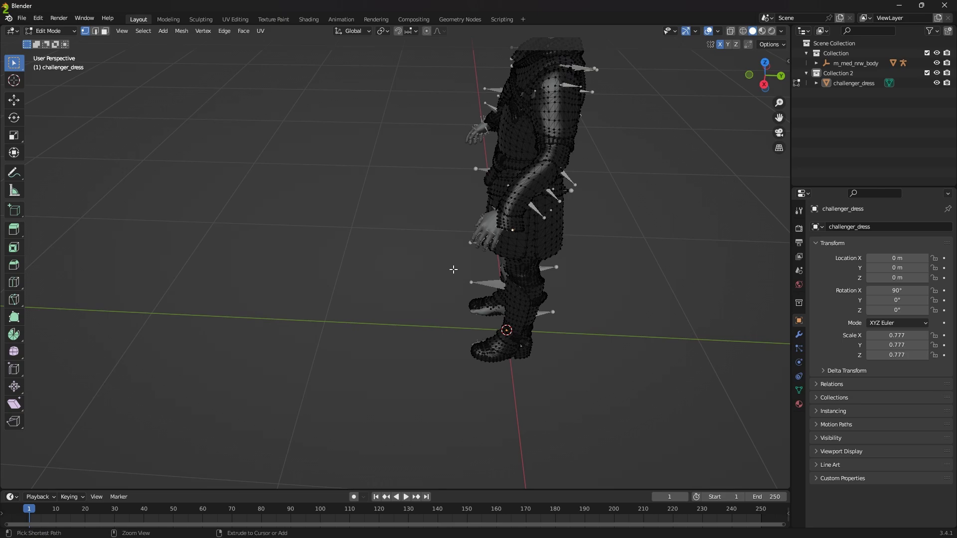
key(ctrl+l)
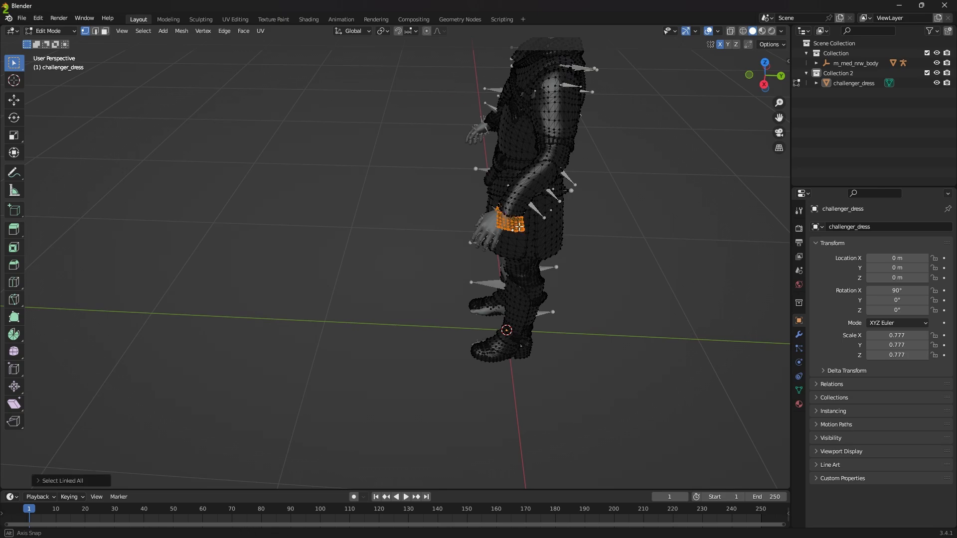
mouse_move(519, 227)
middle_down()
mouse_move(566, 209)
mouse_move(382, 121)
mouse_move(359, 125)
mouse_move(459, 213)
mouse_move(621, 224)
mouse_move(509, 217)
middle_up()
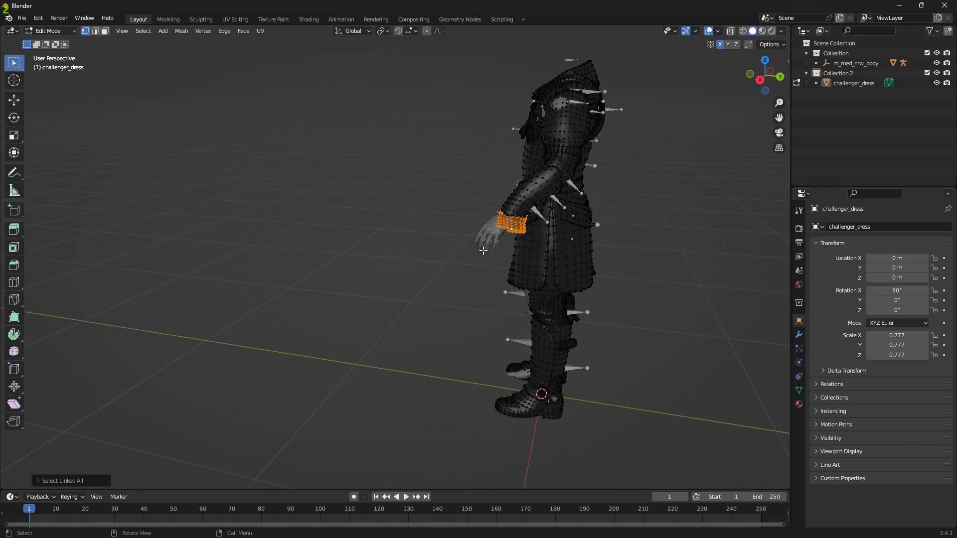
Step: Delete the vertices of the selected cuff and of the small linked leftover piece at the character's left wrist
key(x)
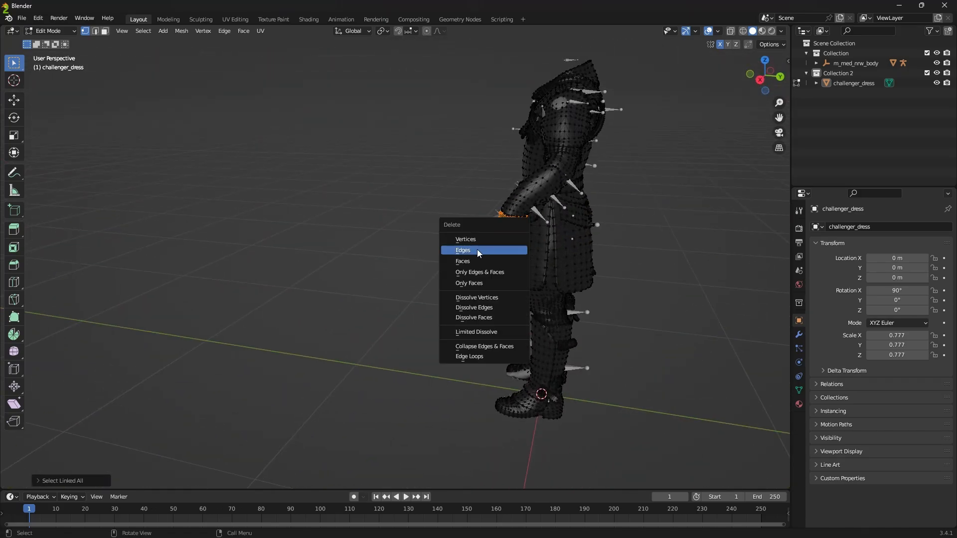
click(465, 239)
middle_drag(465, 244, 2, 257)
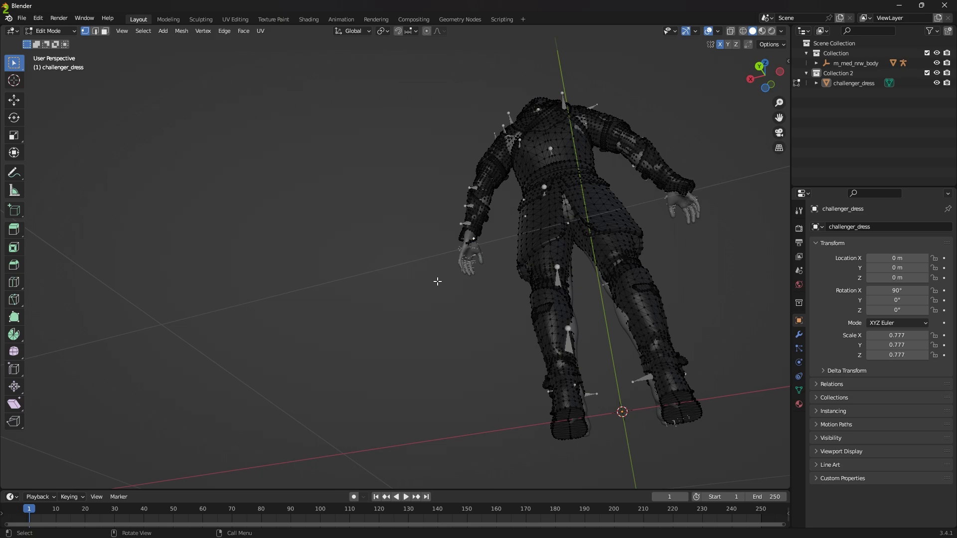
key(ctrl+l)
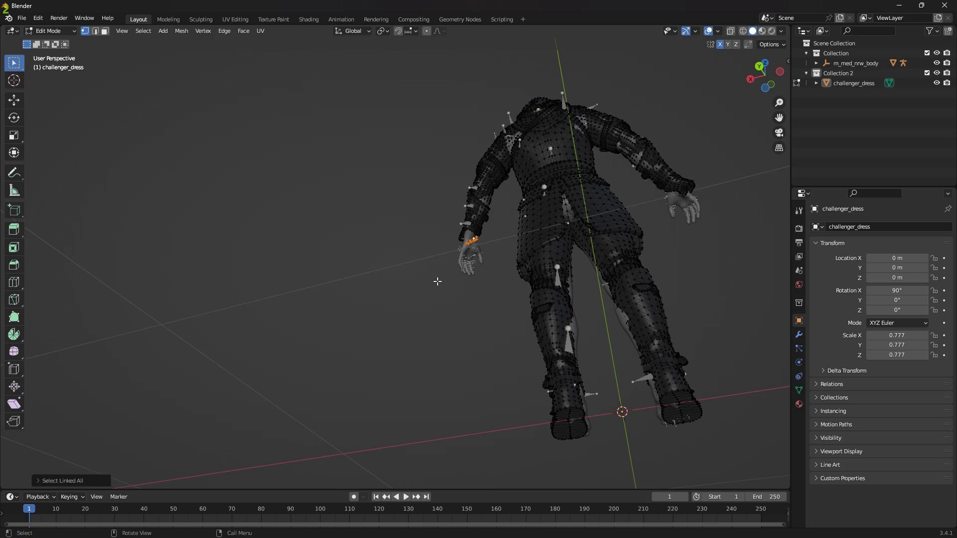
key(x)
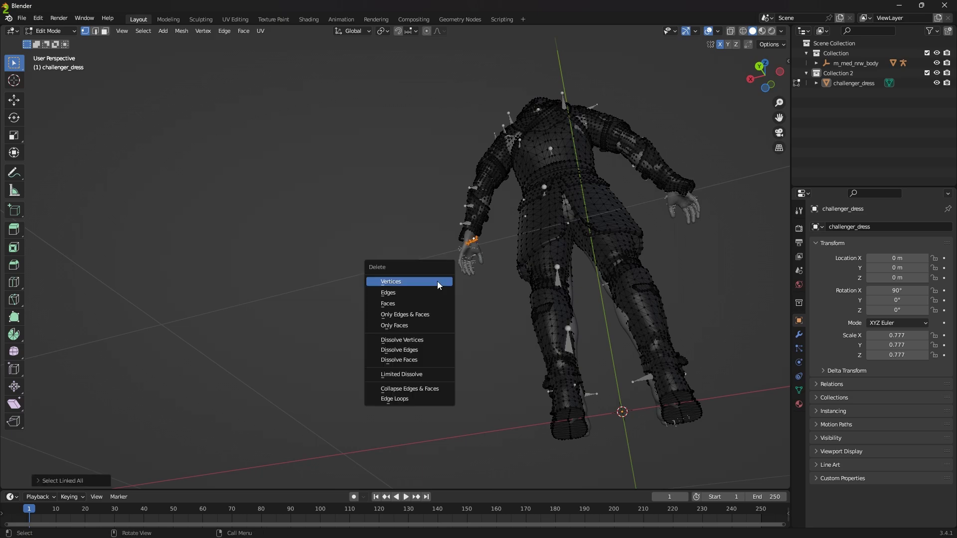
click(390, 282)
Step: Select and delete the linked cuff geometry and its small leftover piece at the character's right wrist
middle_drag(390, 282, 581, 320)
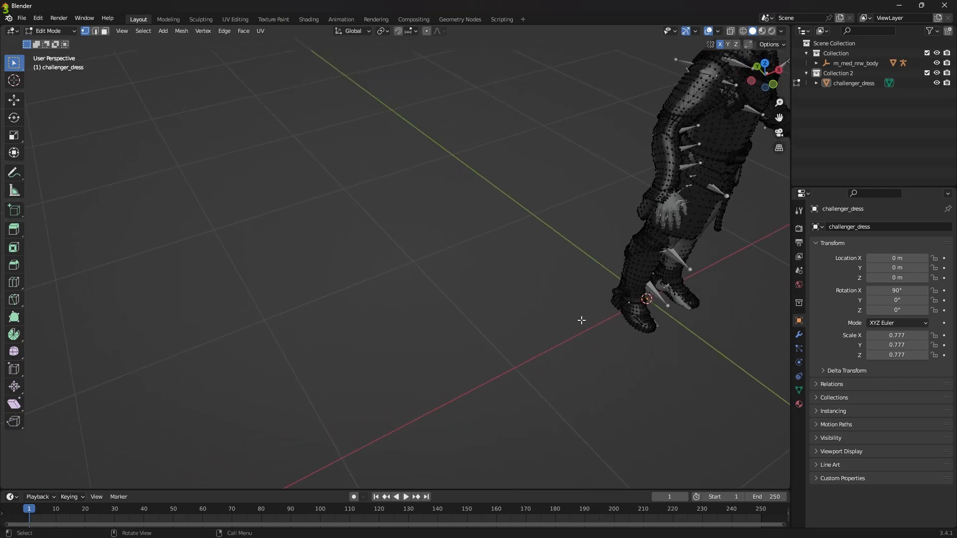
middle_drag(689, 281, 696, 244)
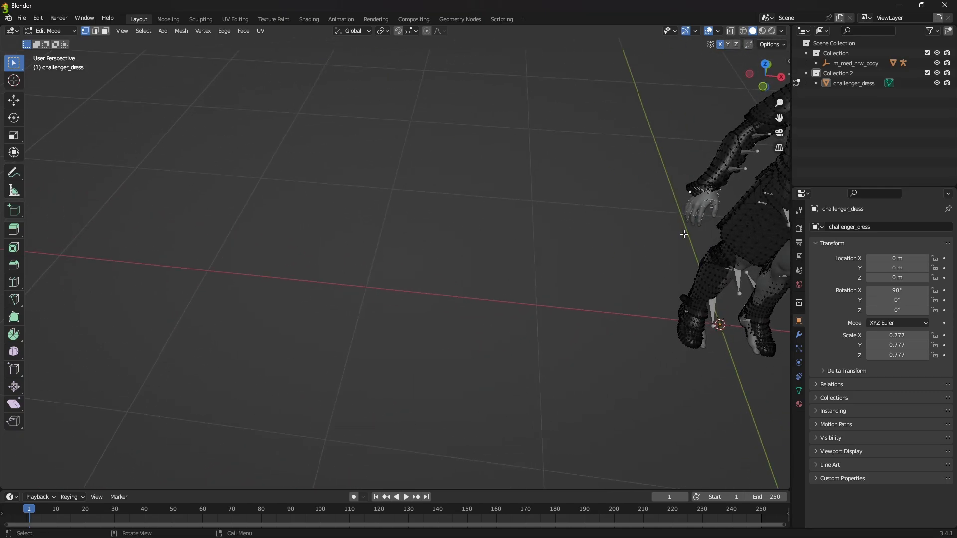
key(ctrl+l)
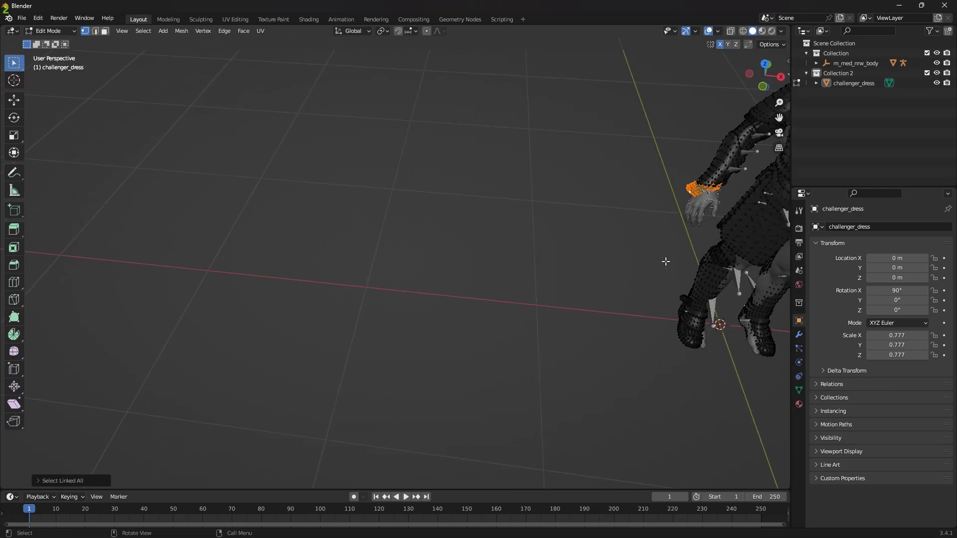
key(x)
click(615, 260)
middle_drag(616, 260, 44, 198)
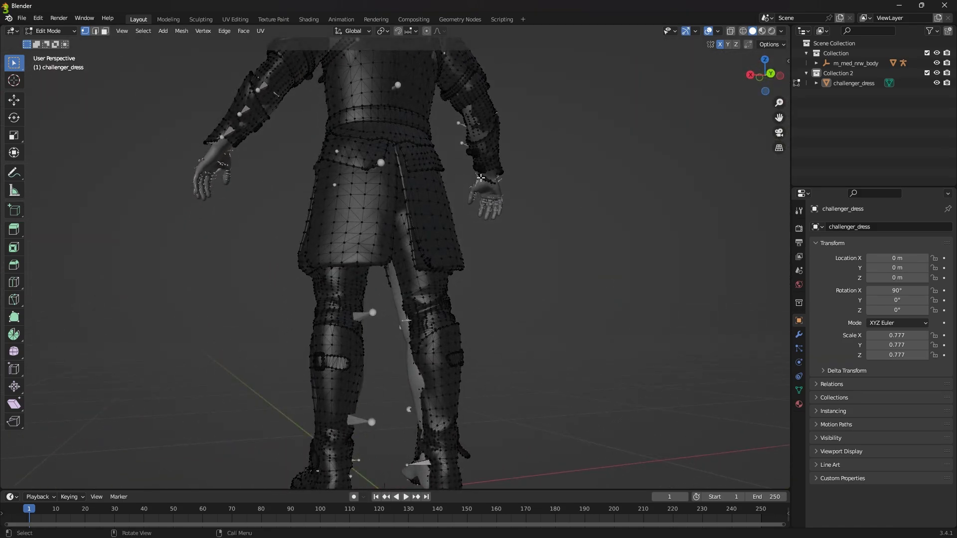
key(ctrl+l)
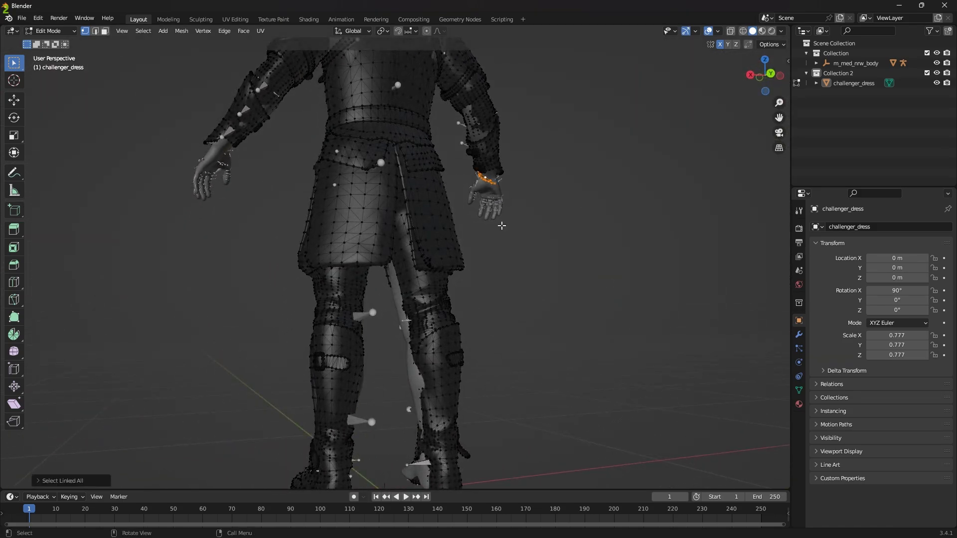
key(x)
click(501, 226)
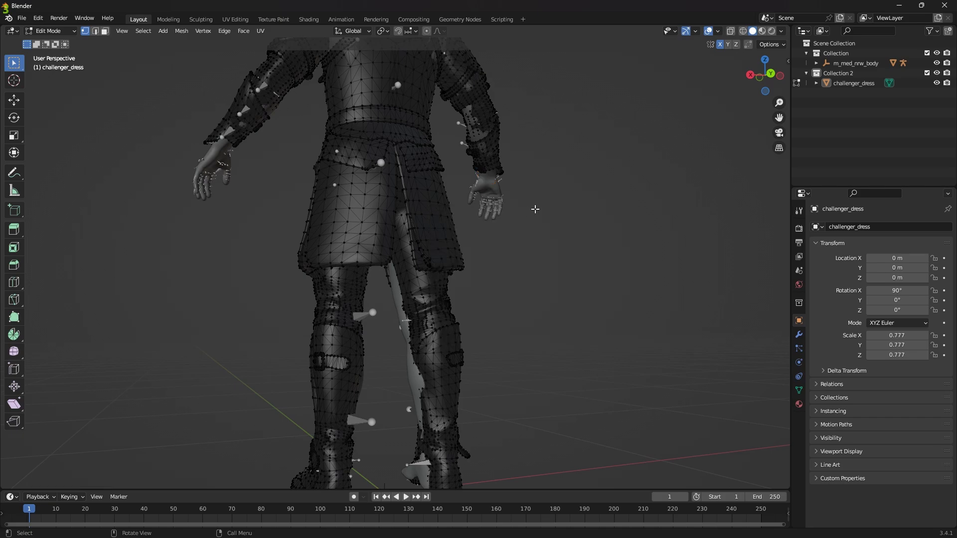
Step: Switch challenger_dress from Edit Mode to Sculpt Mode
middle_drag(501, 225, 591, 224)
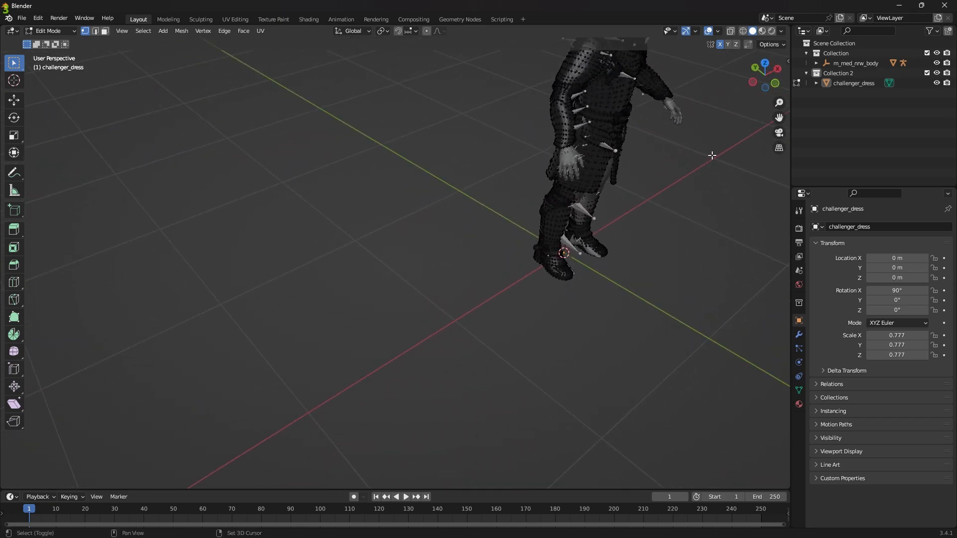
middle_drag(712, 156, 581, 171)
scroll(581, 171, up, 4)
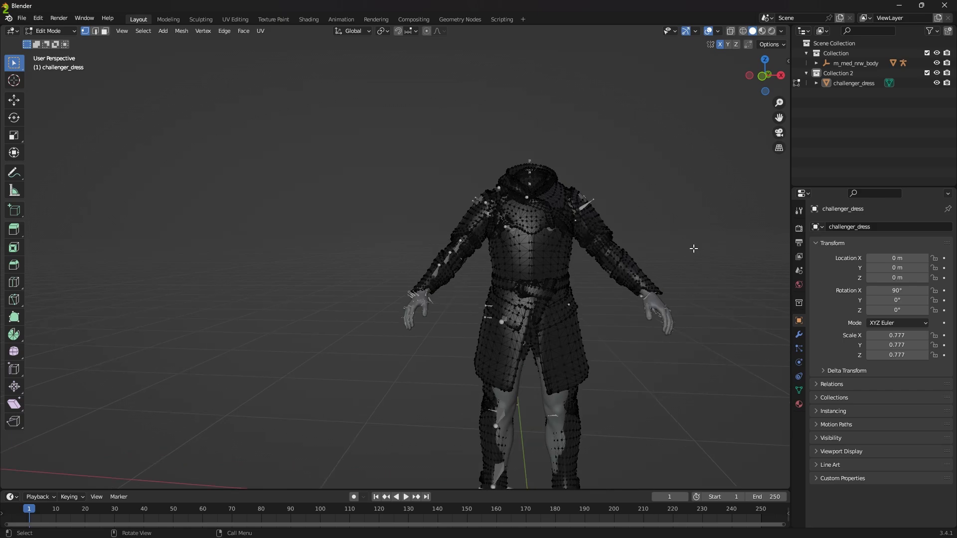
click(46, 34)
click(49, 42)
middle_drag(527, 267, 516, 278)
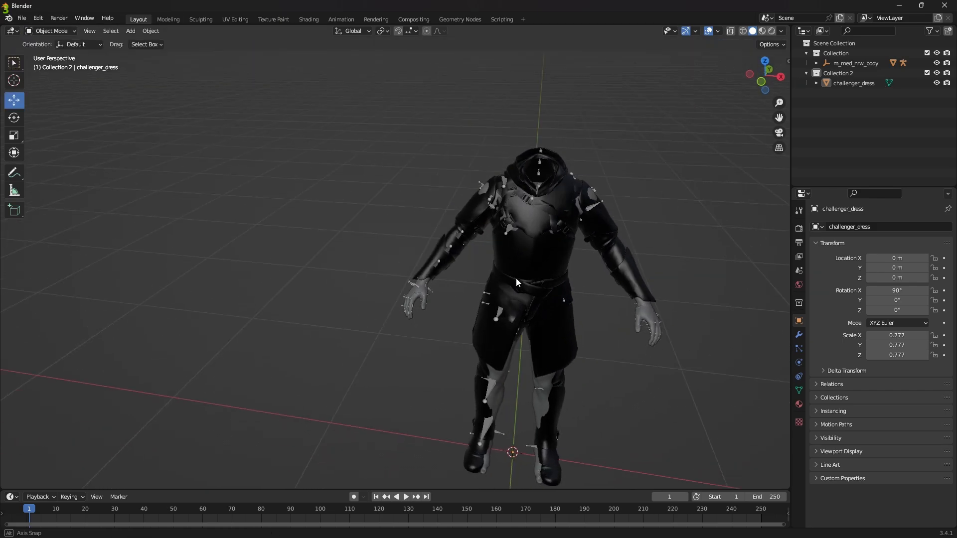
click(48, 31)
click(51, 54)
click(49, 31)
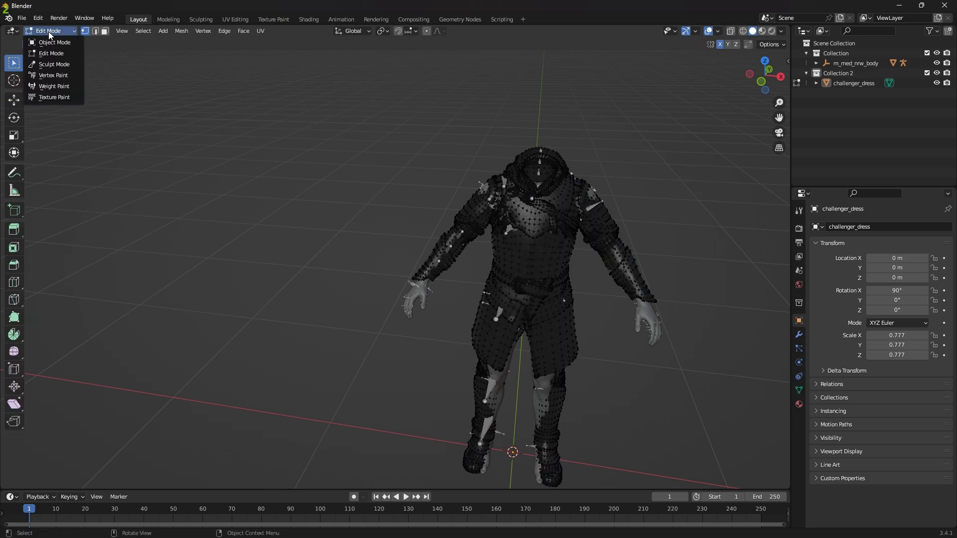
click(52, 64)
Step: Enlarge the Grab brush radius to 191 px and pull the leg armor over the exposed thighs and shins from the front
middle_drag(288, 224, 417, 267)
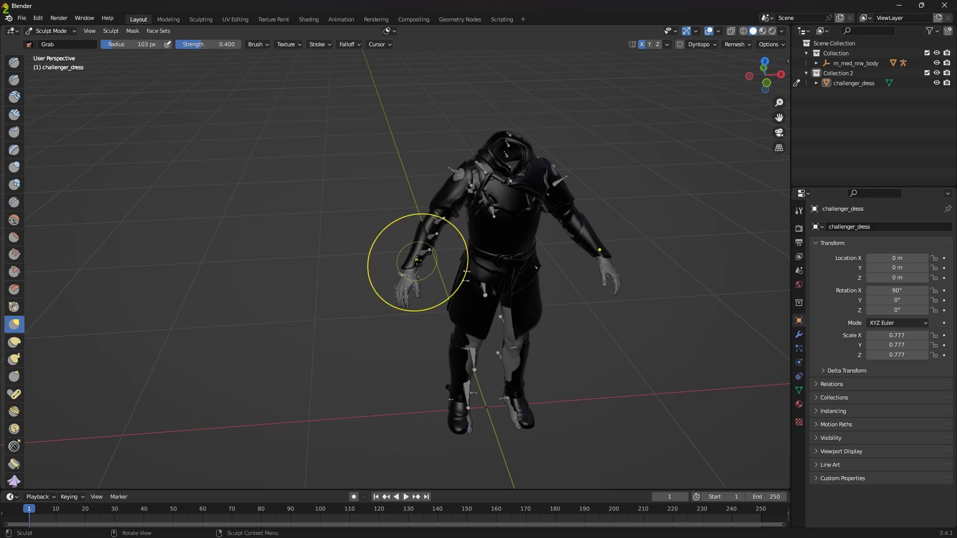
mouse_move(466, 278)
middle_down()
mouse_move(463, 154)
mouse_move(479, 195)
mouse_move(427, 181)
middle_up()
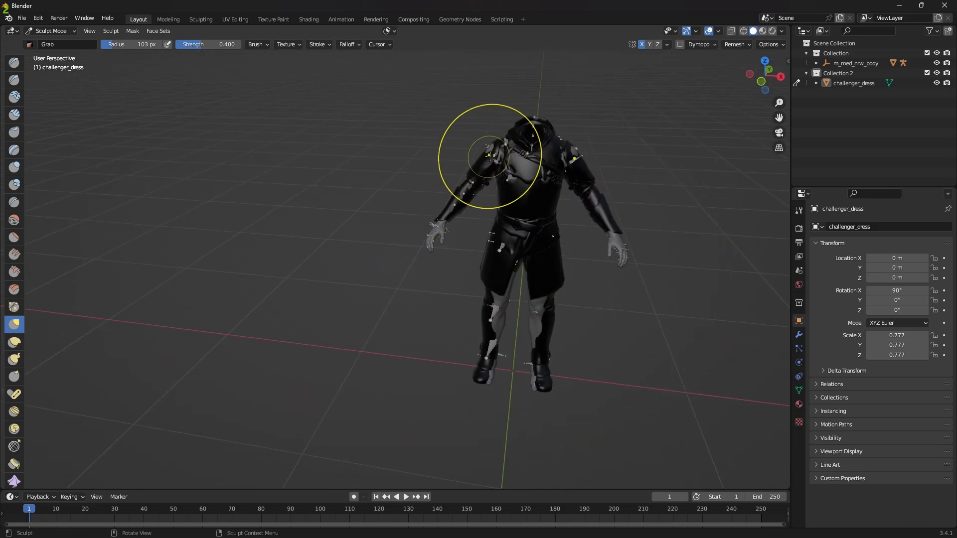
middle_drag(485, 154, 570, 449)
key(f)
click(515, 402)
mouse_move(515, 401)
mouse_down()
mouse_move(557, 385)
mouse_move(561, 352)
mouse_up()
mouse_move(562, 352)
middle_down()
mouse_move(651, 374)
mouse_move(563, 371)
middle_up()
middle_drag(12, 342, 748, 343)
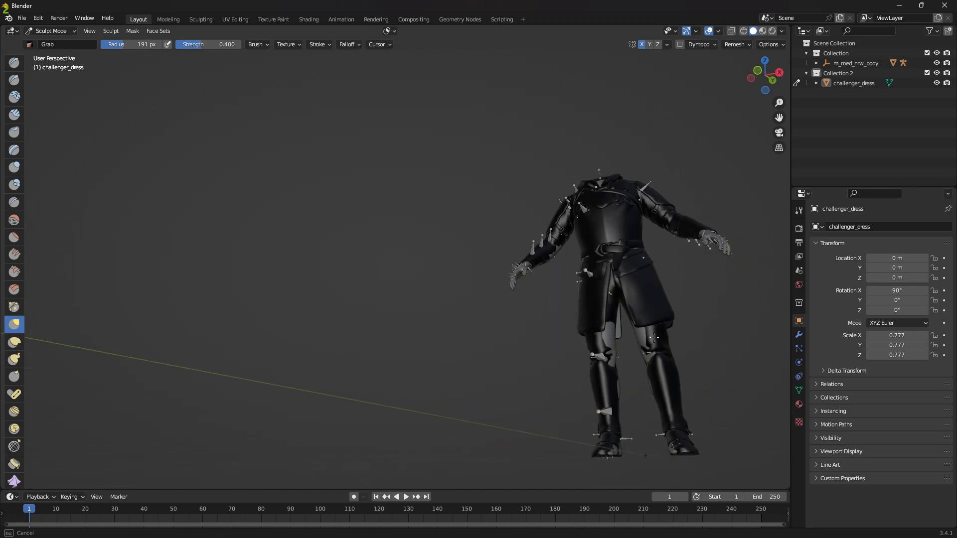
Step: Reshape the leg armor around the calves and backs of the knees with Grab strokes from behind and the side
drag(649, 342, 660, 373)
mouse_move(643, 369)
middle_down()
mouse_move(653, 361)
mouse_move(453, 358)
middle_up()
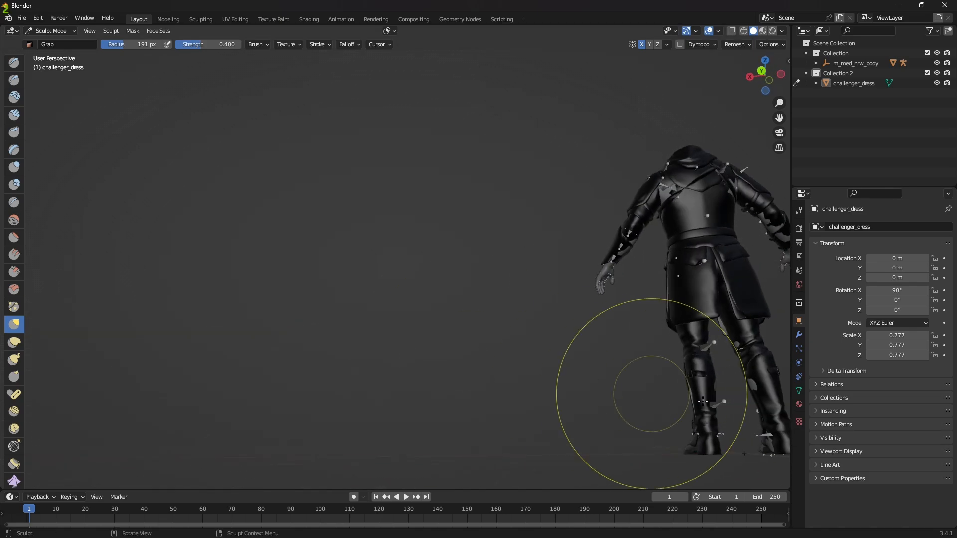
drag(762, 389, 753, 387)
middle_drag(754, 389, 30, 379)
scroll(15, 377, down, 1)
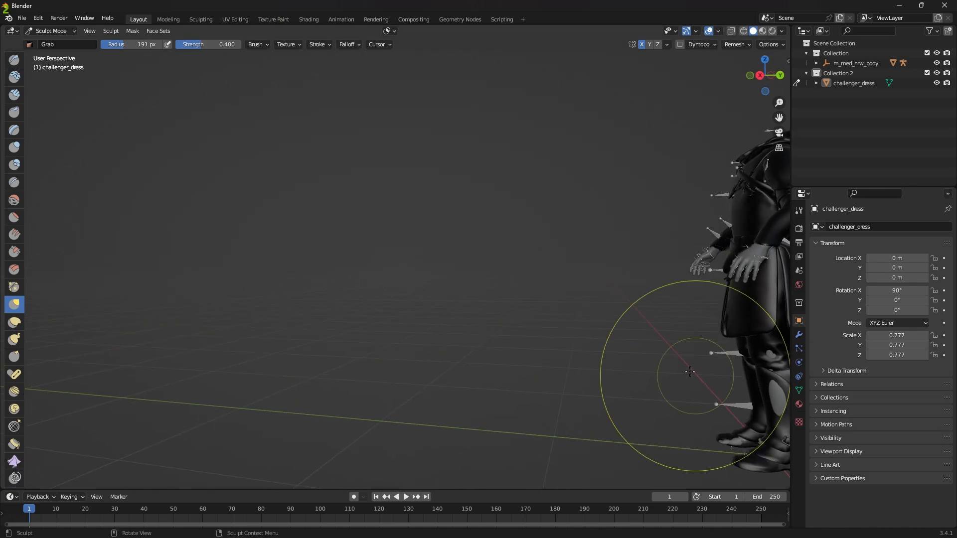
shift+middle_drag(694, 375, 484, 355)
Step: Set the Grab brush radius to 107 px and cover the remaining exposed patches on the knees and lower legs
drag(129, 44, 117, 44)
mouse_move(591, 375)
middle_down()
mouse_move(508, 349)
mouse_move(579, 337)
middle_up()
drag(603, 311, 606, 313)
scroll(618, 322, up, 1)
shift+middle_drag(643, 336, 429, 344)
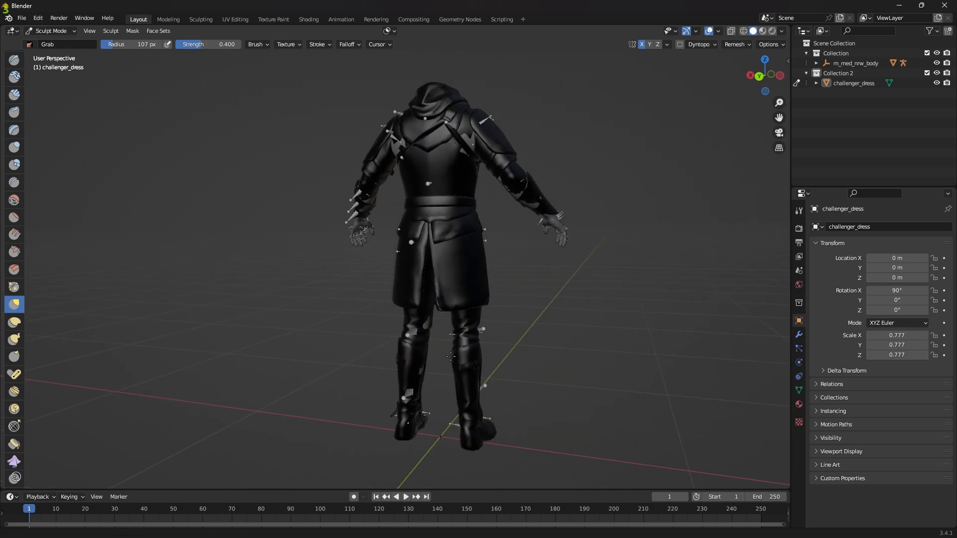
scroll(428, 345, up, 2)
drag(436, 344, 443, 350)
middle_drag(443, 349, 488, 350)
shift+middle_drag(490, 351, 775, 349)
Step: Reduce the Grab brush radius to 55 px and refine the leg armor around the knees and lower thighs
key(bracketleft)
key(bracketleft)
key(bracketleft)
key(bracketleft)
key(bracketleft)
key(bracketleft)
drag(746, 347, 745, 348)
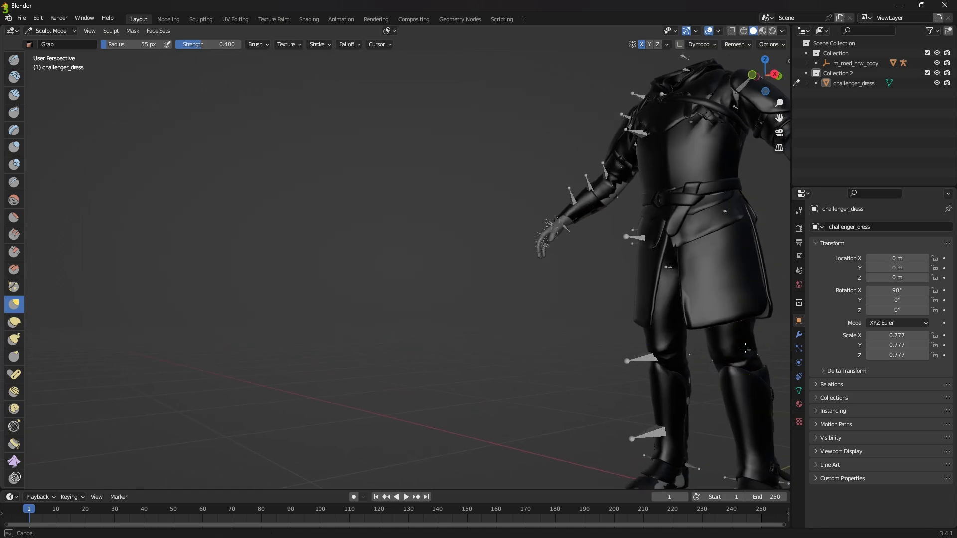
mouse_move(683, 401)
middle_down()
mouse_move(658, 414)
mouse_move(442, 336)
mouse_move(444, 451)
mouse_move(478, 463)
middle_up()
Step: Set the Grab brush radius to 111 px and shape the boots over the body's feet and toes
drag(106, 48, 113, 47)
drag(453, 429, 455, 437)
drag(455, 437, 474, 440)
drag(463, 438, 466, 438)
middle_drag(468, 434, 512, 415)
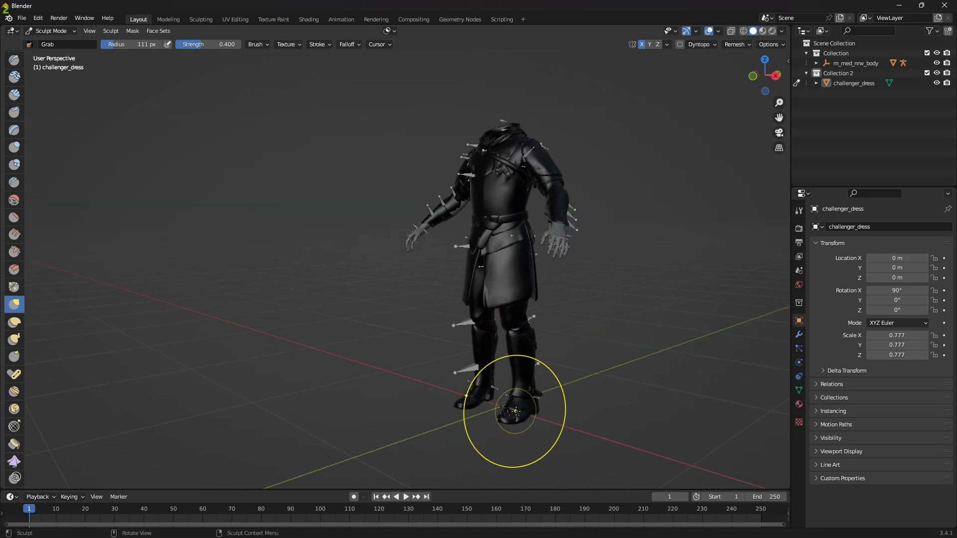
drag(514, 414, 519, 421)
middle_drag(575, 441, 537, 429)
Step: Set the Grab brush radius to 47 px and fine-tune the boots around the toes and soles from several angles
drag(142, 45, 133, 46)
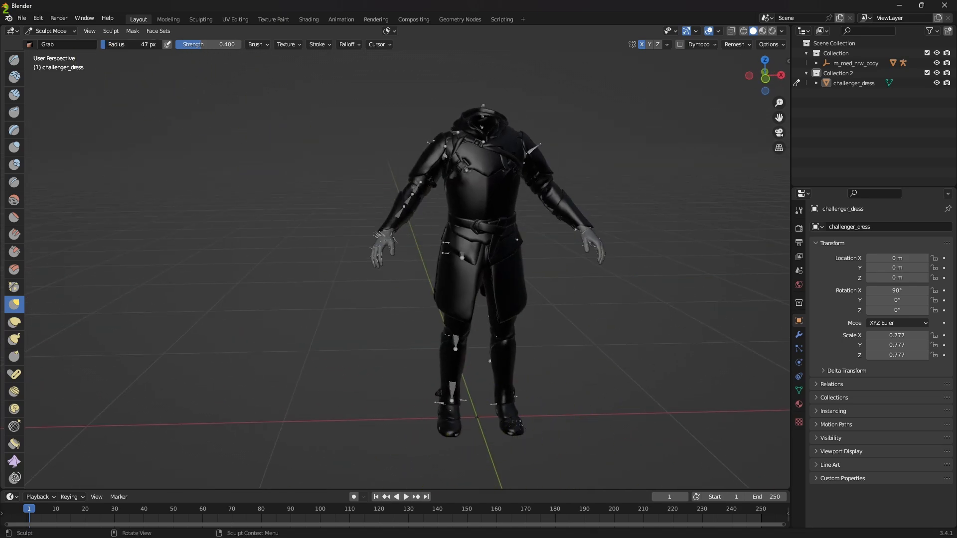
drag(519, 435, 517, 434)
middle_drag(513, 434, 510, 436)
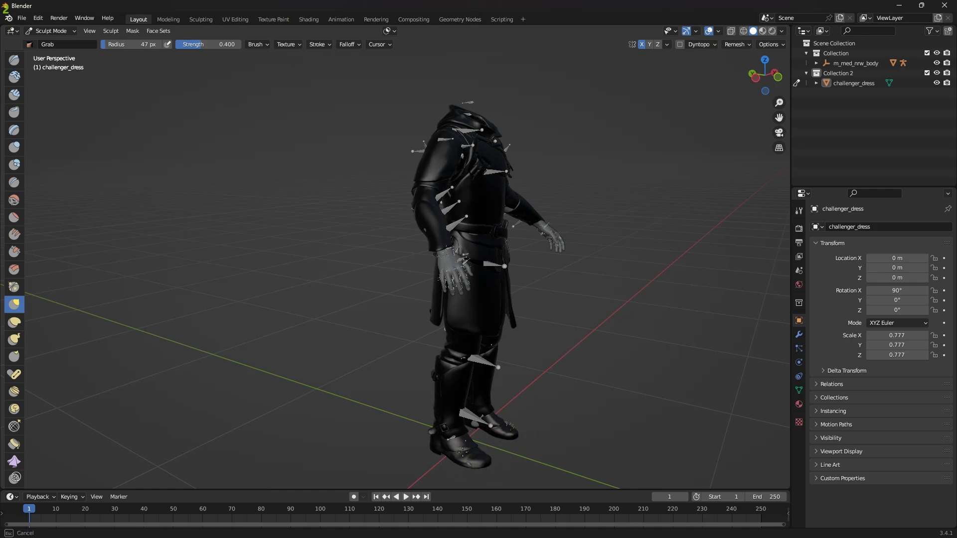
mouse_move(461, 462)
middle_down()
mouse_move(525, 418)
mouse_move(590, 440)
mouse_move(472, 284)
middle_up()
scroll(442, 297, up, 4)
drag(469, 287, 430, 285)
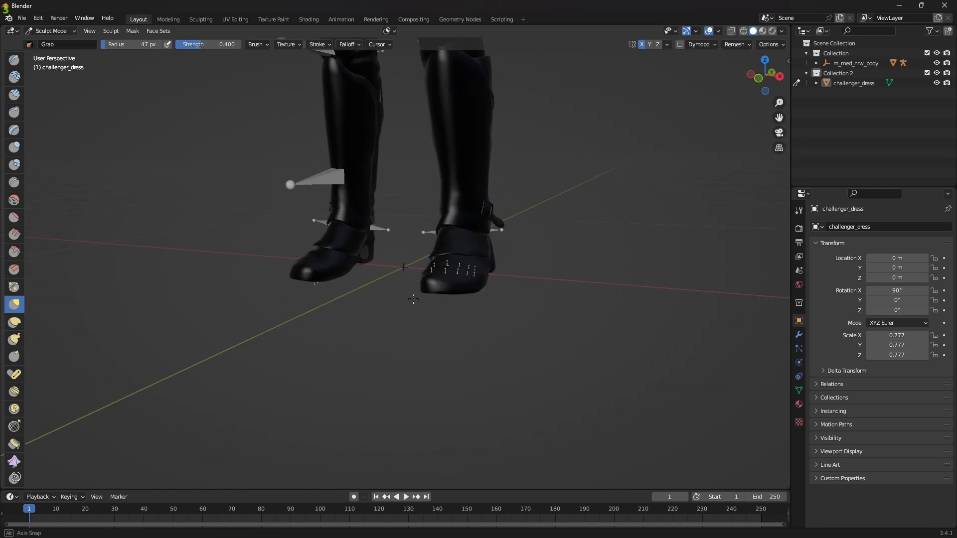
mouse_move(431, 285)
middle_down()
mouse_move(465, 246)
mouse_move(722, 158)
mouse_move(539, 169)
middle_up()
drag(538, 168, 538, 168)
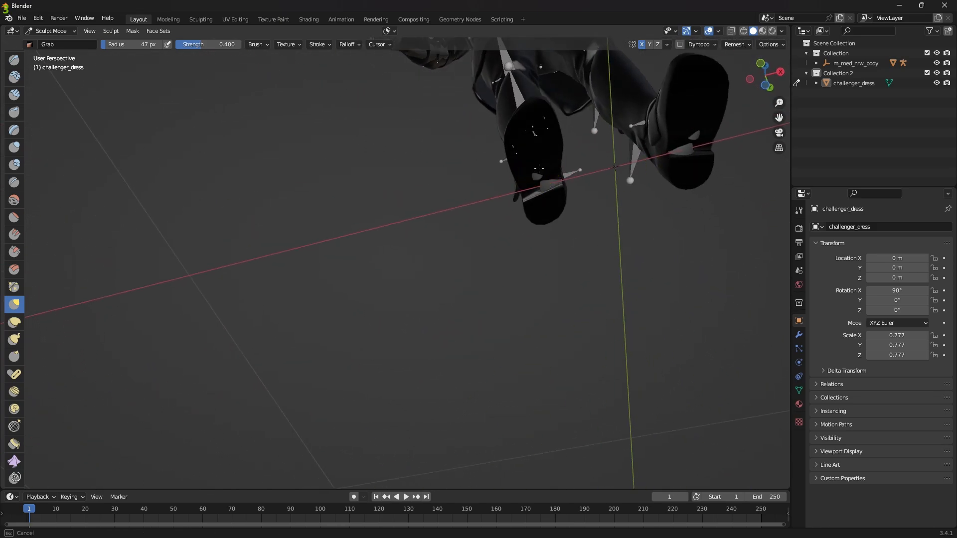
Step: Set the Grab brush radius to 87 px and pull the boot soles and heels over the exposed skin underneath
middle_drag(537, 181, 128, 52)
drag(129, 46, 131, 45)
middle_drag(706, 201, 709, 211)
drag(709, 212, 708, 221)
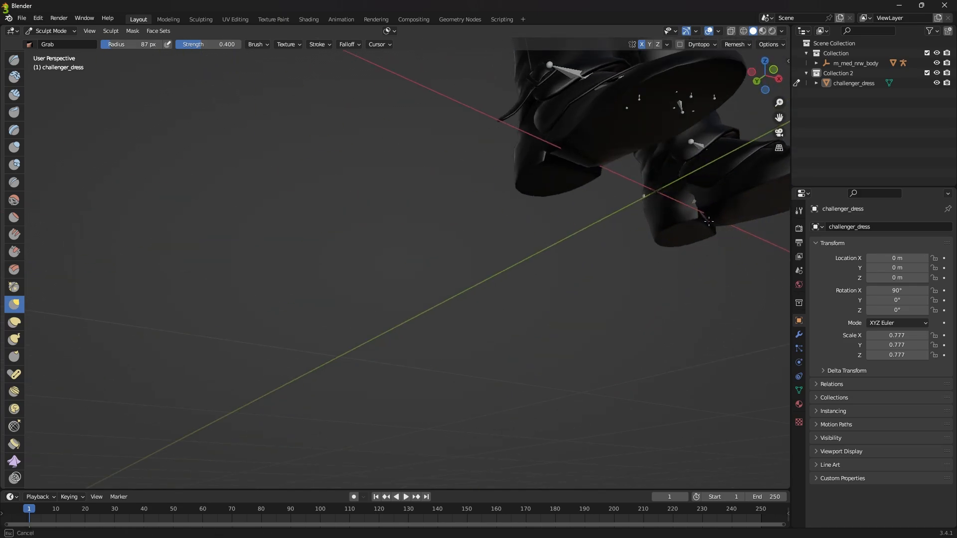
mouse_move(706, 223)
middle_down()
mouse_move(523, 184)
mouse_move(687, 112)
mouse_move(583, 185)
middle_up()
mouse_move(583, 184)
middle_down()
mouse_move(647, 150)
mouse_move(596, 136)
middle_up()
Step: Set the Grab brush radius to 127 px and pull the armor over the exposed skin behind the shoulders and armpits
drag(129, 45, 134, 45)
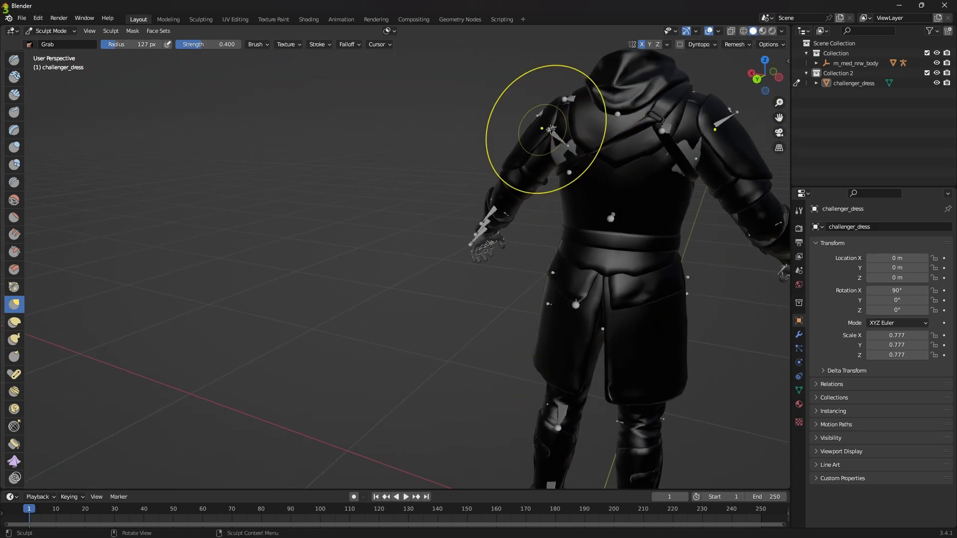
drag(547, 130, 577, 143)
middle_drag(565, 144, 601, 150)
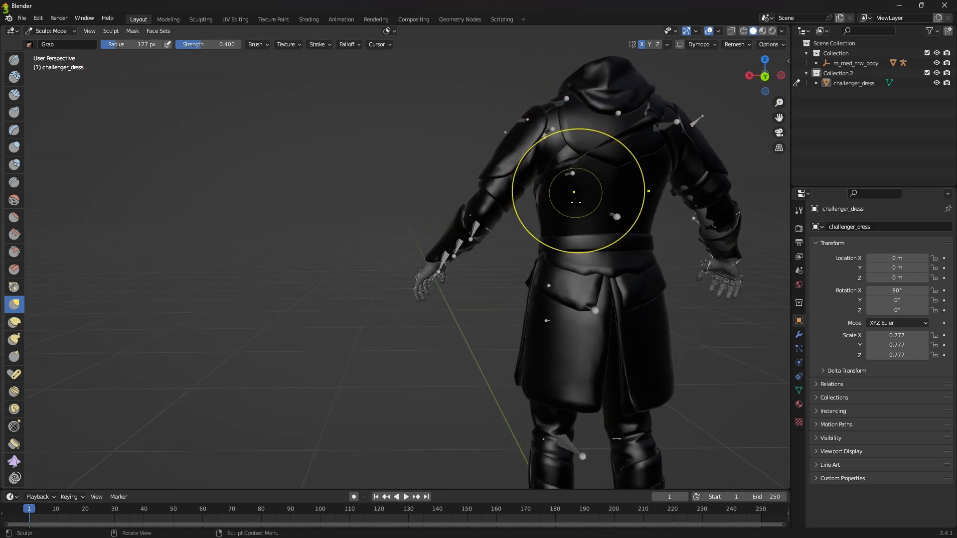
mouse_move(568, 207)
middle_down()
mouse_move(695, 194)
mouse_move(708, 183)
mouse_move(702, 166)
mouse_move(682, 179)
mouse_move(685, 210)
middle_up()
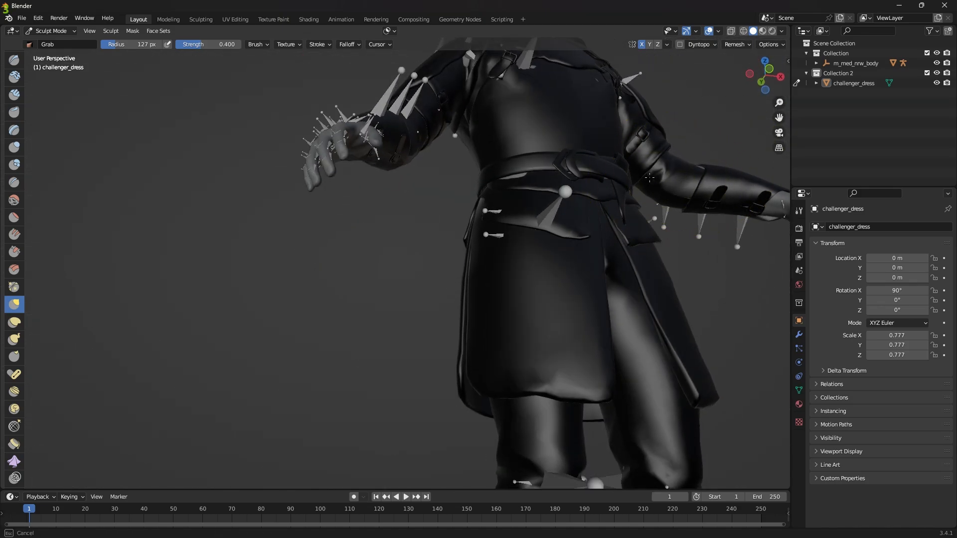
mouse_move(649, 177)
middle_down()
mouse_move(716, 261)
mouse_move(406, 265)
mouse_move(638, 267)
middle_up()
Step: Set the Grab brush radius to 71 px and examine the armor from the front, back and sides for exposed skin
drag(143, 45, 135, 45)
mouse_move(574, 214)
middle_down()
mouse_move(585, 217)
mouse_move(647, 349)
mouse_move(752, 473)
middle_up()
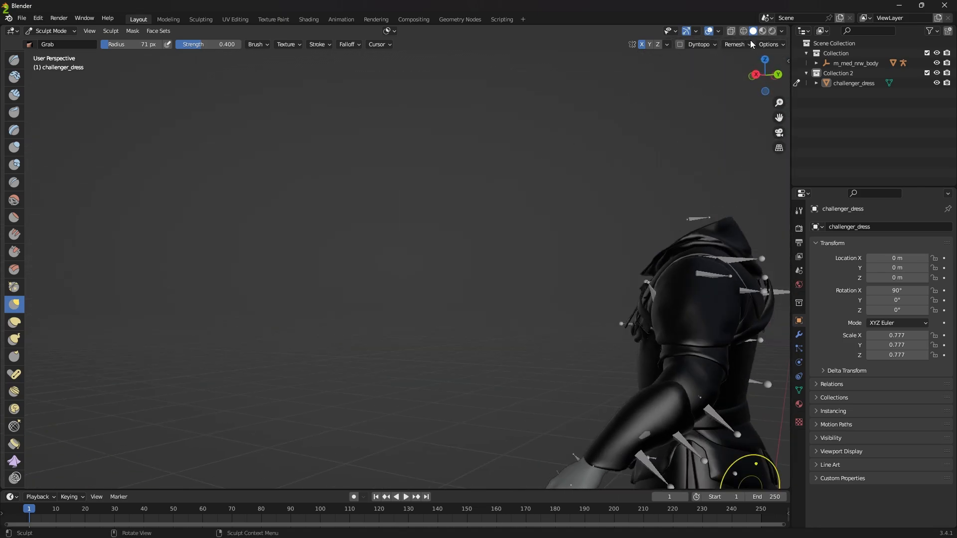
middle_drag(751, 45, 168, 286)
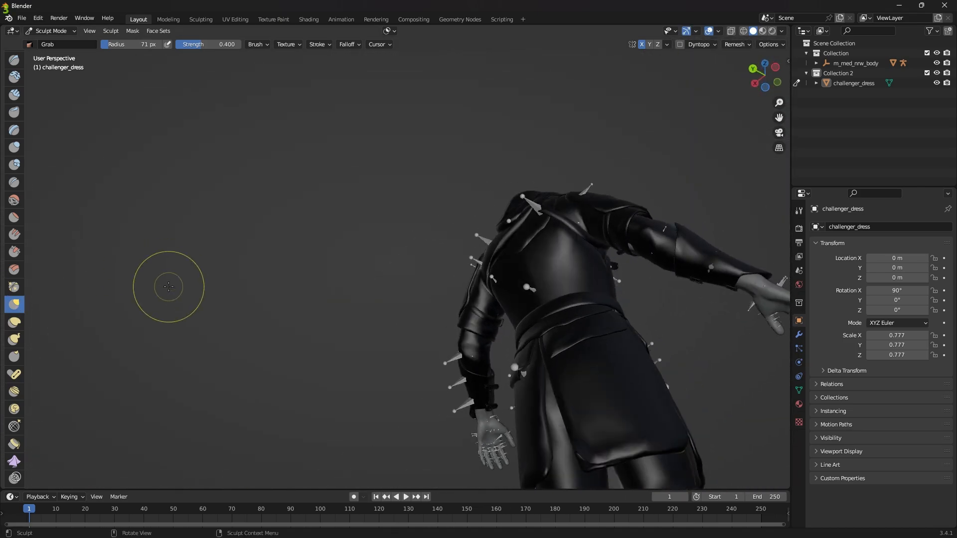
middle_drag(636, 243, 689, 289)
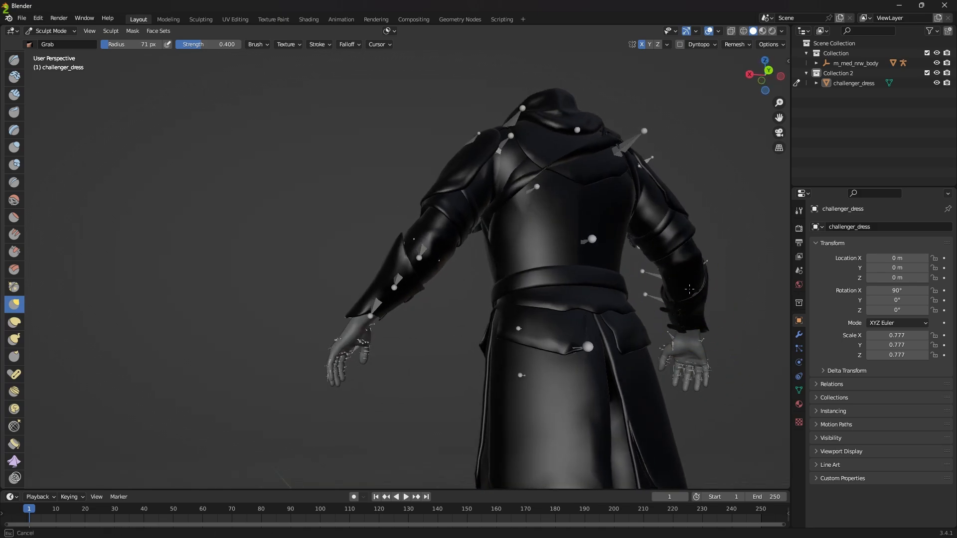
middle_drag(505, 317, 526, 171)
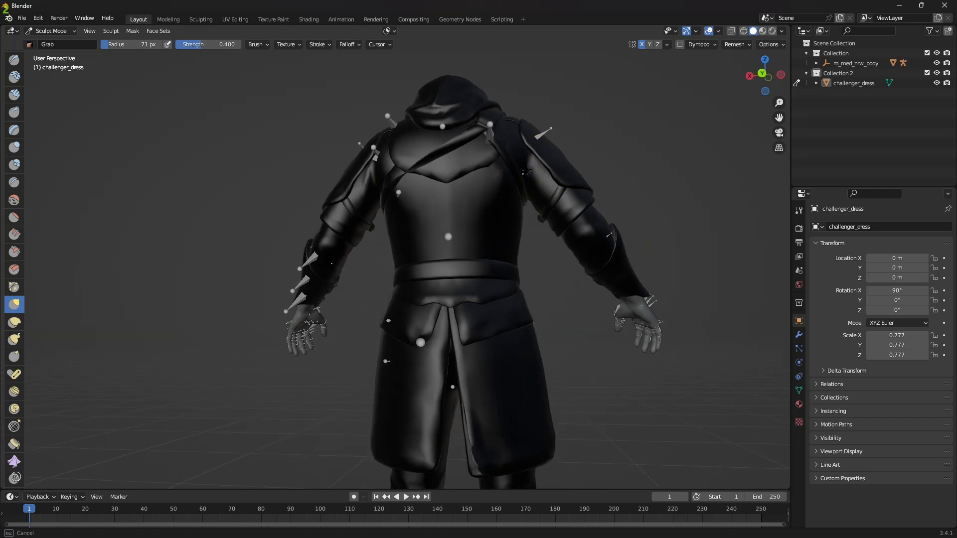
middle_drag(523, 272, 526, 209)
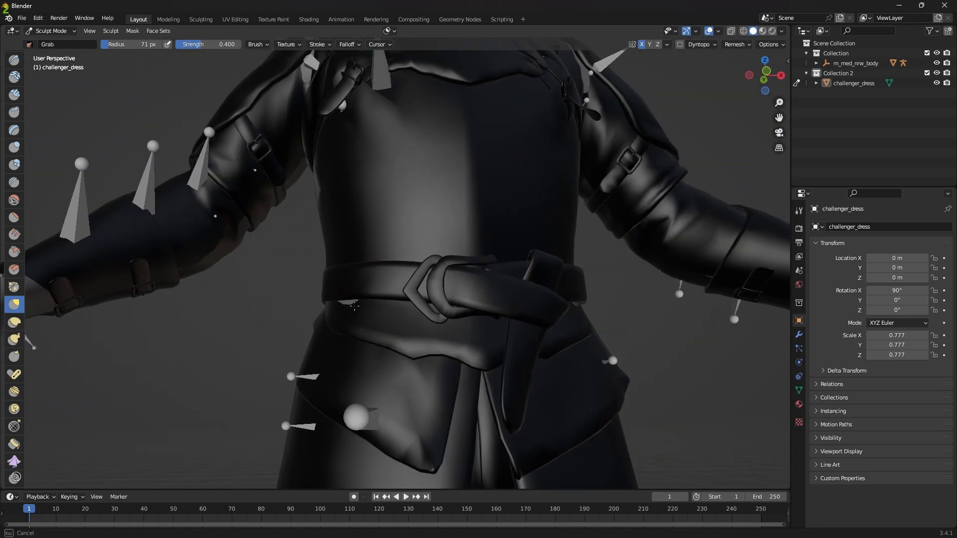
Step: Set the Grab brush radius to 87 px and pull the armor over the exposed skin just below the front of the belt
key(f)
middle_drag(331, 310, 225, 160)
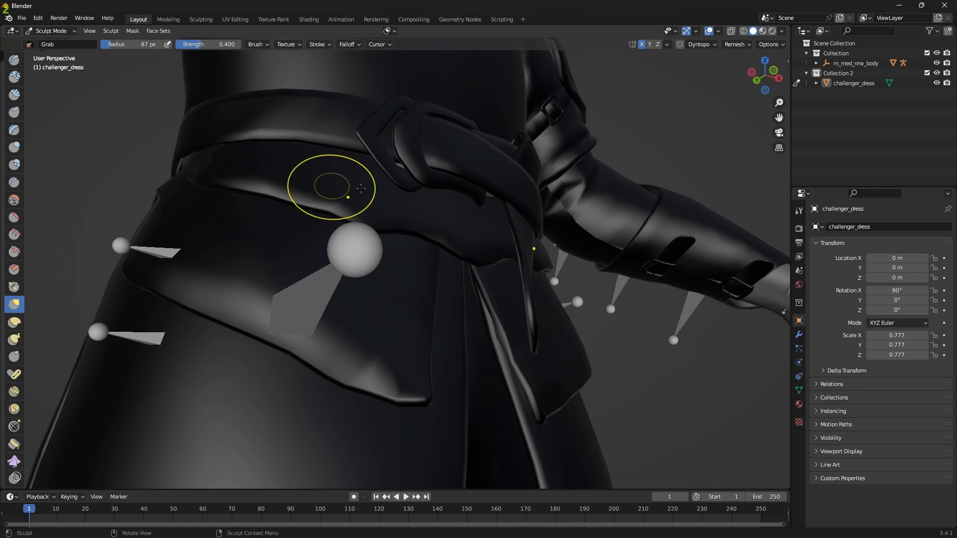
middle_drag(331, 188, 534, 227)
shift+middle_drag(427, 156, 409, 172)
scroll(437, 306, down, 6)
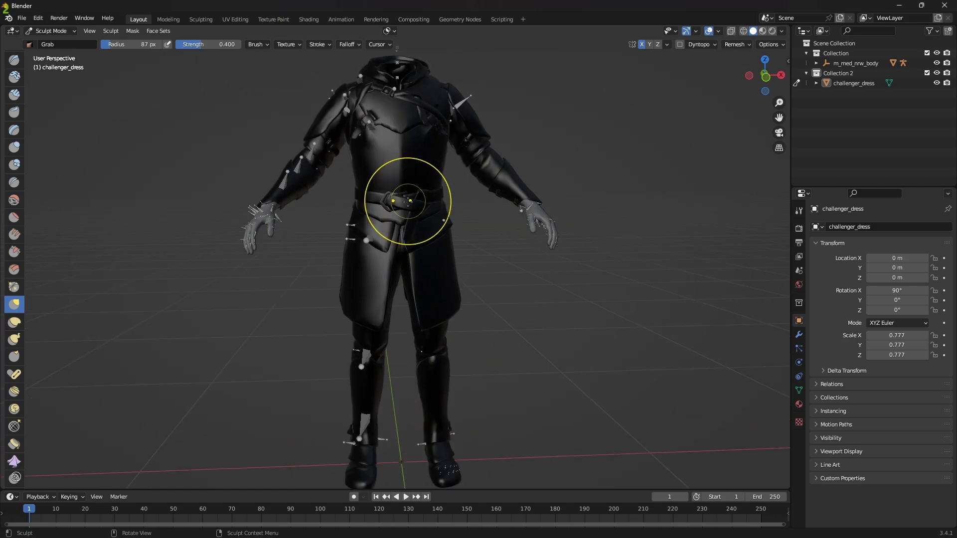
mouse_move(420, 196)
middle_down()
mouse_move(452, 196)
mouse_move(448, 219)
middle_up()
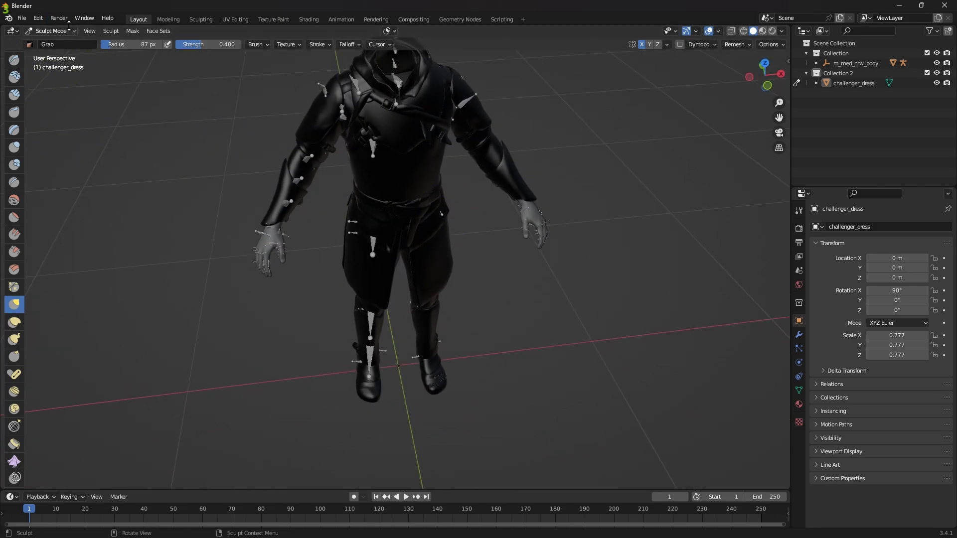
Step: Return challenger_dress to Object Mode and add a Data Transfer modifier with m_med_nrw_body.001 as its source
click(853, 83)
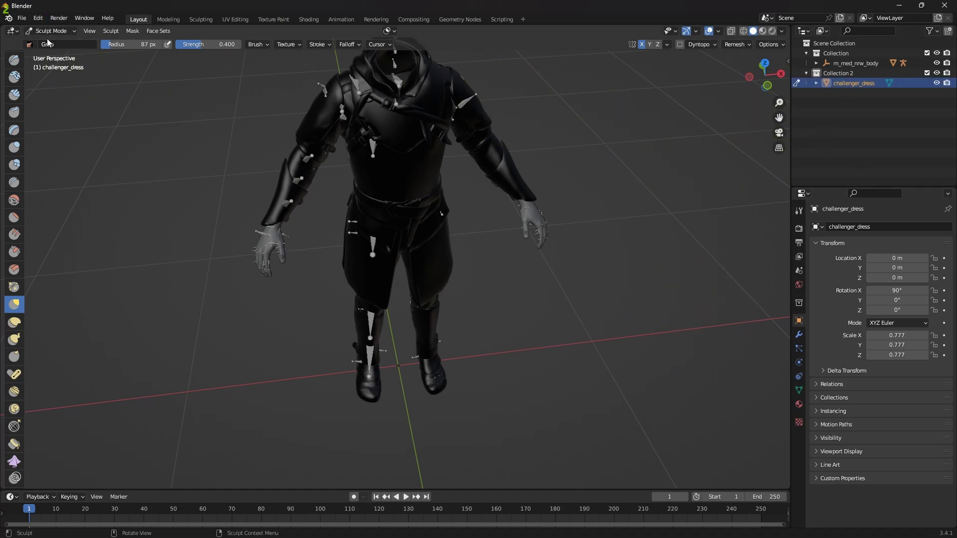
click(67, 32)
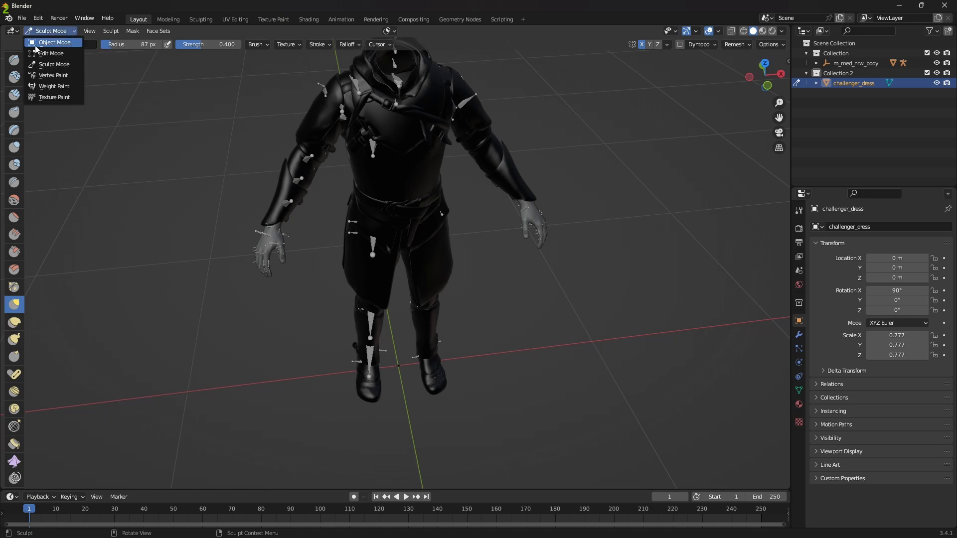
click(37, 49)
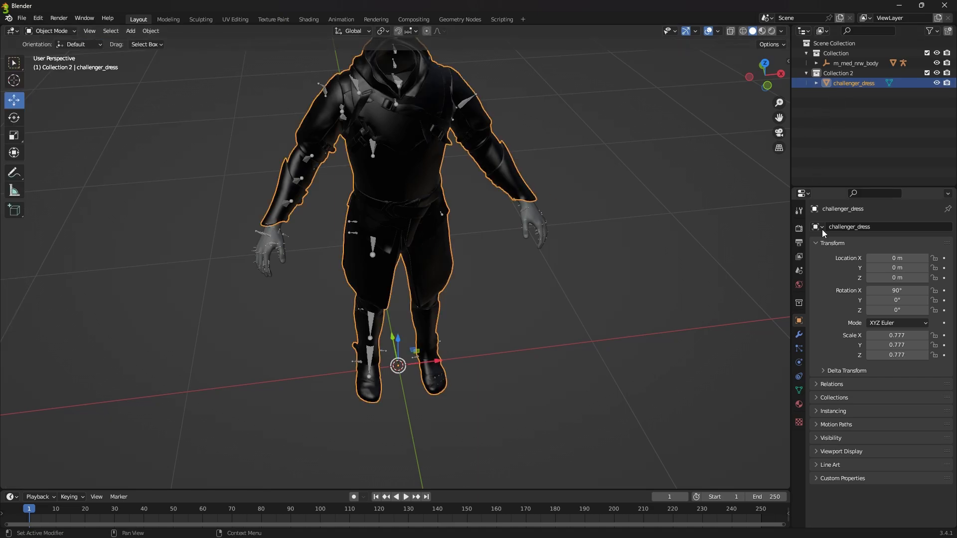
click(798, 335)
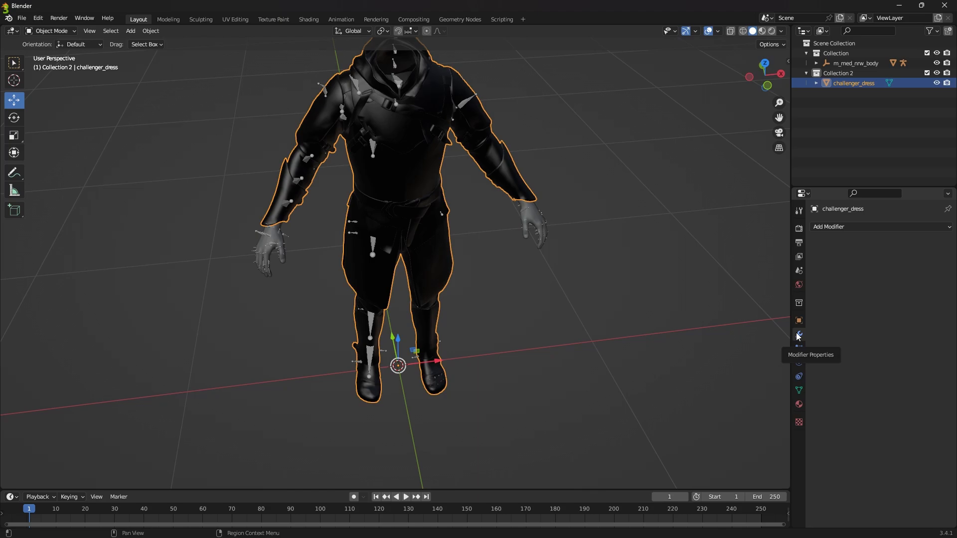
click(851, 226)
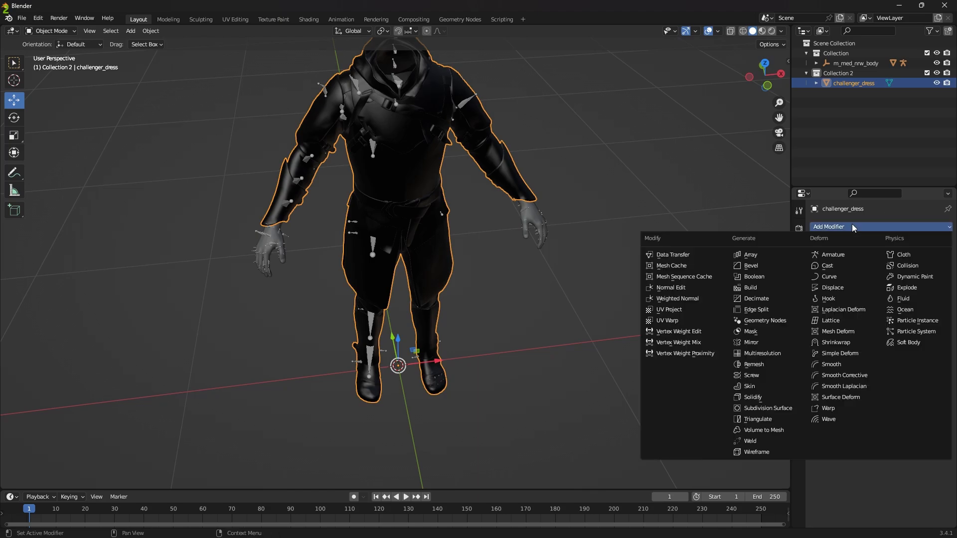
click(671, 258)
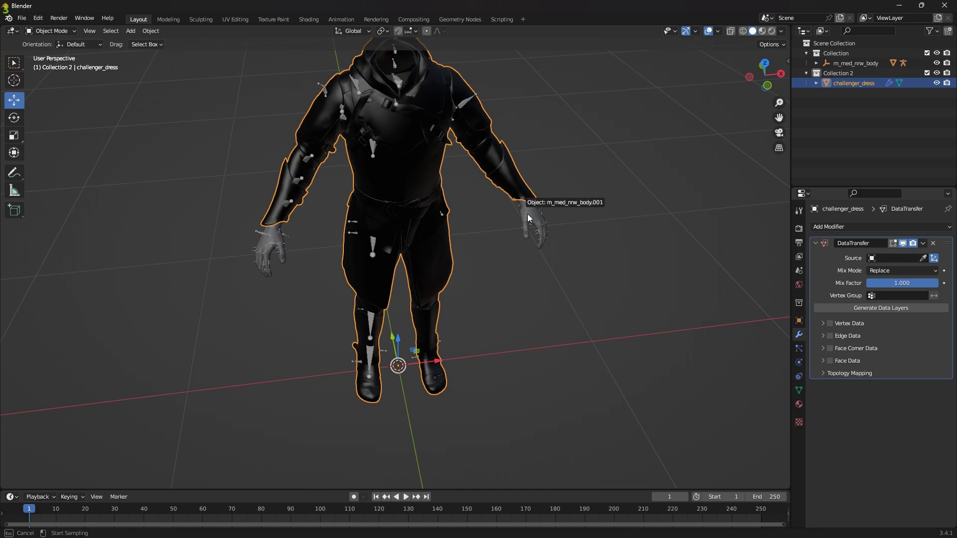
click(528, 218)
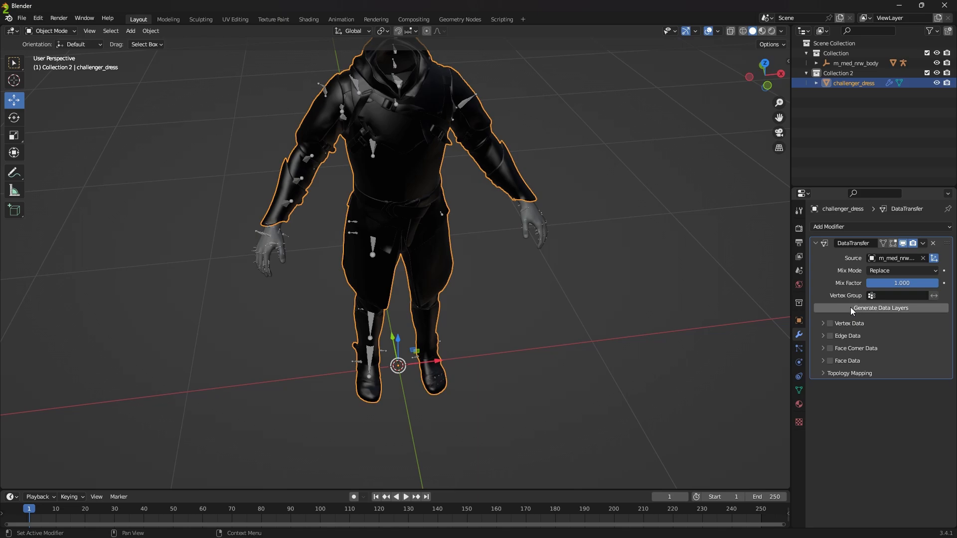
Step: Enable Vertex Data with Vertex Groups in the Data Transfer modifier, generate the data layers and apply the modifier
click(825, 323)
click(830, 324)
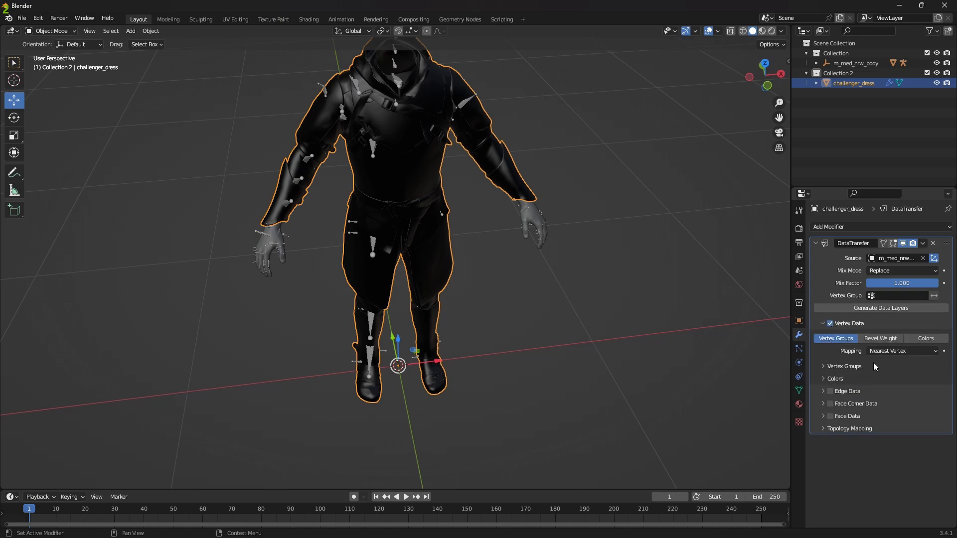
click(871, 309)
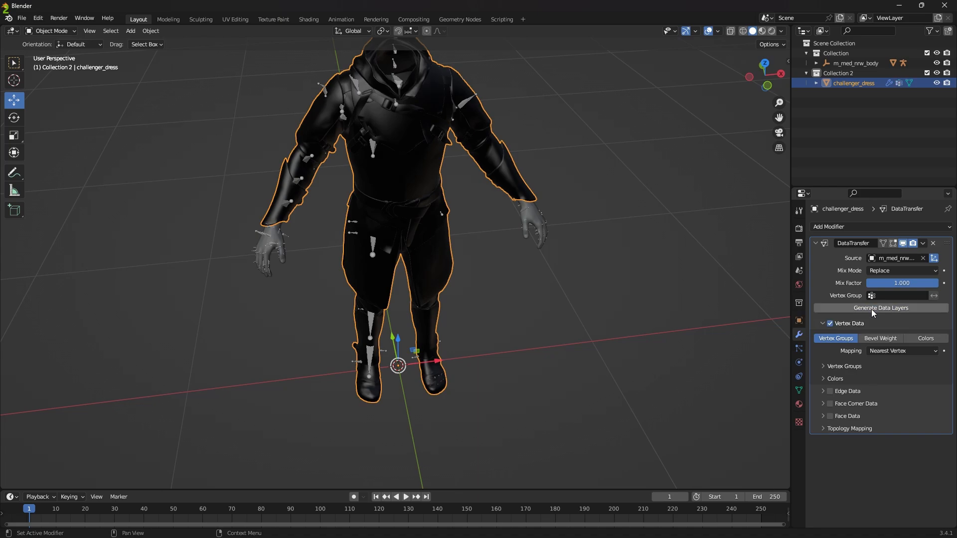
click(816, 83)
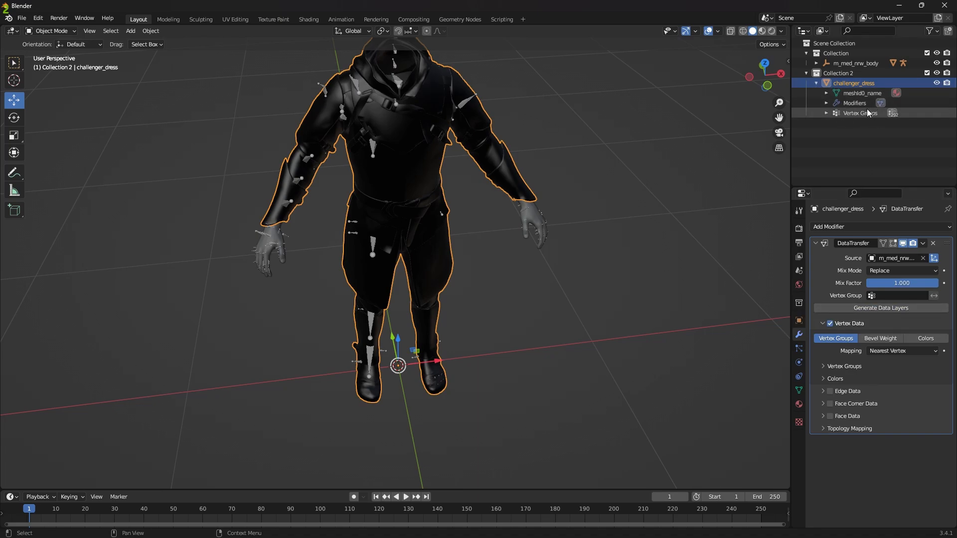
click(922, 243)
click(899, 254)
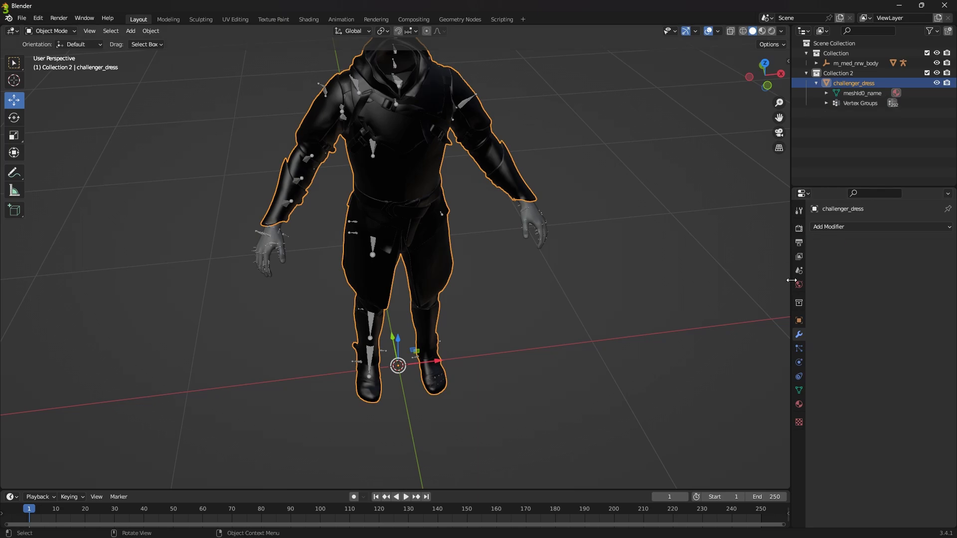
Step: Add an Armature modifier with root as its object to challenger_dress and parent the dress to the root armature
click(862, 228)
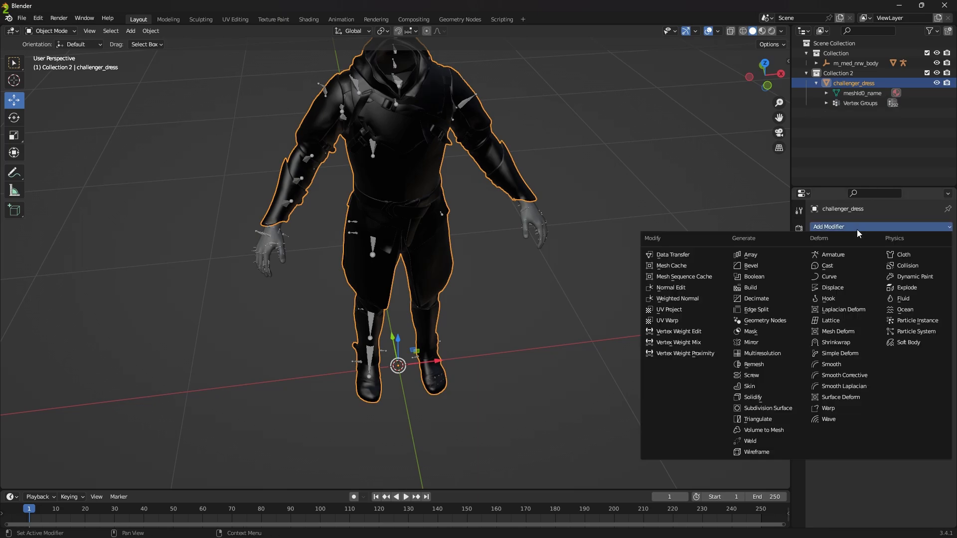
click(833, 254)
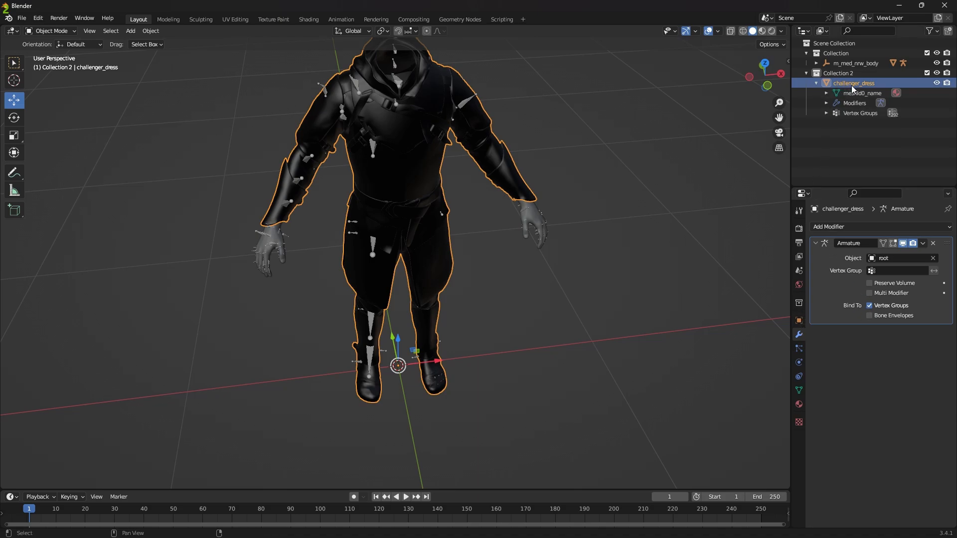
click(816, 63)
click(826, 73)
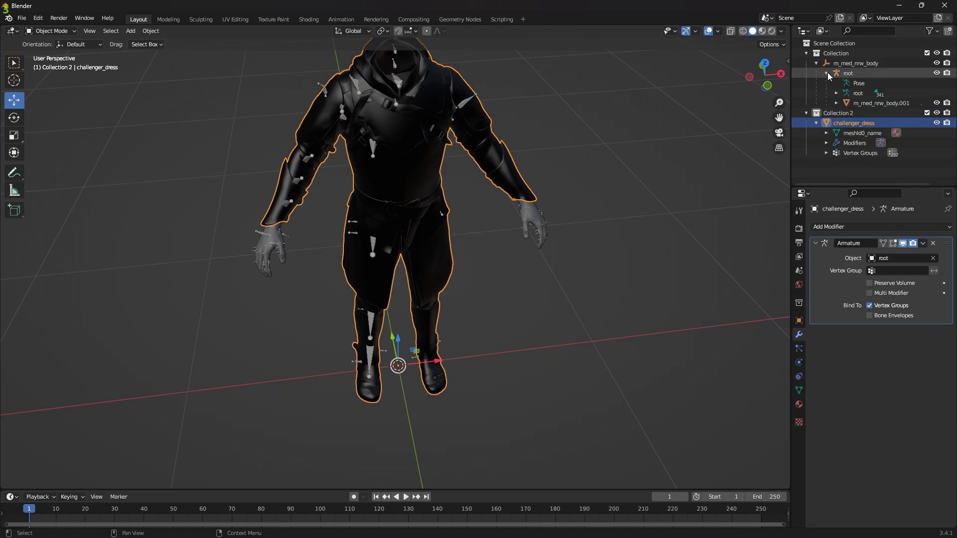
drag(845, 122, 847, 75)
click(854, 113)
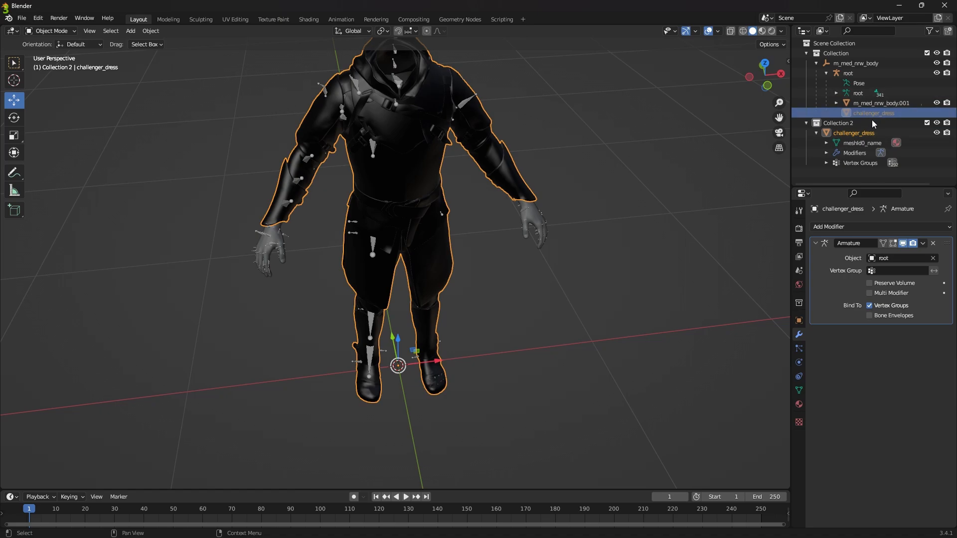
click(856, 132)
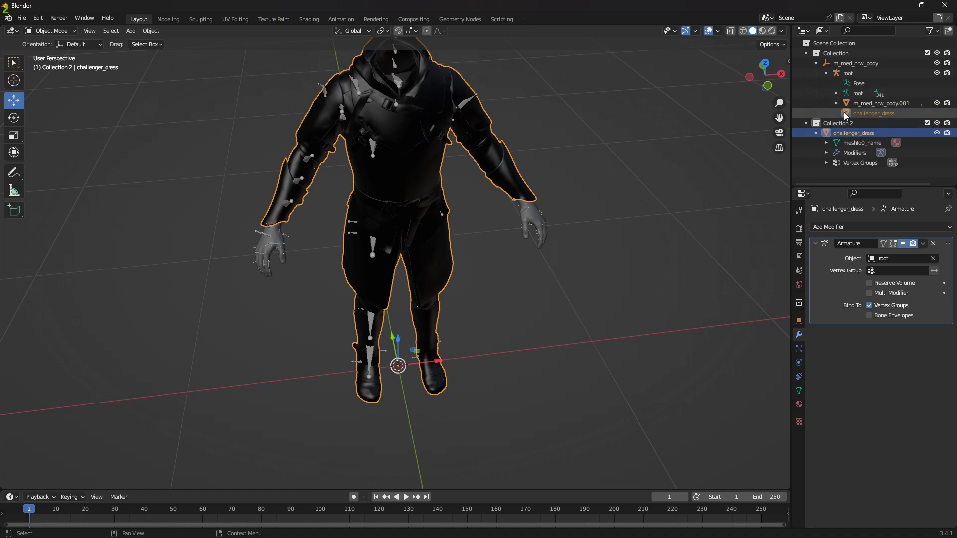
Step: Rotate the root armature's thigh_r bone in Pose Mode to test how the dress follows the leg
click(849, 74)
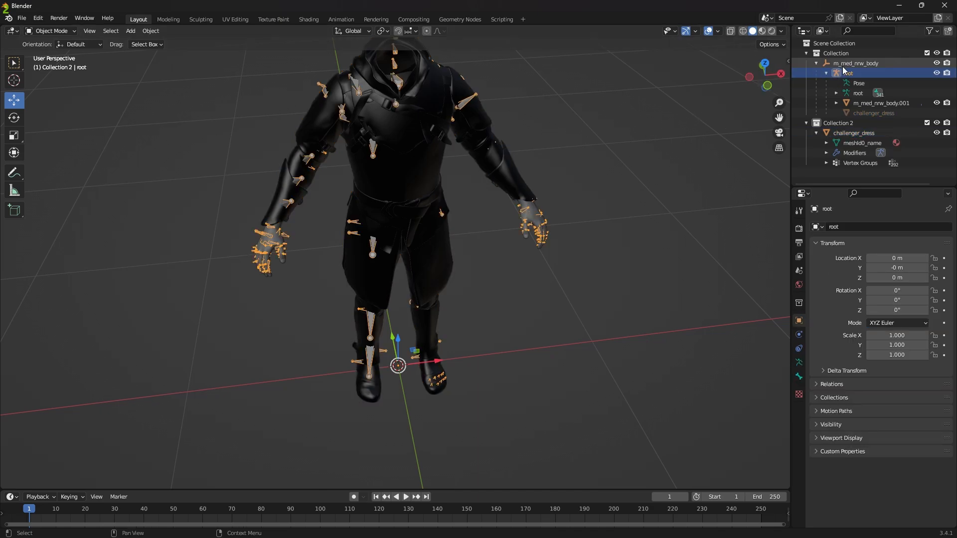
click(50, 31)
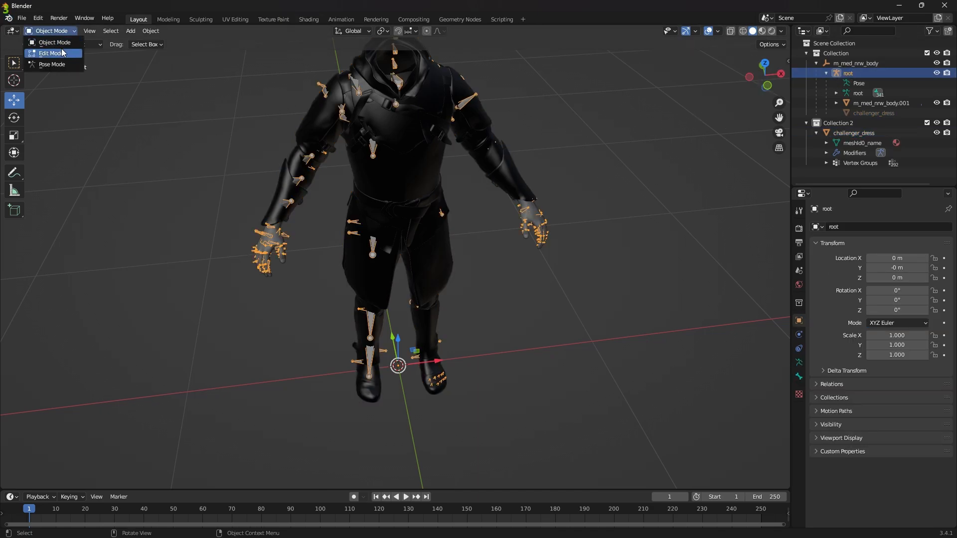
click(52, 64)
middle_drag(132, 109, 399, 261)
click(394, 247)
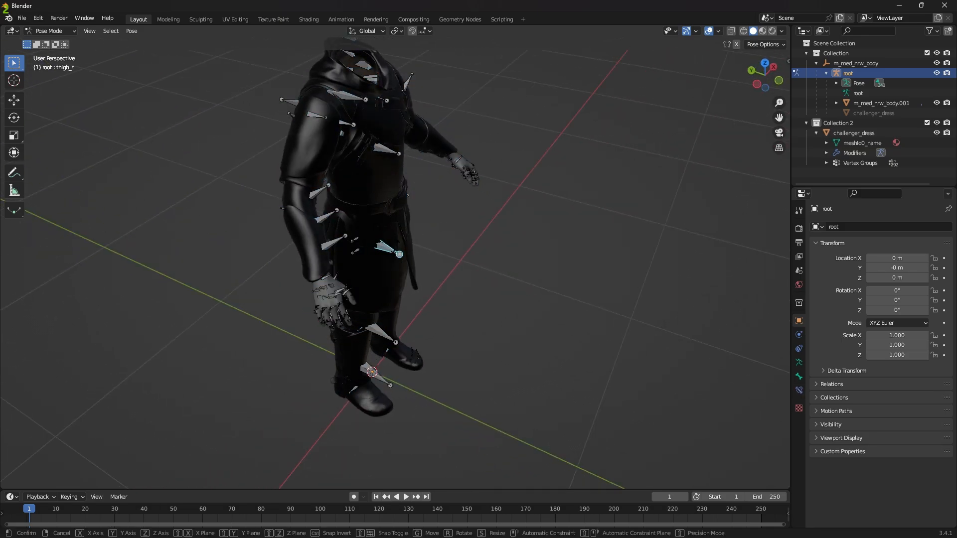
key(r)
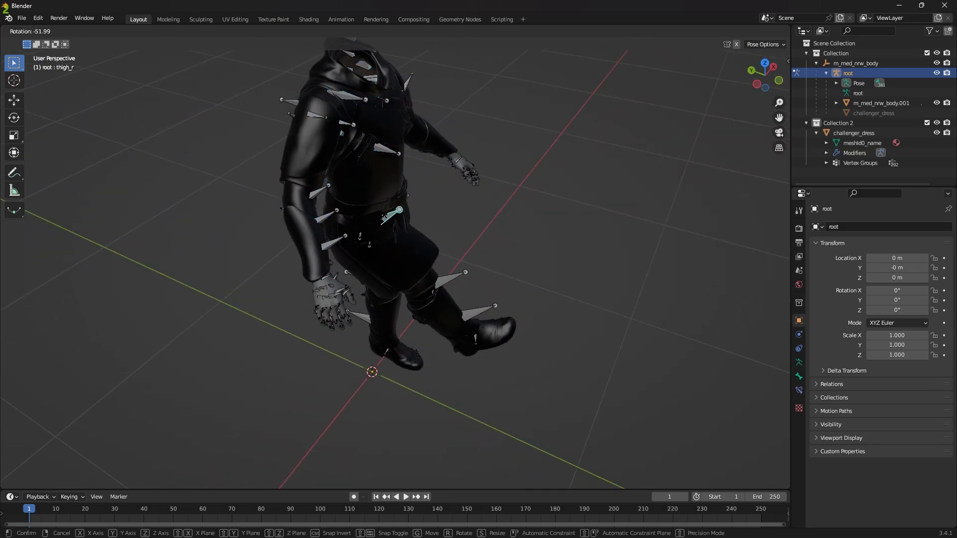
click(478, 238)
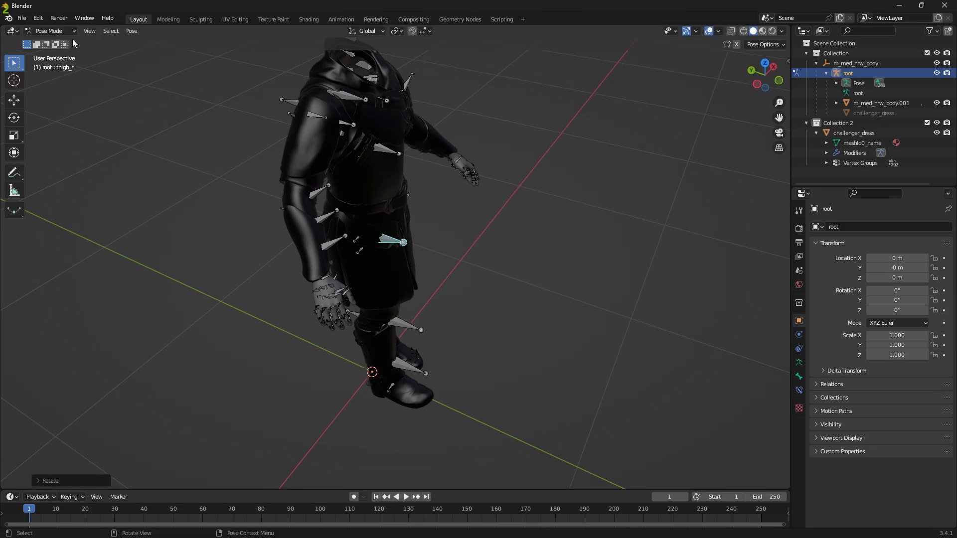
Step: Leave Pose Mode to check the posed leg from the front, and undo back to the unrotated thigh_r bone
click(58, 41)
middle_drag(474, 190, 741, 205)
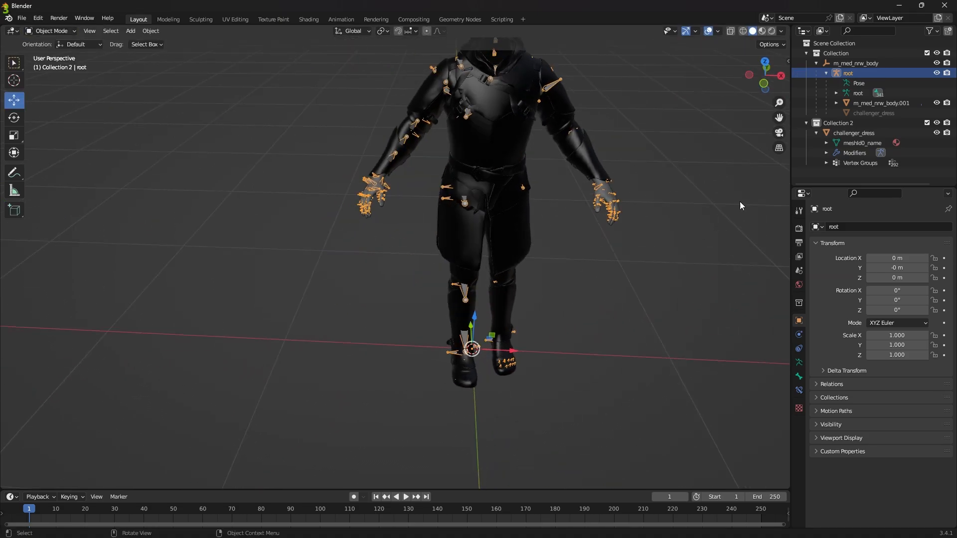
click(849, 79)
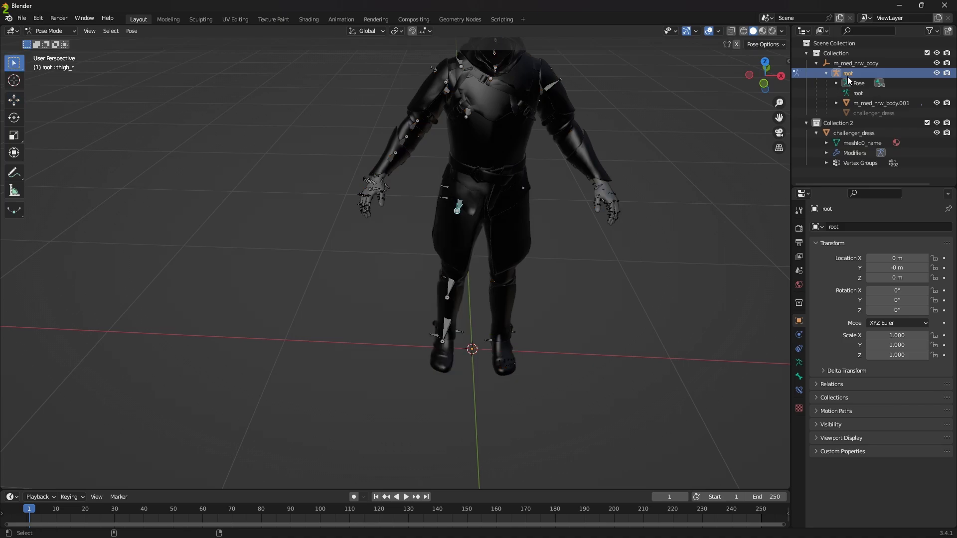
mouse_move(621, 245)
middle_down()
mouse_move(704, 249)
mouse_move(582, 241)
mouse_move(621, 241)
middle_up()
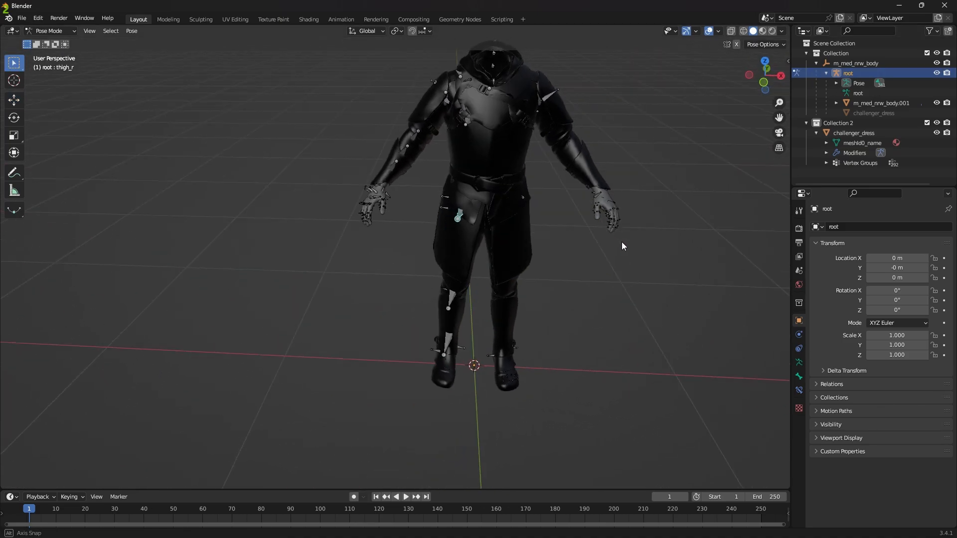
Step: Select challenger_dress with the root armature and set up an FBX export limited to selected objects, with Armature and Mesh as object types
click(847, 133)
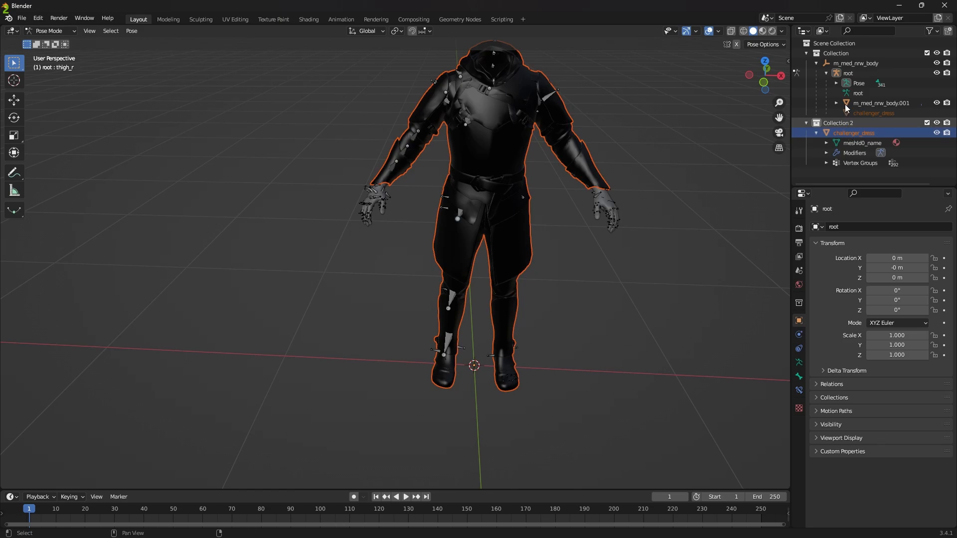
ctrl+click(850, 74)
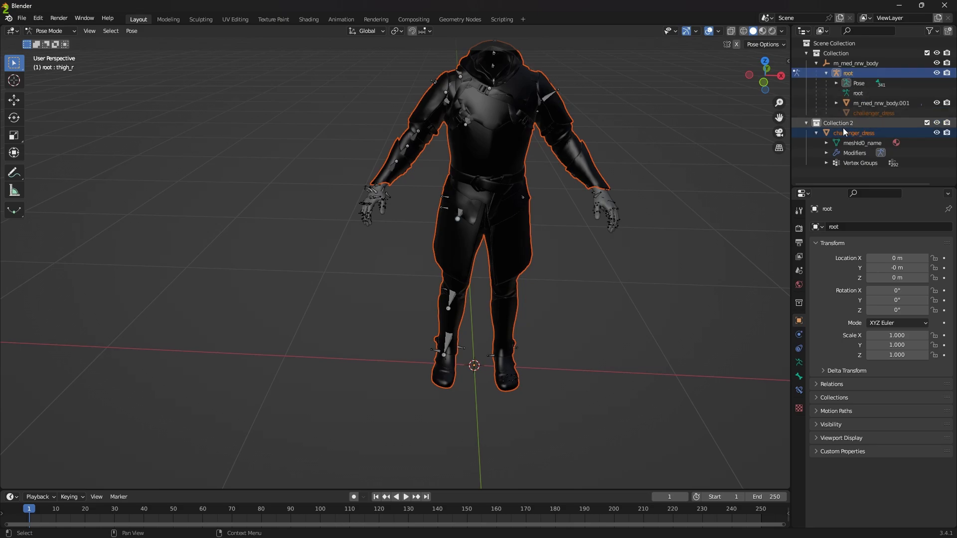
click(22, 18)
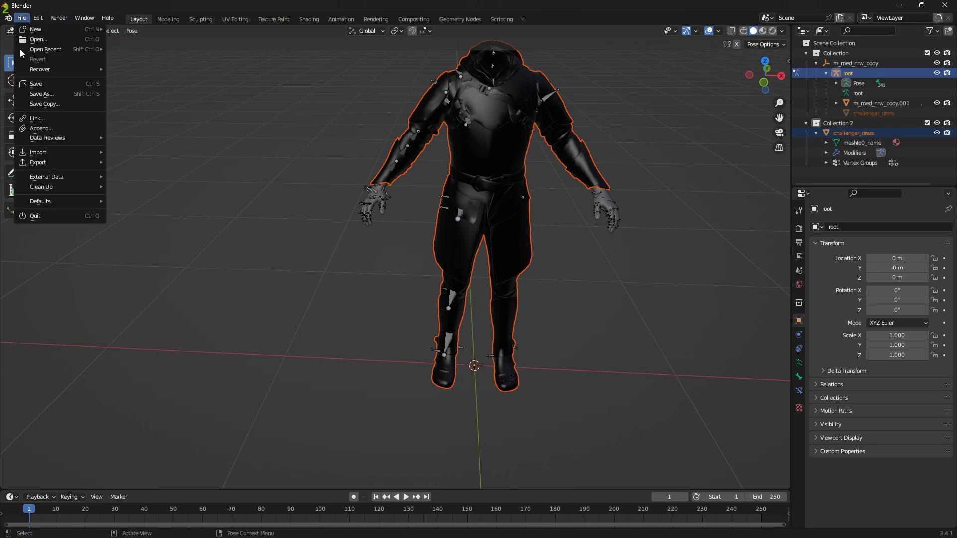
mouse_move(92, 163)
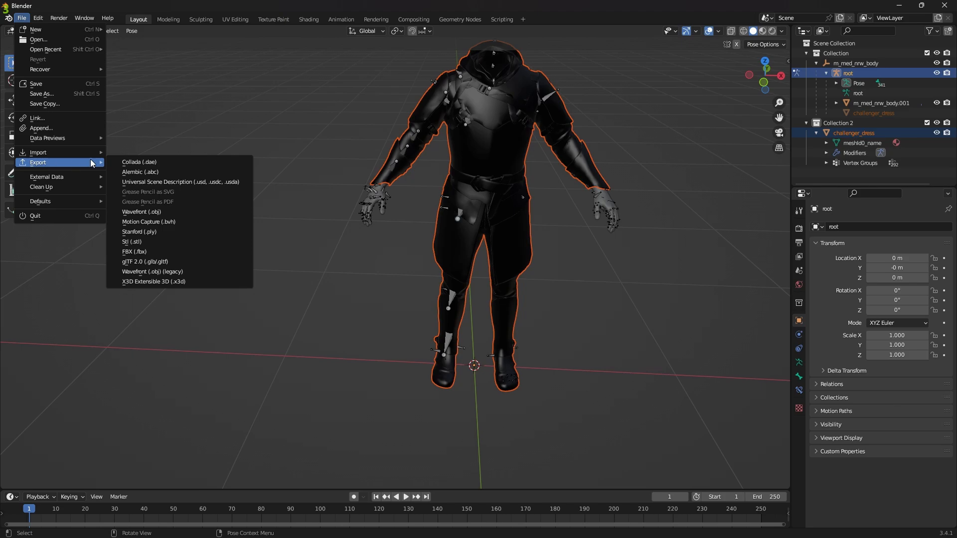
click(136, 251)
click(265, 141)
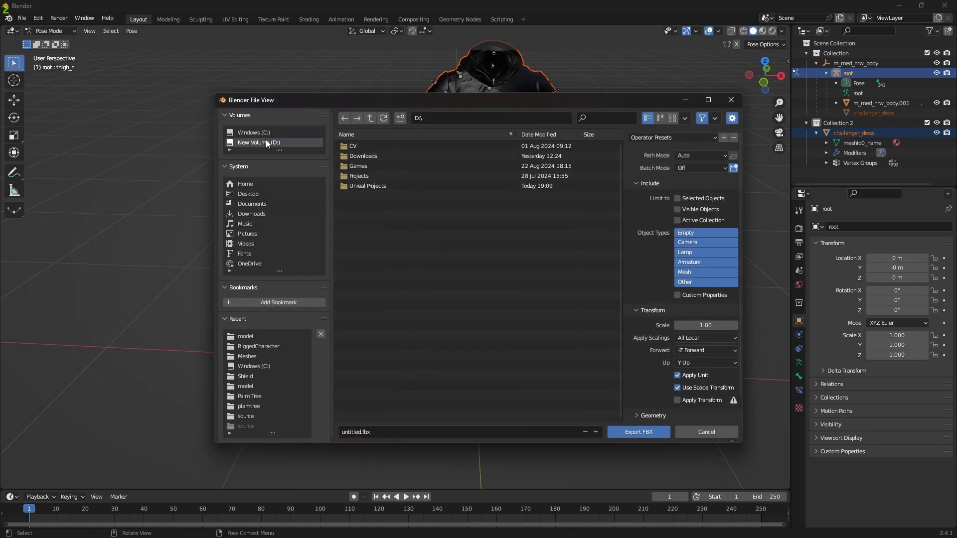
click(258, 133)
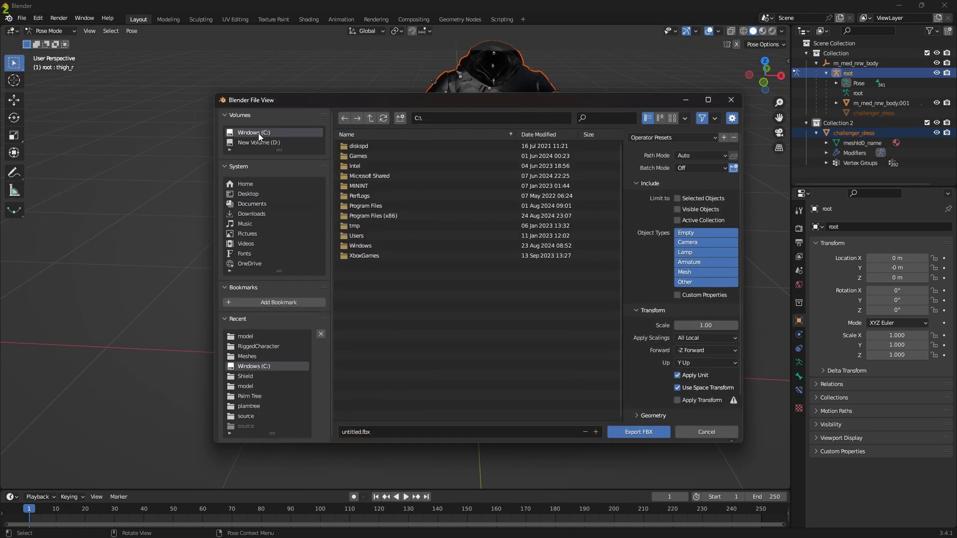
click(688, 263)
shift+click(692, 273)
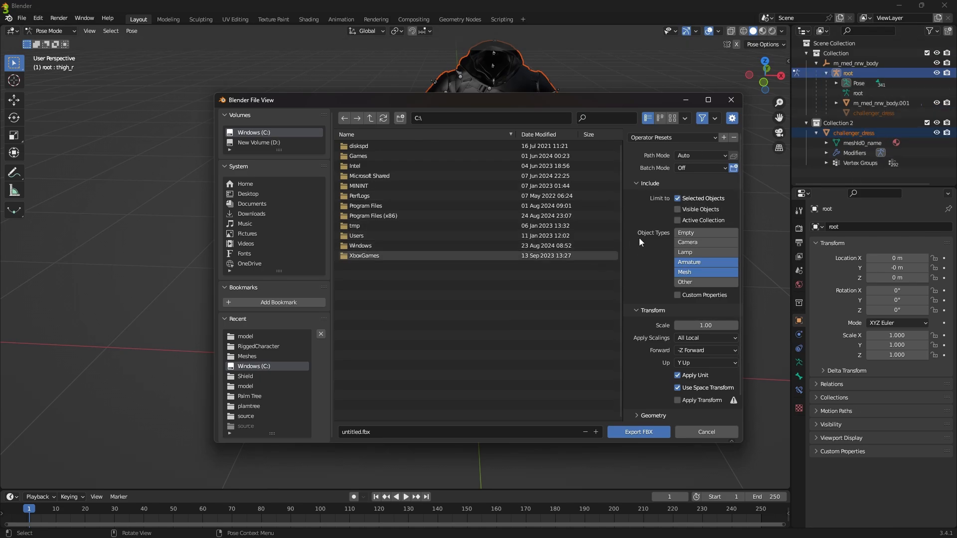
Step: Set the FBX export's smoothing to Face without leaf bones or baked animation, name the file traderMesh.fbx, and close the export dialog
scroll(673, 264, down, 2)
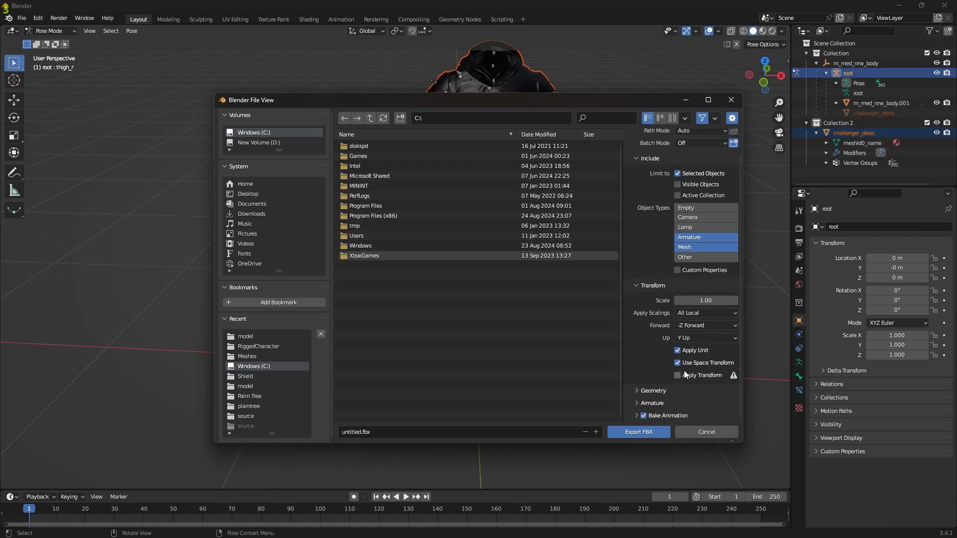
click(639, 390)
scroll(648, 378, down, 3)
click(693, 347)
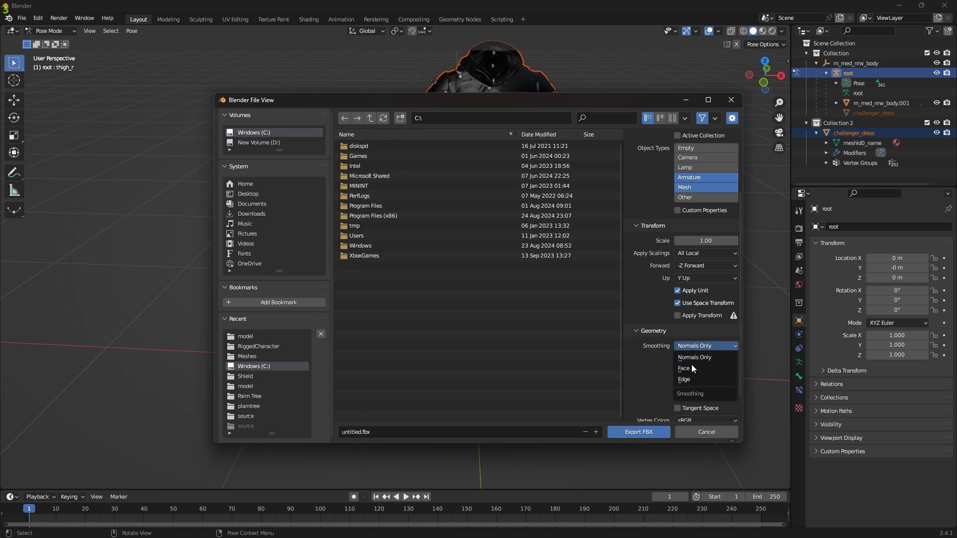
click(691, 368)
scroll(691, 370, down, 2)
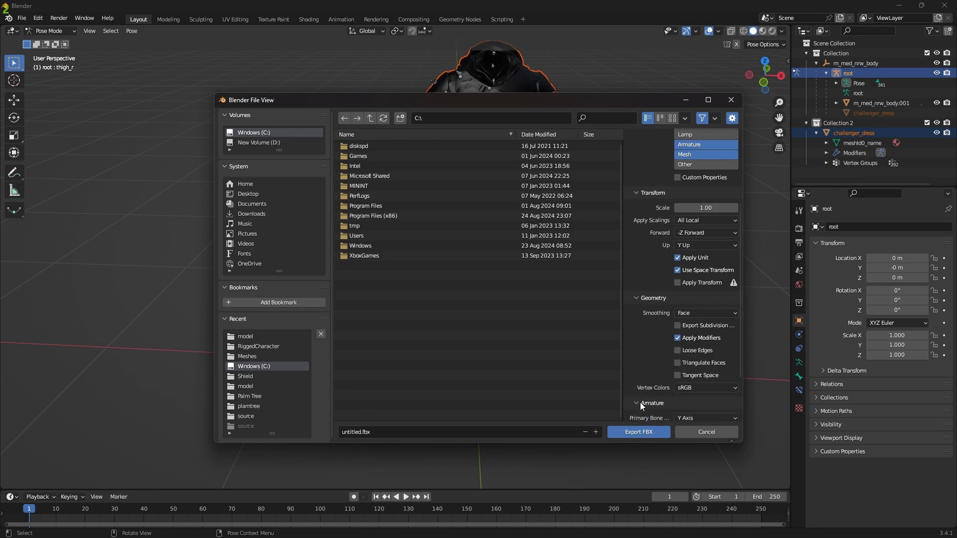
scroll(643, 398, down, 3)
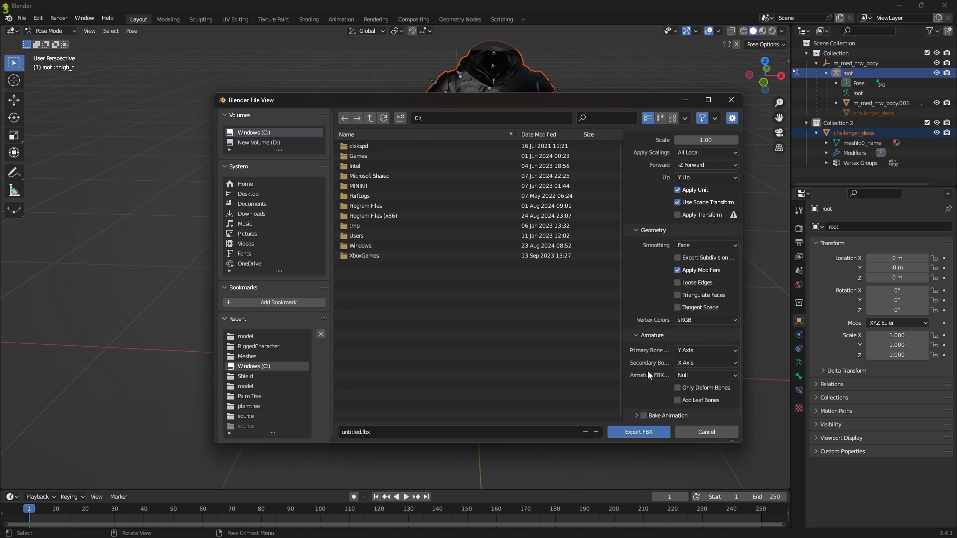
double_click(359, 432)
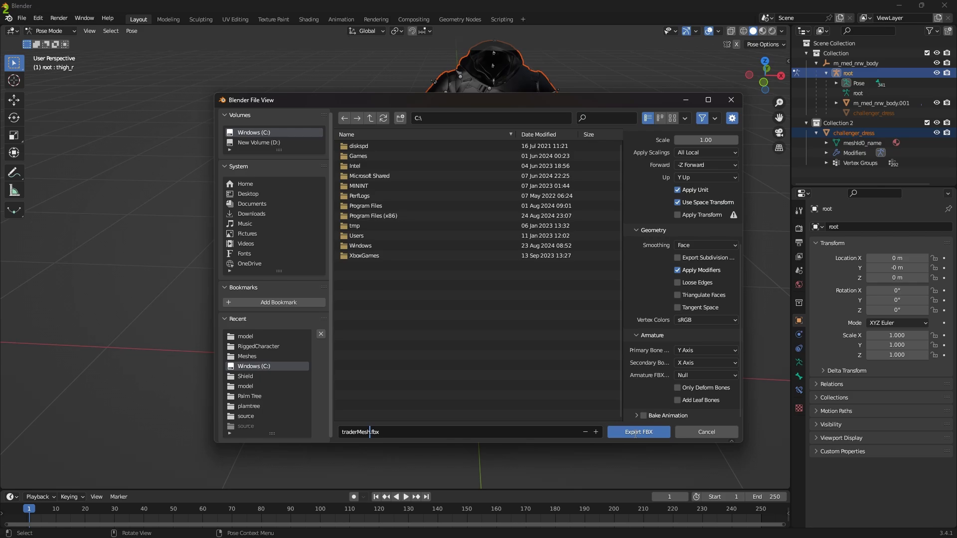
click(683, 435)
Step: Switch to the SwordAndShield project in Unreal Editor
key(alt+Tab)
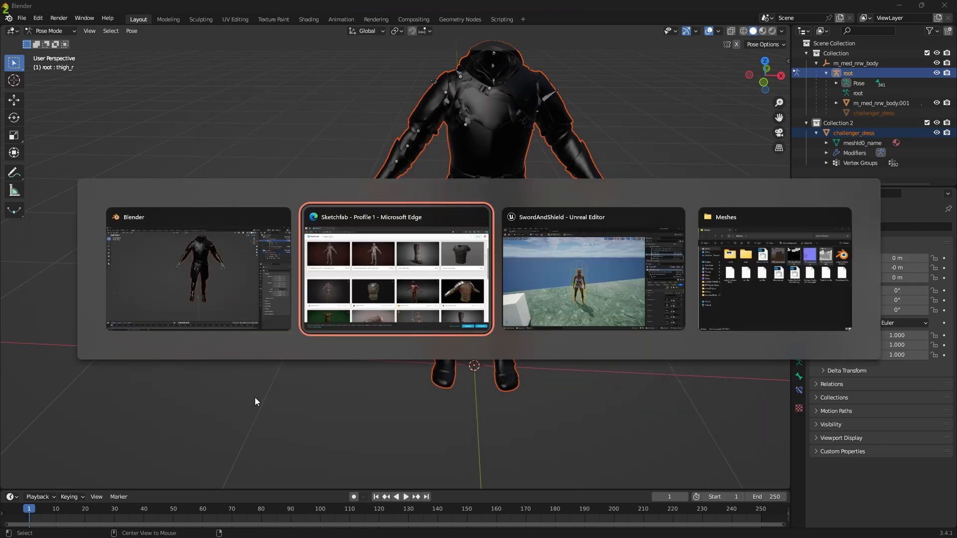
key(alt+Tab)
key(alt+Tab)
key(alt+Tab)
key(alt+Tab)
key(alt+Tab)
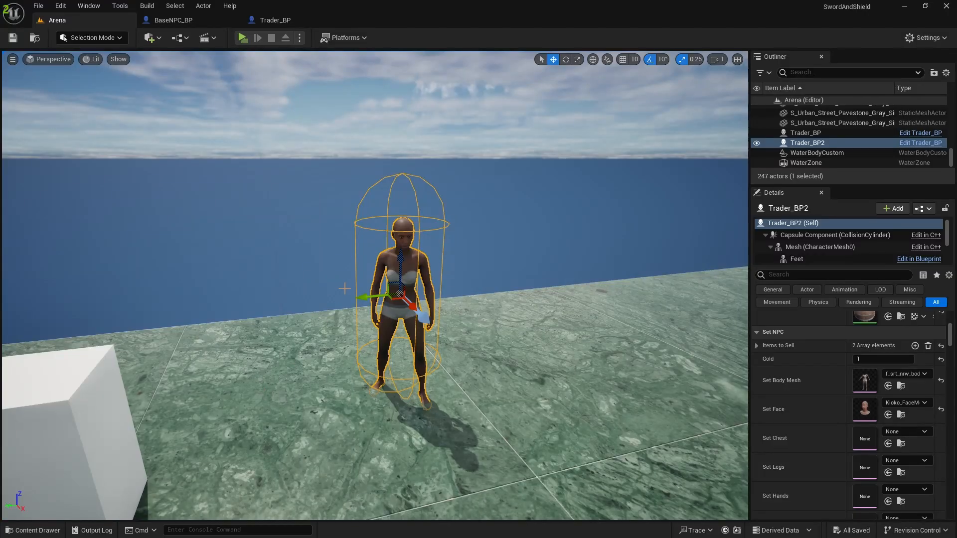
click(463, 314)
click(440, 181)
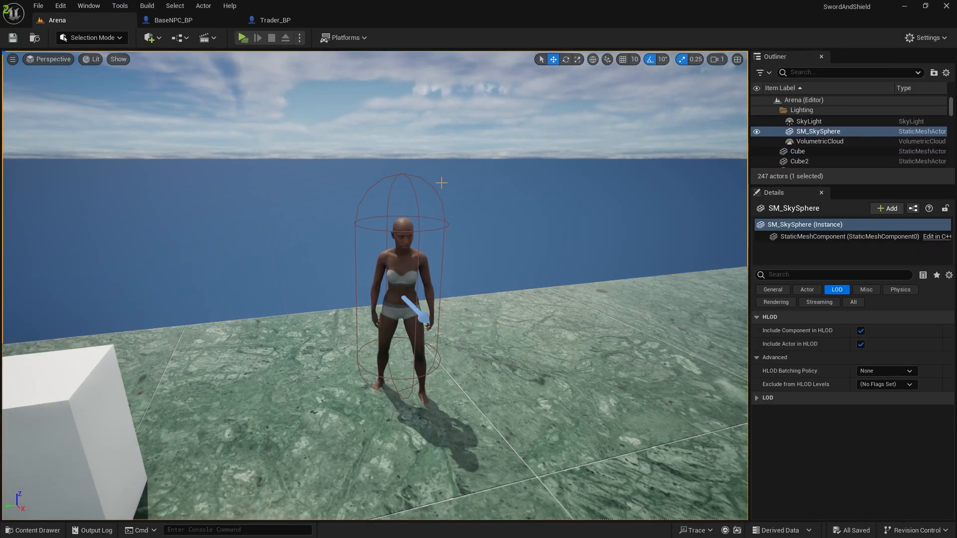
Step: Open the TraderArmor folder under ThirdPerson/Meshes in the project content
key(ctrl+space)
click(431, 391)
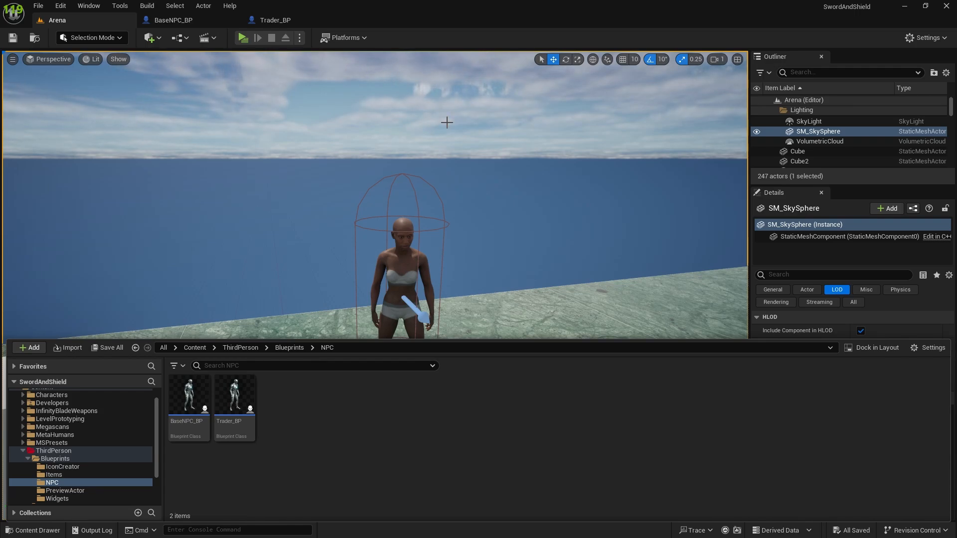
scroll(75, 492, down, 1)
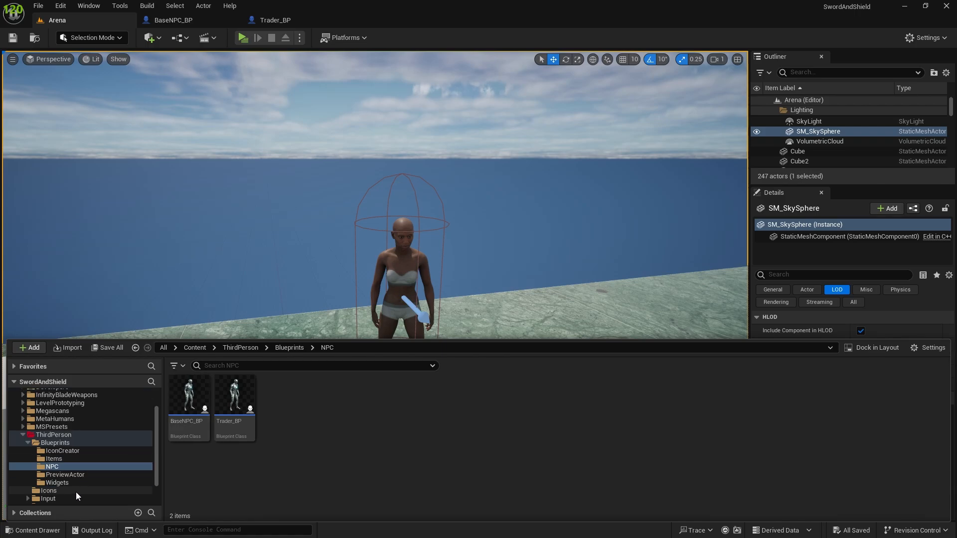
click(45, 437)
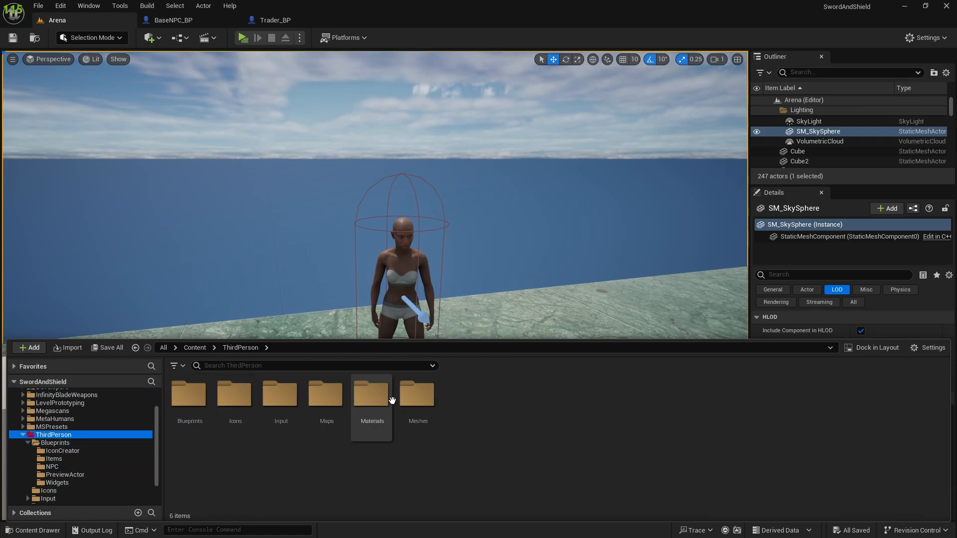
double_click(414, 395)
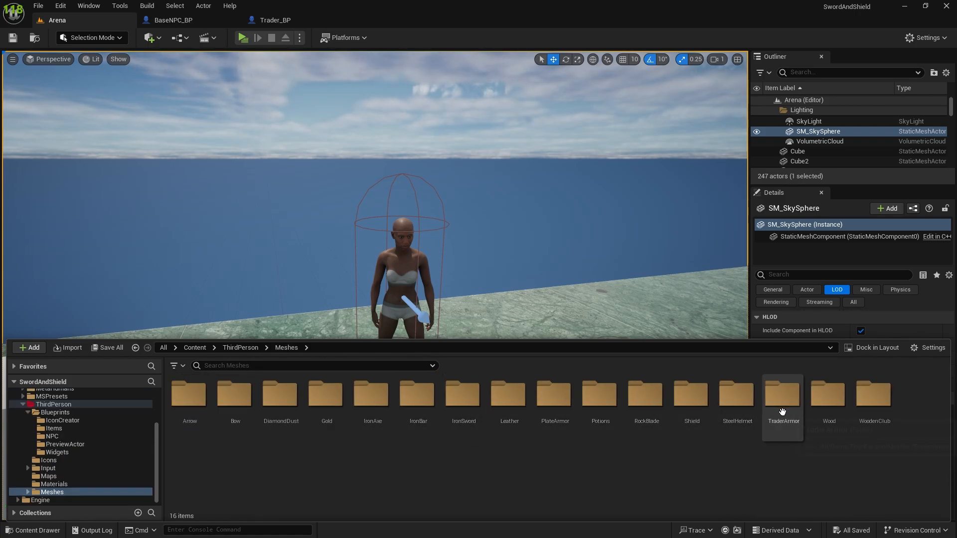
double_click(778, 436)
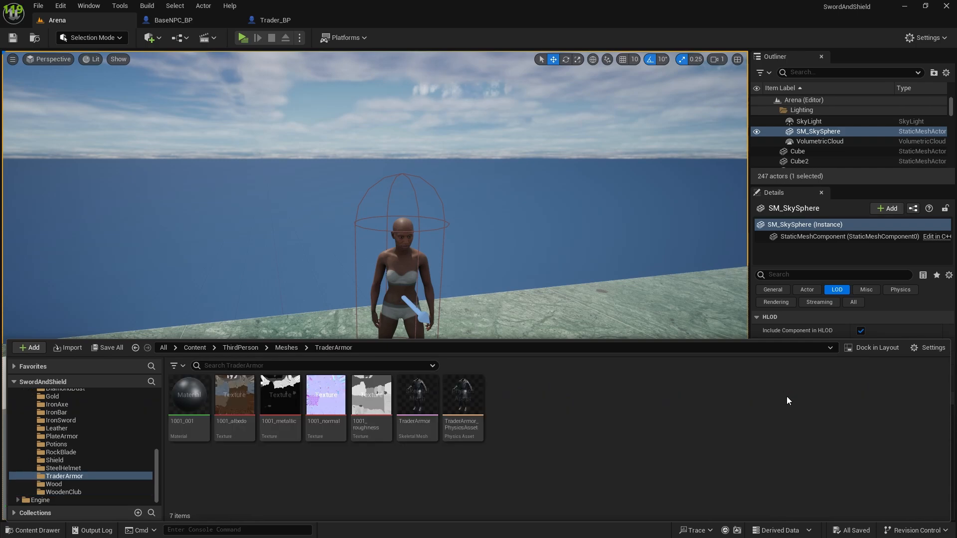
Step: Open the TraderArmor skeletal mesh to check the imported armor, and return to the Arena level
mouse_move(423, 413)
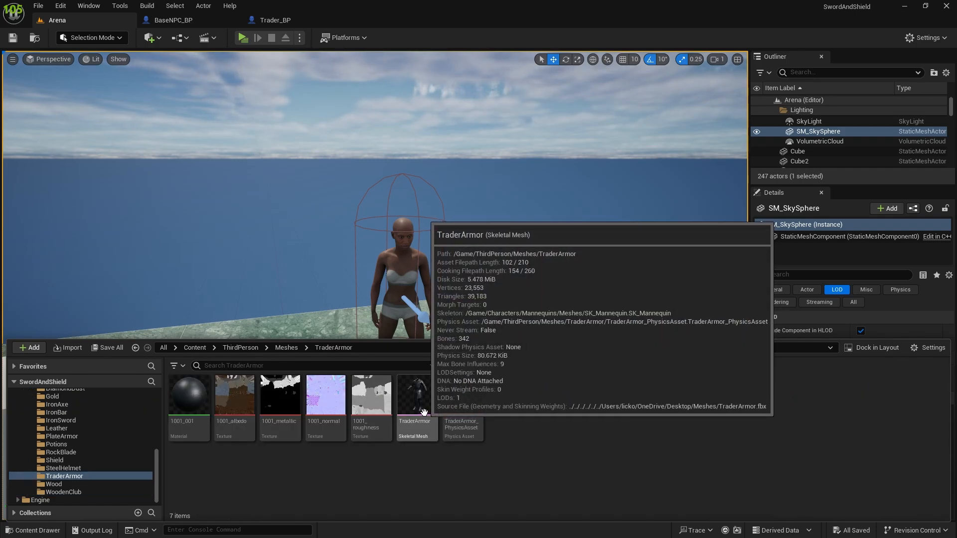
mouse_move(482, 422)
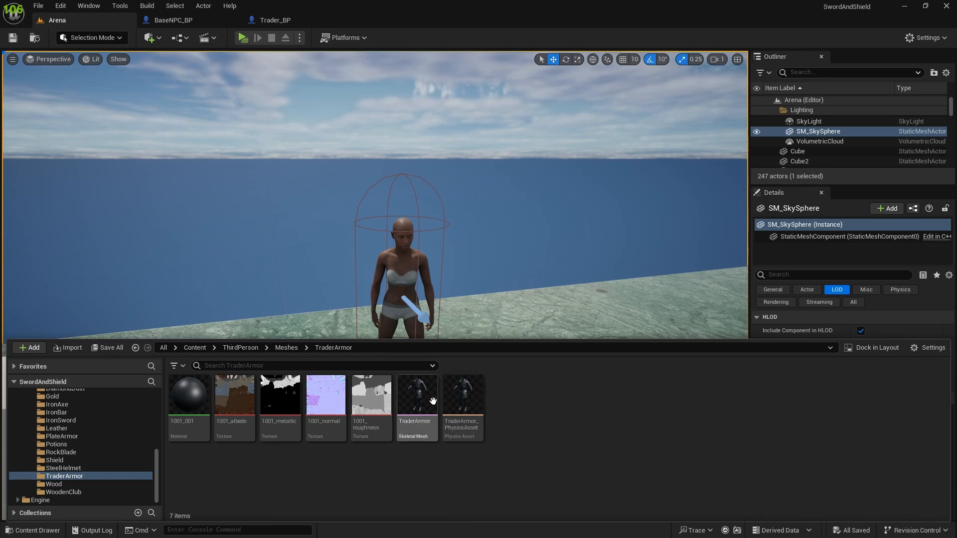
mouse_move(441, 391)
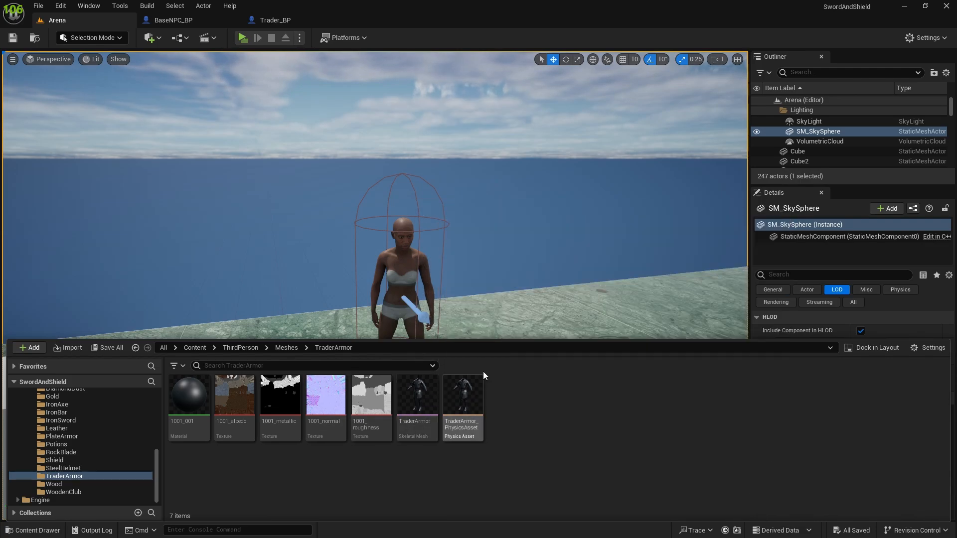
double_click(416, 391)
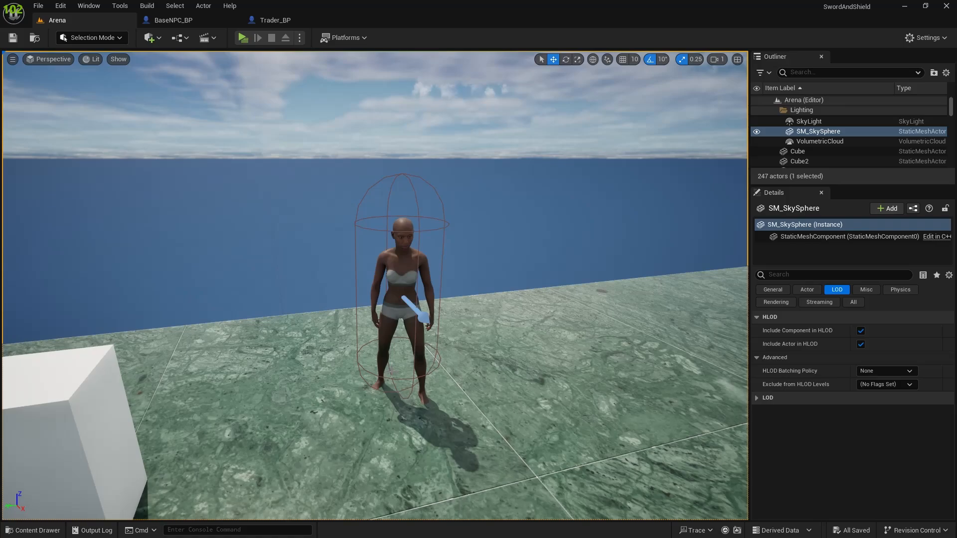
click(513, 469)
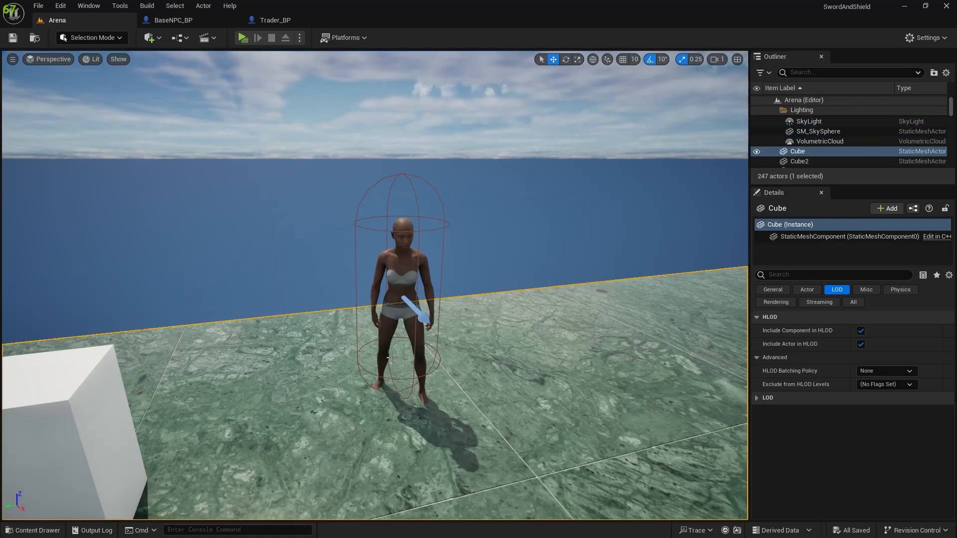
Step: Open the 1001_001 material from the TraderArmor folder and delete the Param node feeding its Base Color
key(ctrl+space)
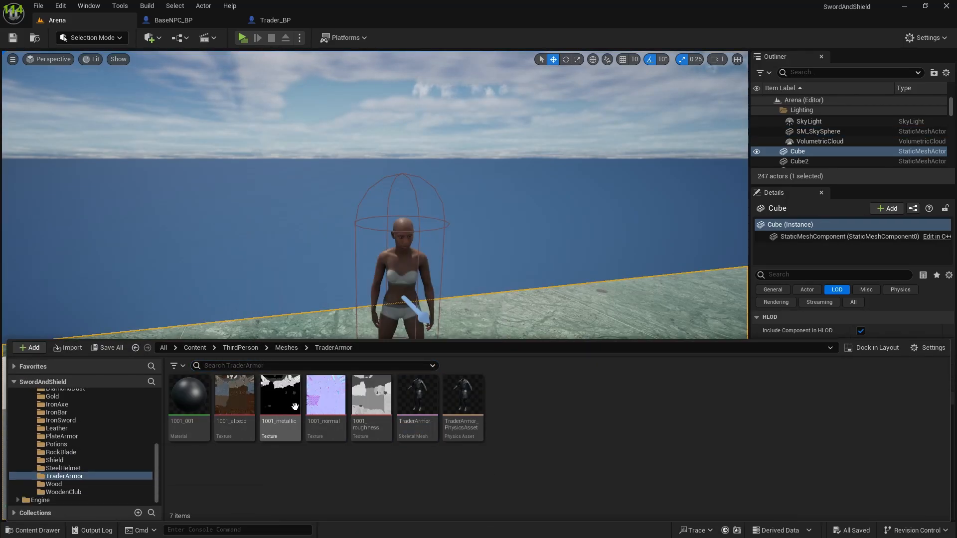
double_click(185, 402)
click(534, 107)
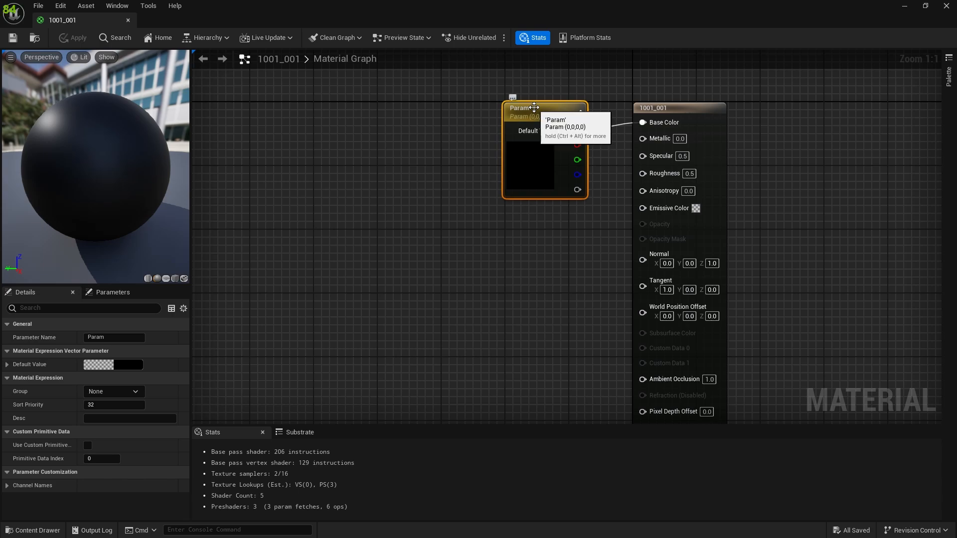
key(Delete)
Step: Add the 1001_albedo, 1001_metallic, 1001_normal and 1001_roughness textures to the material graph as texture samples
key(ctrl+space)
click(234, 399)
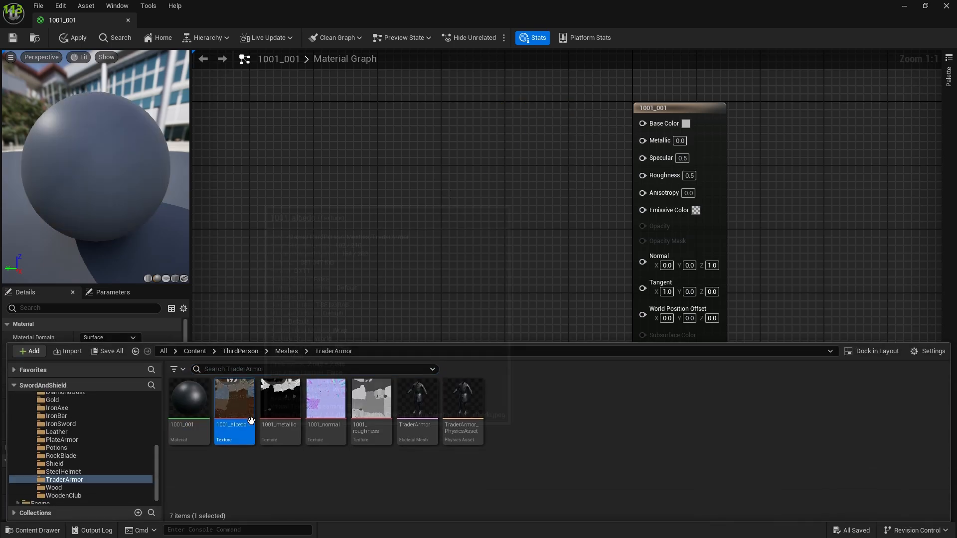
ctrl+click(280, 398)
ctrl+click(326, 398)
ctrl+click(371, 399)
drag(280, 399, 312, 133)
Step: Connect the albedo texture to Base Color, metallic to Metallic and normal to Normal, then apply and close the material
drag(400, 147, 642, 122)
drag(510, 172, 491, 354)
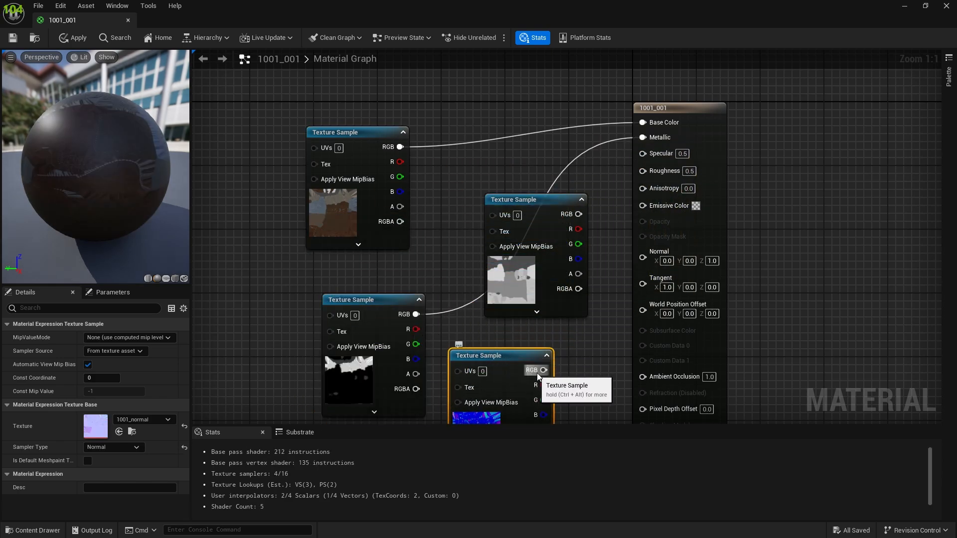
drag(543, 370, 653, 262)
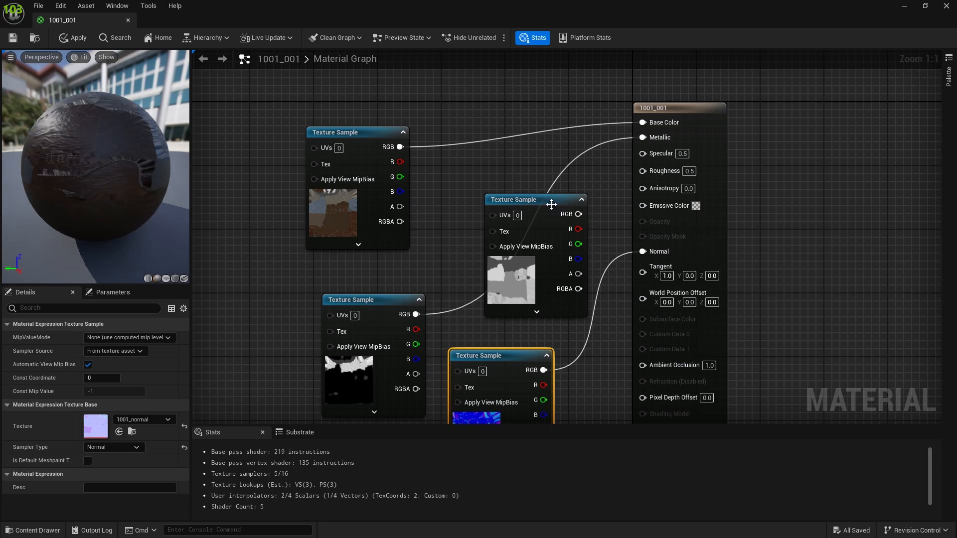
click(513, 229)
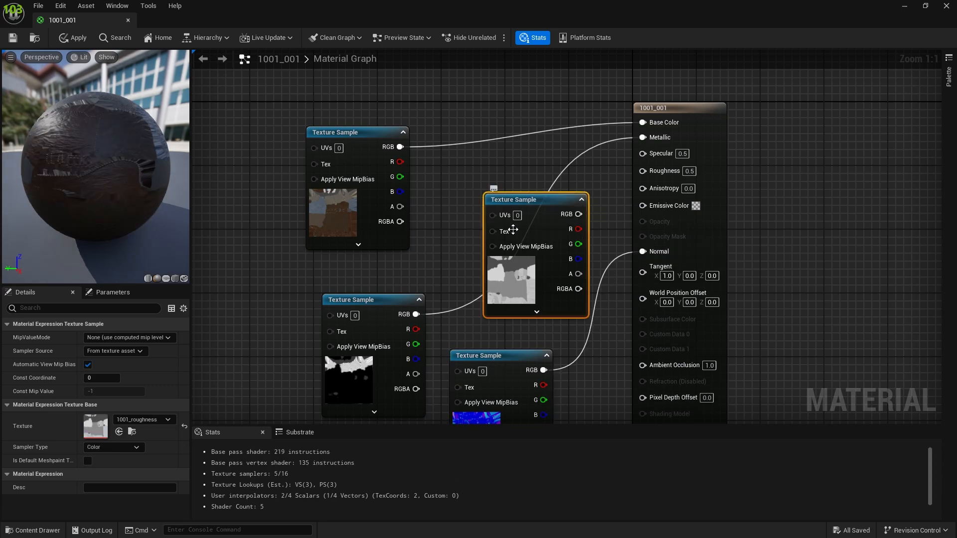
click(74, 37)
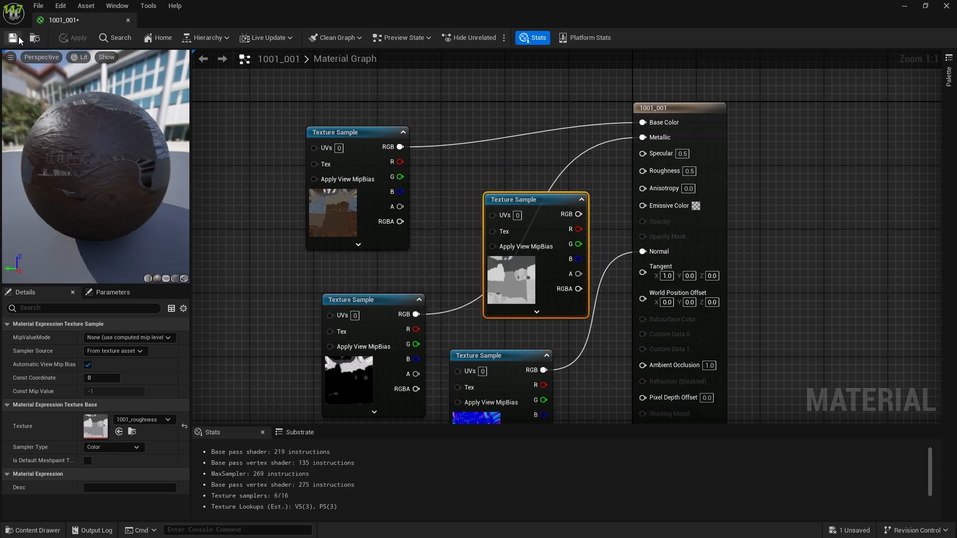
click(128, 20)
Step: Open the TraderArmor skeletal mesh and examine its textured surface up close from the front
key(ctrl+space)
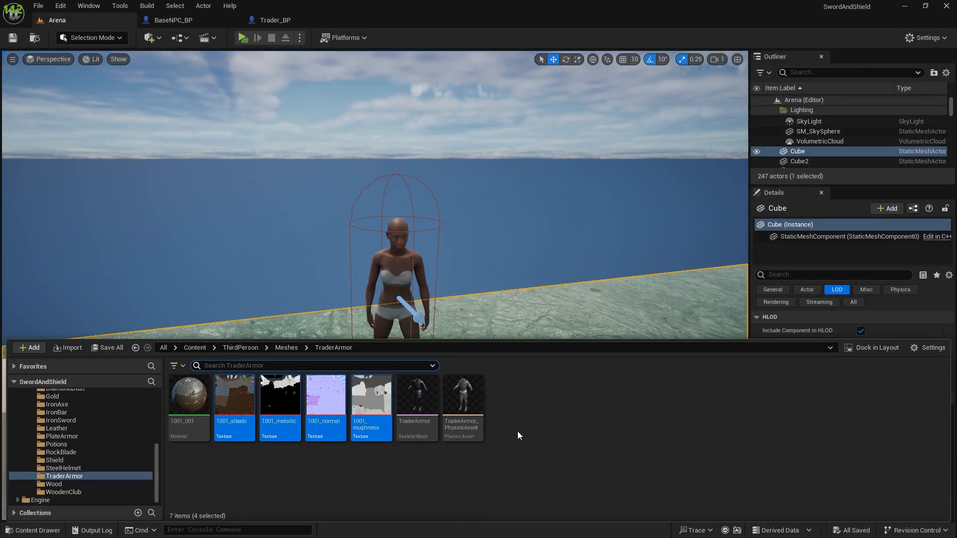
double_click(409, 397)
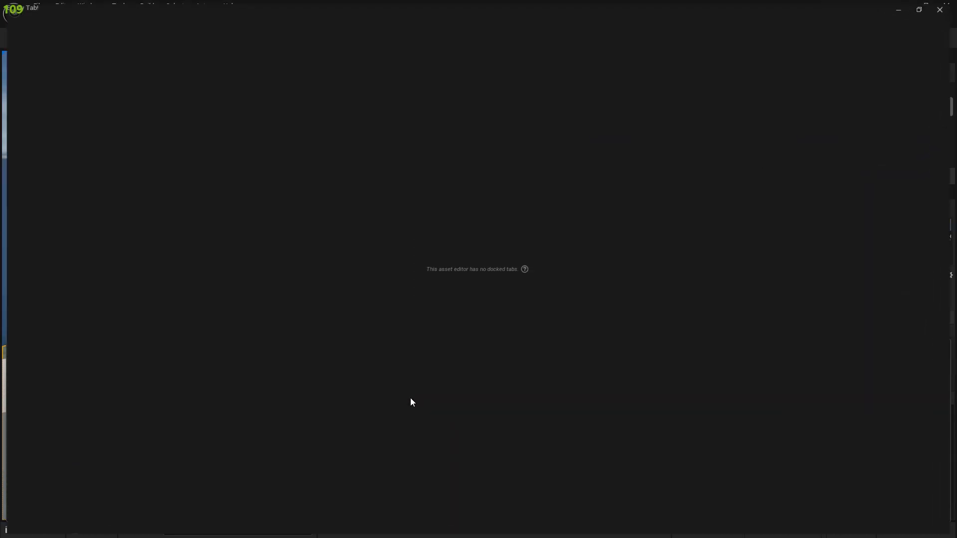
scroll(391, 282, up, 5)
scroll(390, 282, down, 5)
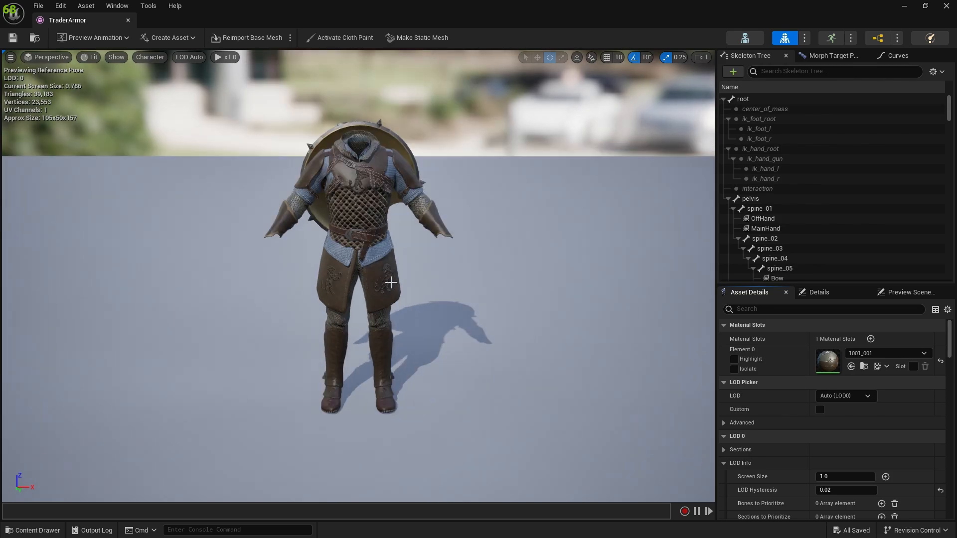
middle_drag(386, 253, 344, 282)
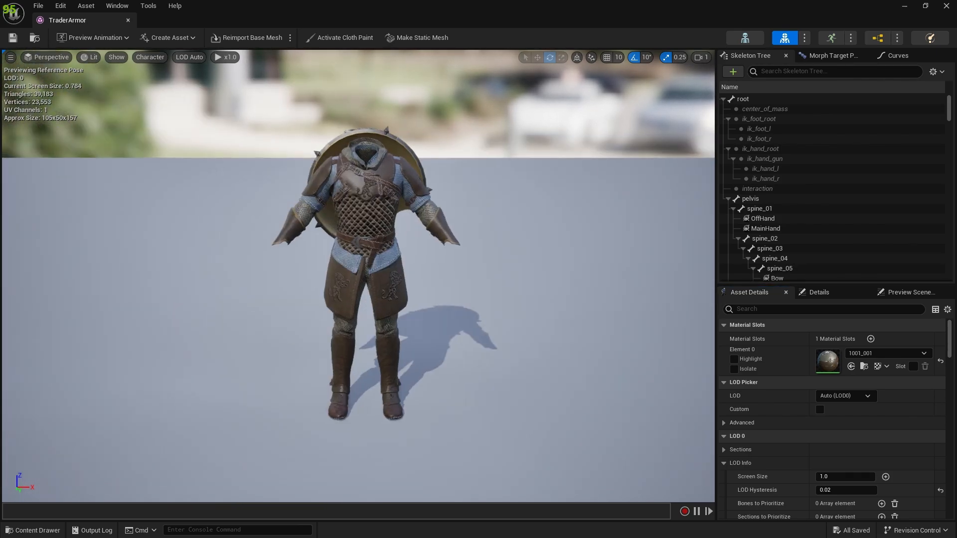
scroll(417, 259, up, 5)
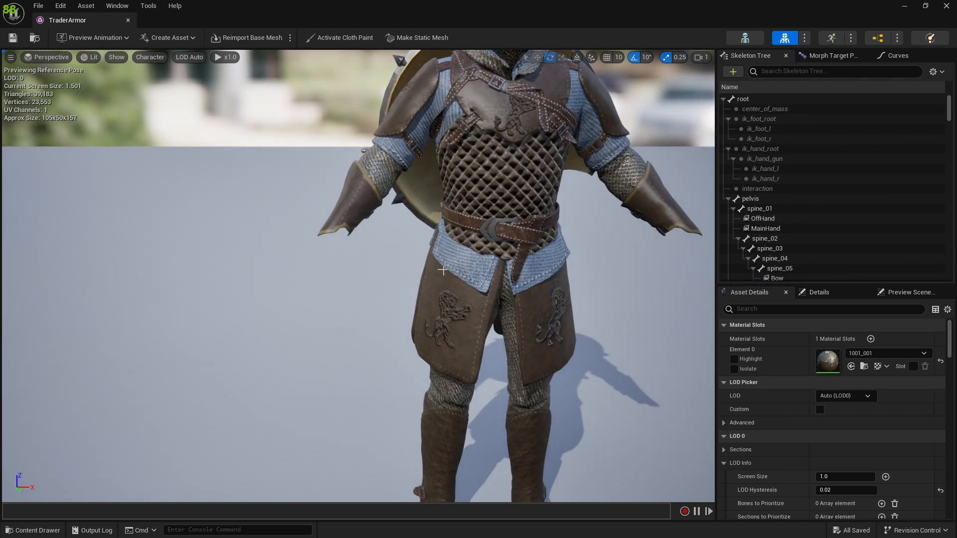
Step: Look over the whole textured TraderArmor mesh, close its editor and select the Trader_BP2 character in the level
scroll(456, 269, down, 3)
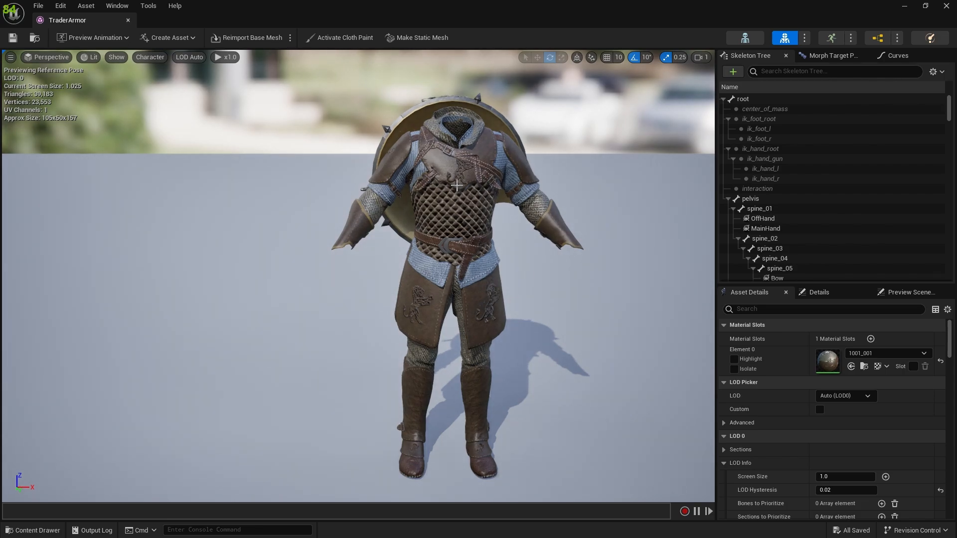
scroll(440, 215, up, 3)
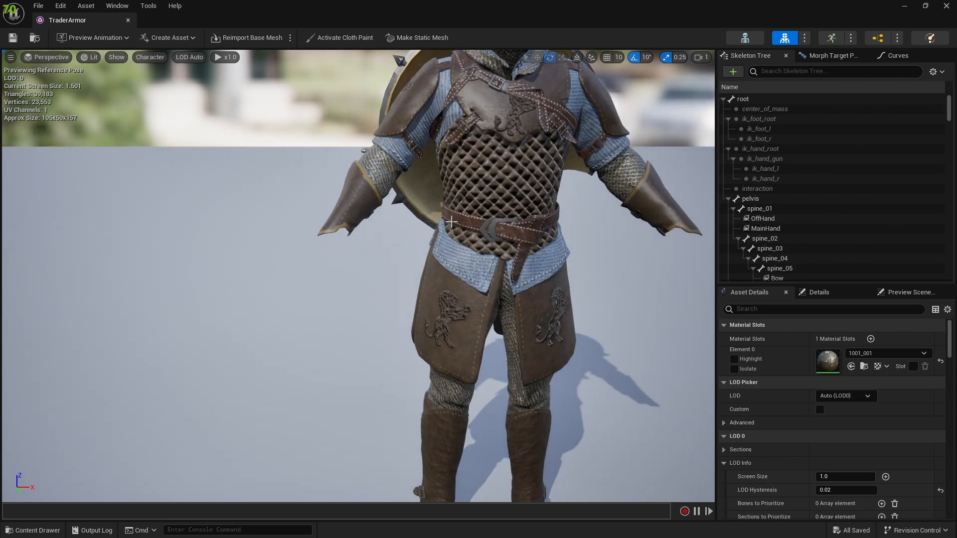
scroll(451, 221, down, 5)
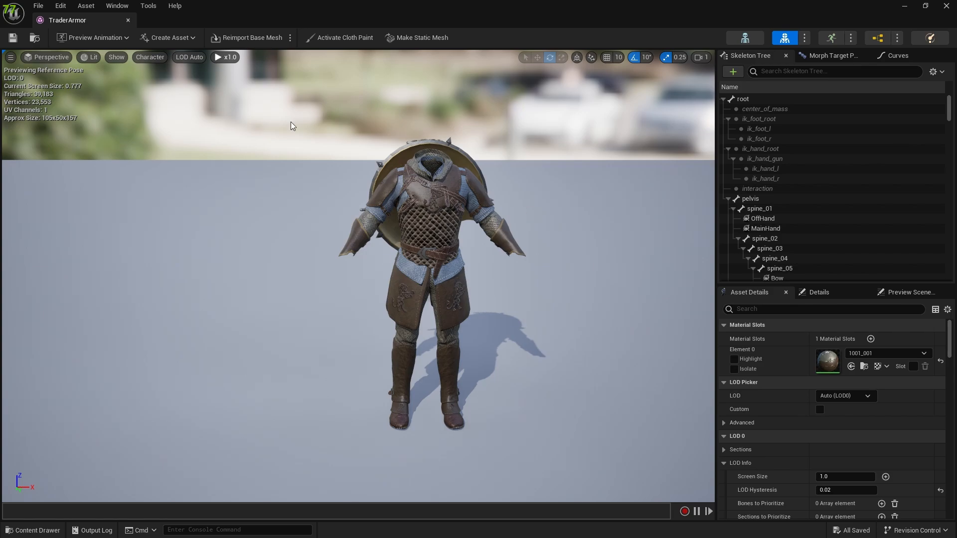
click(128, 20)
click(398, 271)
key(s)
mouse_move(399, 271)
right_down()
mouse_move(418, 276)
mouse_move(394, 274)
right_up()
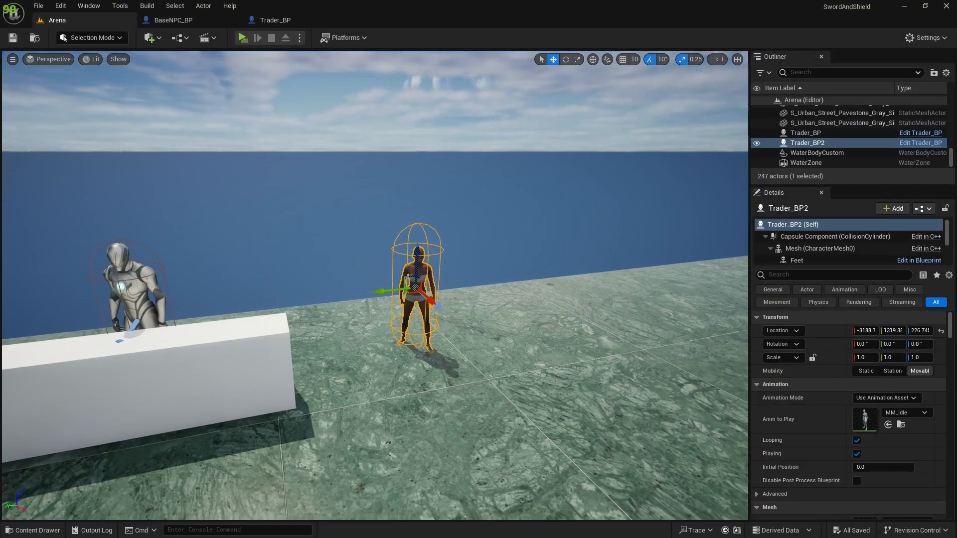
Step: Reopen the TraderArmor skeletal mesh from the TraderArmor folder, examine its belt and skirt details up close, and close it
key(ctrl+space)
click(398, 276)
key(ctrl+space)
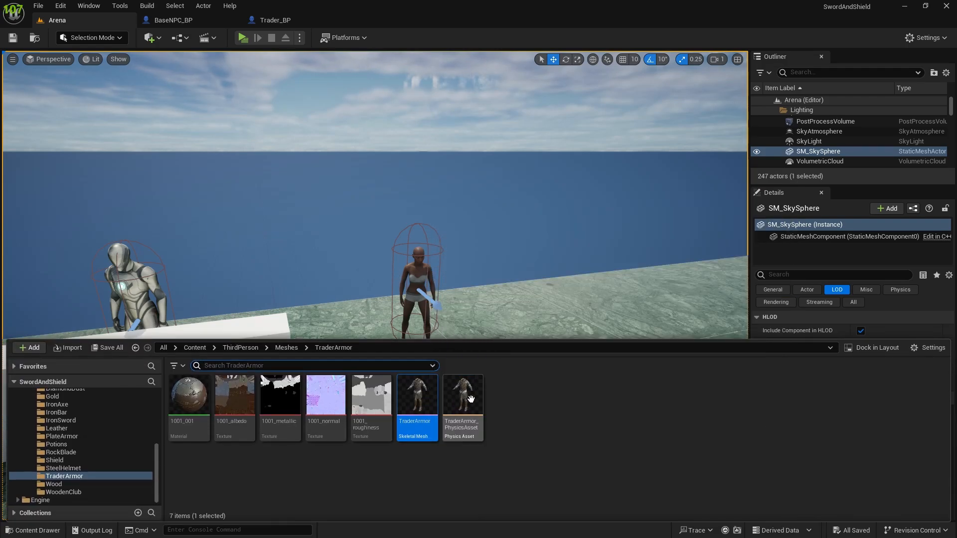
click(470, 399)
click(538, 420)
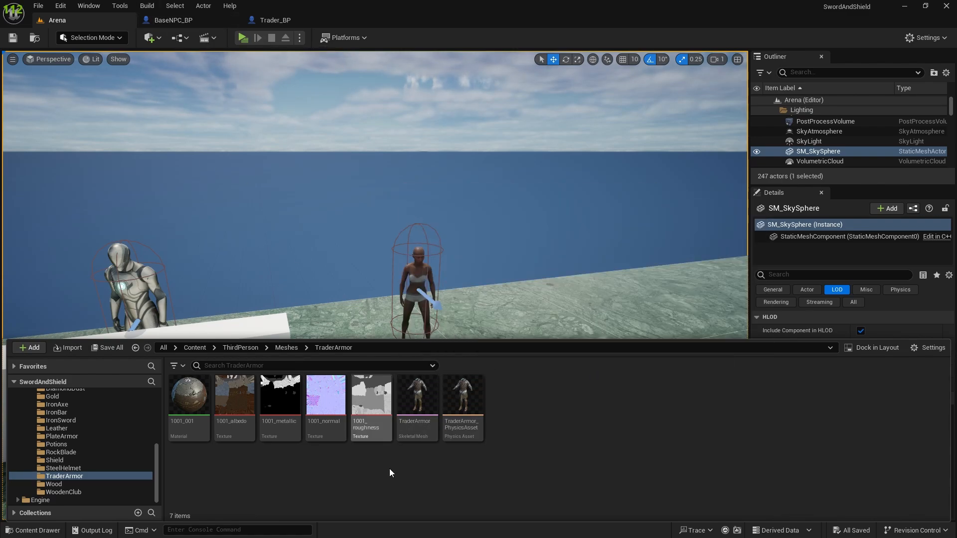
double_click(412, 400)
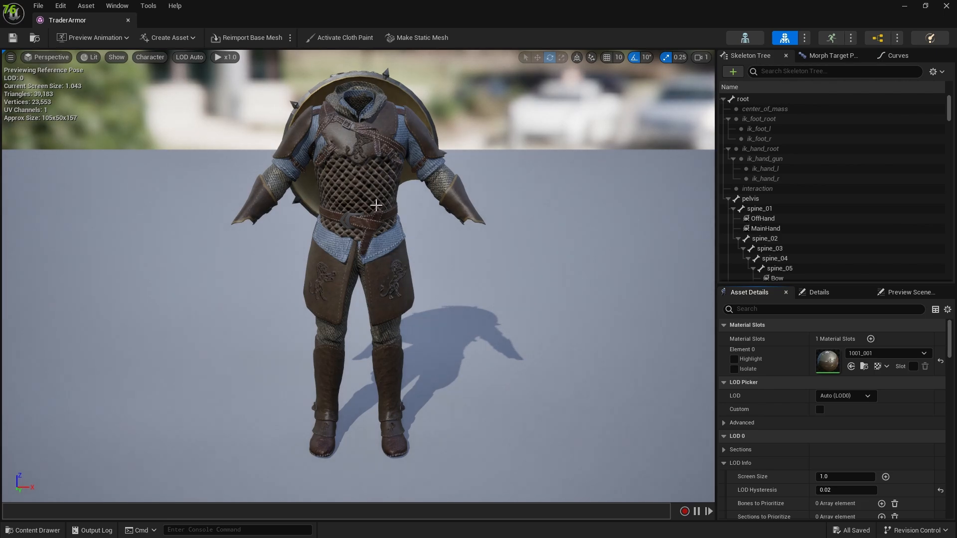
scroll(350, 286, up, 5)
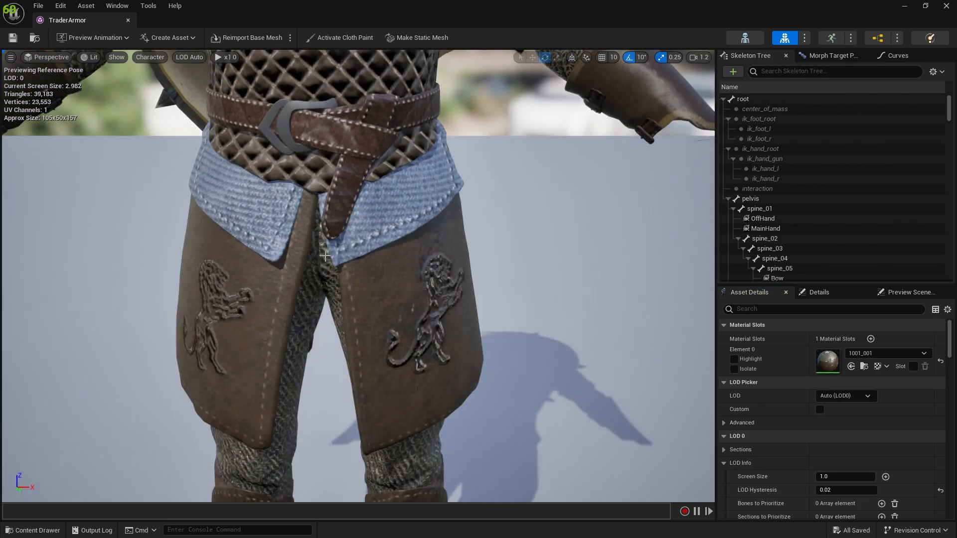
scroll(357, 197, down, 5)
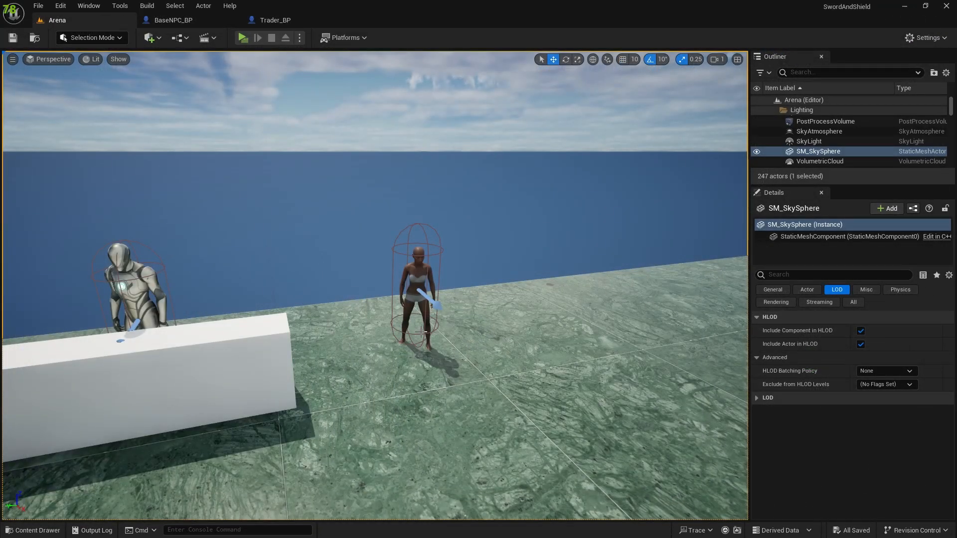
key(ctrl+space)
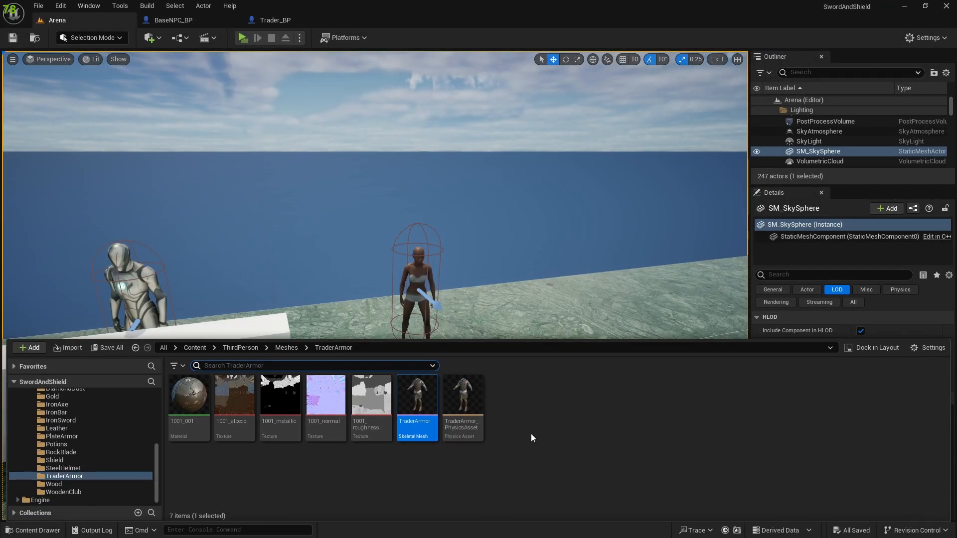
Step: Set the Chest mesh of the Trader_BP2 character in the level to the TraderArmor skeletal mesh
click(422, 273)
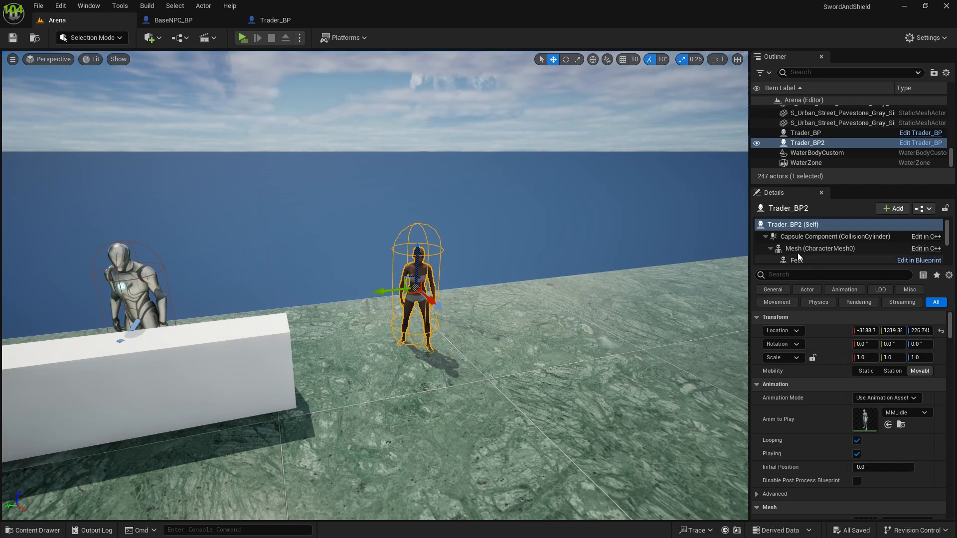
scroll(787, 238, down, 3)
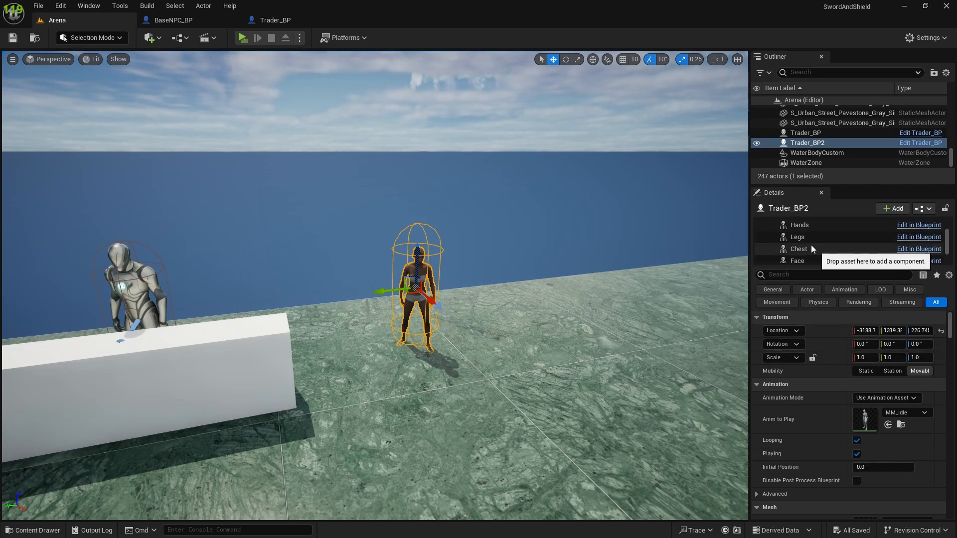
scroll(803, 233, up, 3)
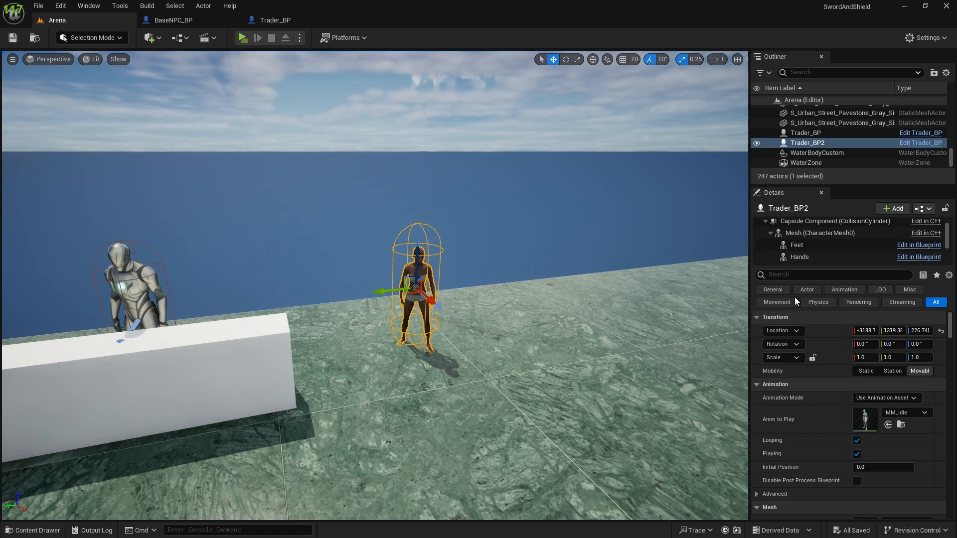
scroll(775, 421, down, 10)
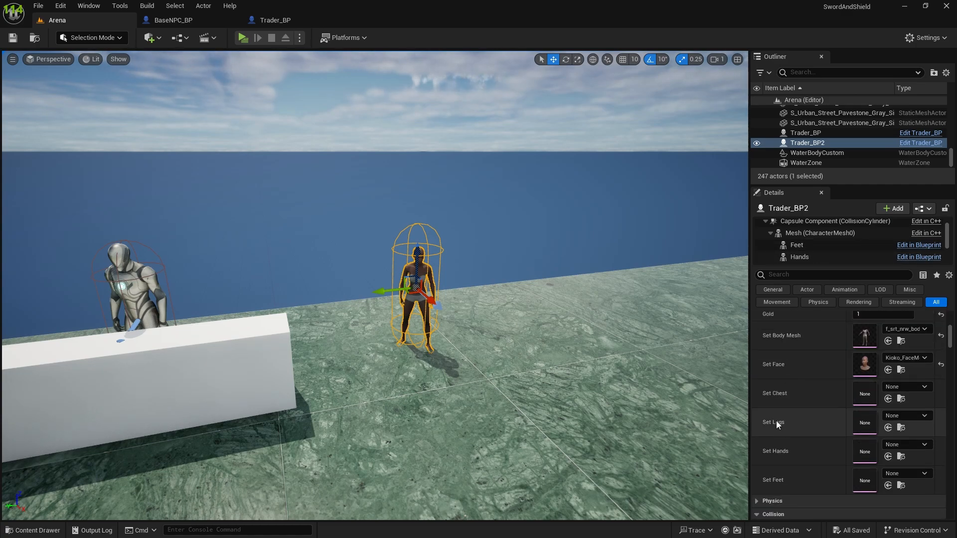
click(892, 387)
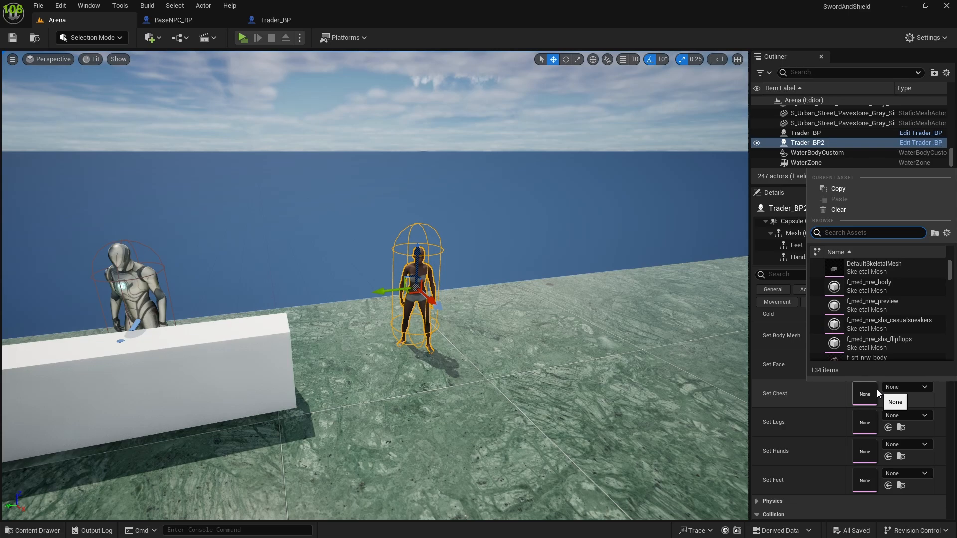
text(trader)
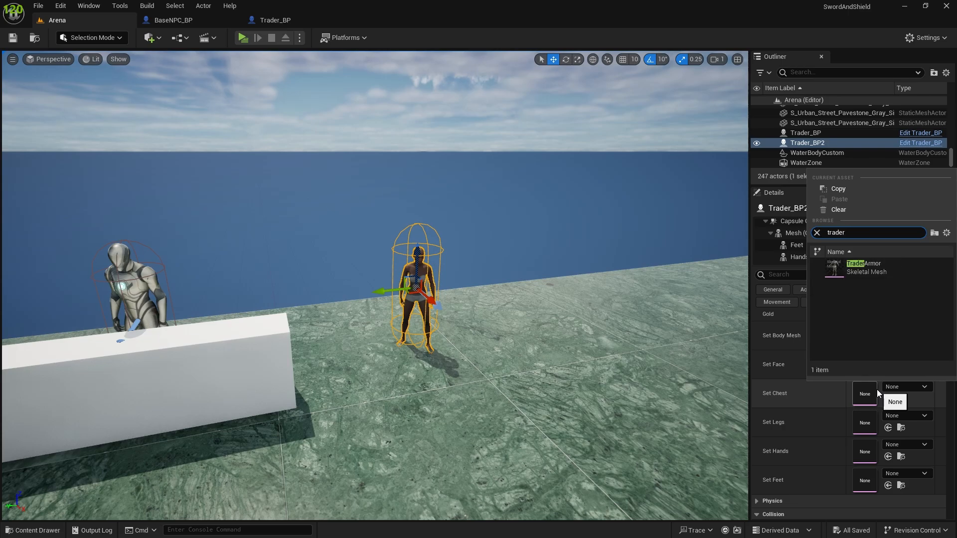
click(844, 273)
Step: Examine how the armor fits the Trader_BP2 body, from the head and chest down to the feet
key(f)
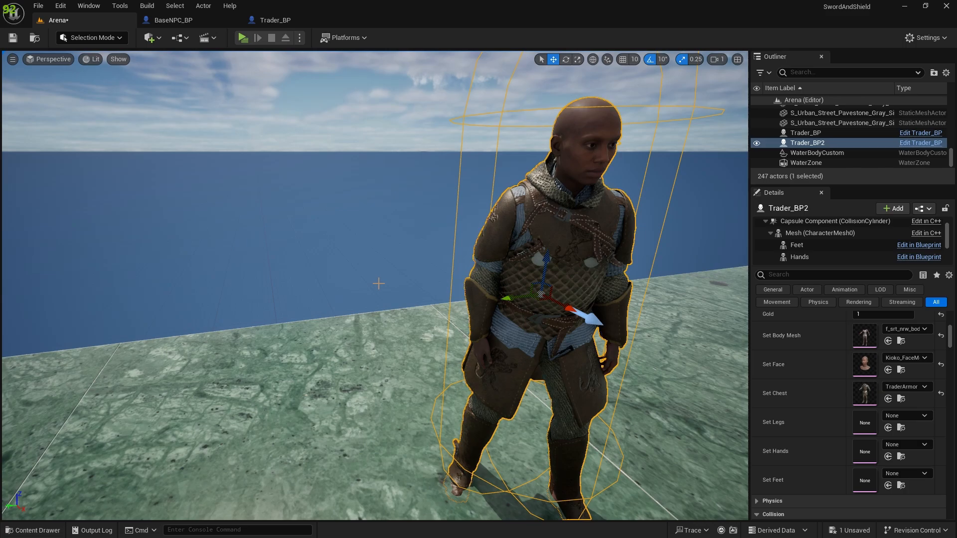
mouse_move(538, 310)
right_down()
mouse_move(568, 309)
mouse_move(538, 309)
right_up()
scroll(543, 309, down, 1)
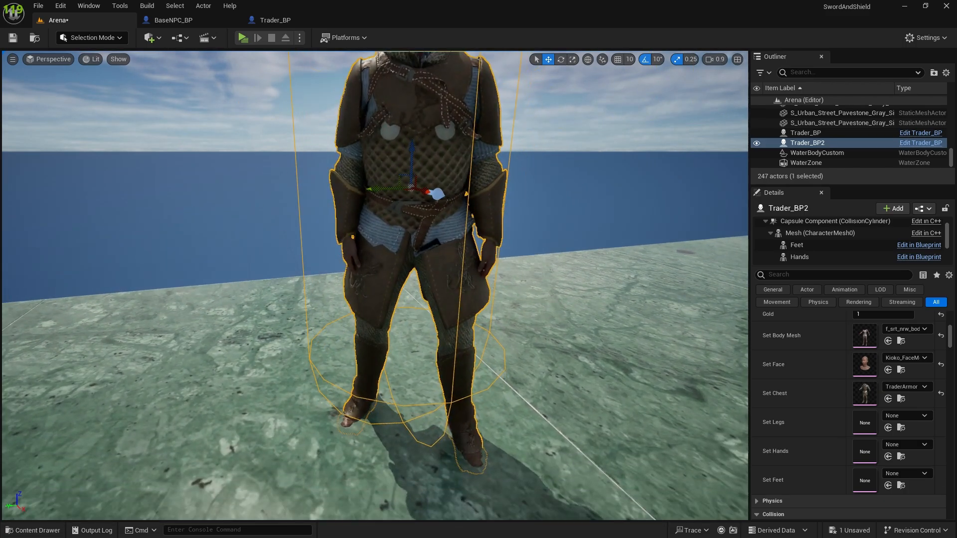
mouse_move(500, 248)
right_down()
mouse_move(550, 256)
mouse_move(501, 244)
right_up()
scroll(504, 244, up, 5)
scroll(513, 249, down, 5)
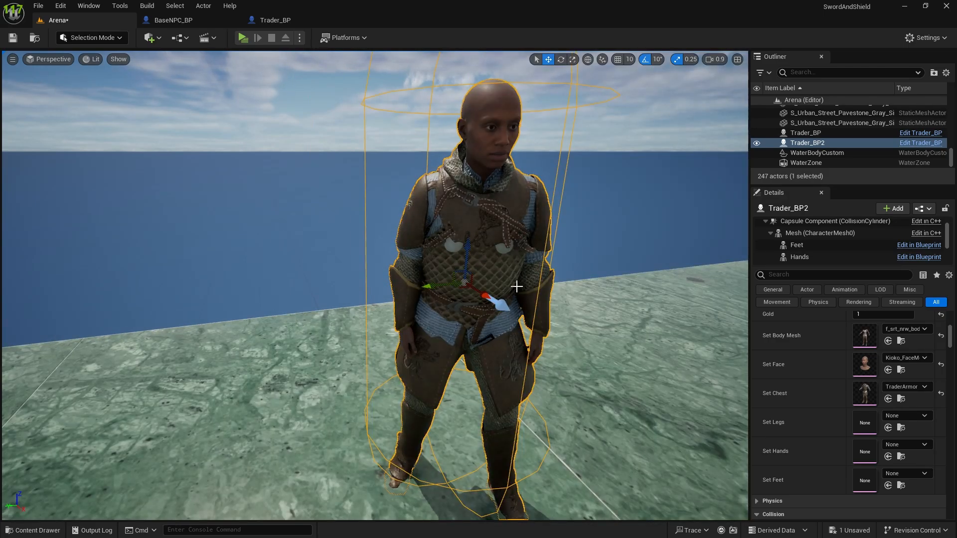
middle_drag(496, 308, 502, 344)
scroll(241, 173, down, 3)
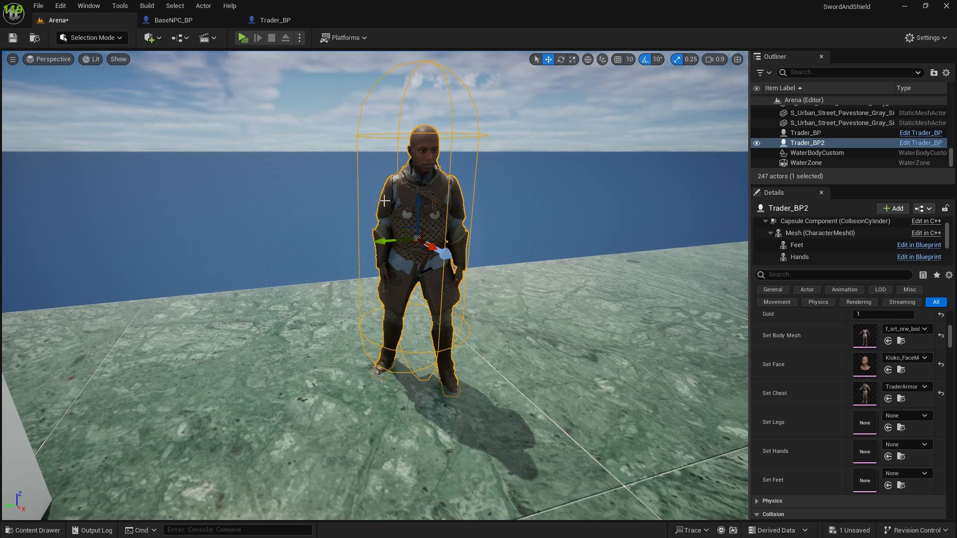
scroll(384, 200, up, 4)
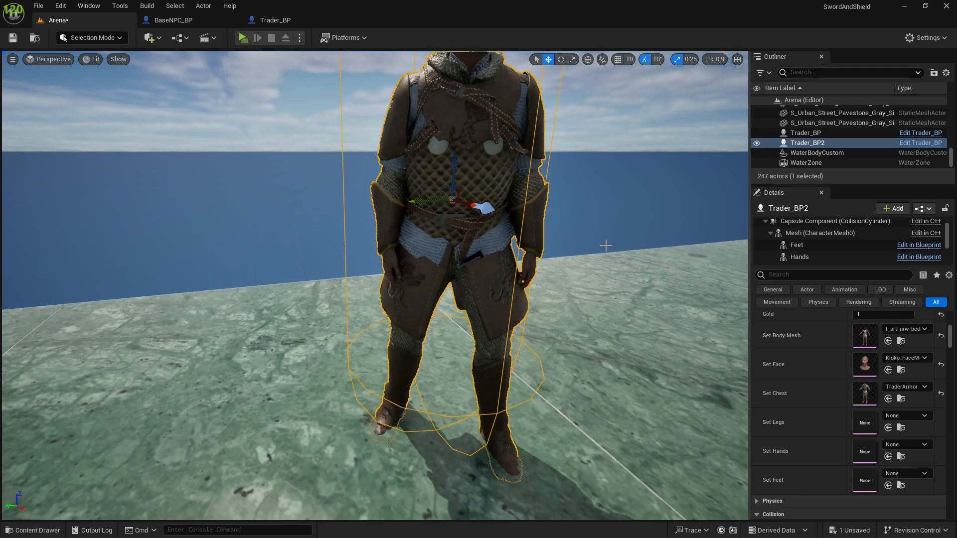
Step: Change Trader_BP2's body mesh to m_med_nrw_body
click(906, 329)
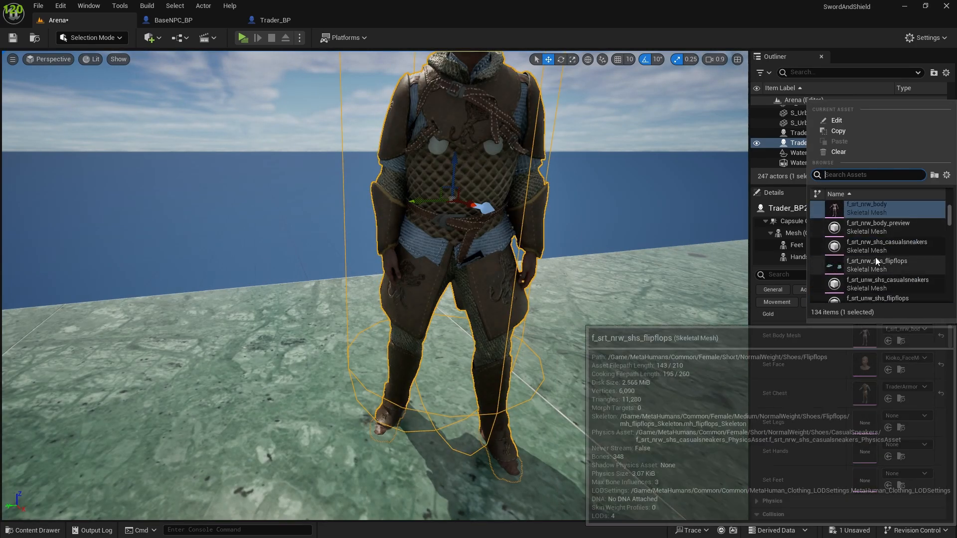
scroll(876, 260, down, 5)
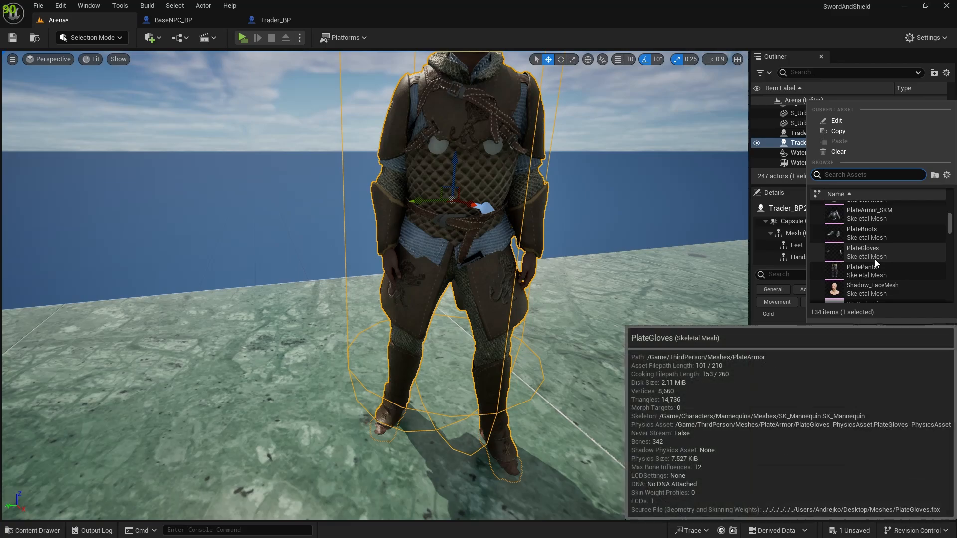
scroll(872, 261, up, 5)
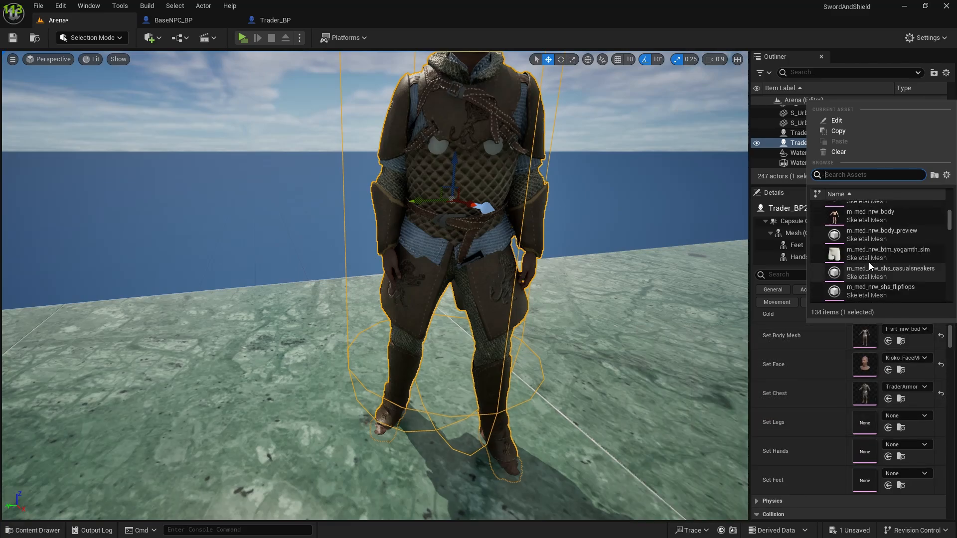
scroll(868, 262, up, 4)
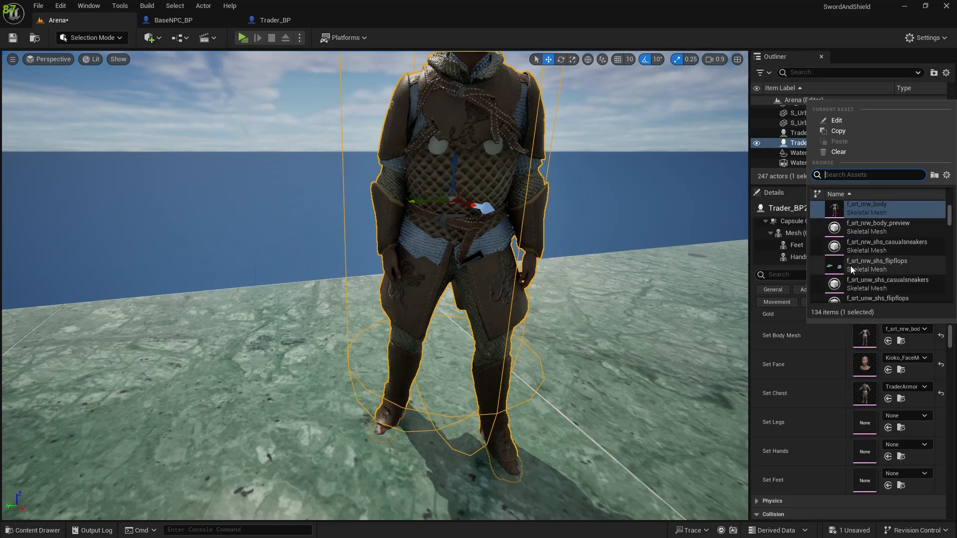
scroll(850, 266, down, 4)
click(848, 266)
Step: Check the armor's fit on the trader's new body from several distances, including the hands, legs and head
scroll(539, 264, down, 5)
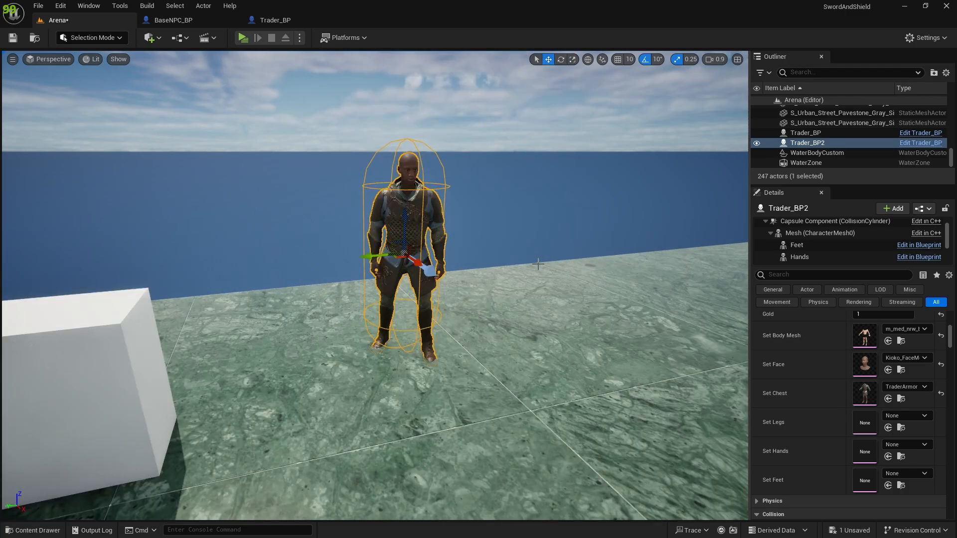
scroll(456, 230, up, 6)
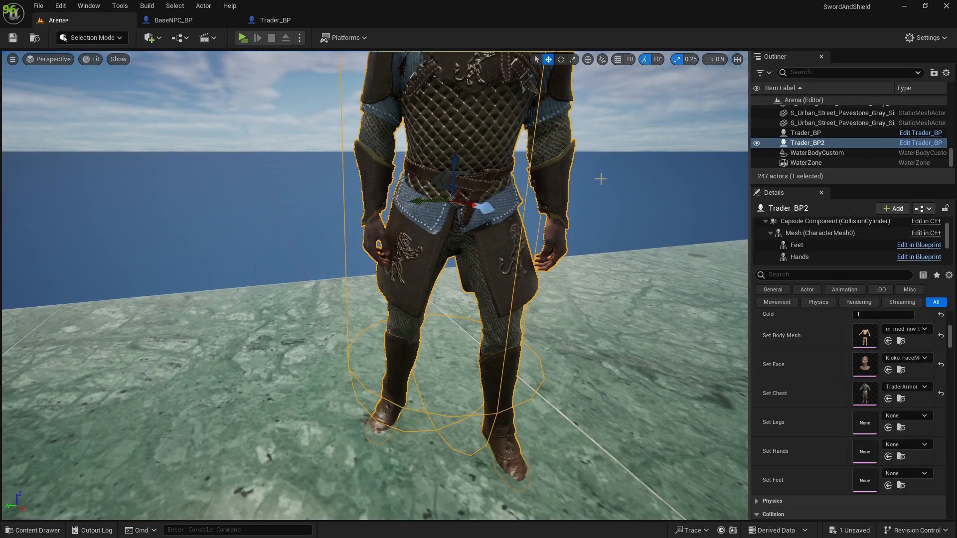
mouse_move(601, 179)
middle_down()
mouse_move(600, 230)
mouse_move(599, 189)
middle_up()
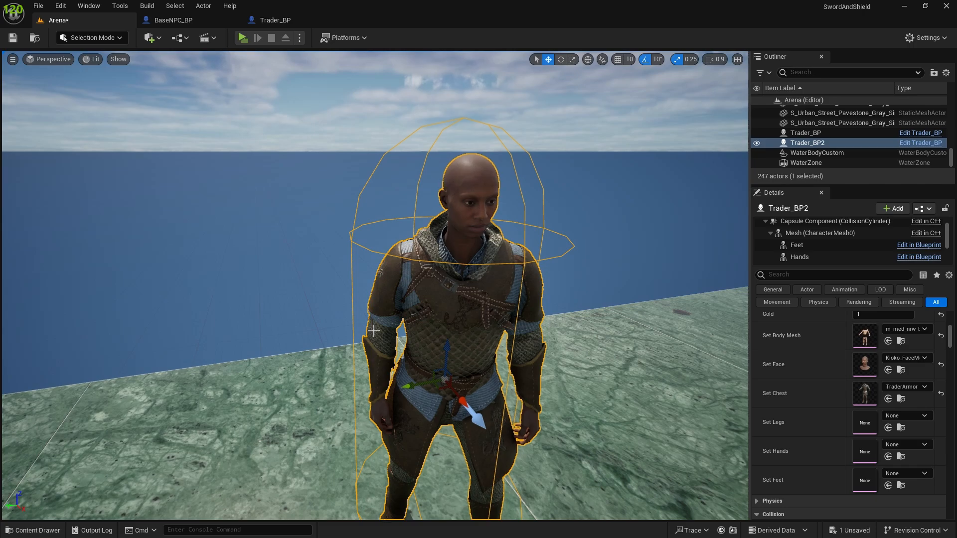
middle_drag(456, 341, 458, 463)
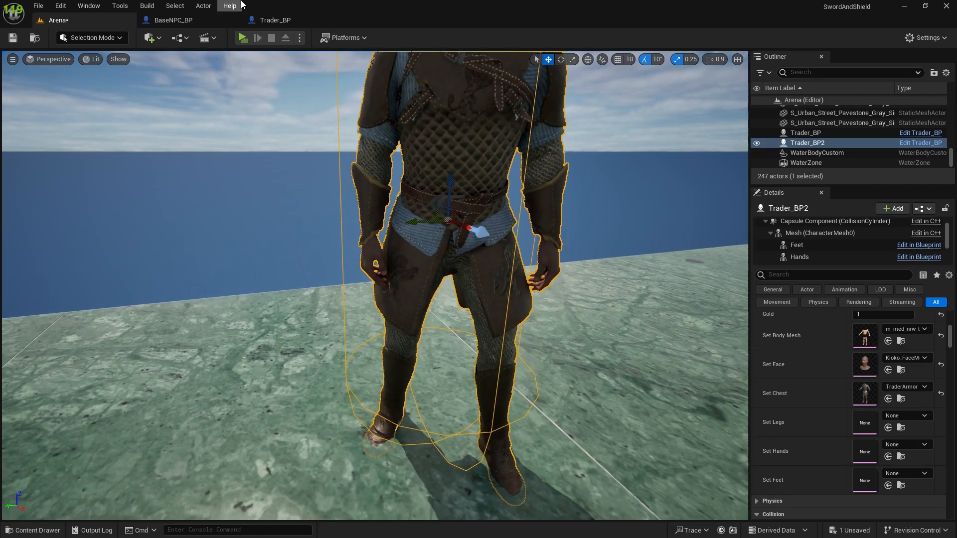
Step: Play-test the level, run the player up to the armored trader to view the outfit in game, and stop the preview
click(240, 35)
key(w)
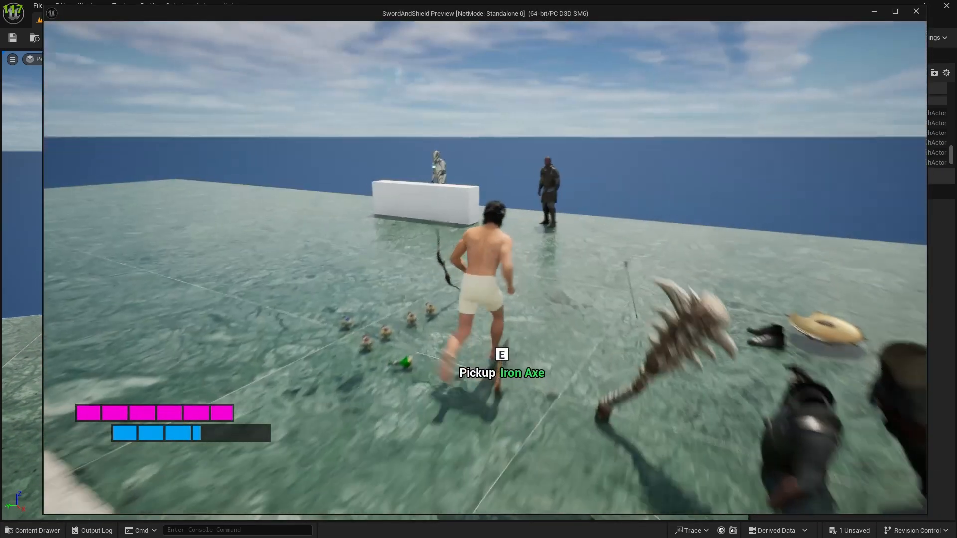
key(w)
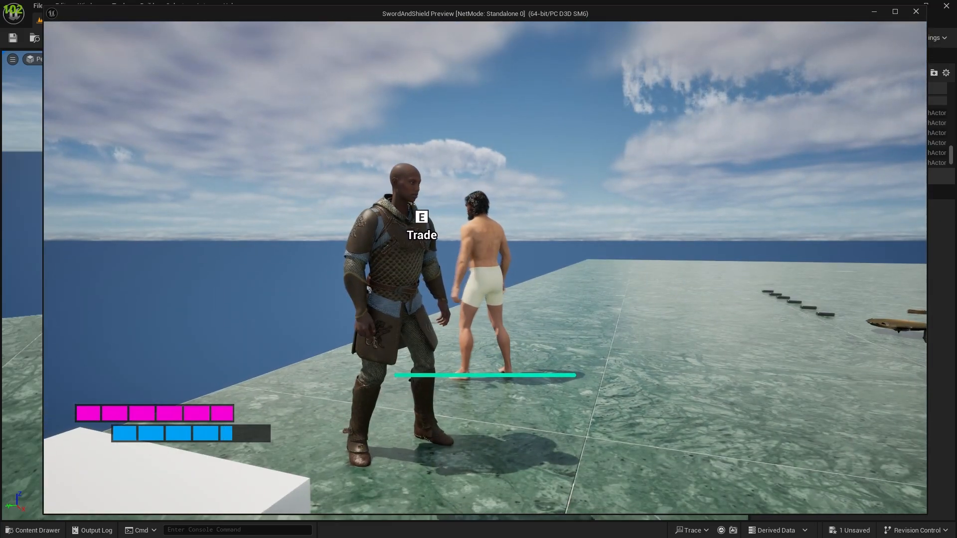
key(e)
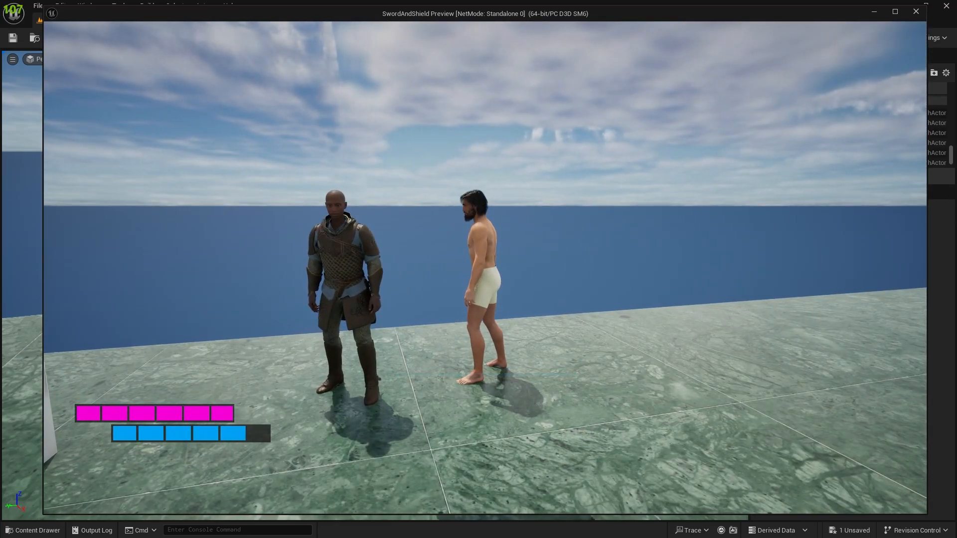
key(s)
key(a)
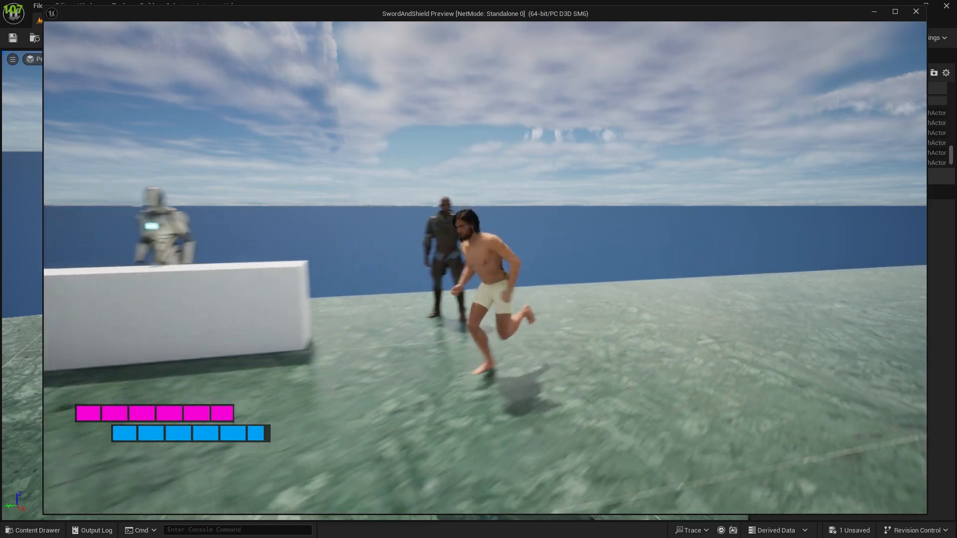
key(Escape)
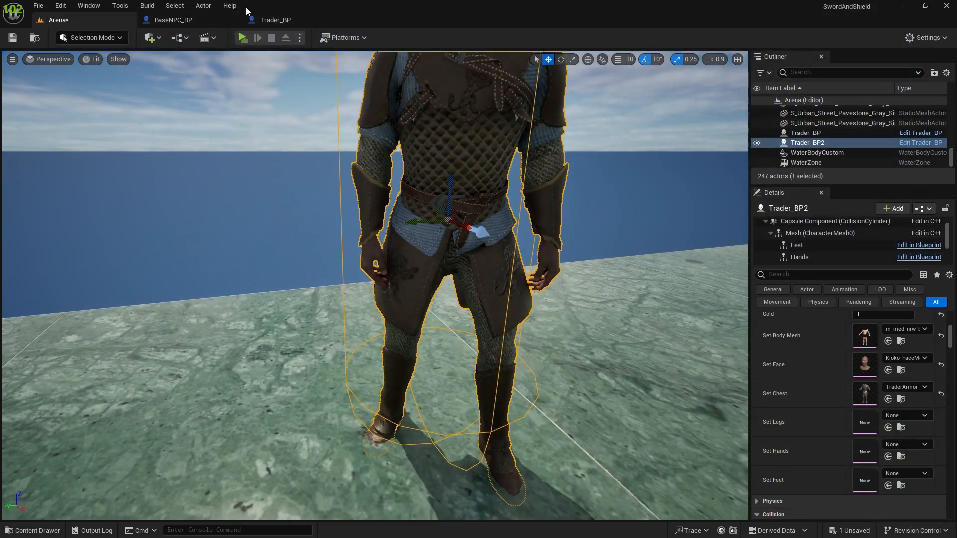
scroll(473, 218, down, 3)
scroll(441, 322, up, 2)
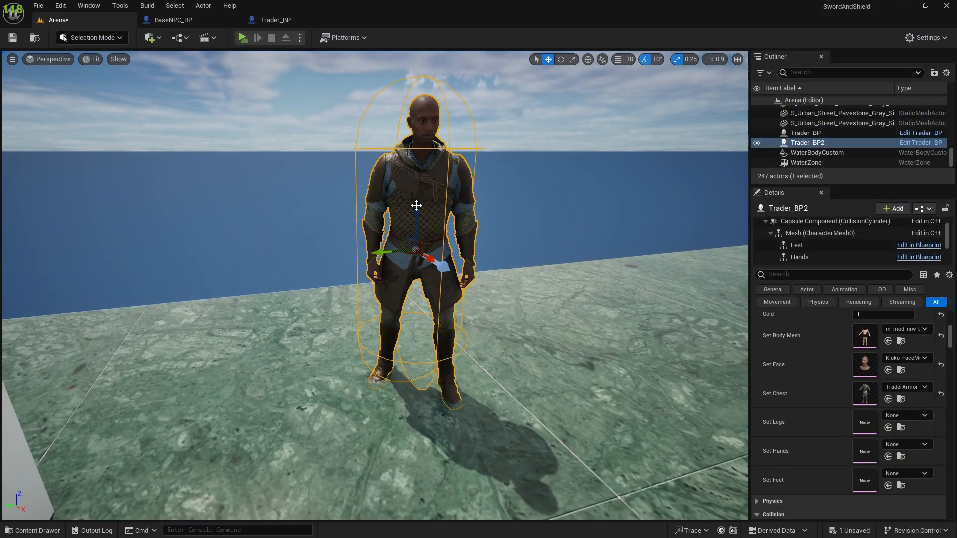
scroll(416, 205, down, 2)
scroll(385, 236, down, 2)
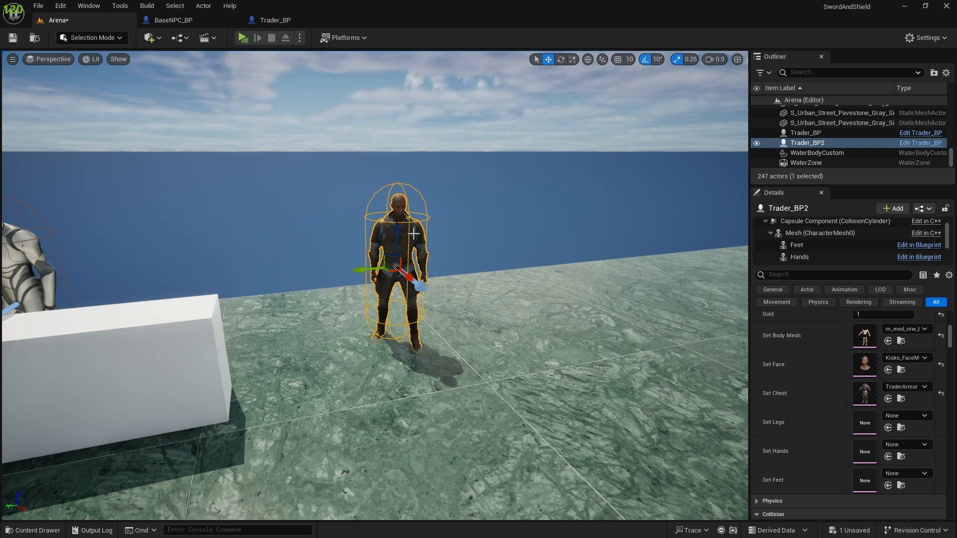
Step: Review the armored trader and the BaseNPC_BP construction script, and select the blueprint's character Mesh component
scroll(414, 233, up, 3)
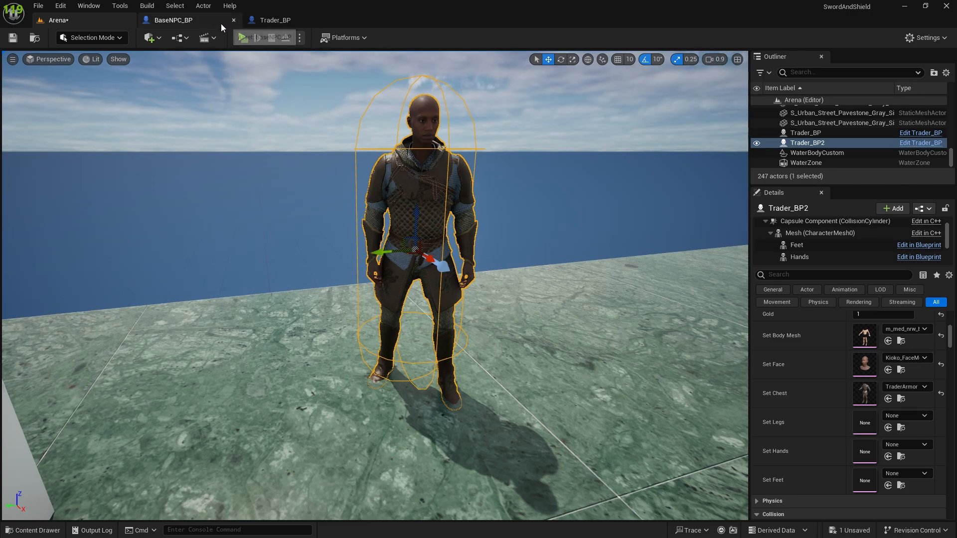
click(179, 20)
right_drag(397, 273, 402, 294)
scroll(384, 253, down, 2)
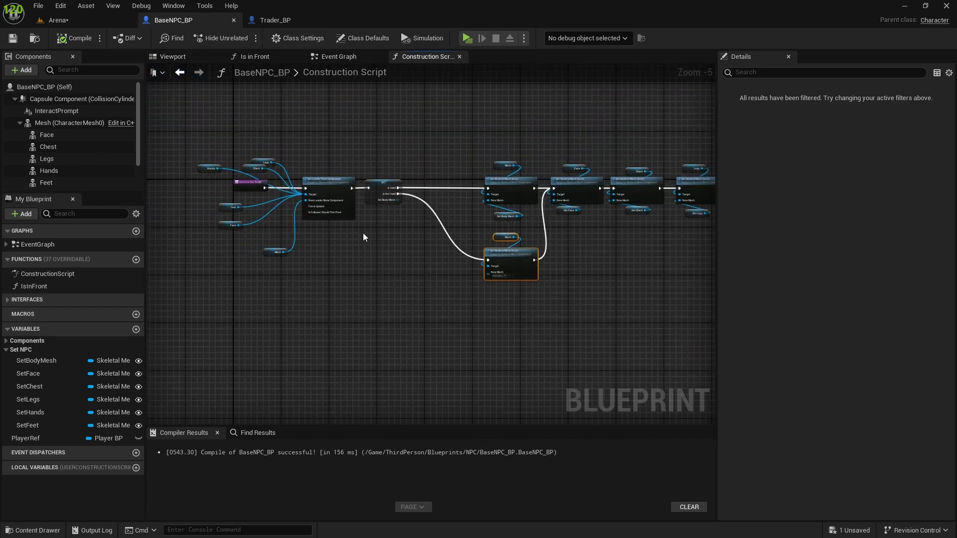
scroll(362, 234, up, 1)
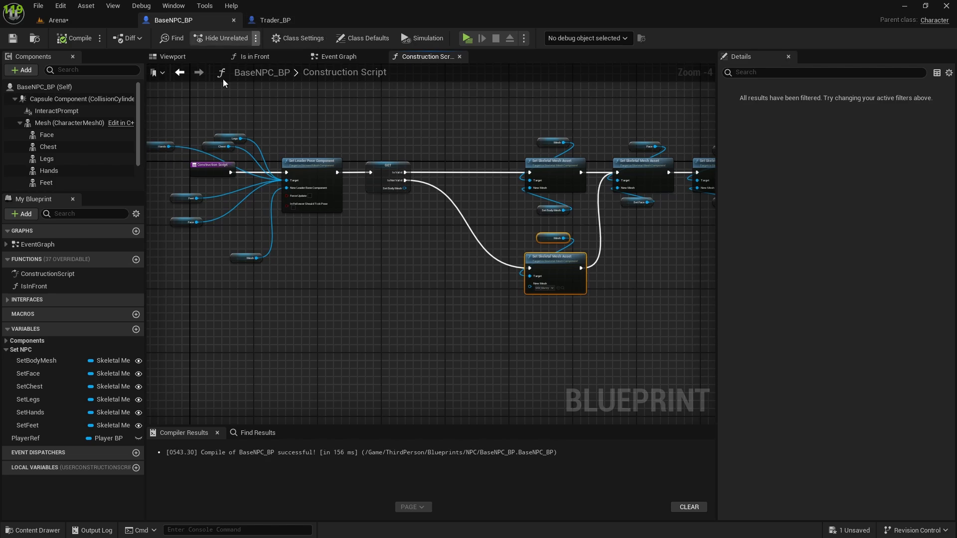
click(61, 124)
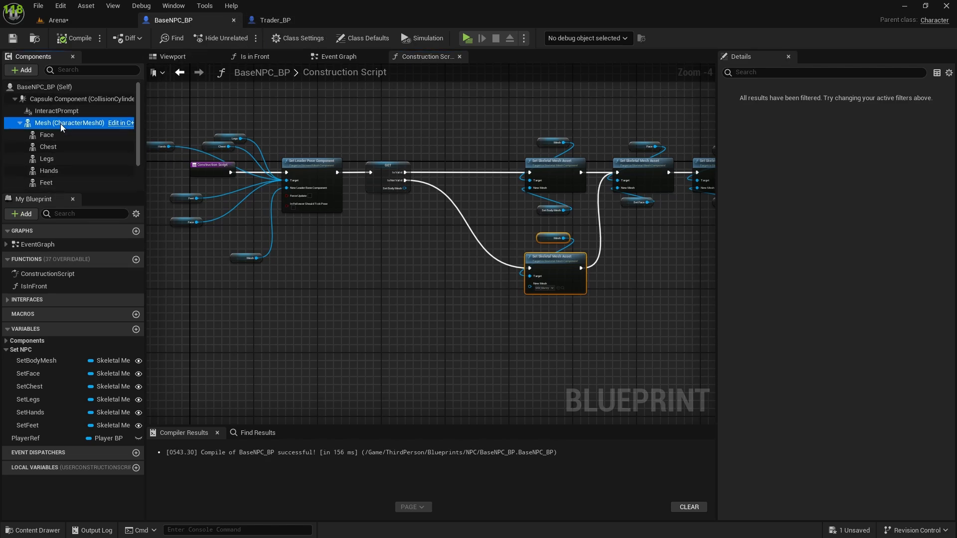
Step: Open the BP_Kioko blueprint from the MetaHumans Kioko folder and view its Body component's mesh settings
key(ctrl+space)
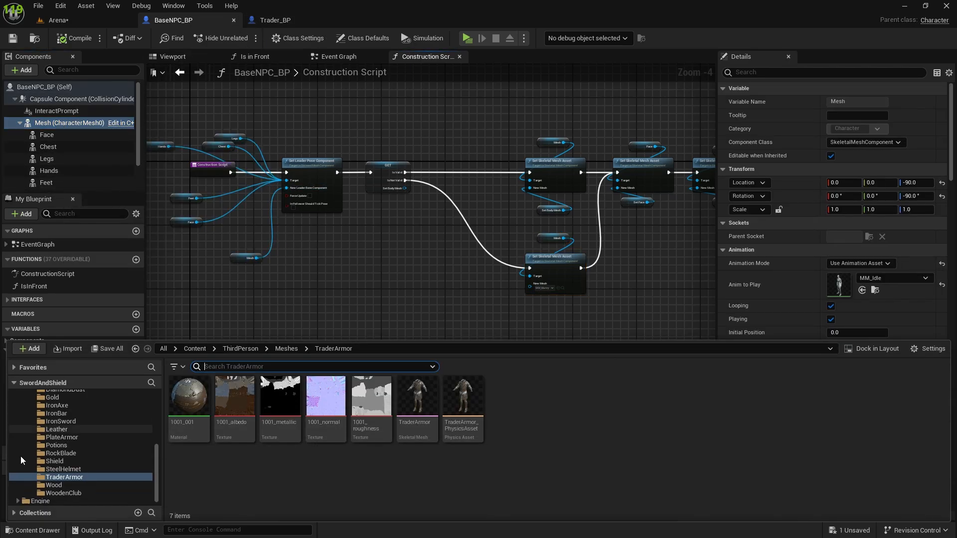
scroll(71, 429, up, 5)
click(55, 451)
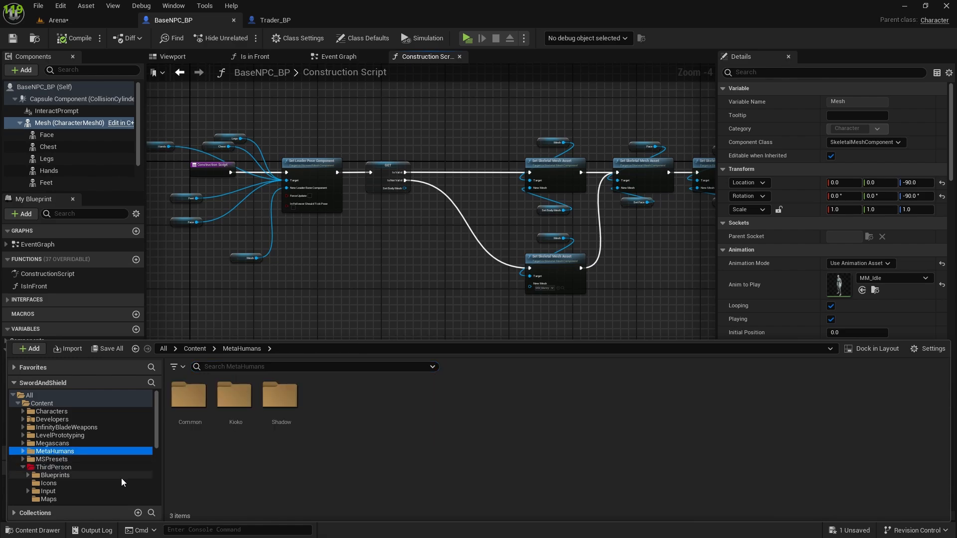
double_click(234, 396)
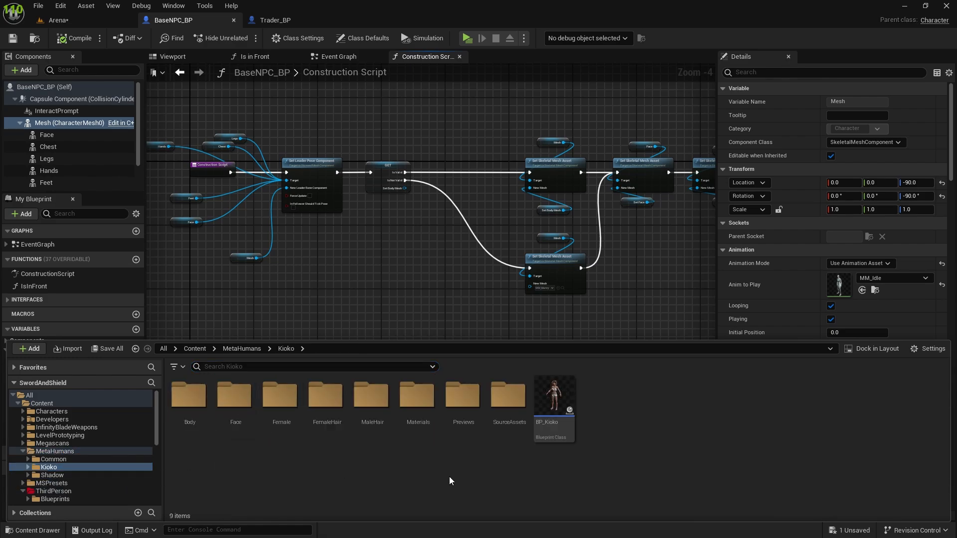
double_click(557, 391)
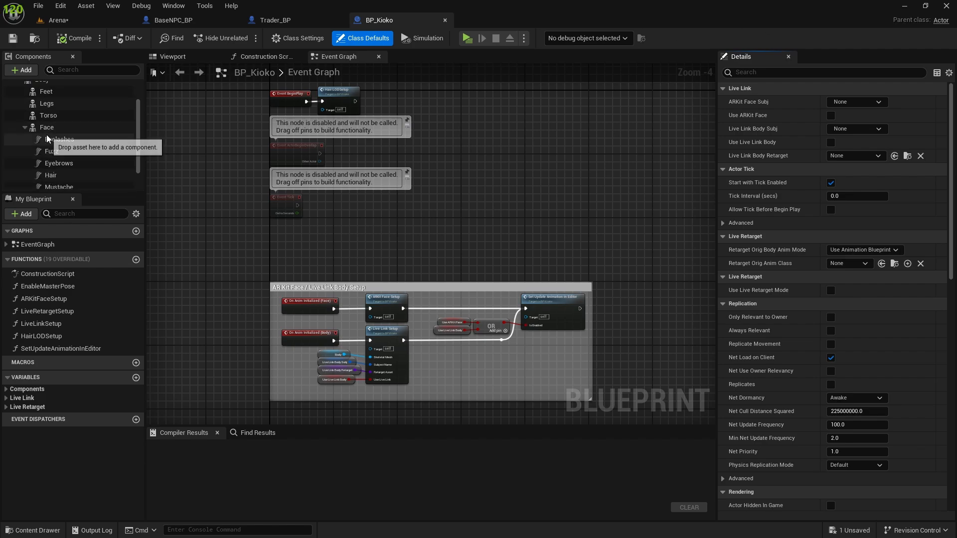
click(46, 113)
scroll(58, 166, down, 3)
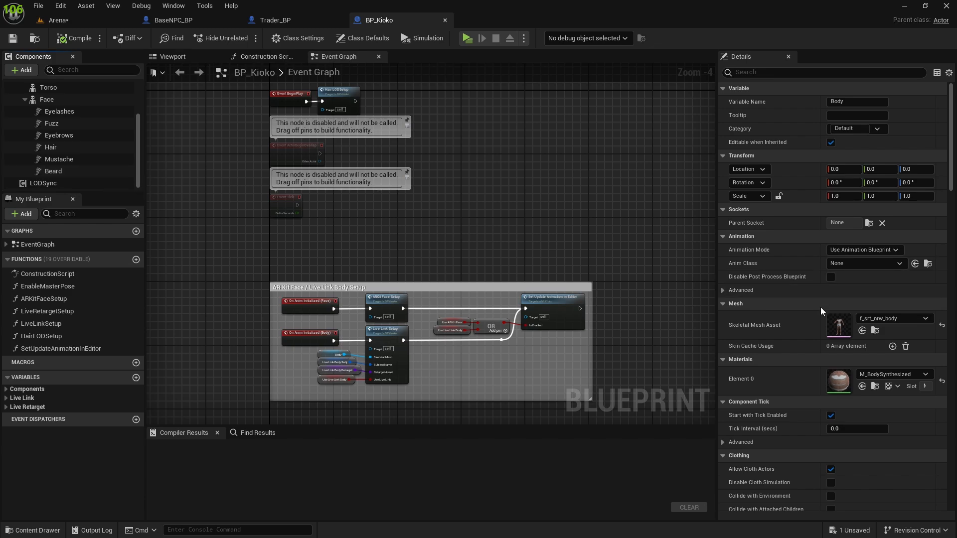
Step: Open the Body component's f_srt_nrw_body mesh and inspect its assigned skeleton and spine bones
double_click(830, 339)
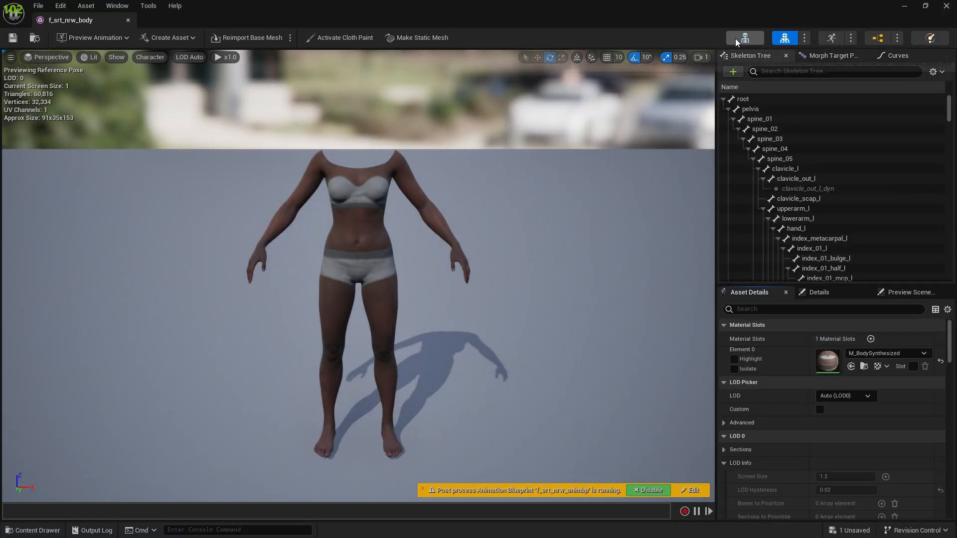
click(736, 40)
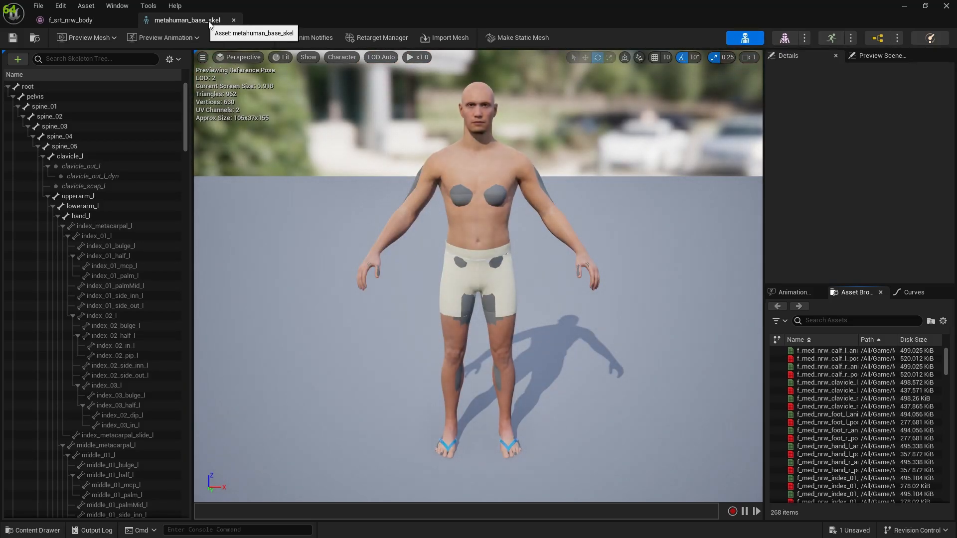
click(233, 19)
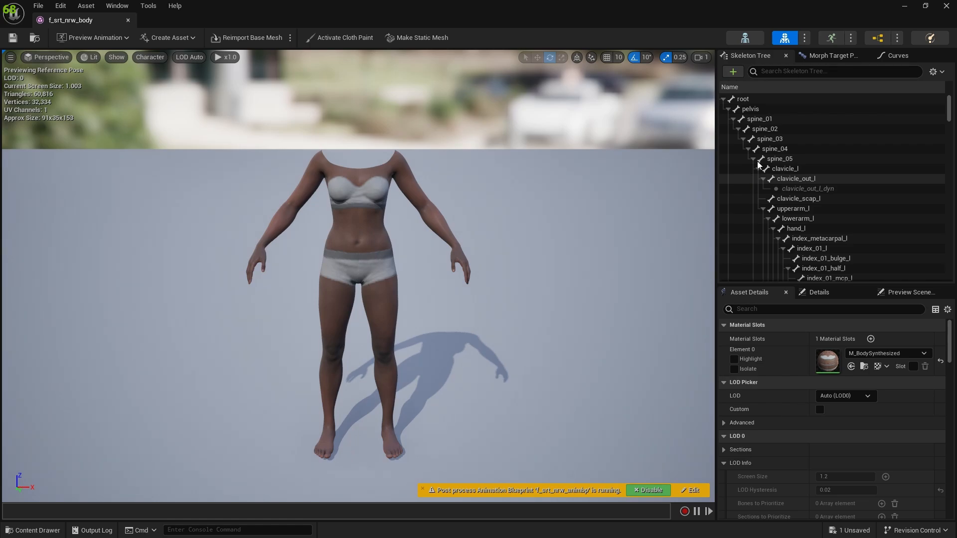
click(762, 129)
Step: Find f_srt_nrw_body among the Kioko folder's skeletal meshes and assign the SK_Mannequin skeleton to it
key(ctrl+space)
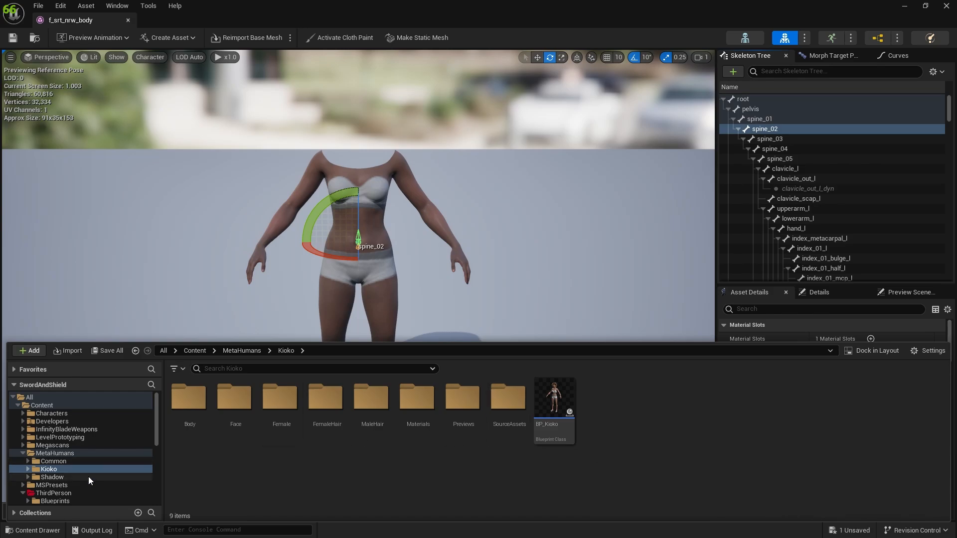
click(216, 369)
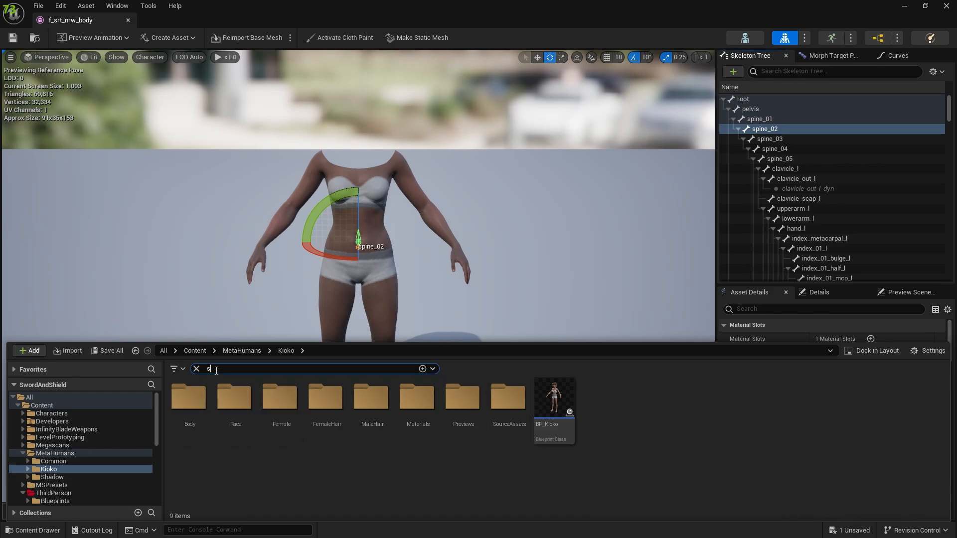
text(skelet)
click(251, 480)
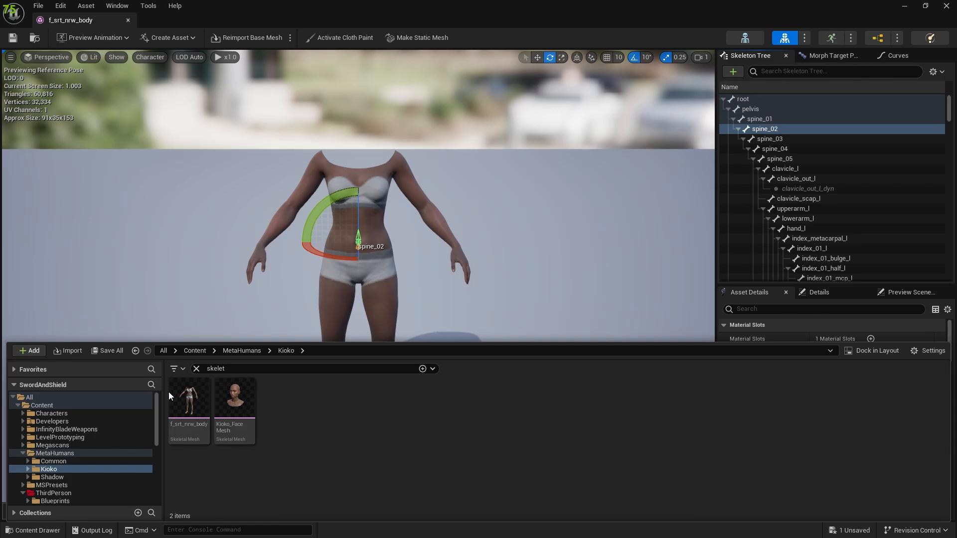
right_click(190, 395)
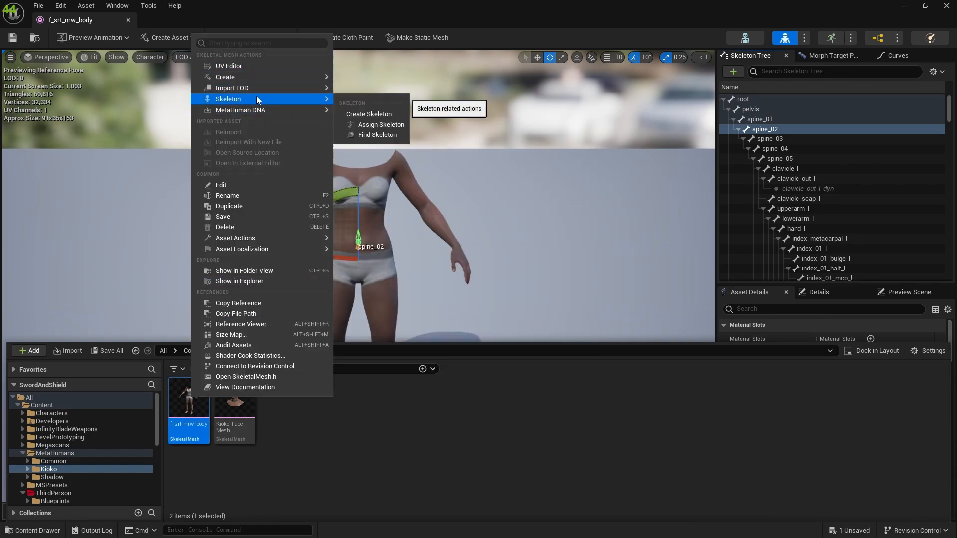
click(367, 127)
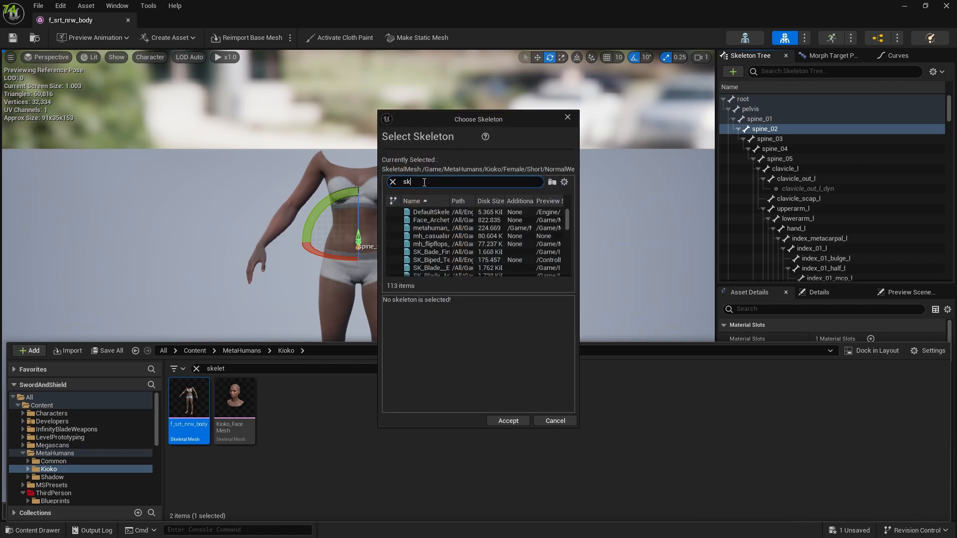
text(sk mann)
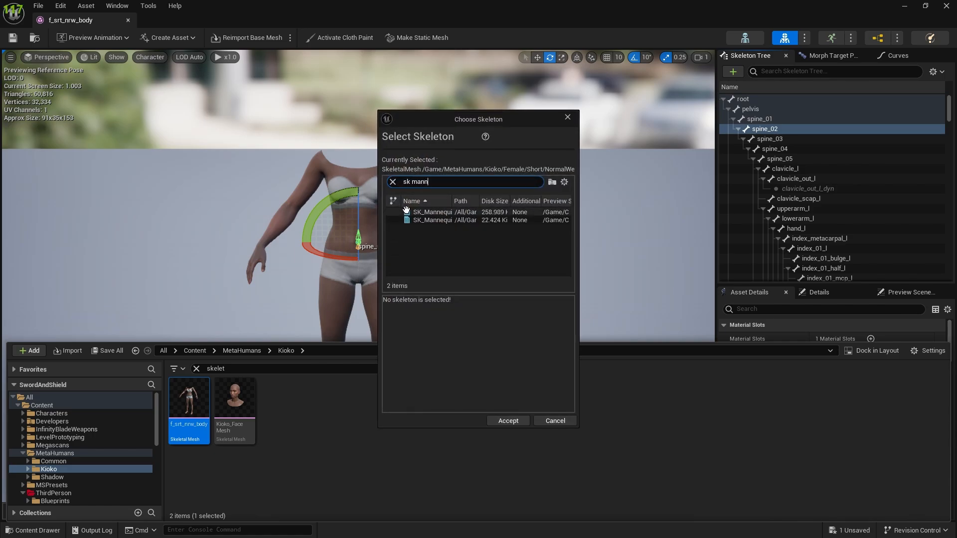
click(431, 212)
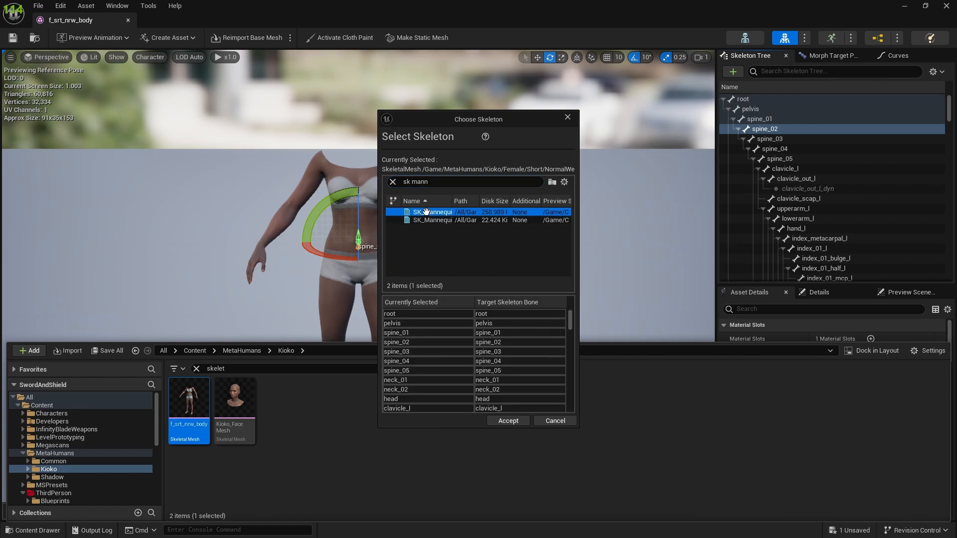
click(500, 420)
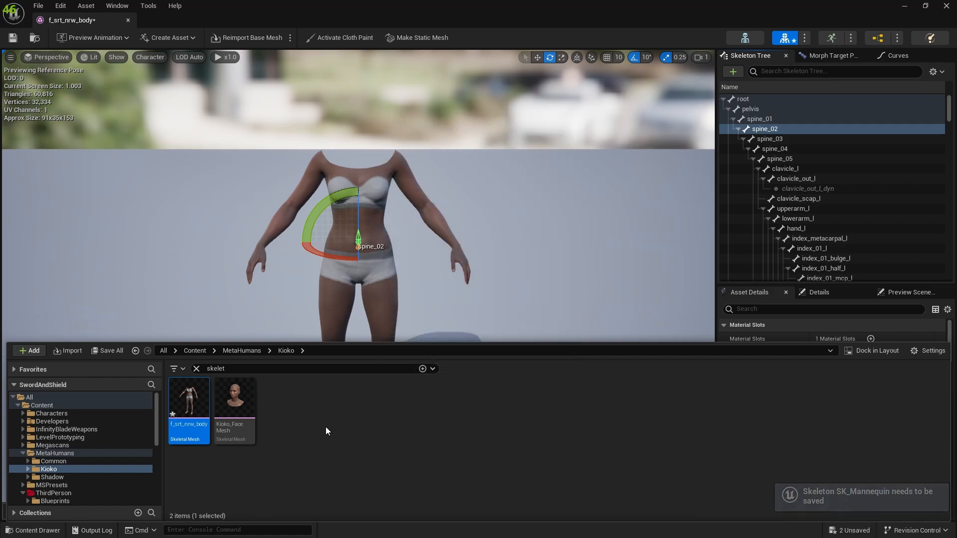
Step: Save all changes and close the f_srt_nrw_body, BP_Kioko, Trader_BP and BaseNPC_BP editors
click(226, 459)
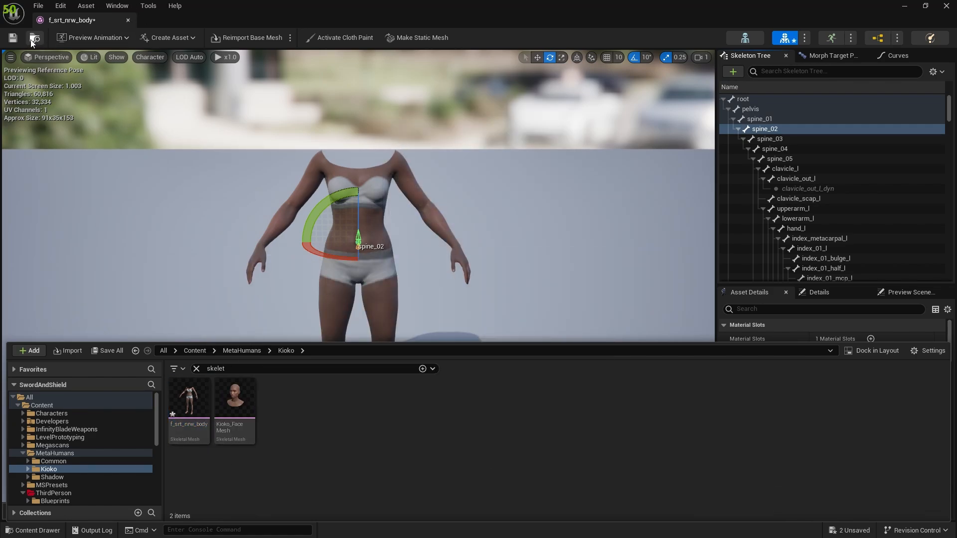
click(127, 20)
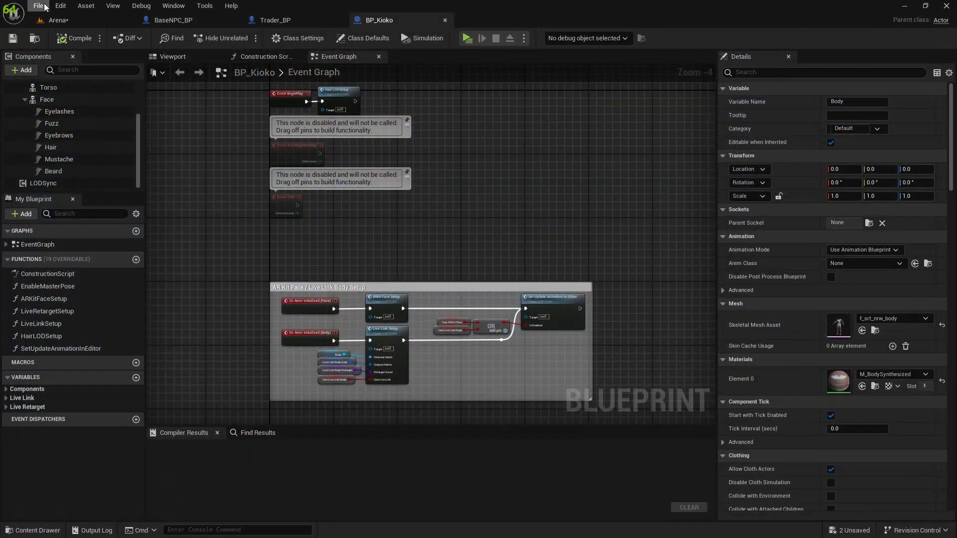
click(38, 6)
click(72, 79)
click(444, 20)
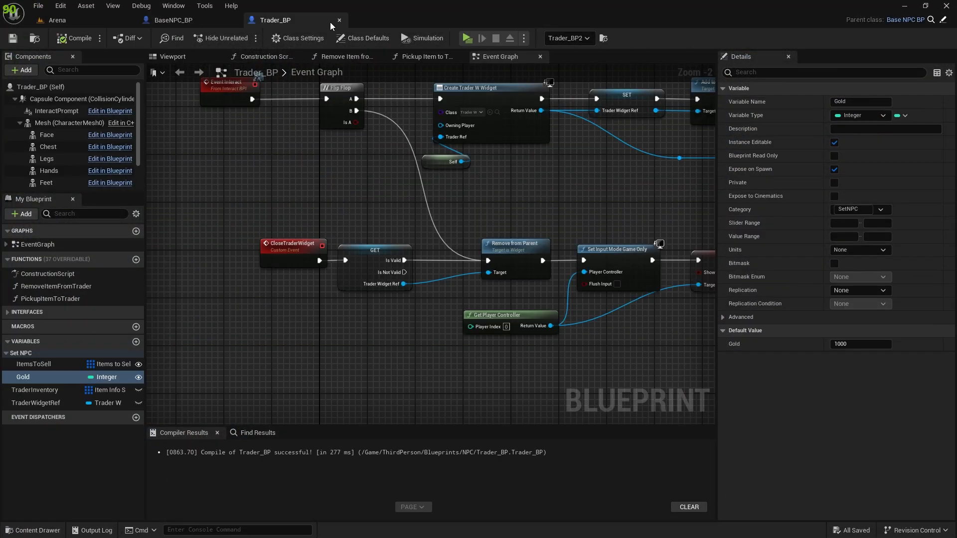
click(338, 20)
click(232, 20)
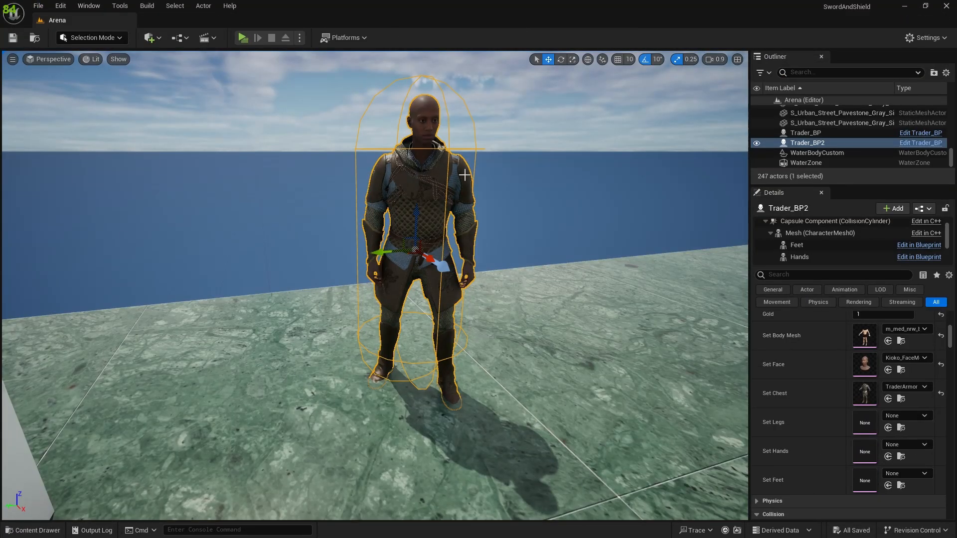
Step: Reopen f_srt_nrw_body from the Kioko folder and examine its skeleton tree after the reassignment
right_drag(482, 278, 464, 277)
key(ctrl+space)
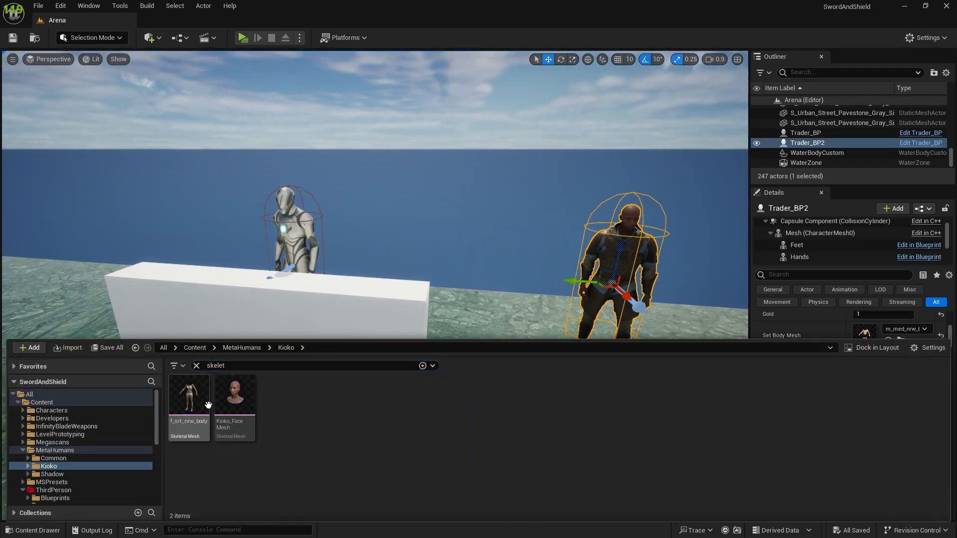
double_click(195, 402)
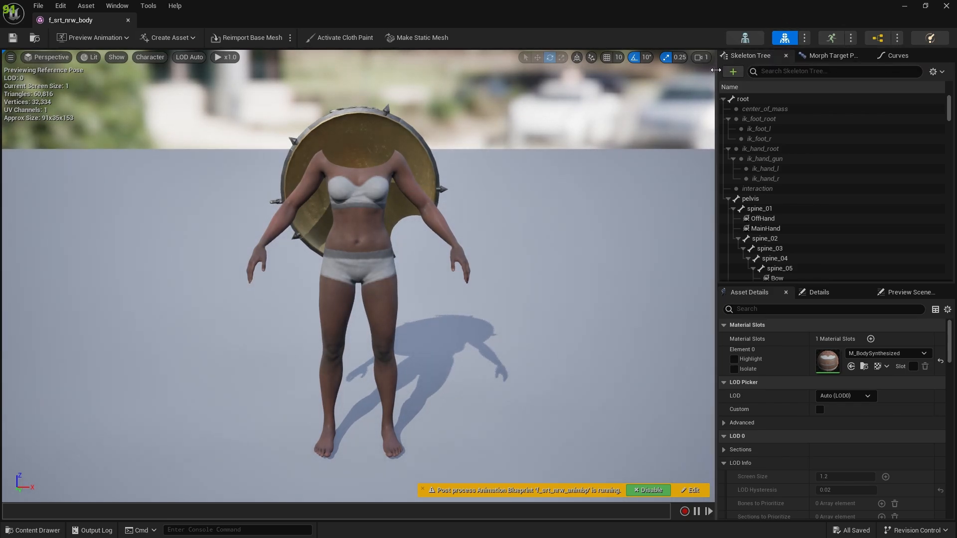
scroll(793, 185, down, 2)
scroll(790, 174, up, 2)
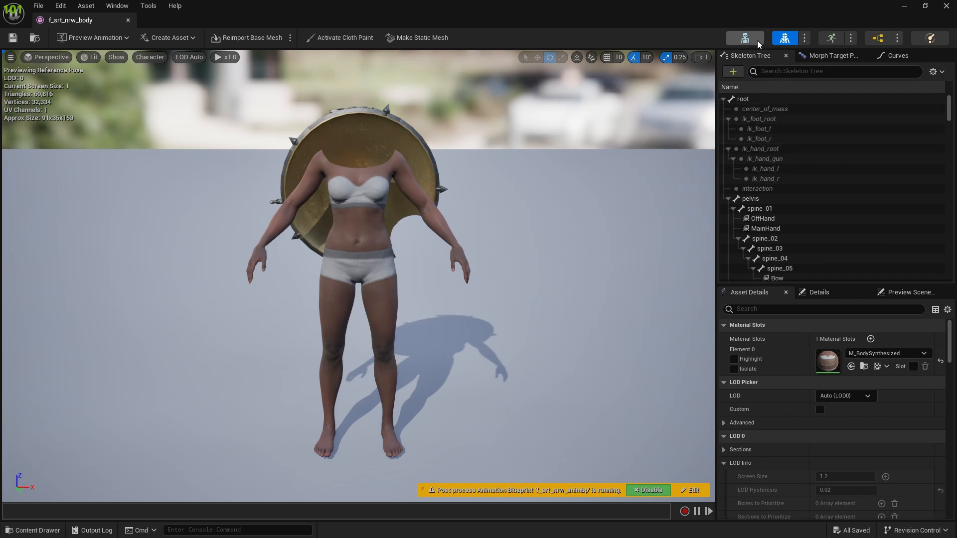
Step: Dock the f_srt_nrw_body editor in the main window and show the SK_Mannequin skeleton
click(118, 6)
drag(64, 21, 267, 23)
click(187, 25)
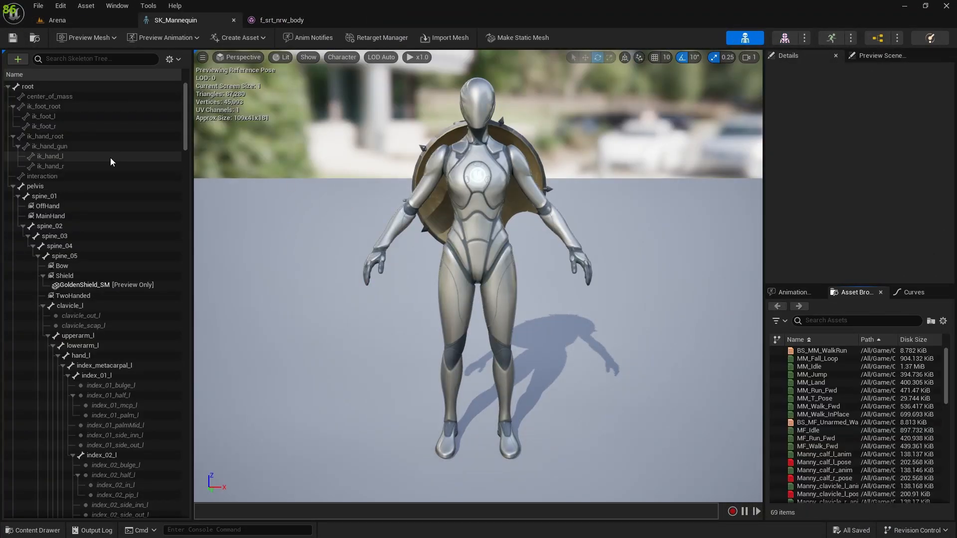
Step: Add a socket named Helmet to the head bone of the SK_Mannequin skeleton
scroll(150, 317, down, 10)
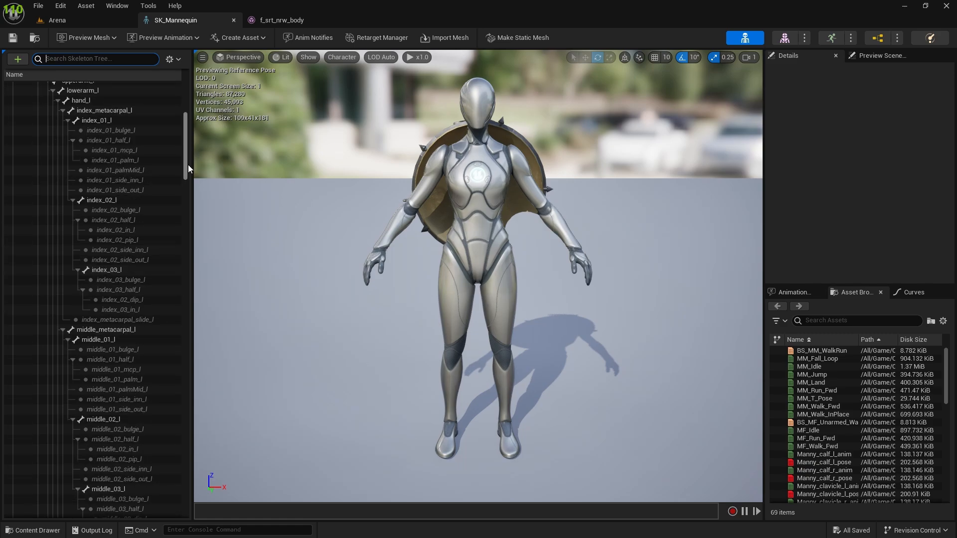
drag(188, 160, 187, 426)
click(70, 250)
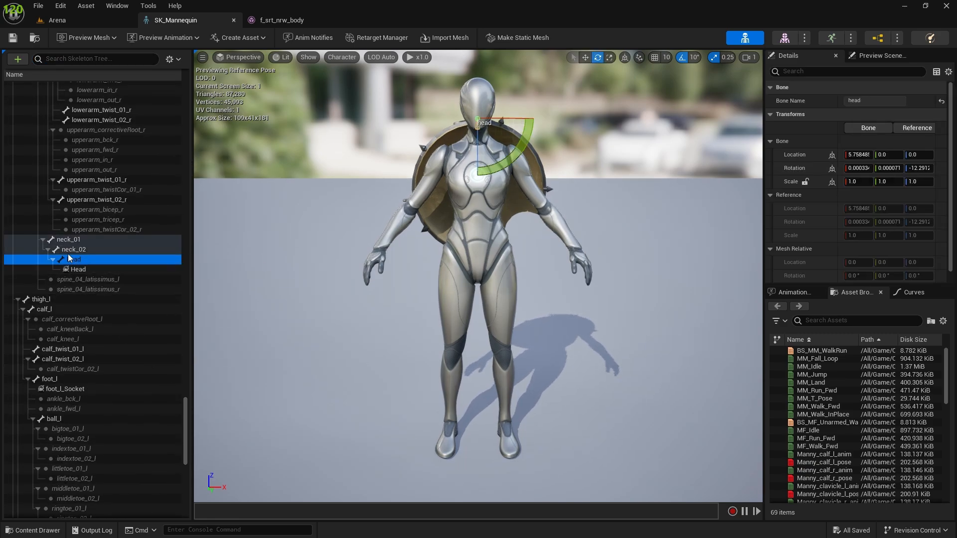
right_click(68, 253)
click(62, 260)
right_click(71, 259)
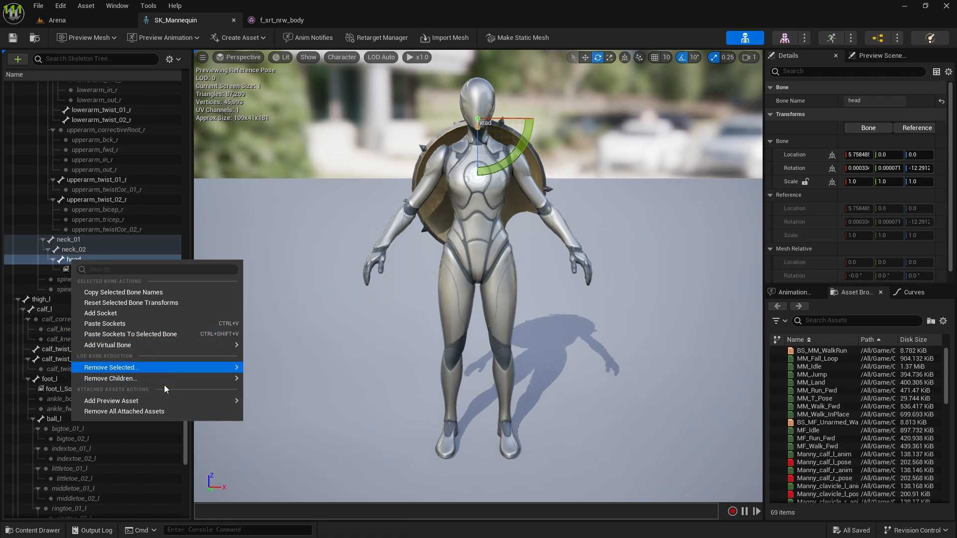
mouse_move(165, 401)
click(107, 313)
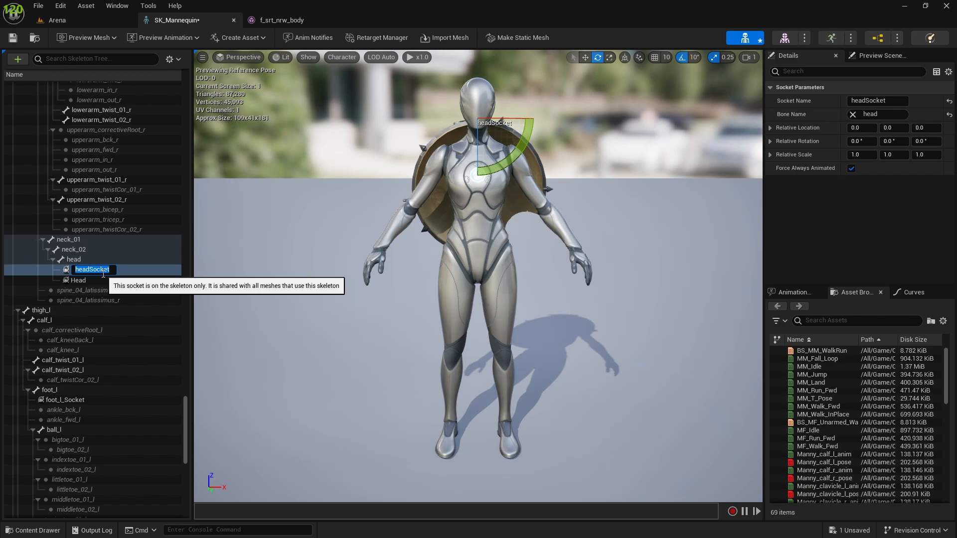
text(H)
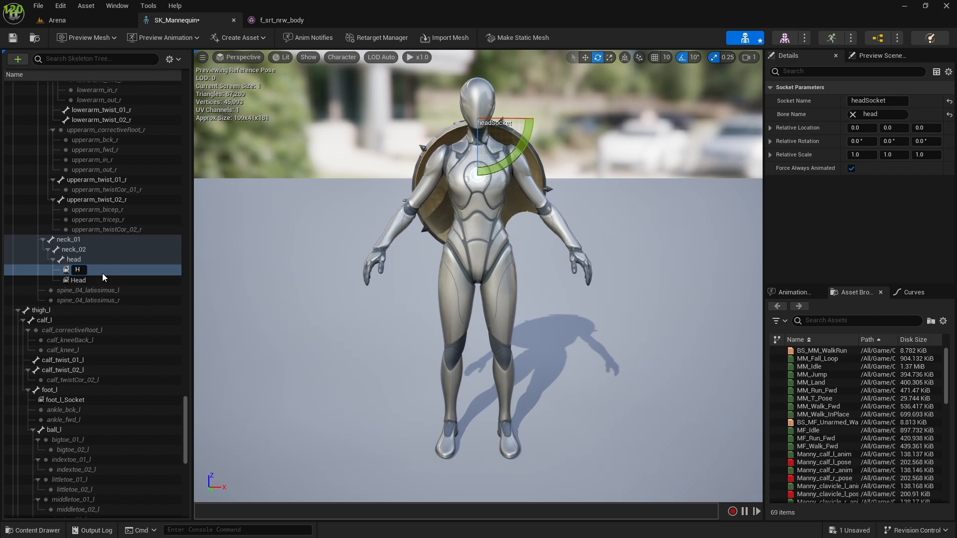
text(elmet)
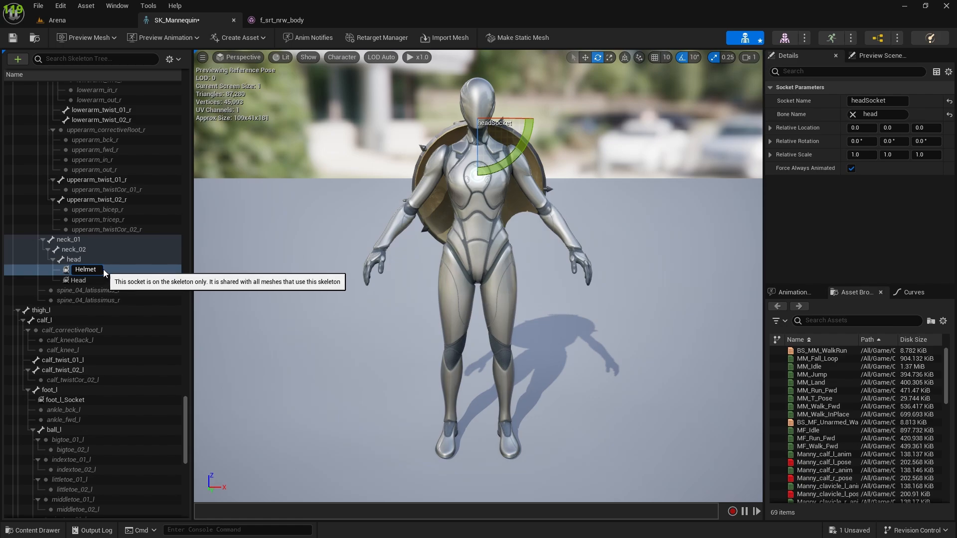
key(Return)
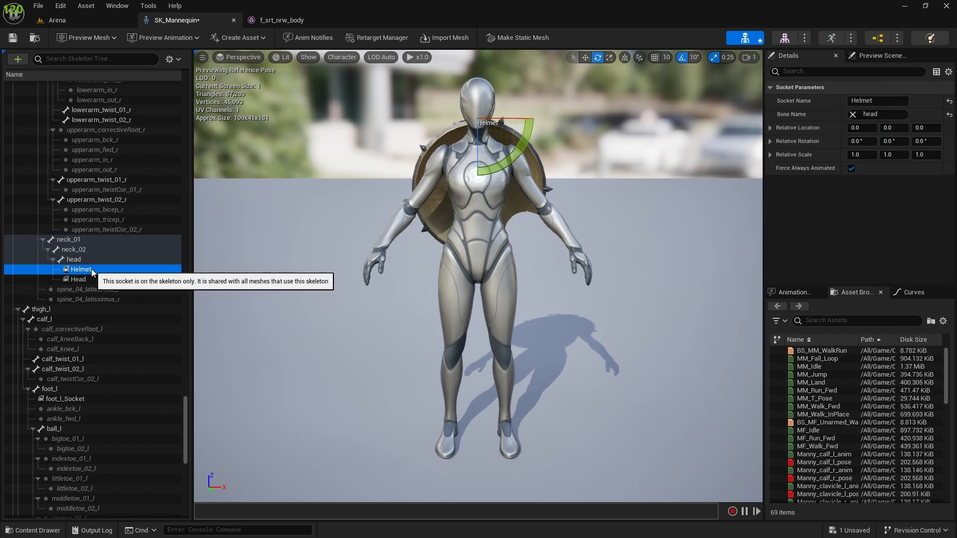
Step: Delete the Helmet socket from the head bone of SK_Mannequin and select the existing Head socket
key(Delete)
click(100, 270)
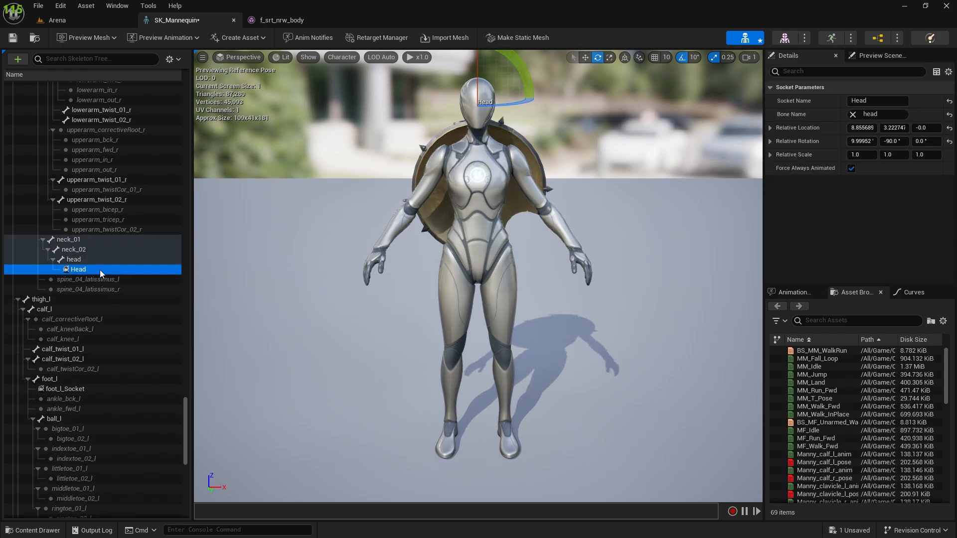
Step: Return to the Arena level and open BaseNPC_BP from the ThirdPerson/Blueprints/NPC folder
click(56, 20)
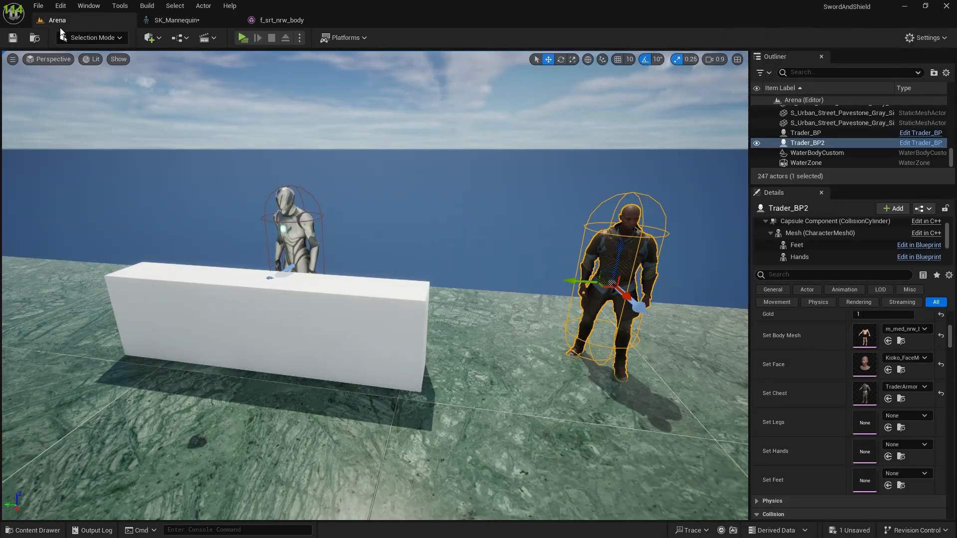
key(ctrl+space)
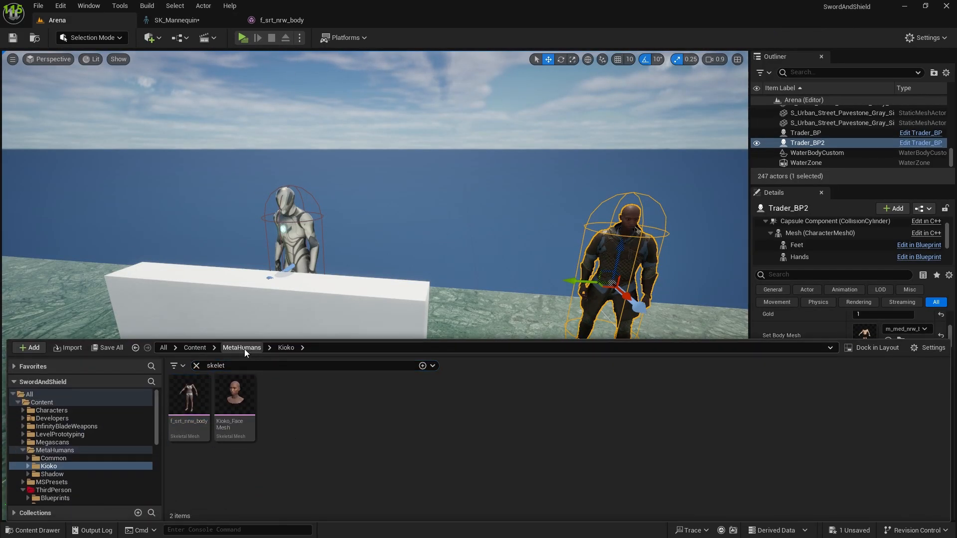
click(242, 347)
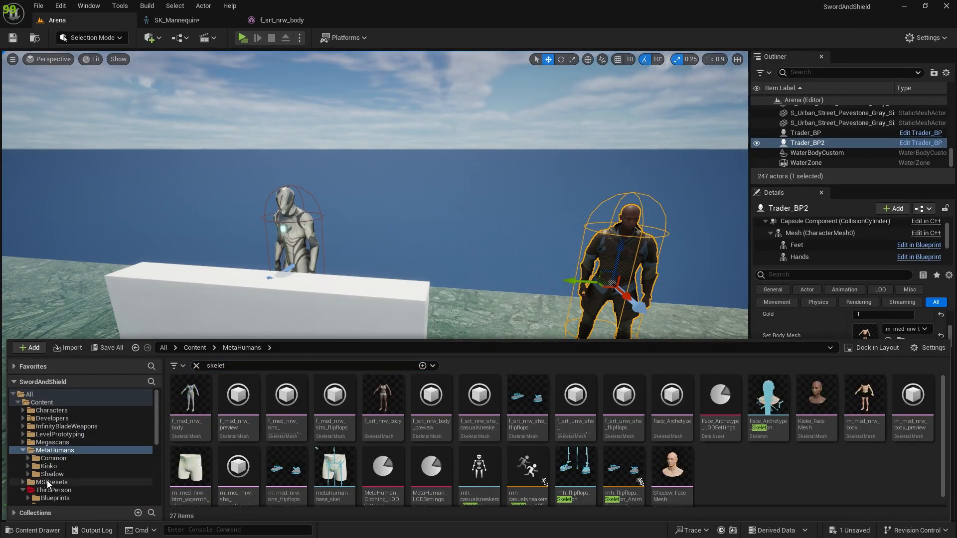
click(75, 489)
click(197, 365)
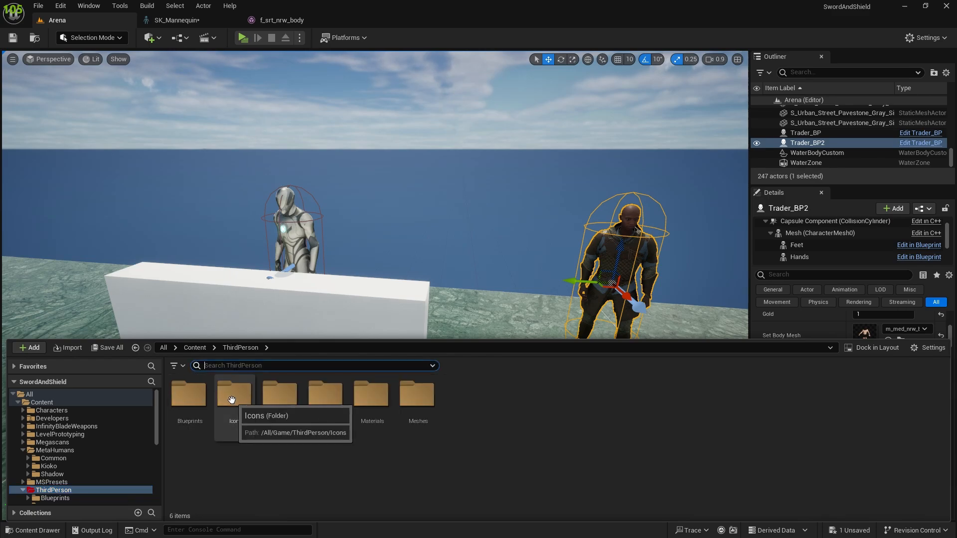
double_click(188, 394)
double_click(287, 395)
click(199, 389)
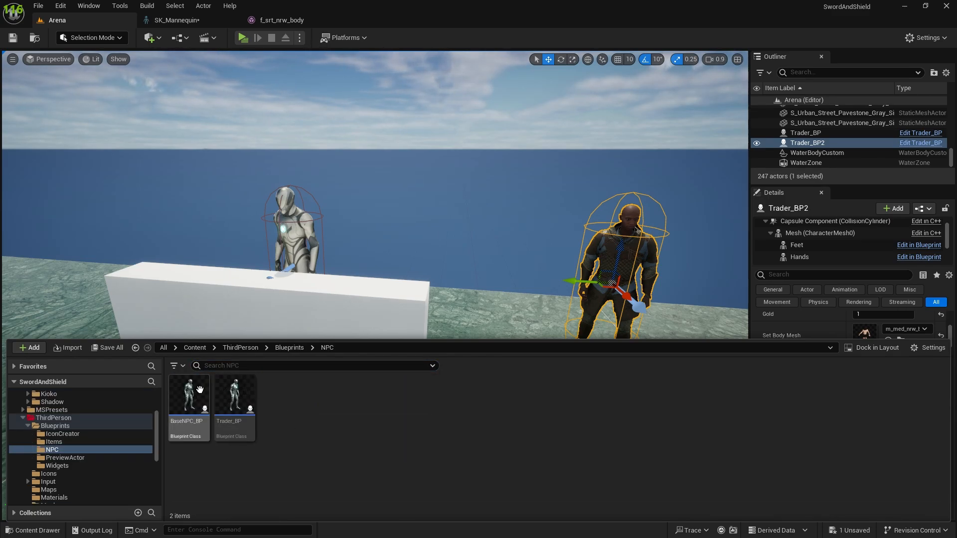
double_click(200, 389)
Step: Duplicate the SetFeet variable in BaseNPC_BP's Set NPC category and name the copy SetHelmet
right_drag(399, 273, 43, 302)
scroll(509, 276, up, 2)
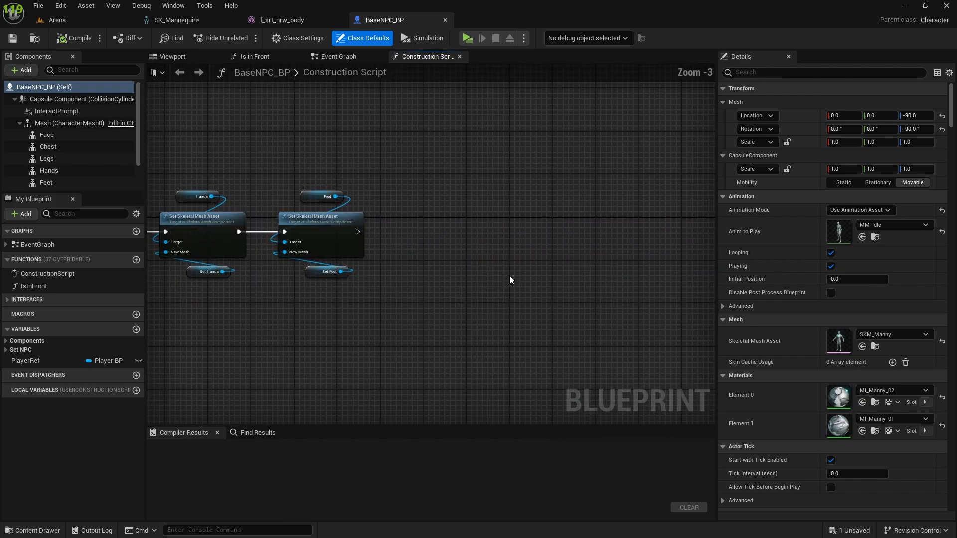
scroll(71, 146, up, 2)
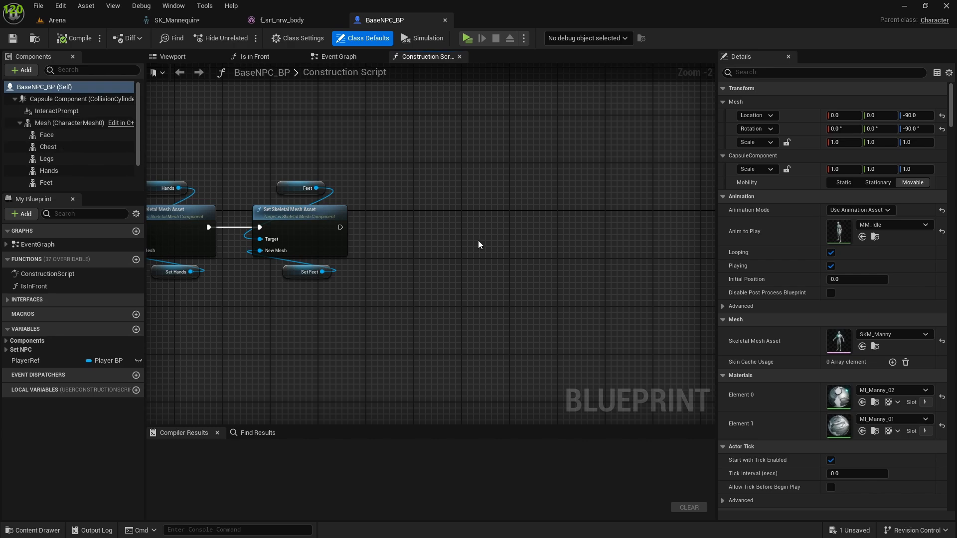
right_drag(354, 228, 449, 260)
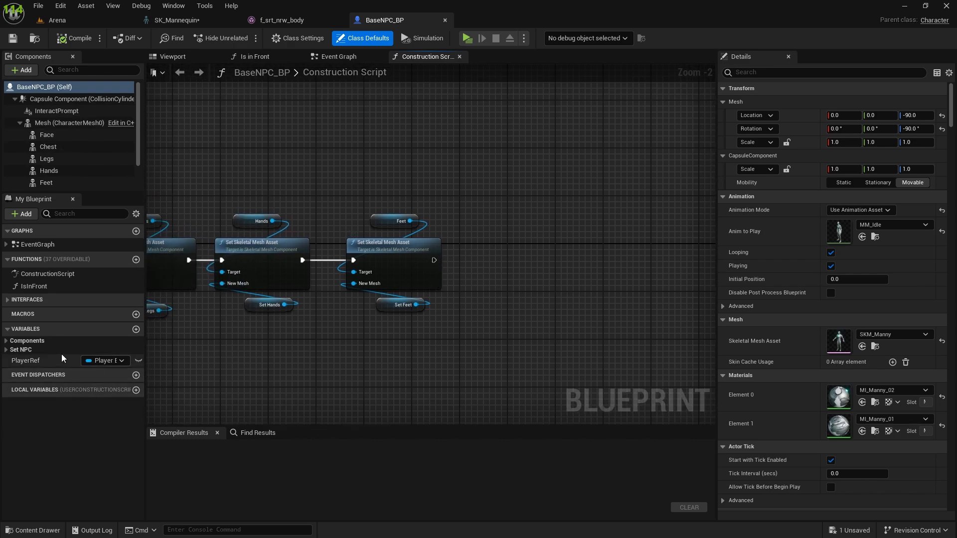
click(6, 349)
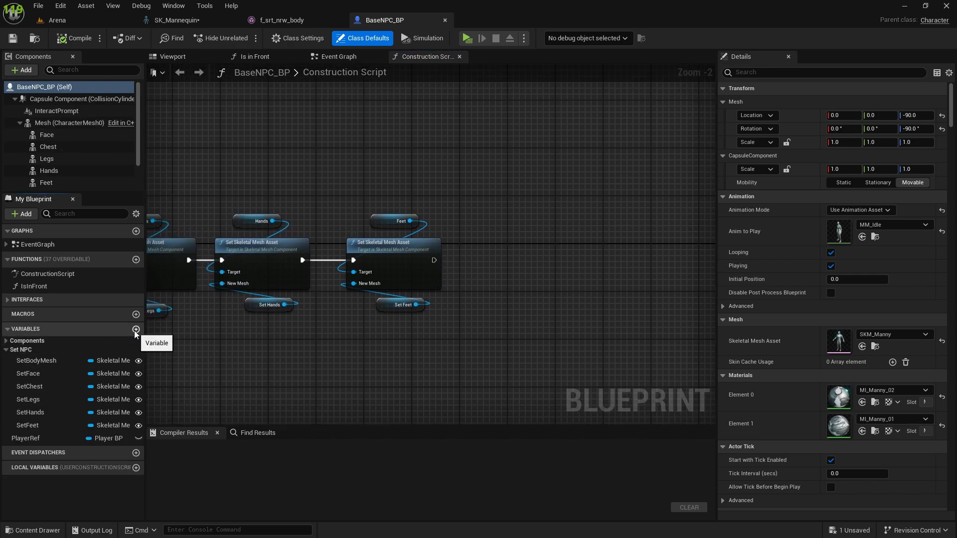
click(27, 425)
key(ctrl+d)
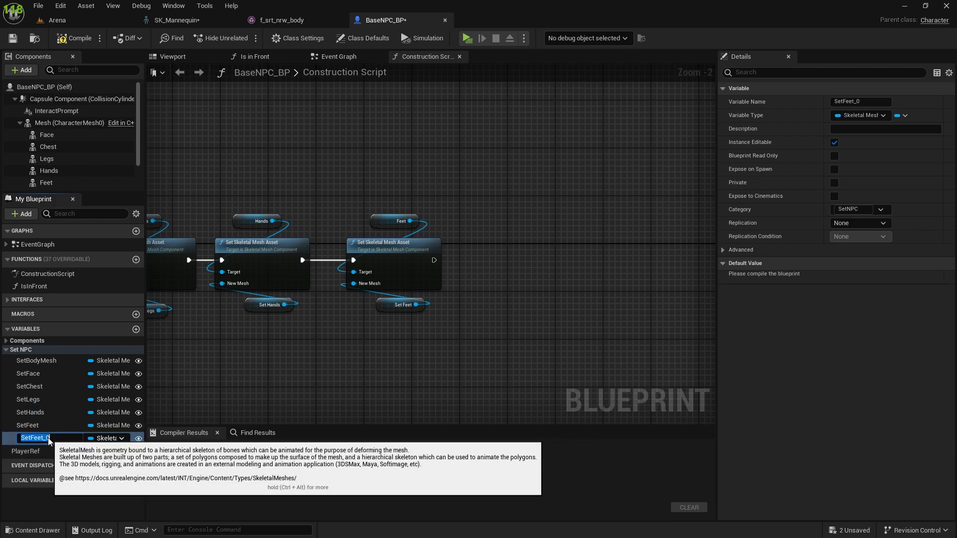
key(Return)
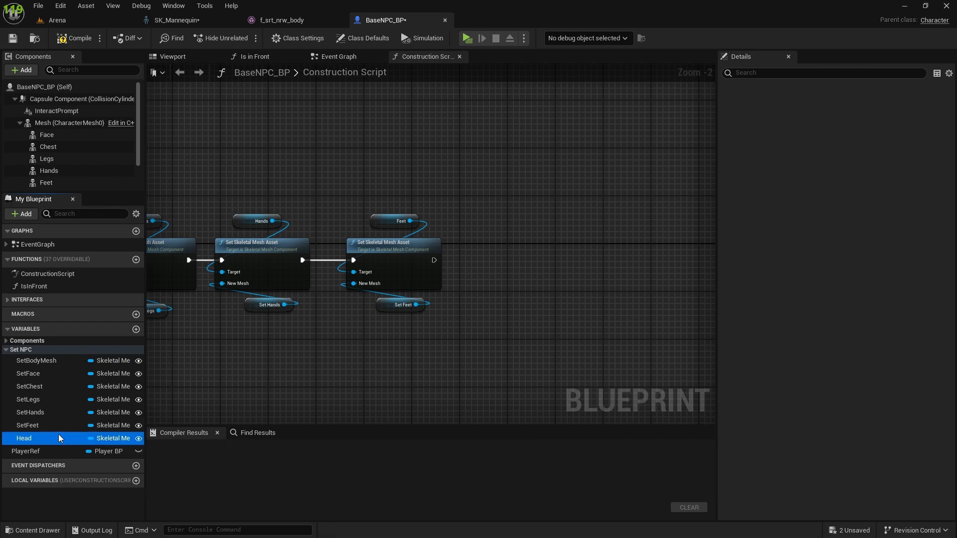
key(F2)
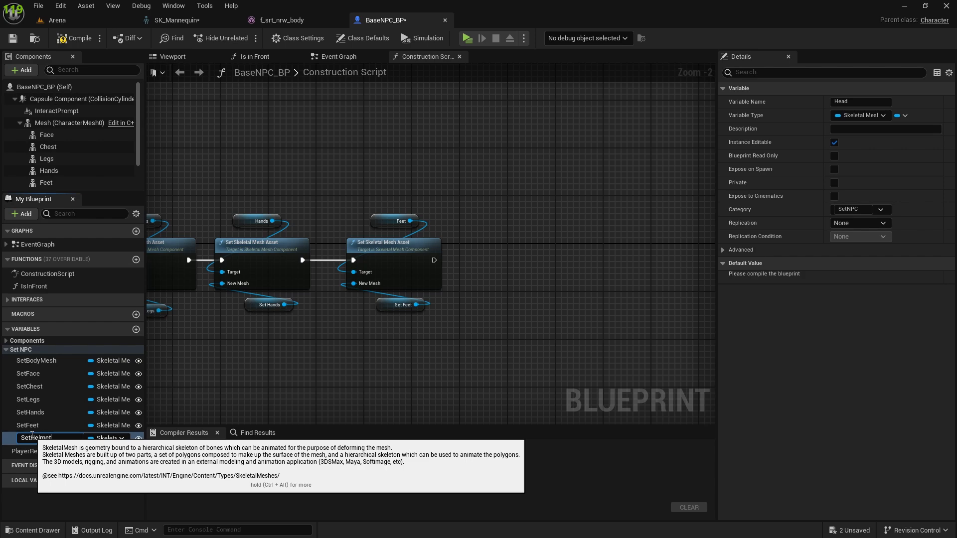
Step: Change the SetHelmet variable's type to a Static Mesh object reference
click(100, 438)
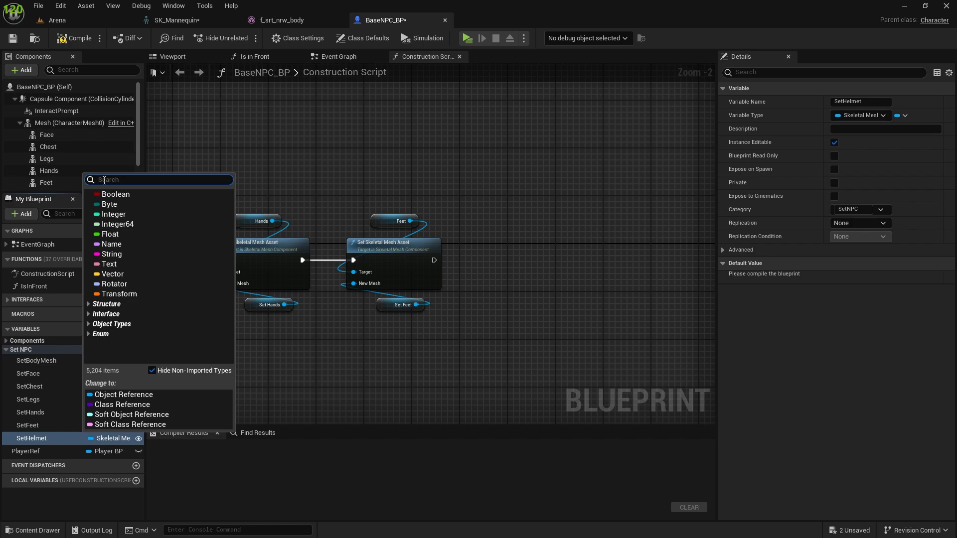
text(static )
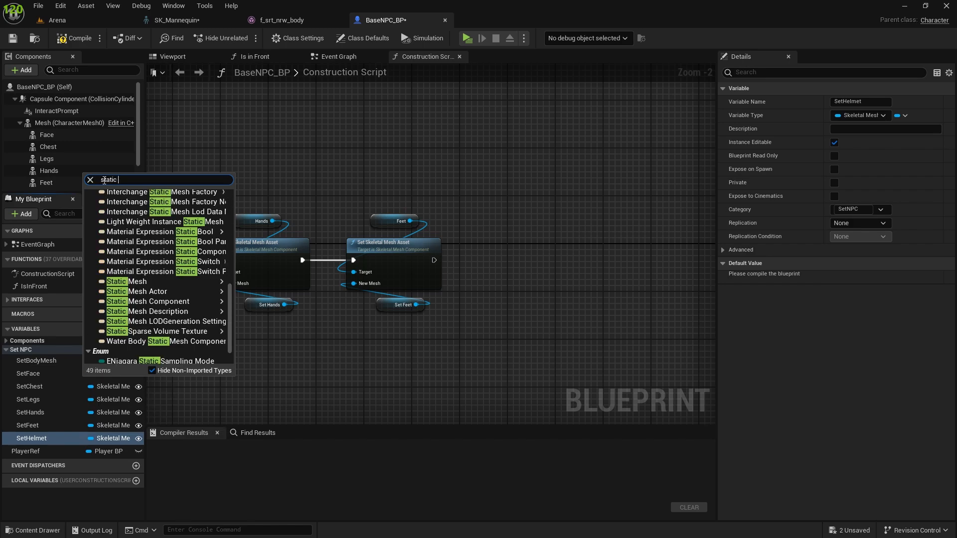
text(m)
mouse_move(178, 308)
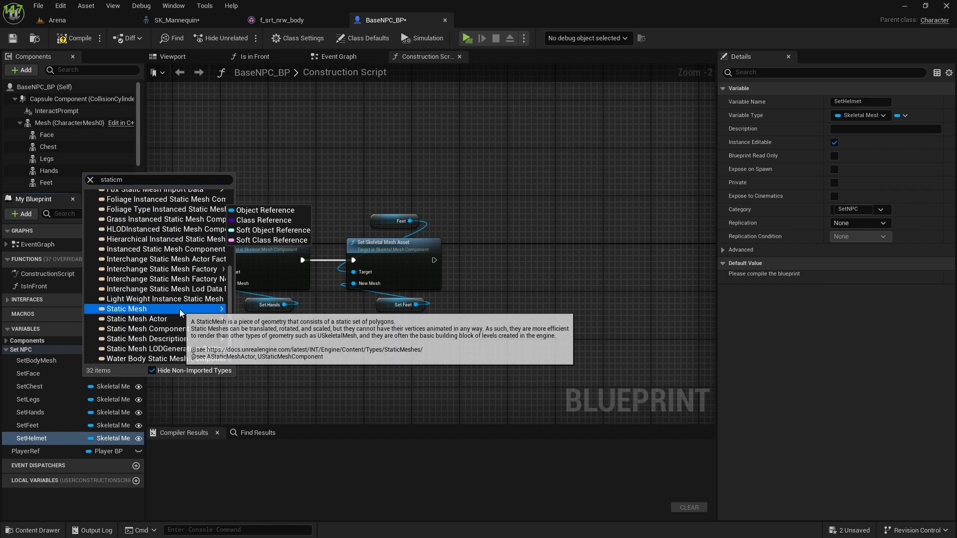
click(239, 309)
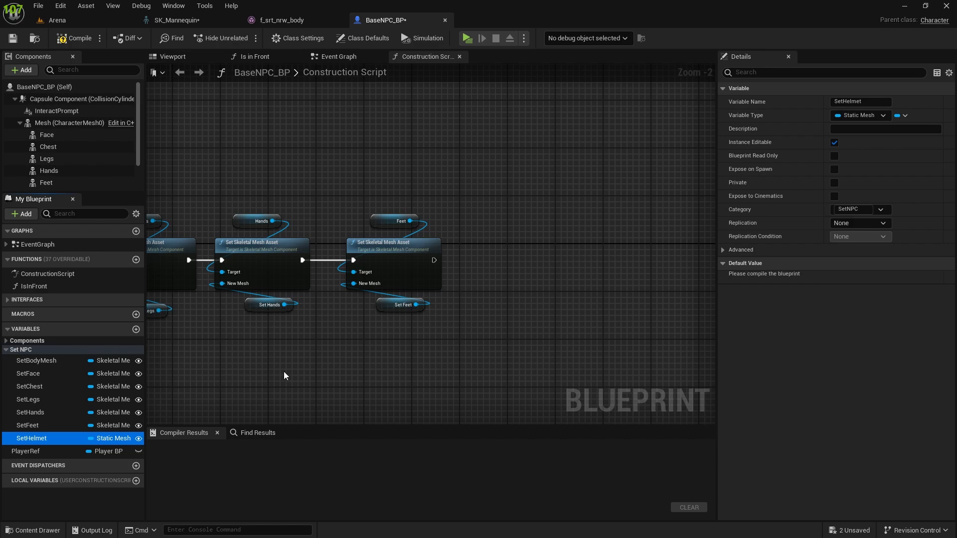
Step: Place a SetHelmet getter beside the last Set Skeletal Mesh Asset node and try to find an attach action for it
right_drag(432, 326, 410, 347)
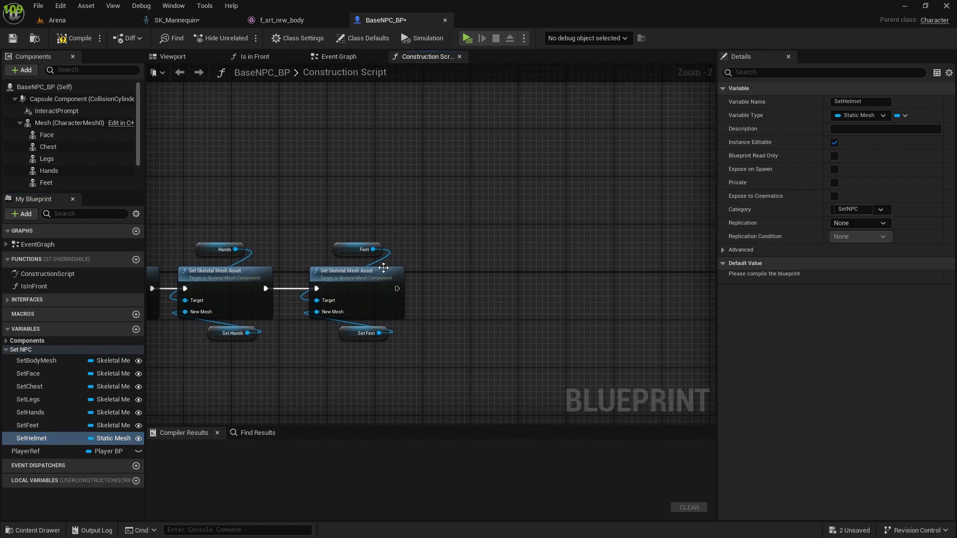
scroll(85, 156, down, 3)
scroll(84, 157, up, 3)
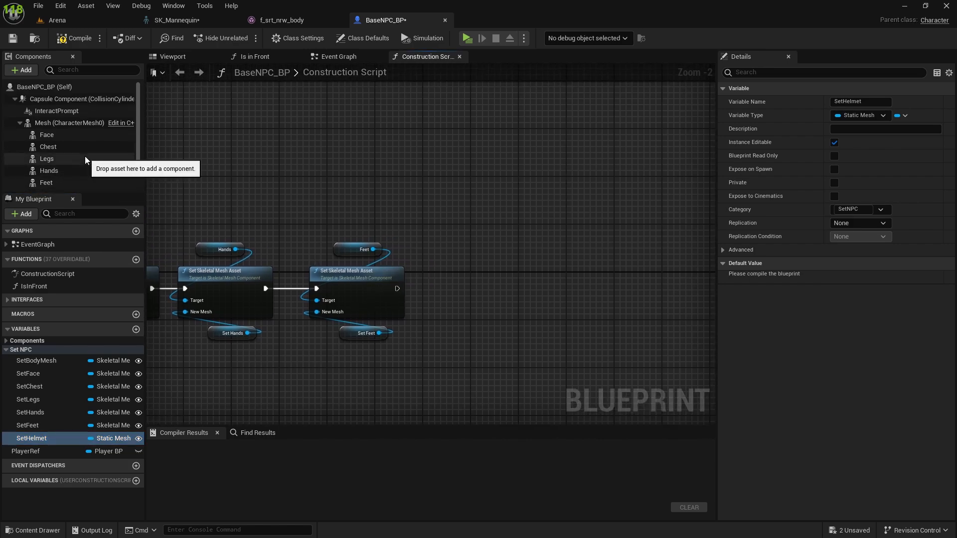
scroll(85, 157, down, 3)
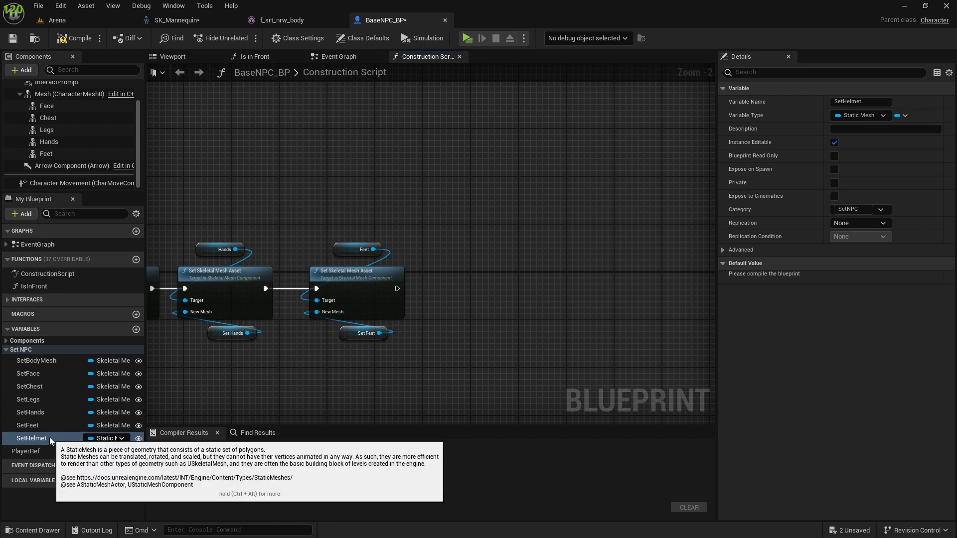
drag(44, 438, 526, 266)
click(443, 244)
text(attac)
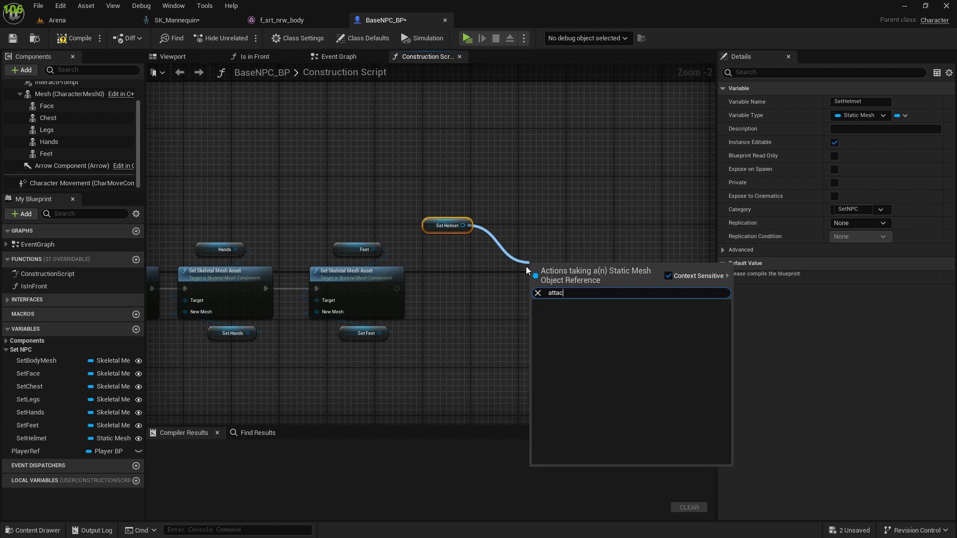
key(BackSpace)
key(BackSpace)
key(BackSpace)
key(BackSpace)
key(BackSpace)
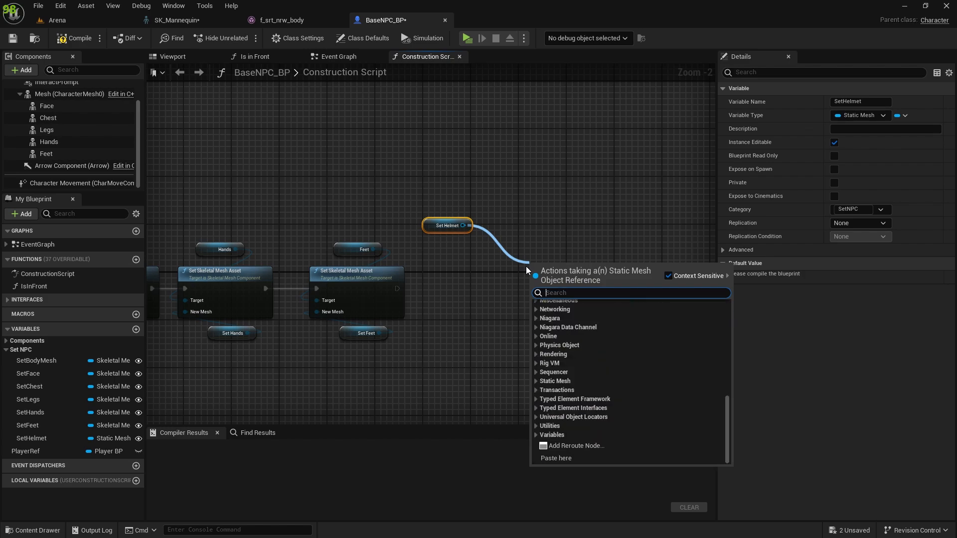
click(489, 194)
Step: Add a Static Mesh component named Helmet under the Capsule Component of BaseNPC_BP
scroll(67, 150, up, 2)
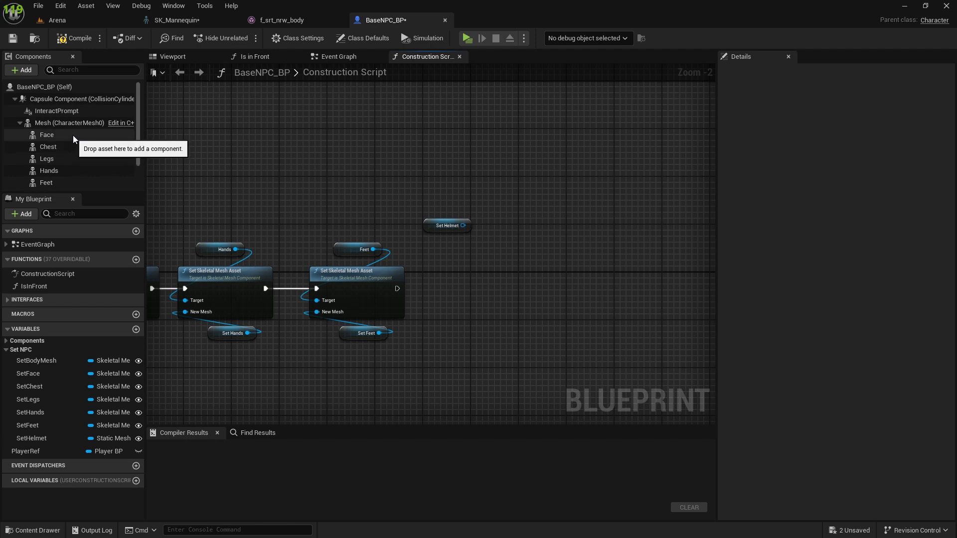
scroll(73, 134, down, 2)
click(21, 71)
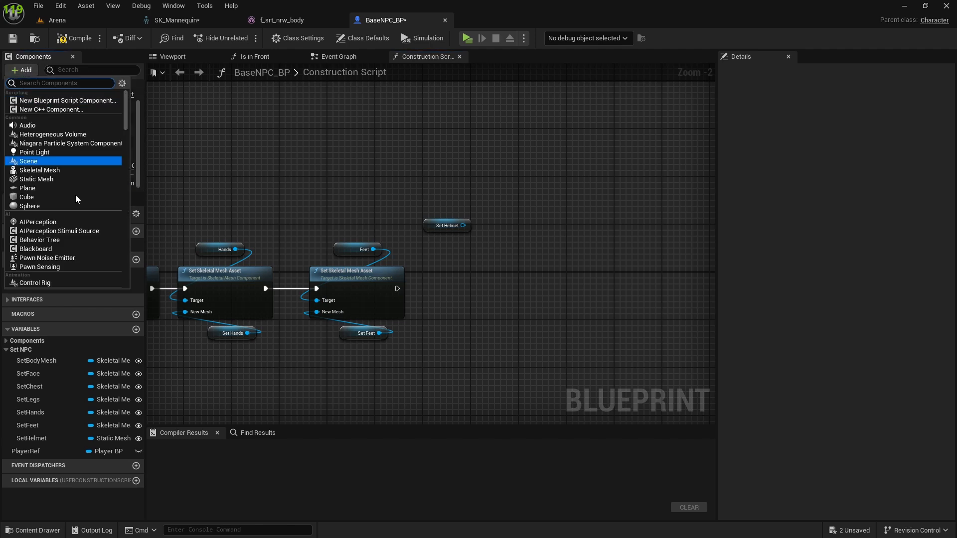
click(44, 179)
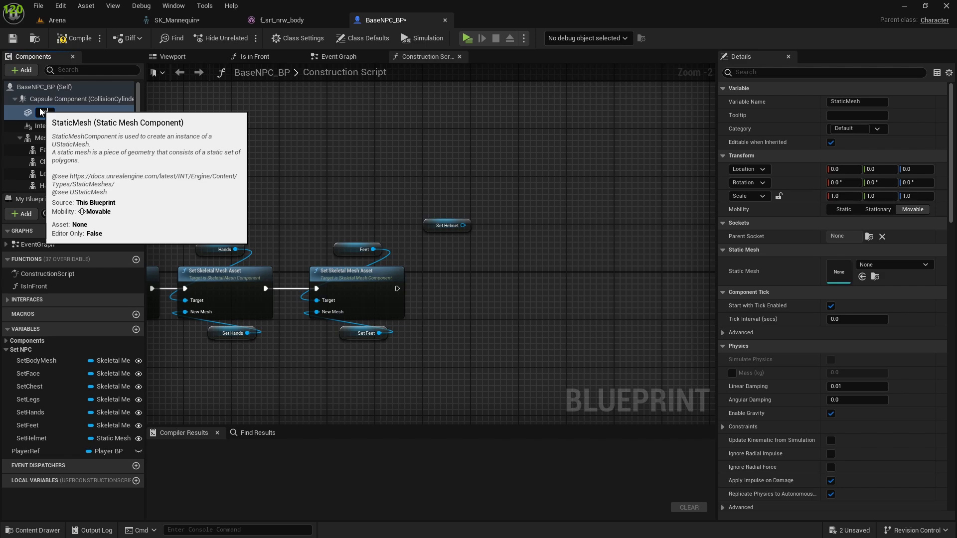
click(71, 139)
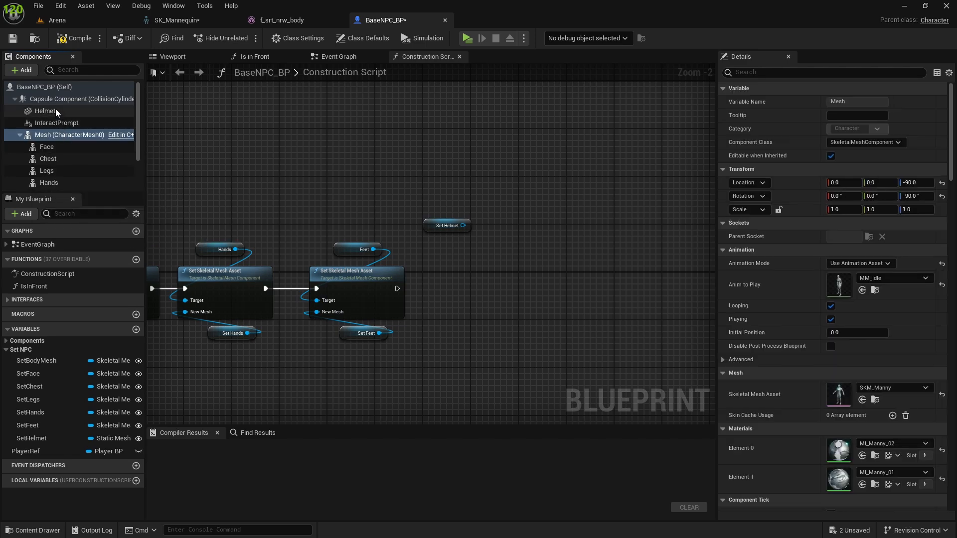
click(55, 109)
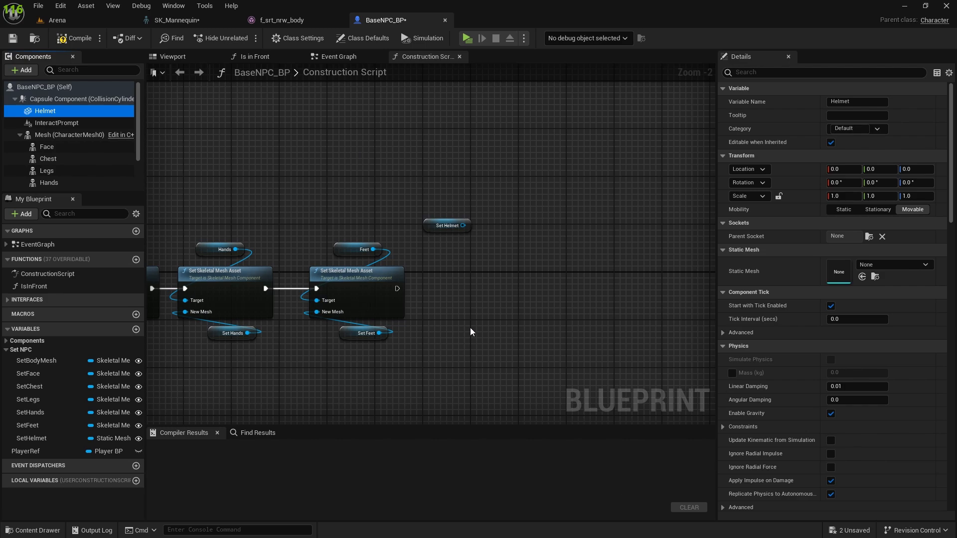
Step: Reposition the SetHelmet getter in the Construction Script and delete it
drag(441, 234, 428, 241)
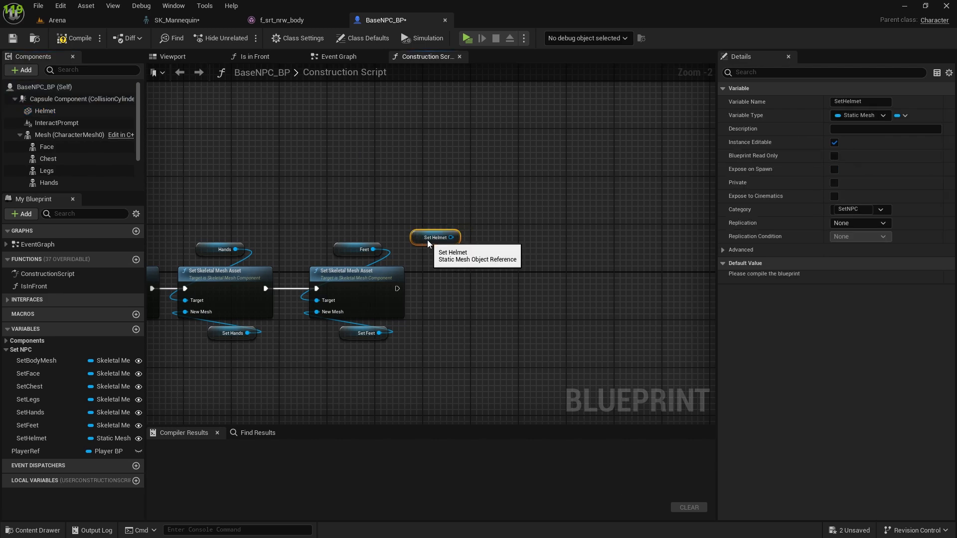
click(75, 112)
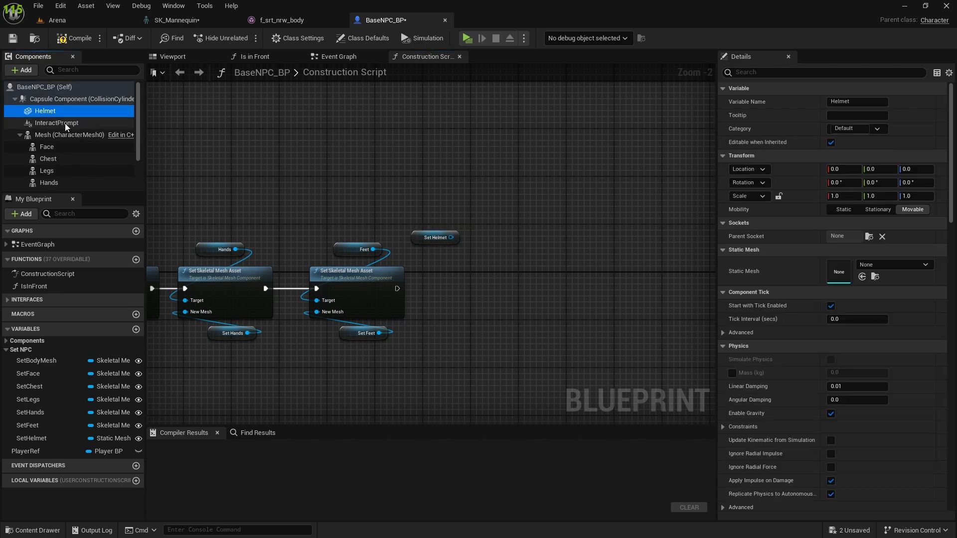
right_drag(489, 287, 415, 250)
scroll(391, 239, up, 1)
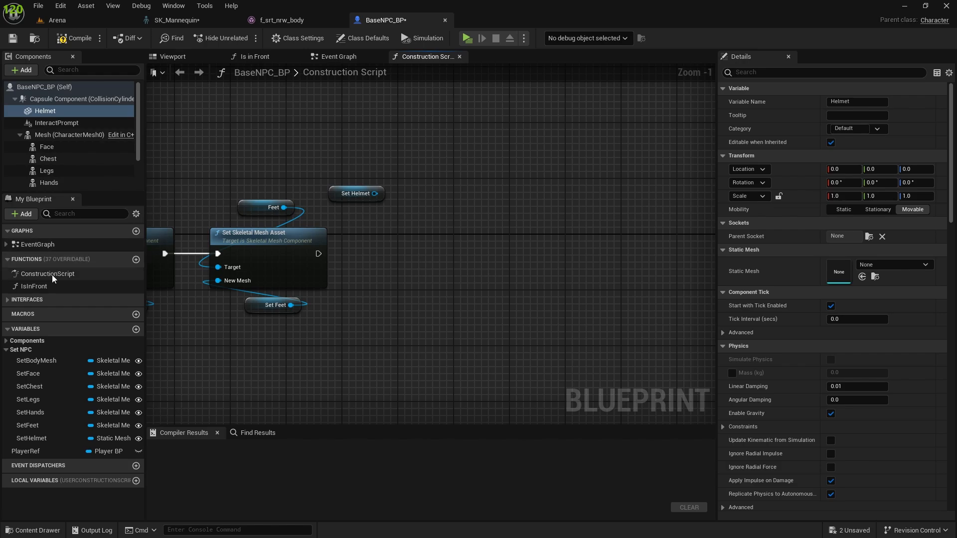
click(348, 195)
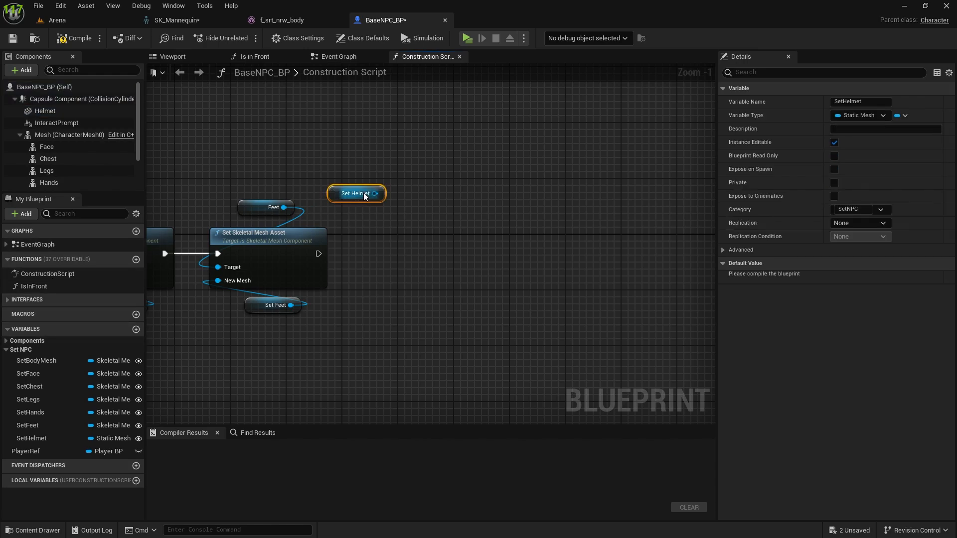
key(Delete)
Step: Place a Helmet component getter in the Construction Script and create a Set Static Mesh node from it
drag(53, 111, 391, 196)
drag(437, 201, 432, 250)
text(set skelet)
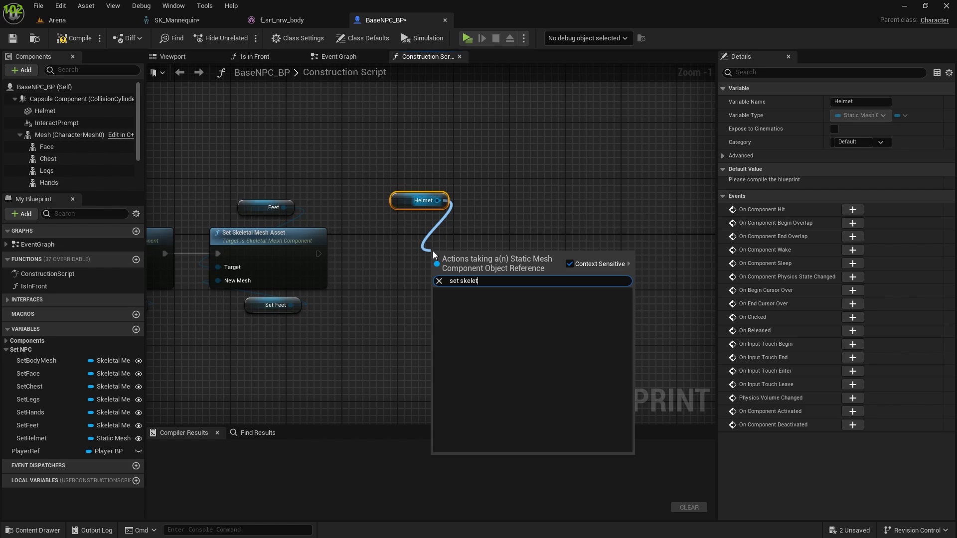
key(BackSpace)
key(BackSpace)
key(BackSpace)
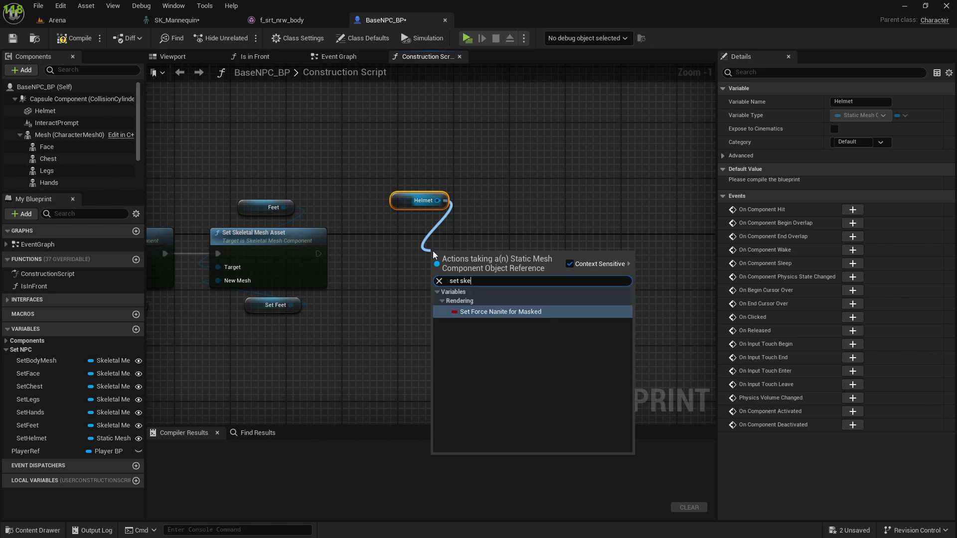
text(let)
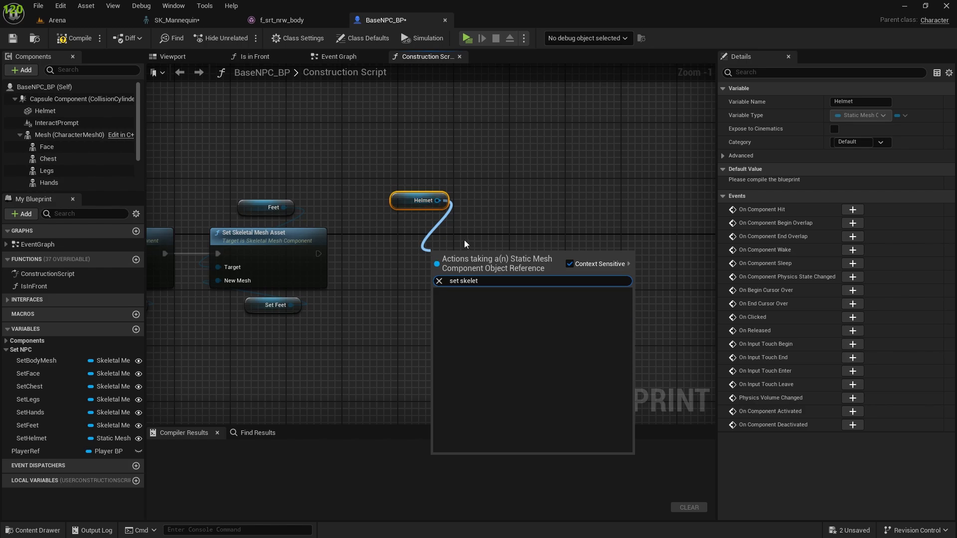
key(BackSpace)
key(BackSpace)
key(BackSpace)
key(BackSpace)
key(BackSpace)
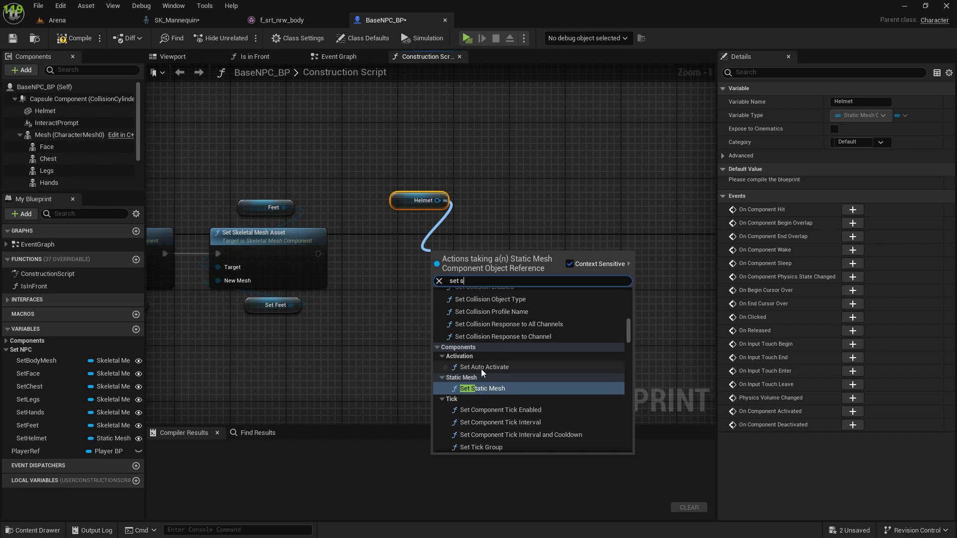
click(480, 388)
Step: Chain Set Static Mesh after the Feet's Set Skeletal Mesh Asset node and feed its New Mesh input from a SetHelmet getter
drag(460, 263, 439, 259)
drag(320, 254, 413, 268)
mouse_move(442, 256)
mouse_down()
mouse_move(463, 250)
mouse_move(454, 241)
mouse_up()
drag(32, 438, 433, 292)
drag(375, 296, 387, 335)
click(534, 310)
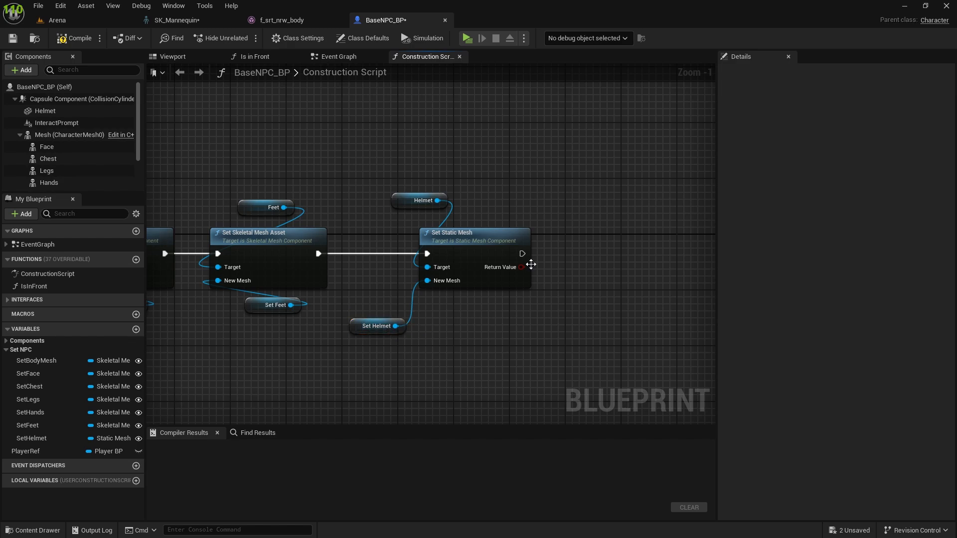
drag(522, 246, 509, 244)
click(567, 275)
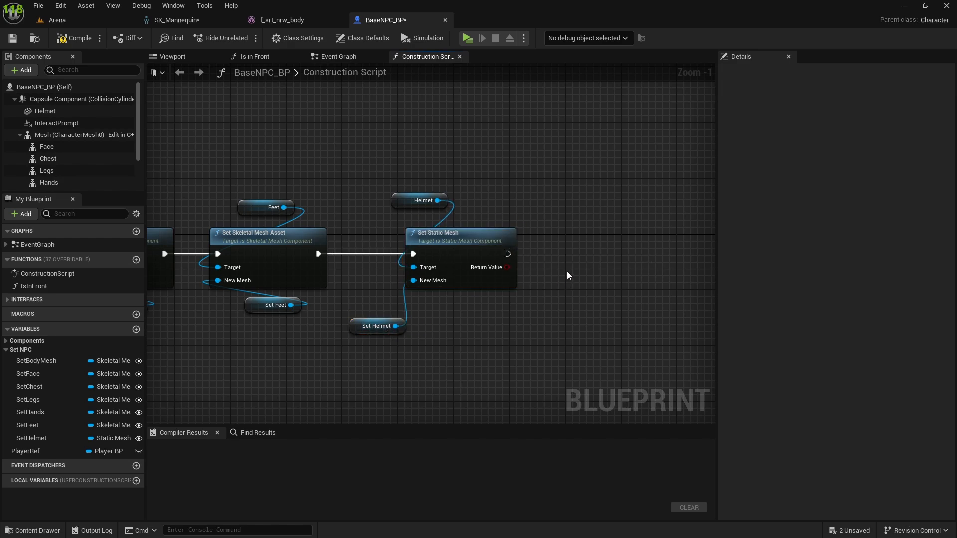
Step: Create an Attach Component To Component node targeting Helmet and run it after Set Static Mesh
right_drag(453, 317, 336, 288)
drag(321, 172, 446, 199)
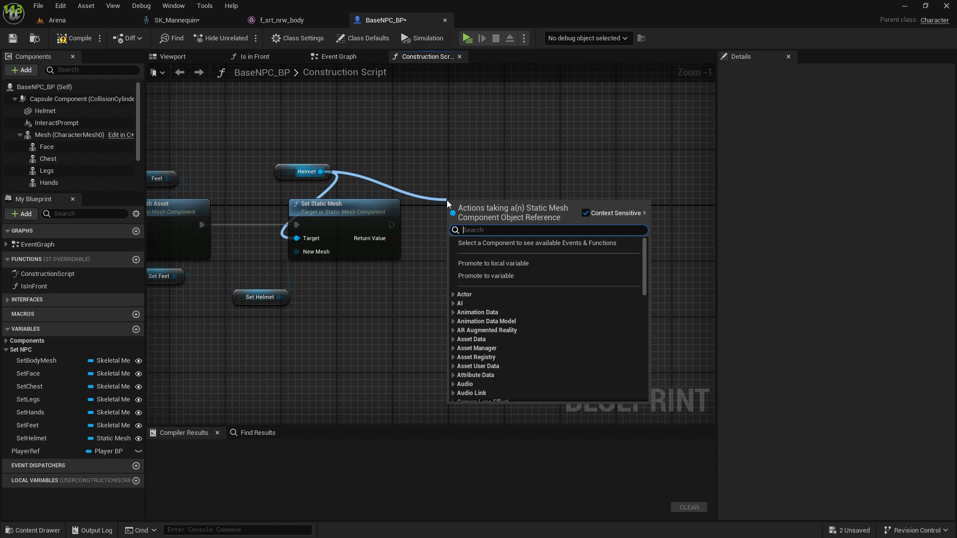
text(attach co)
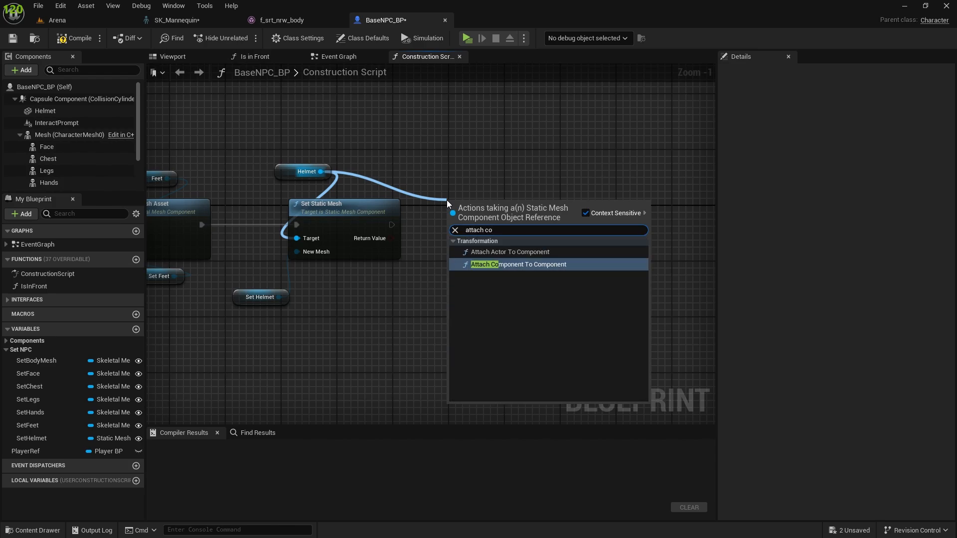
click(518, 264)
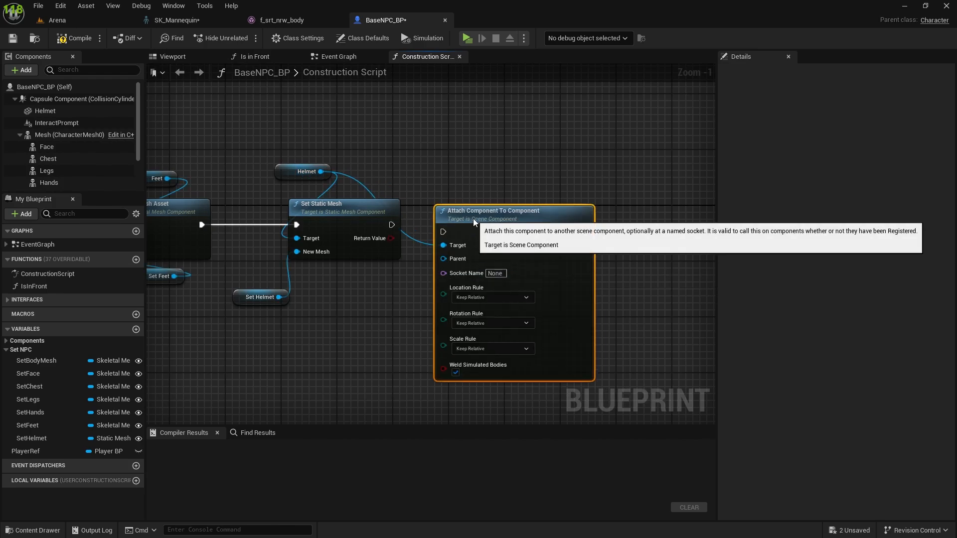
drag(392, 224, 515, 205)
click(458, 149)
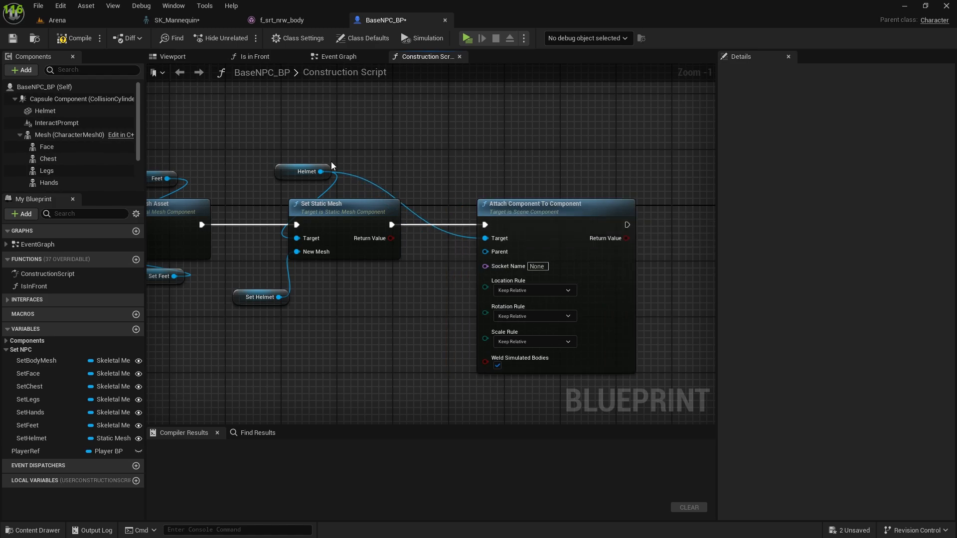
drag(328, 166, 328, 152)
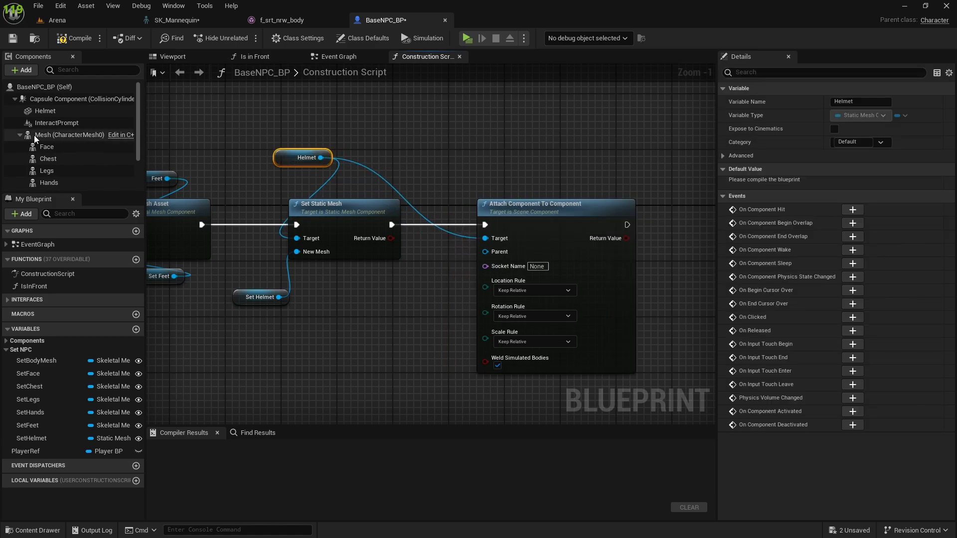
Step: Connect a Mesh getter to the attach node's Parent input and set its Socket Name to Head
drag(35, 137, 417, 313)
click(536, 266)
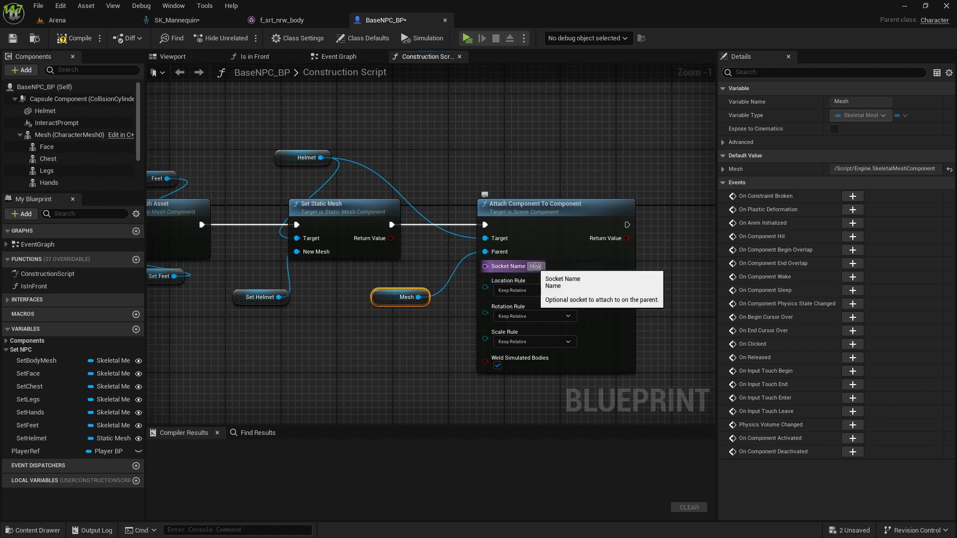
click(368, 349)
right_drag(367, 349, 457, 384)
Step: Review the Helmet getter's connections to both nodes and the Helmet component's details
click(382, 205)
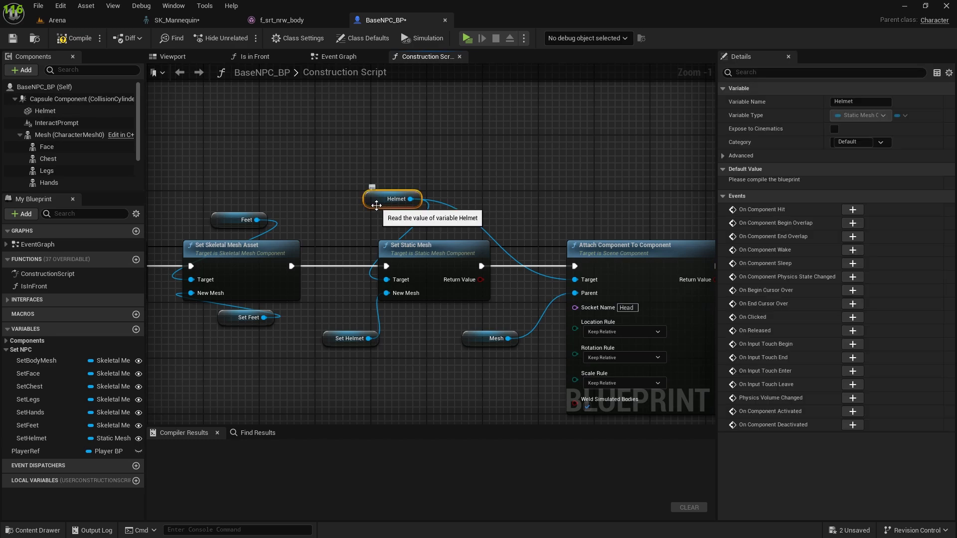
right_drag(382, 205, 311, 190)
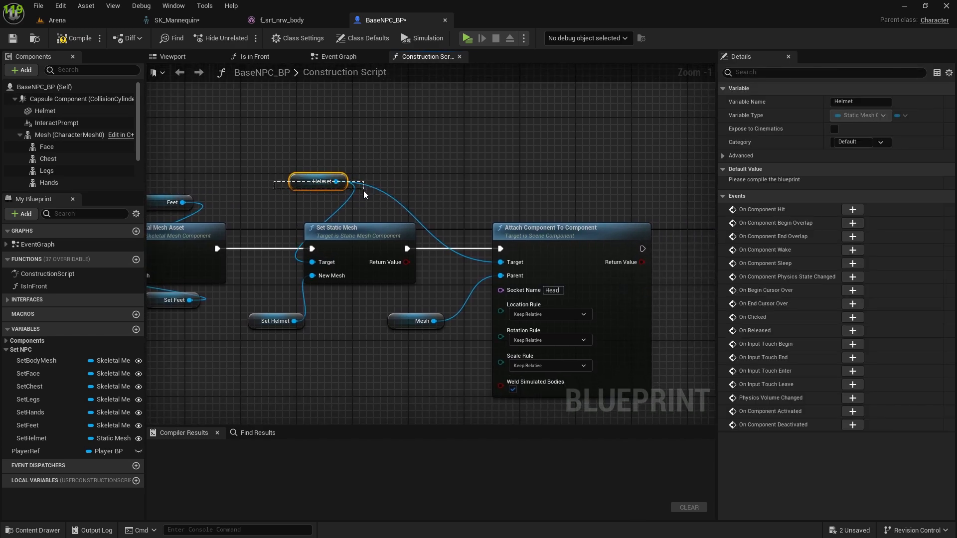
drag(273, 162, 384, 165)
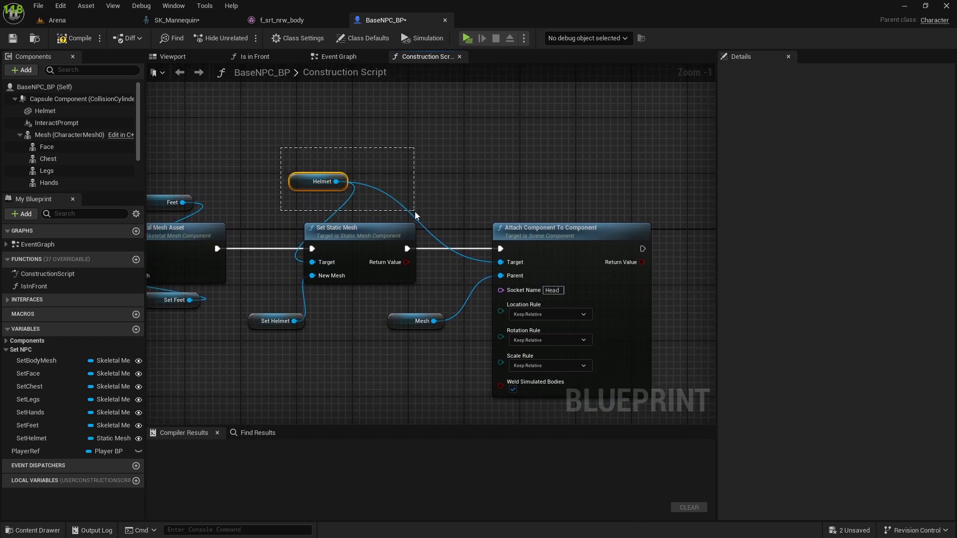
drag(414, 211, 414, 211)
right_drag(436, 191, 349, 112)
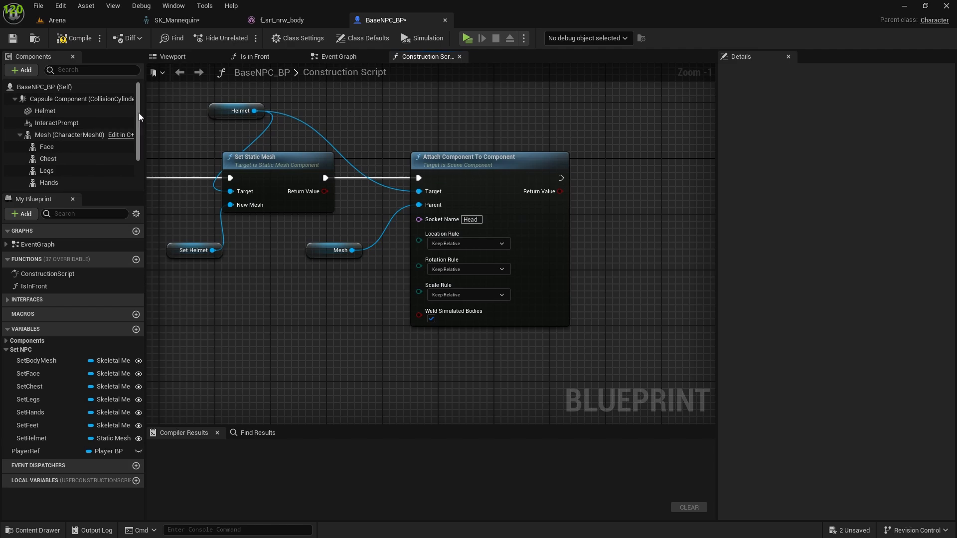
right_drag(221, 118, 146, 158)
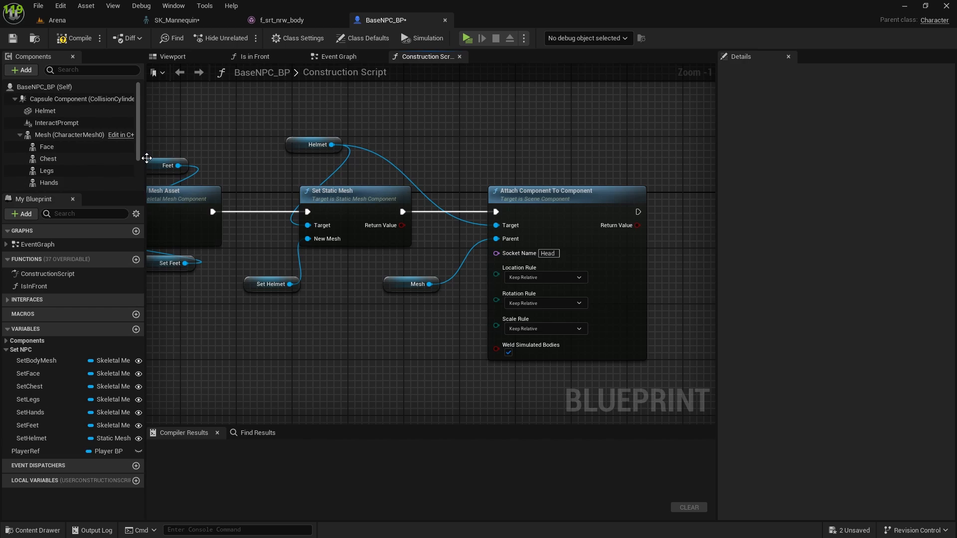
click(53, 110)
right_drag(550, 131, 389, 119)
right_drag(512, 162, 591, 170)
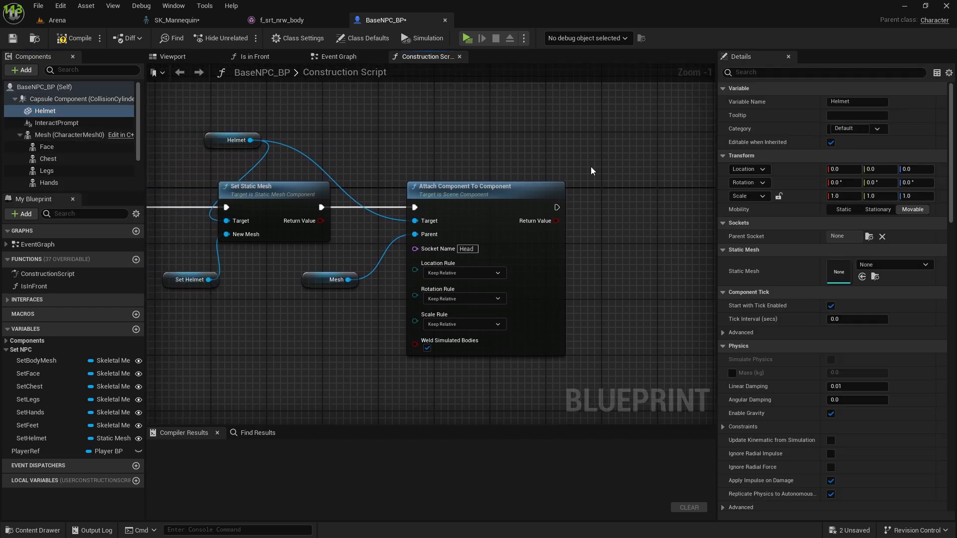
scroll(529, 230, down, 2)
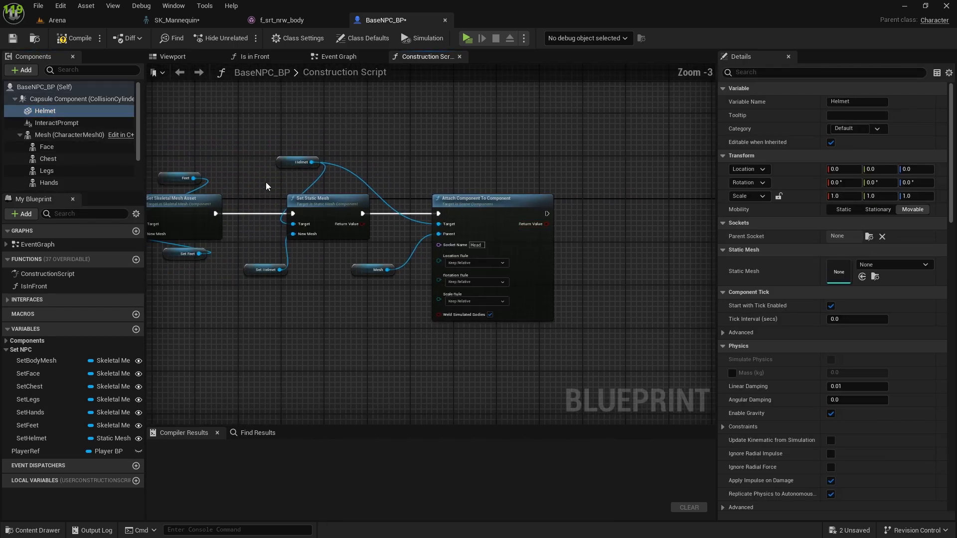
Step: Set the attach node's Location, Rotation and Scale rules to Snap to Target and compile the blueprint
scroll(534, 233, up, 2)
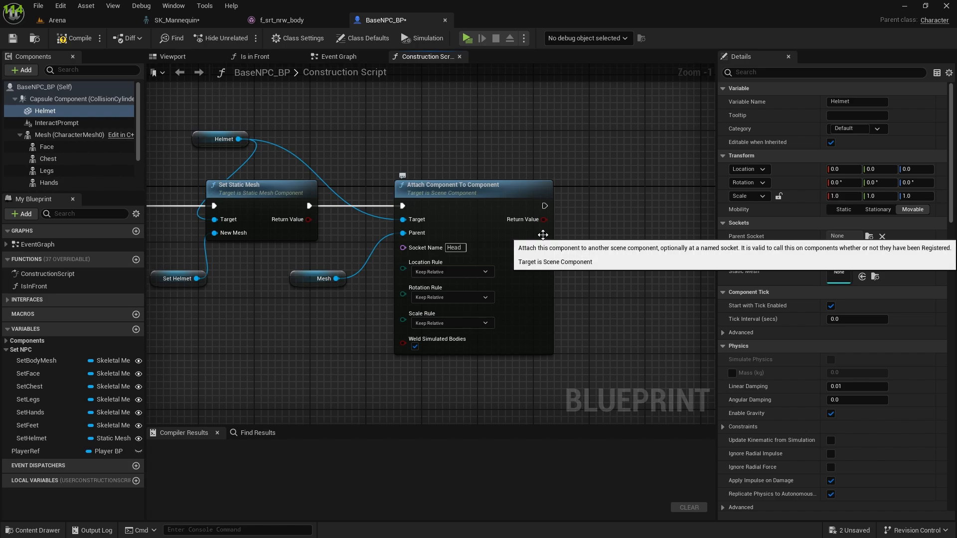
click(462, 272)
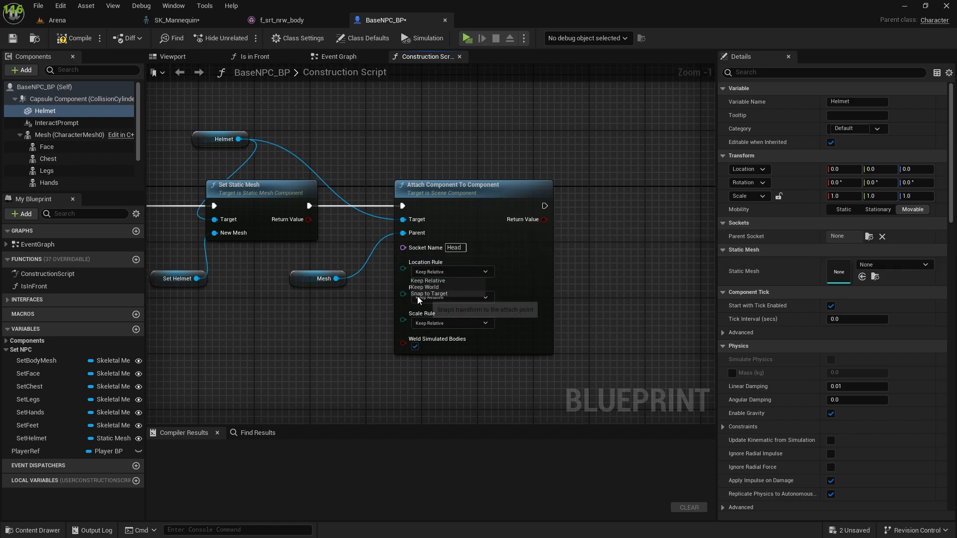
click(419, 294)
click(451, 297)
click(429, 319)
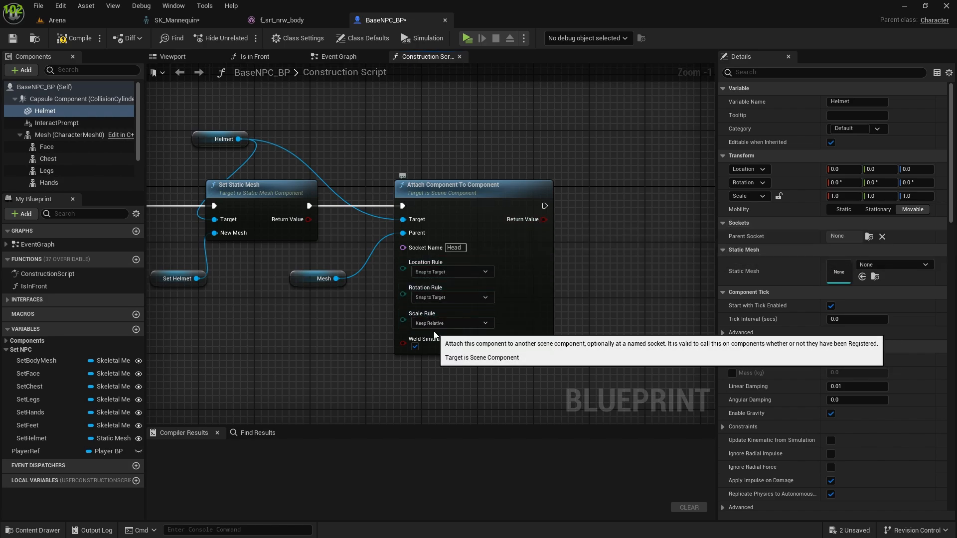
click(448, 323)
click(432, 348)
click(610, 333)
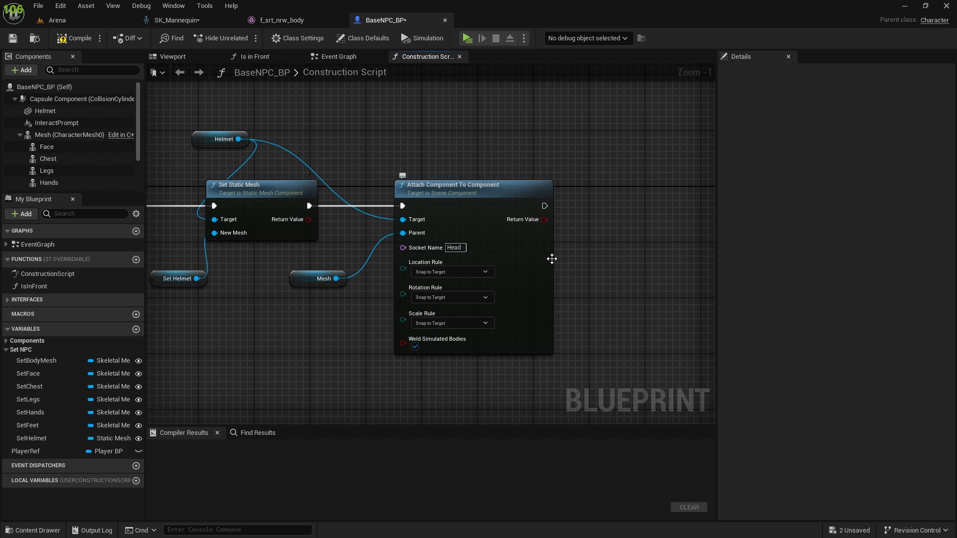
click(64, 43)
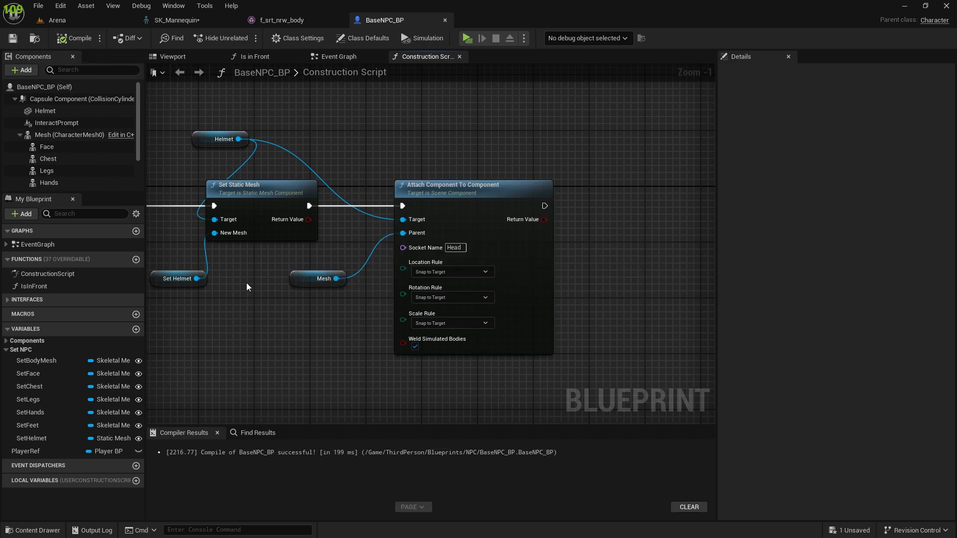
Step: In the Arena level, search Trader_BP2's Set Helmet mesh choices for "helm" and "iron", and leave the list without choosing one
right_drag(247, 287, 374, 275)
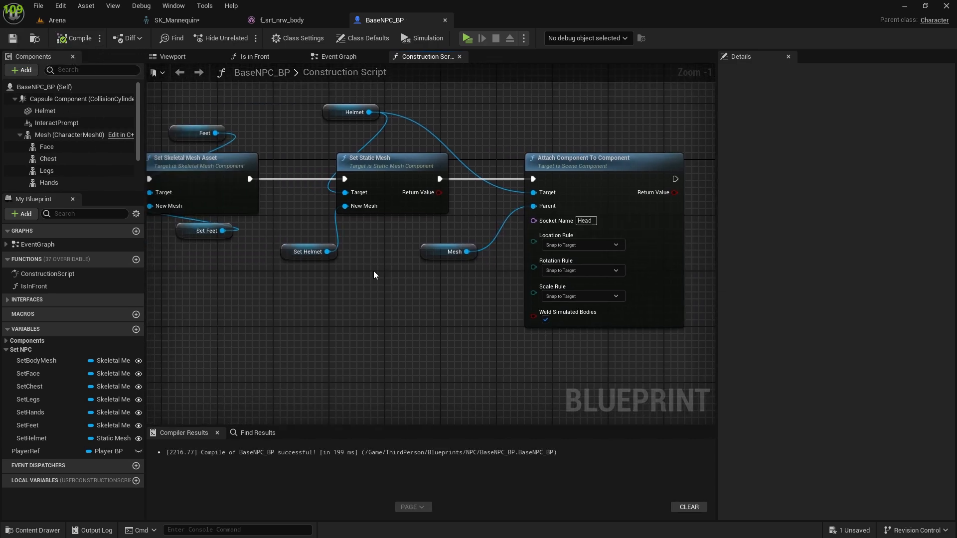
click(77, 16)
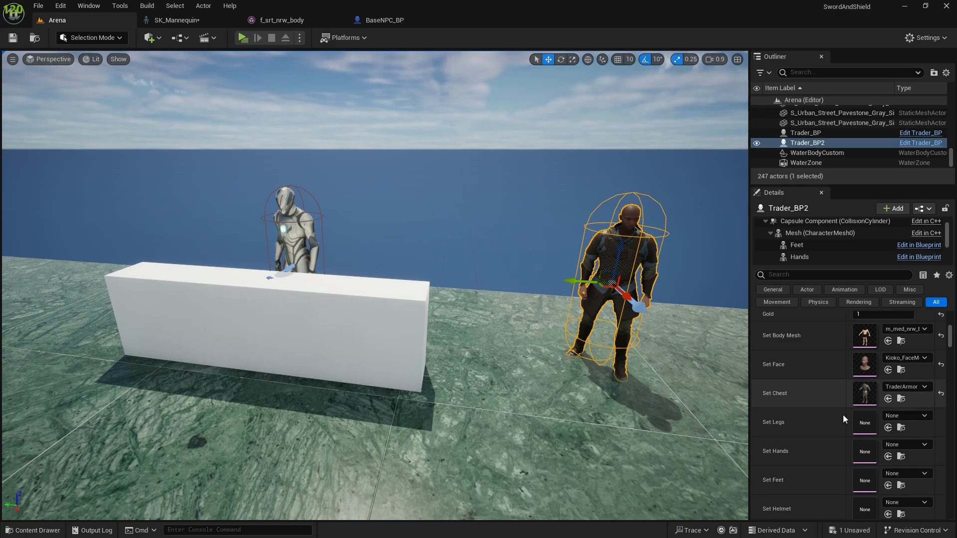
scroll(862, 424, down, 2)
click(903, 424)
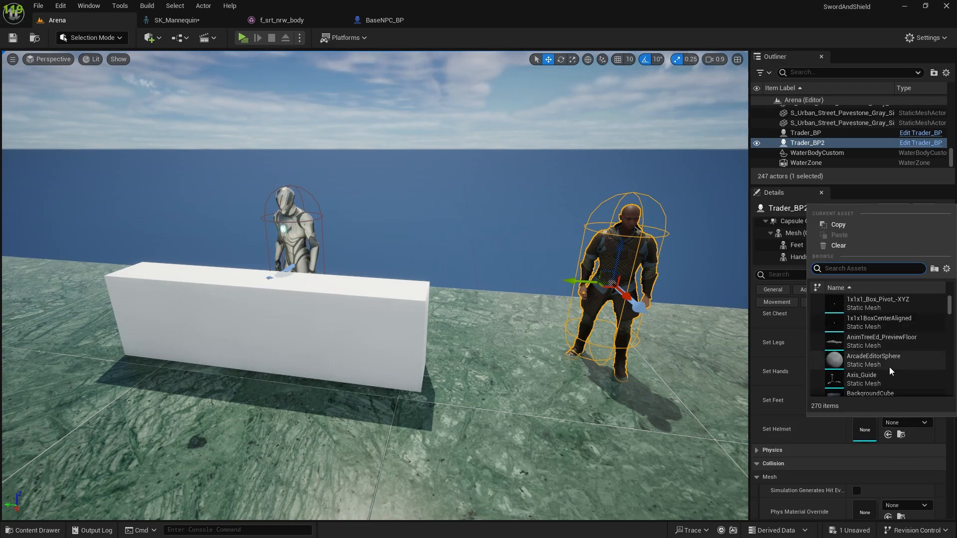
text(helm)
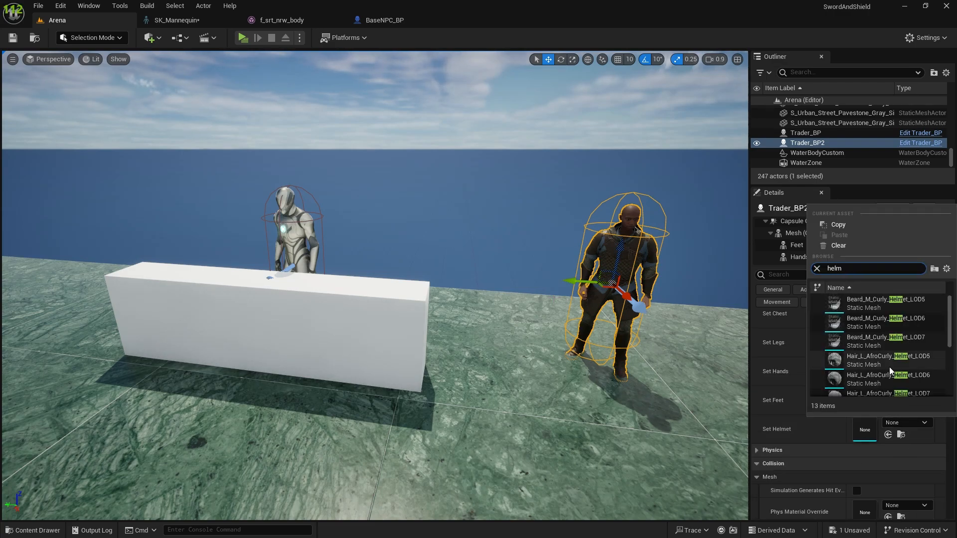
text(e)
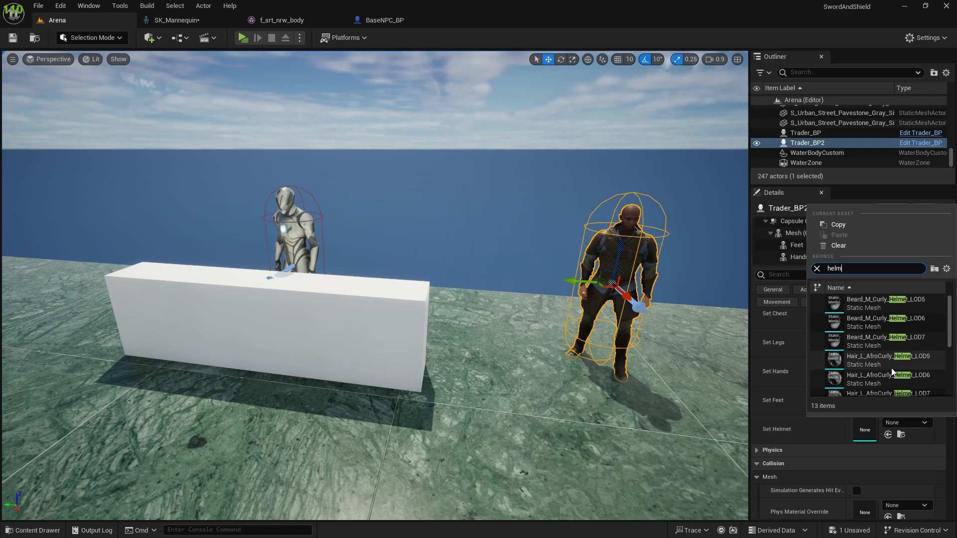
text(ironh)
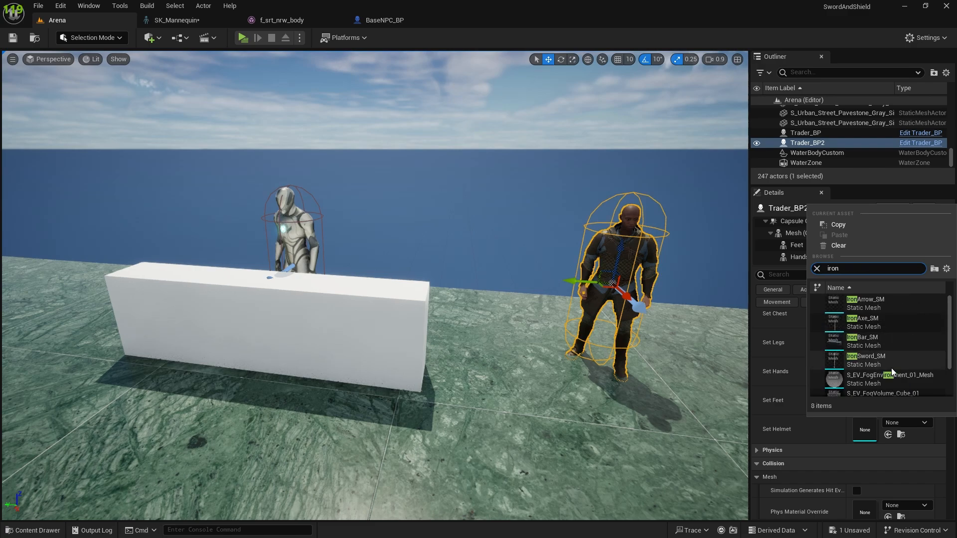
key(BackSpace)
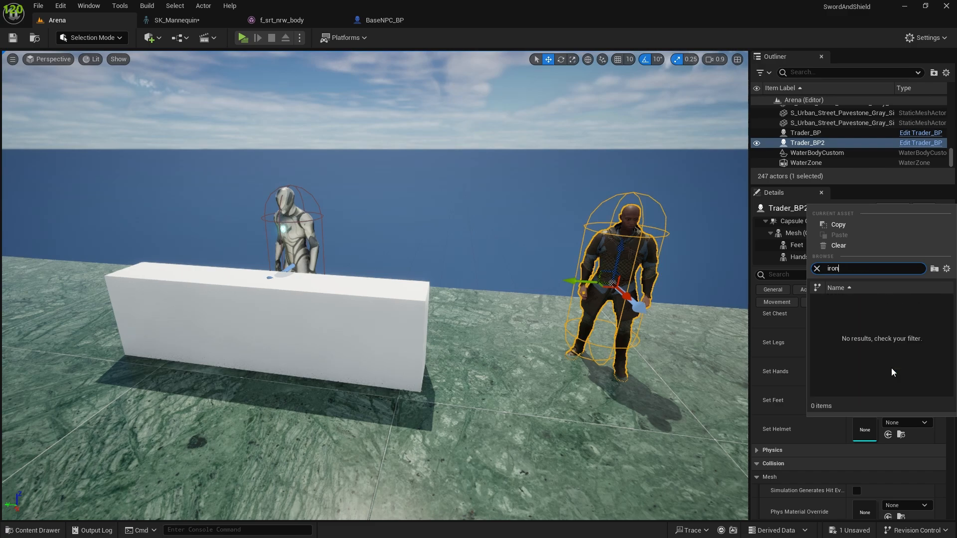
scroll(867, 321, down, 3)
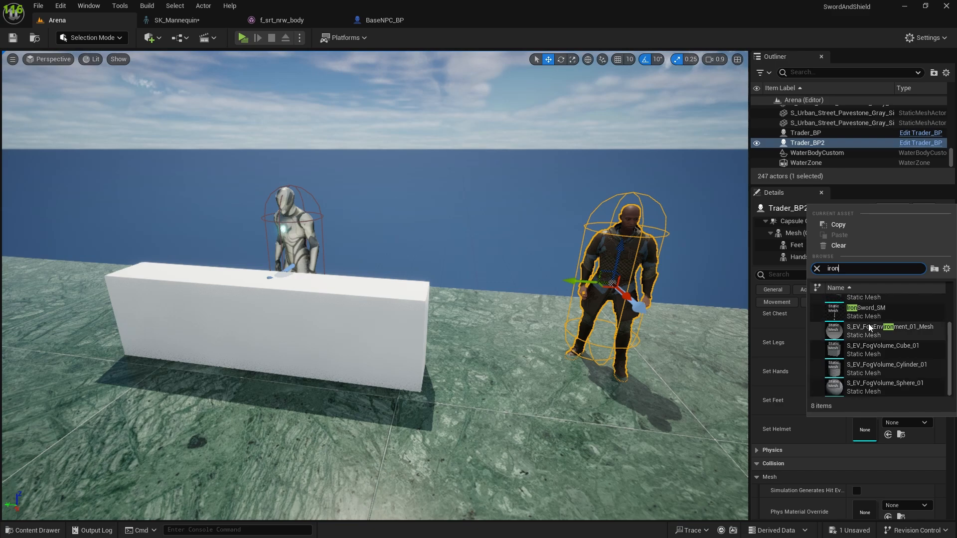
click(599, 415)
Step: Browse the project's ThirdPerson folder to its Meshes folder and look for the helmet mesh
key(ctrl+space)
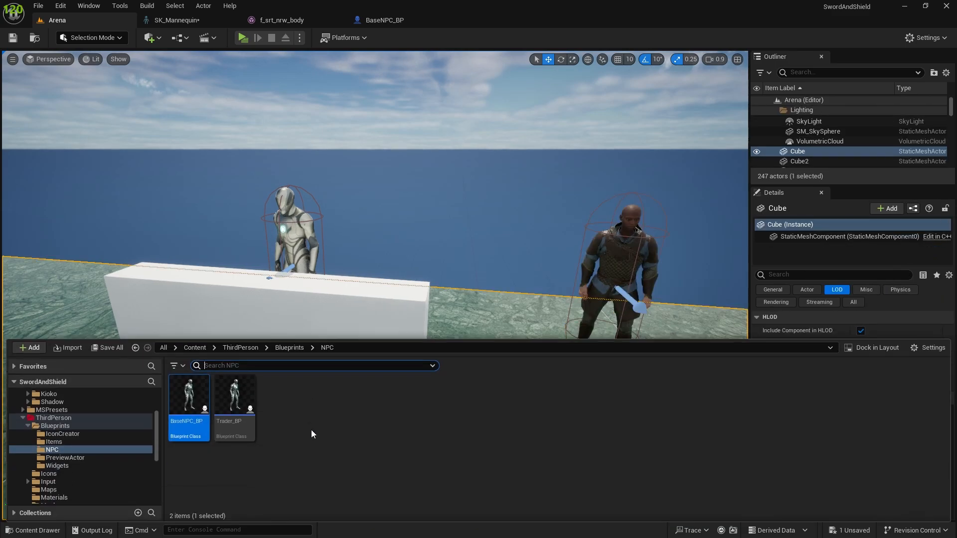
scroll(67, 473, up, 2)
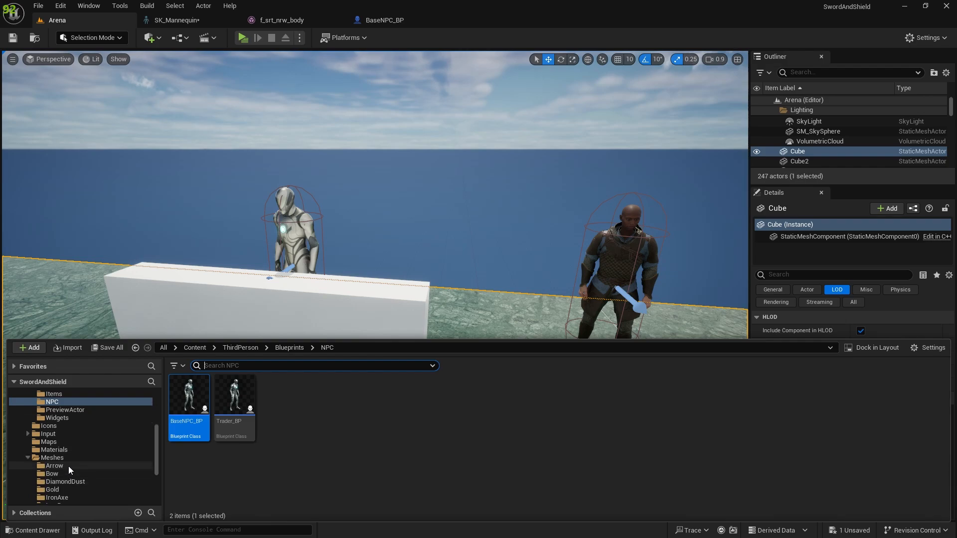
click(54, 433)
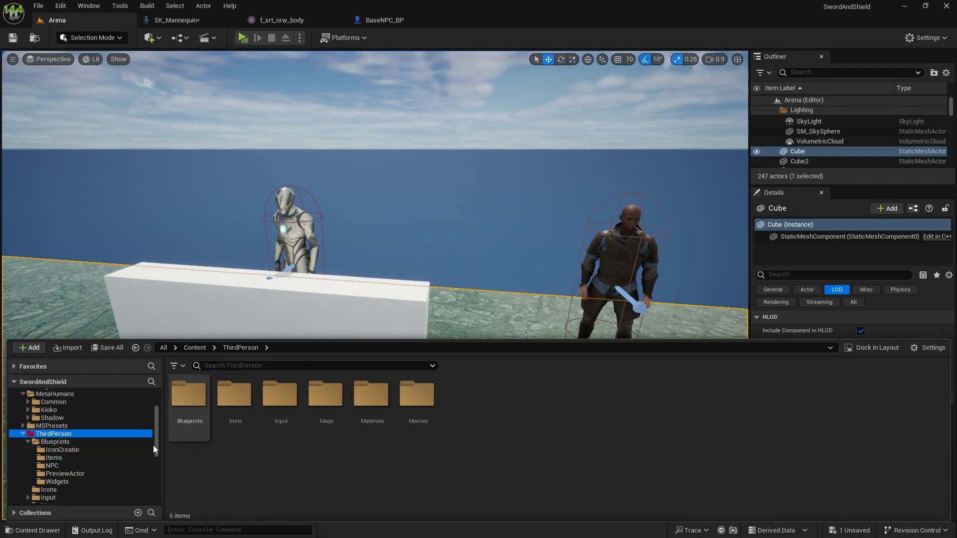
scroll(84, 464, down, 4)
scroll(83, 462, down, 3)
click(54, 434)
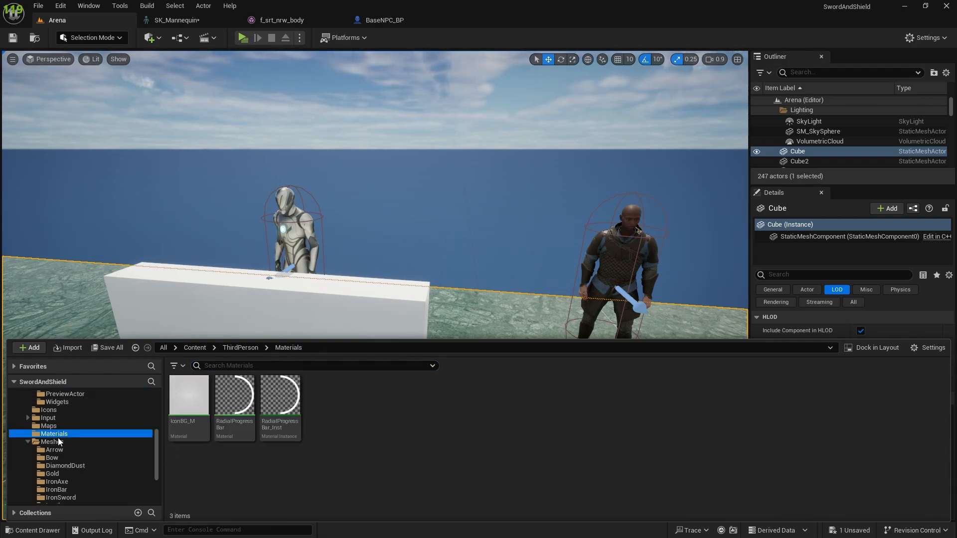
click(56, 443)
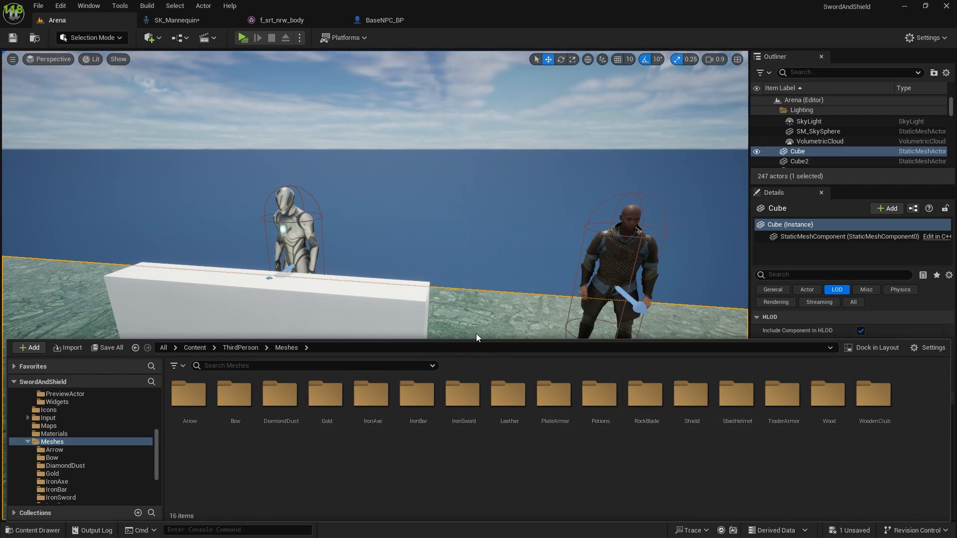
right_drag(487, 299, 658, 299)
key(ctrl+space)
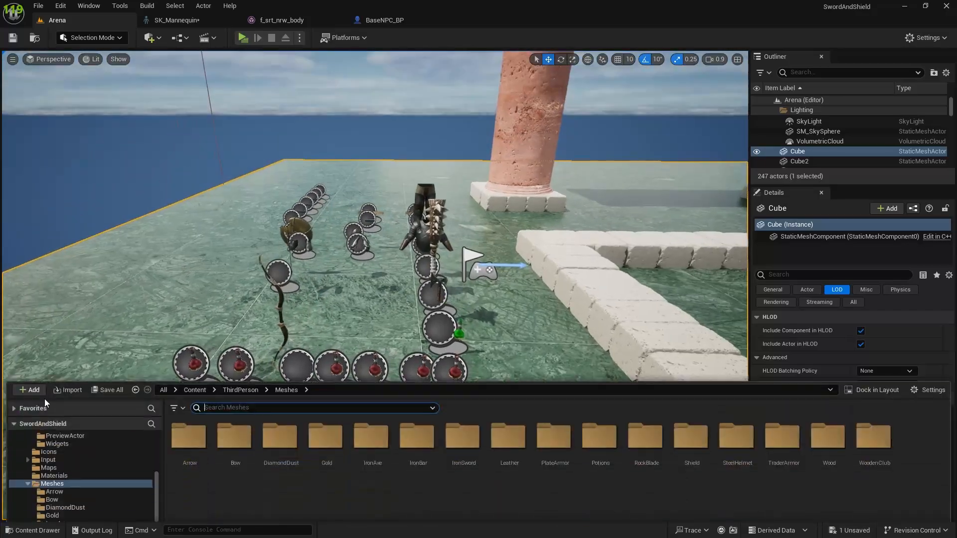
Step: Look through the ThirdPerson Icons folder and the Blueprints Items folder for the helmet item's name
scroll(55, 439, up, 3)
click(53, 418)
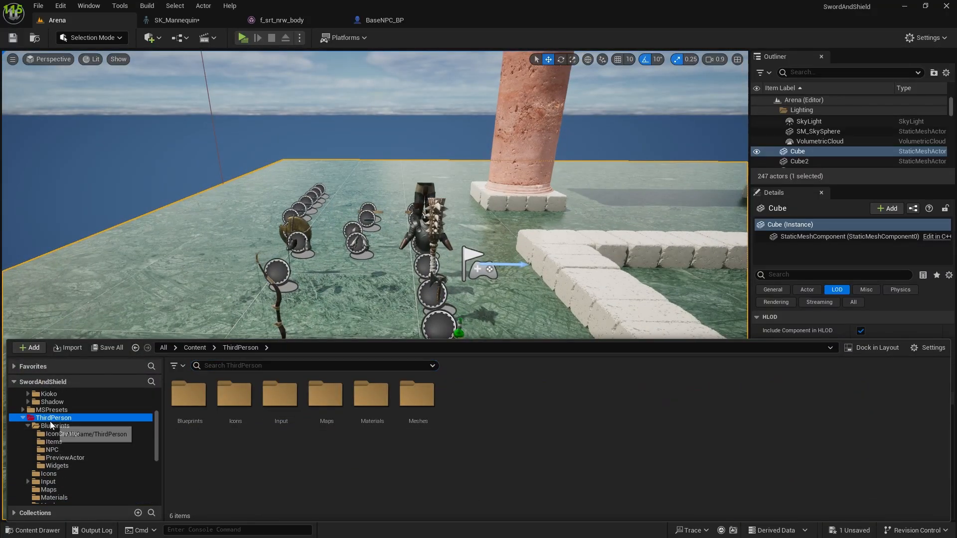
click(279, 398)
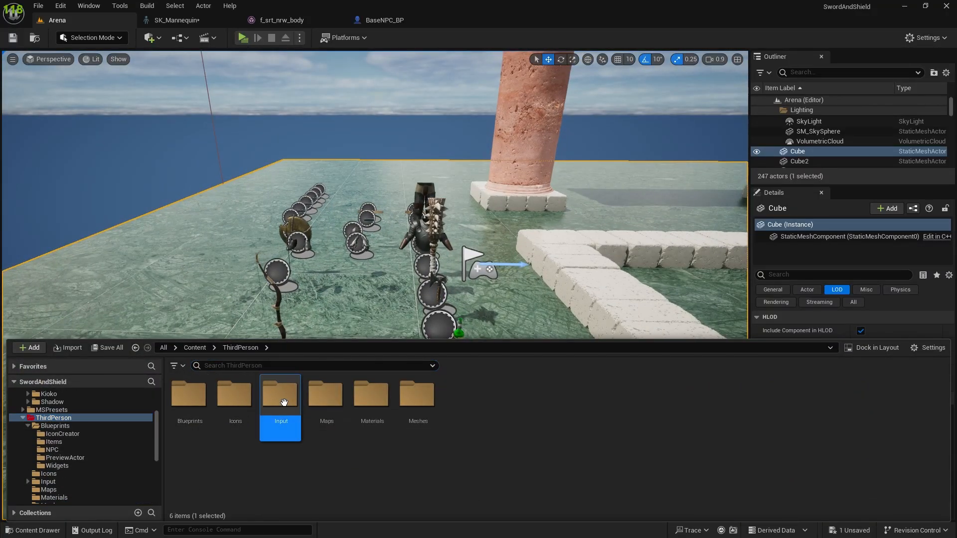
click(230, 393)
double_click(235, 396)
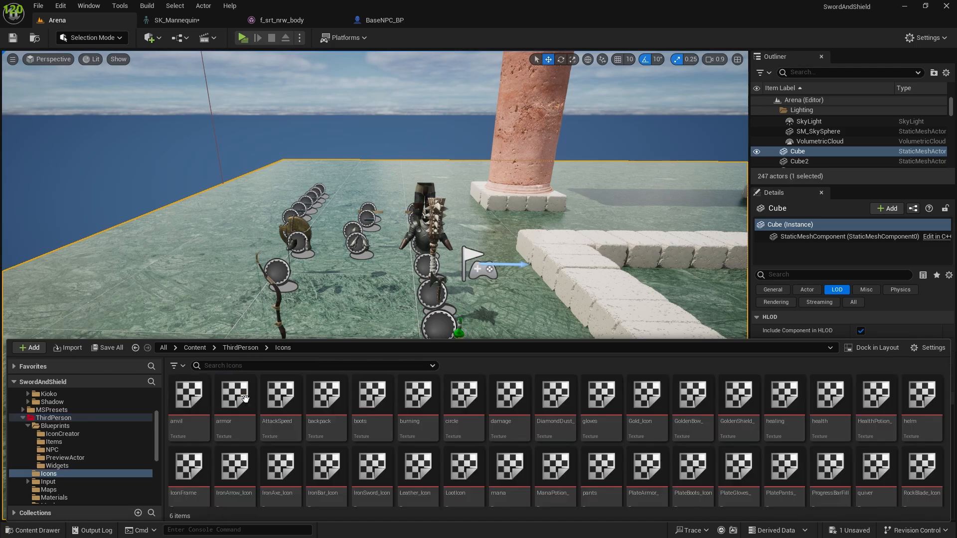
click(241, 347)
click(190, 394)
double_click(190, 394)
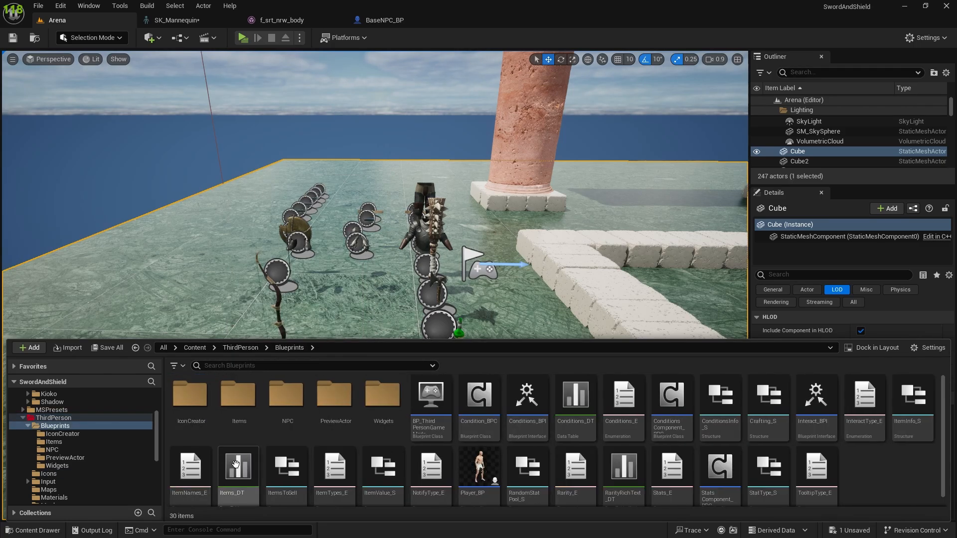
double_click(238, 395)
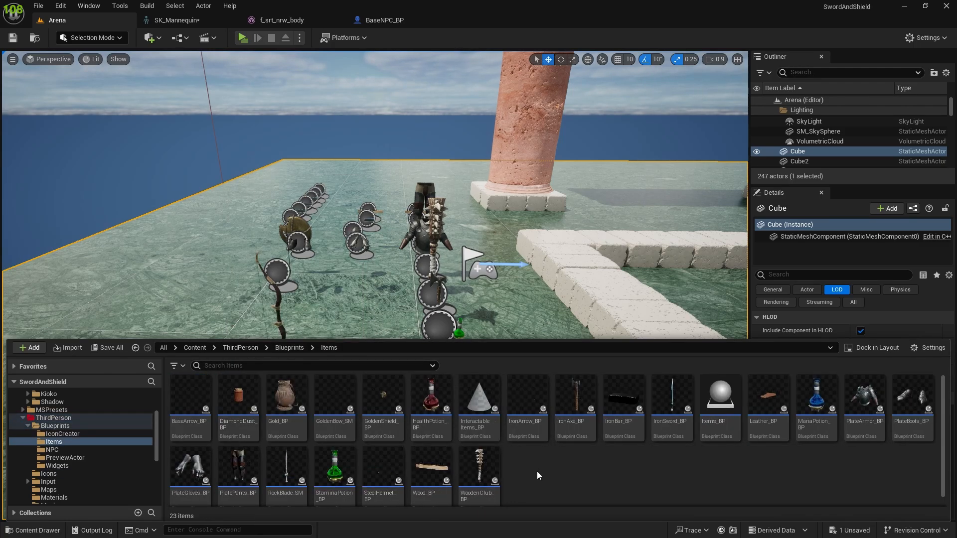
scroll(527, 495, down, 1)
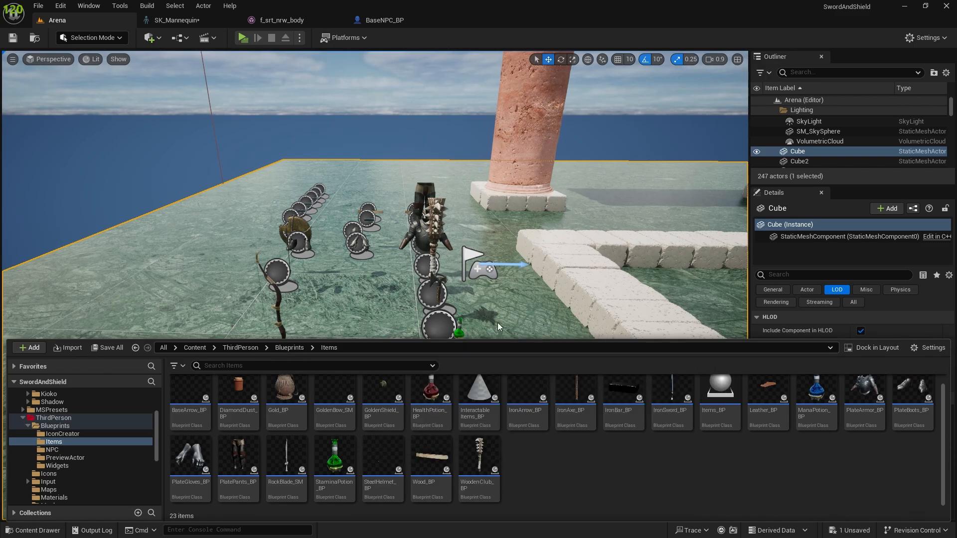
Step: Briefly check BaseNPC_BP's Construction Script and return to the armored trader in the Arena level
click(313, 20)
click(373, 22)
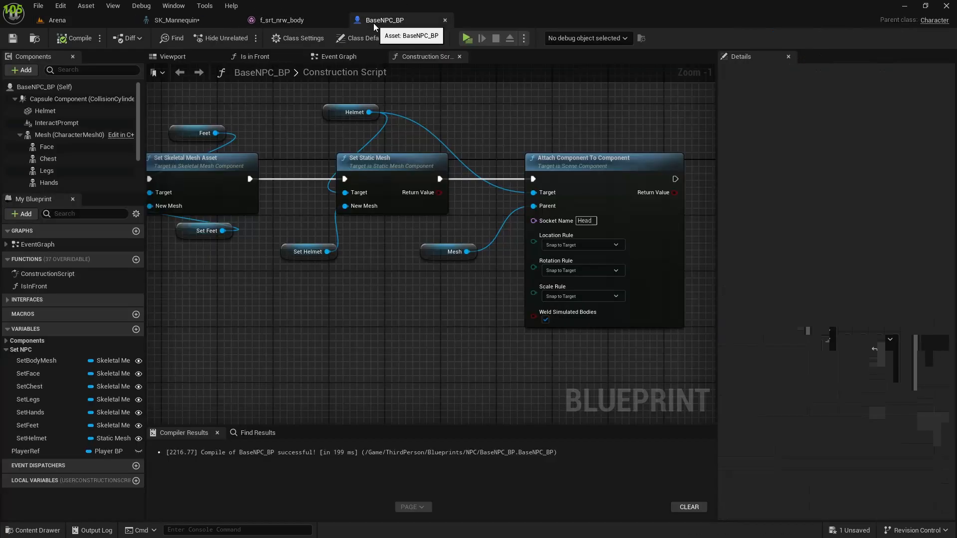
click(56, 19)
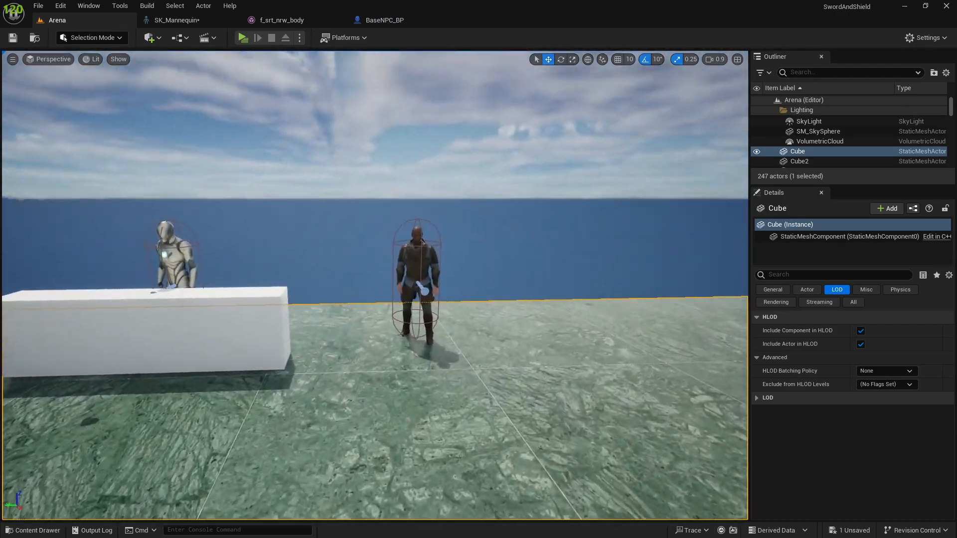
right_drag(510, 295, 505, 293)
key(w)
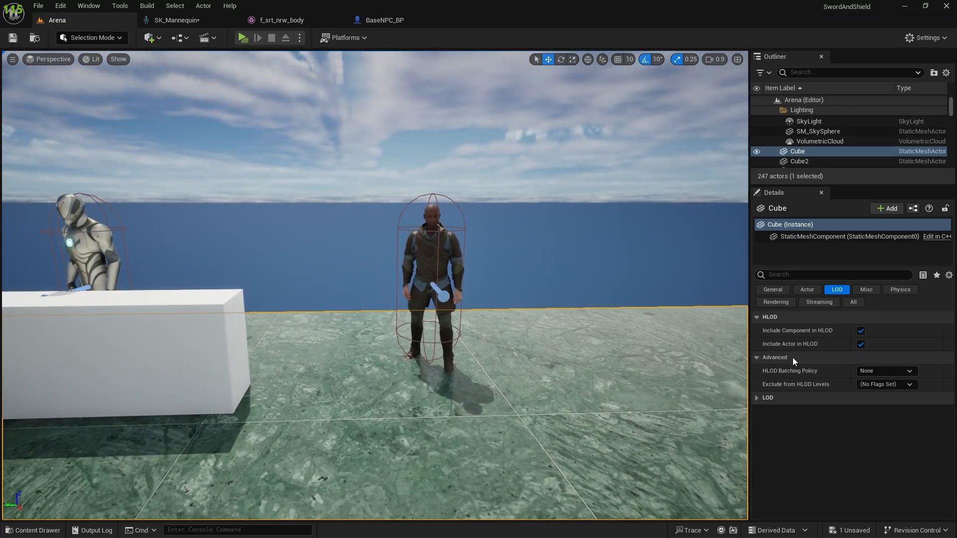
click(817, 131)
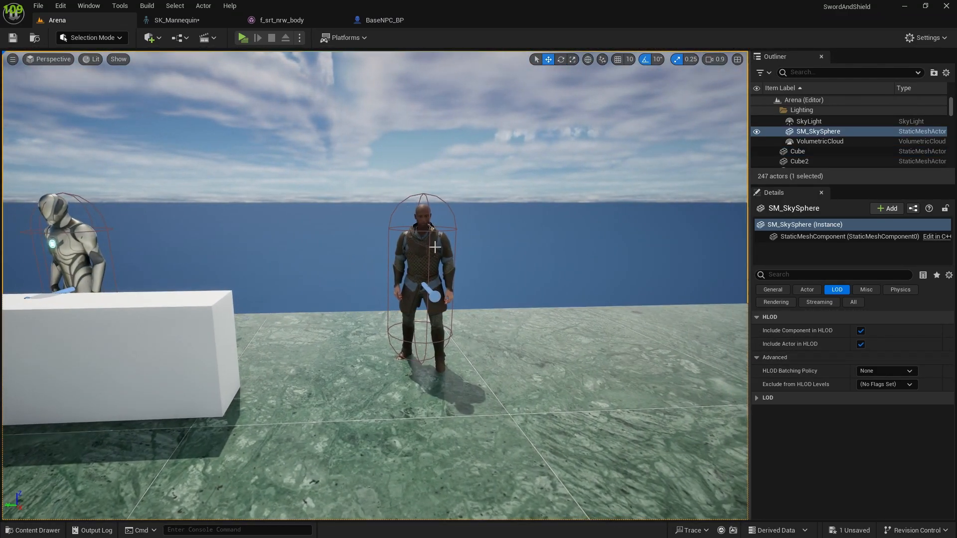
scroll(811, 124, up, 1)
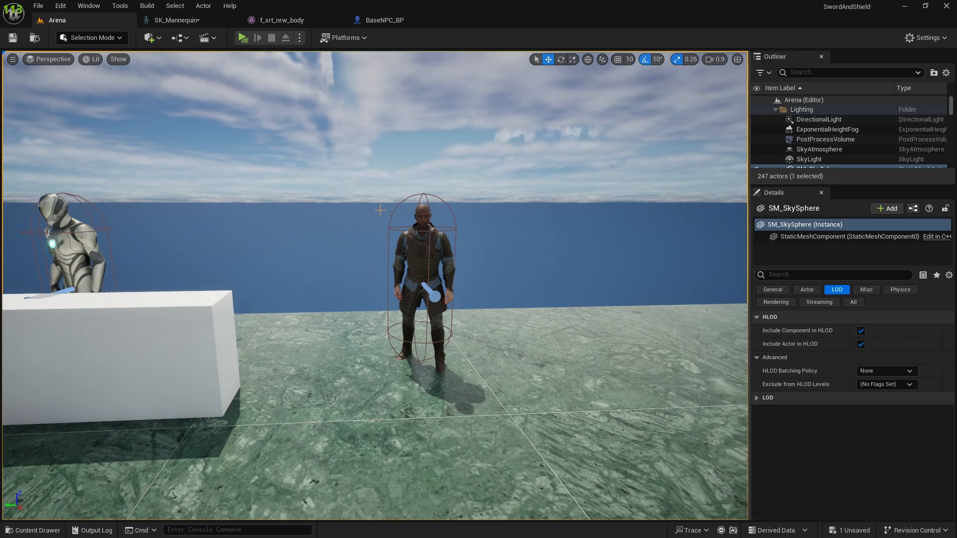
Step: Set Trader_BP2's Set Helmet mesh to SteelHelmet_SM and inspect how it sits on the head
click(425, 257)
scroll(884, 453, down, 3)
scroll(885, 453, down, 5)
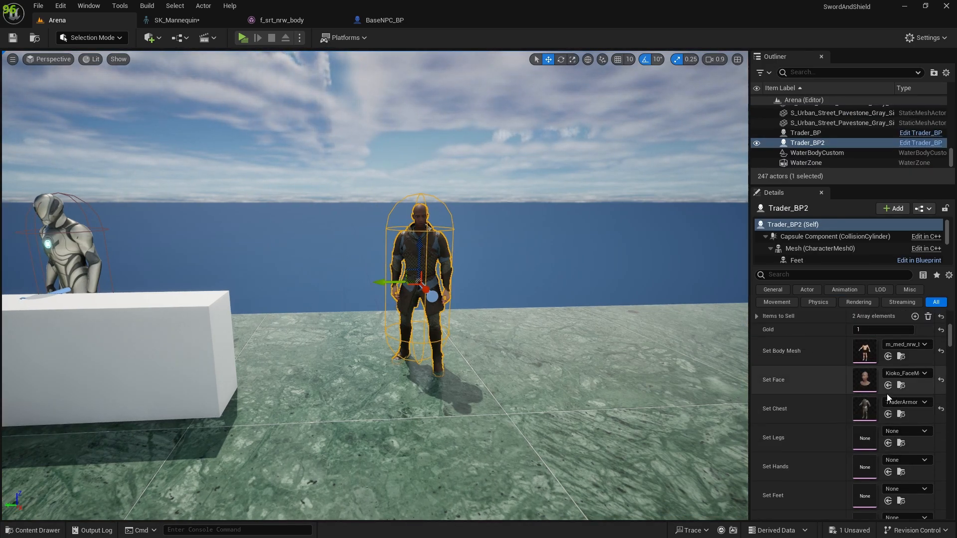
scroll(872, 439, down, 2)
click(895, 422)
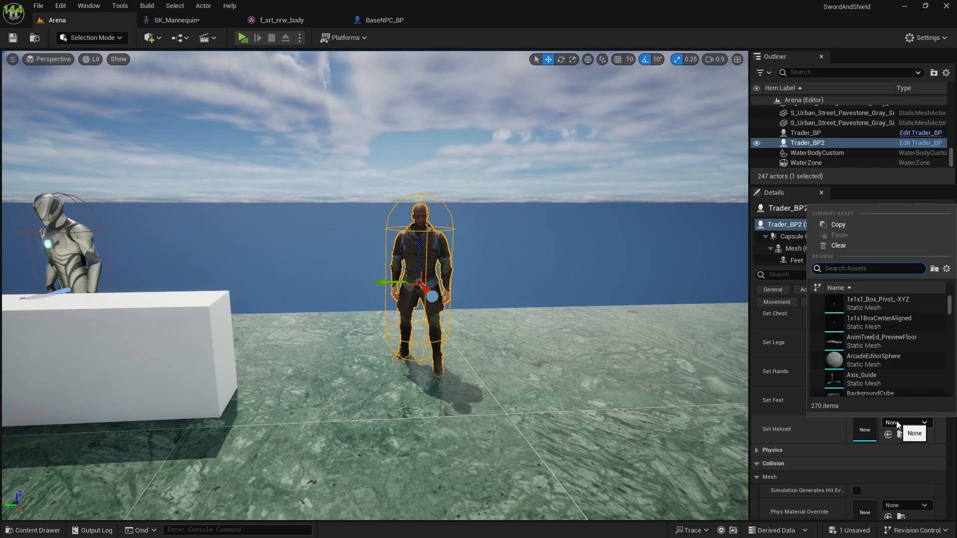
text(steel)
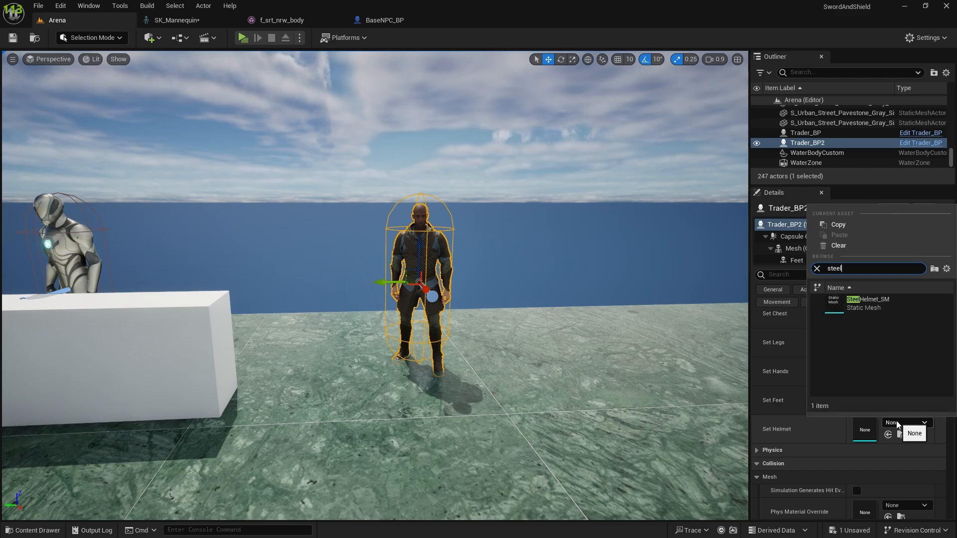
click(854, 299)
right_drag(365, 283, 375, 274)
key(w)
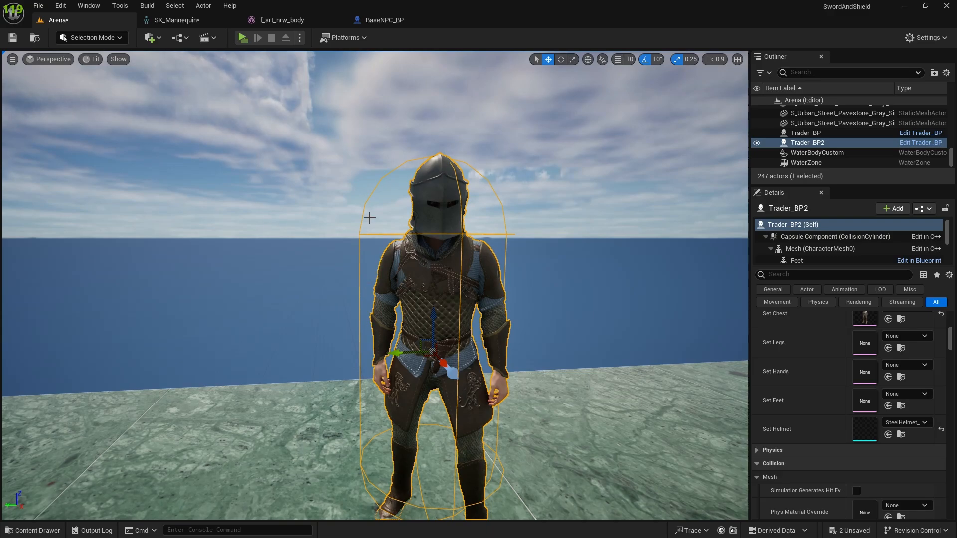
key(s)
right_drag(332, 114, 338, 118)
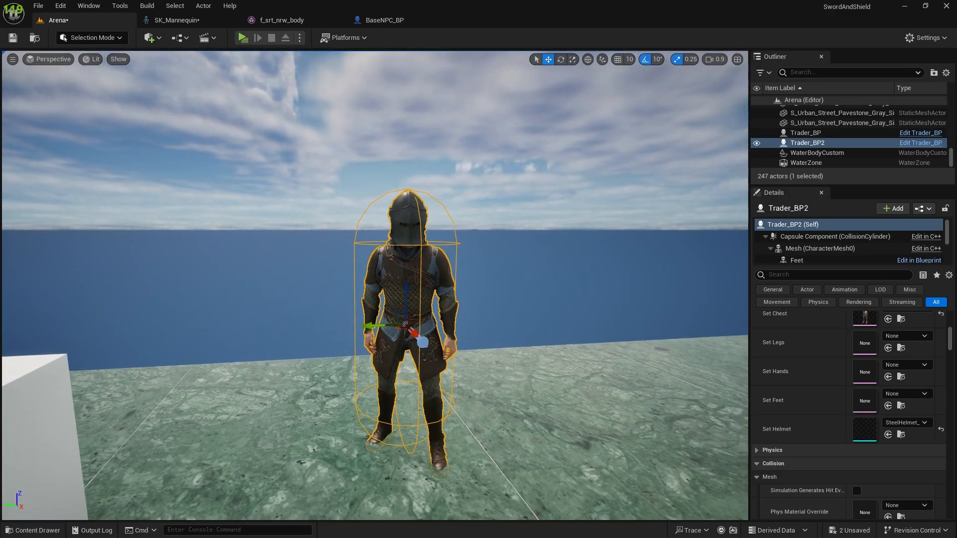
Step: Set Trader_BP2's Set Helmet mesh to SM_Stf_StaffofAncients and inspect its attachment to the head
click(896, 427)
scroll(862, 357, down, 10)
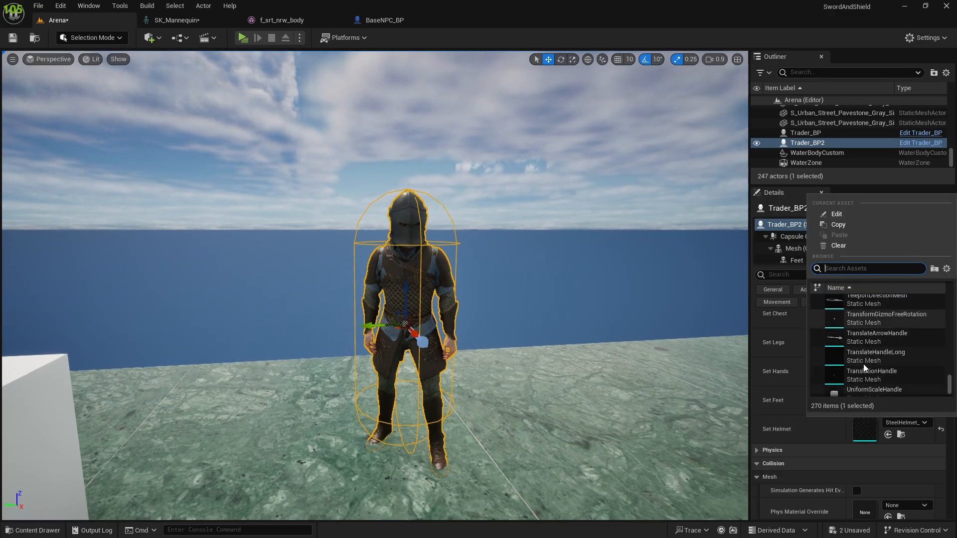
scroll(849, 346, up, 5)
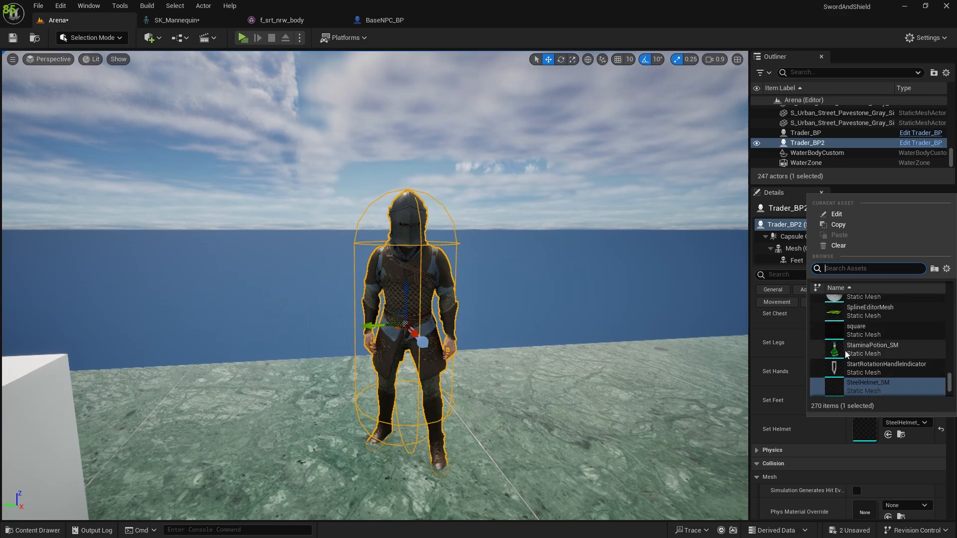
scroll(850, 354, up, 4)
scroll(850, 356, down, 4)
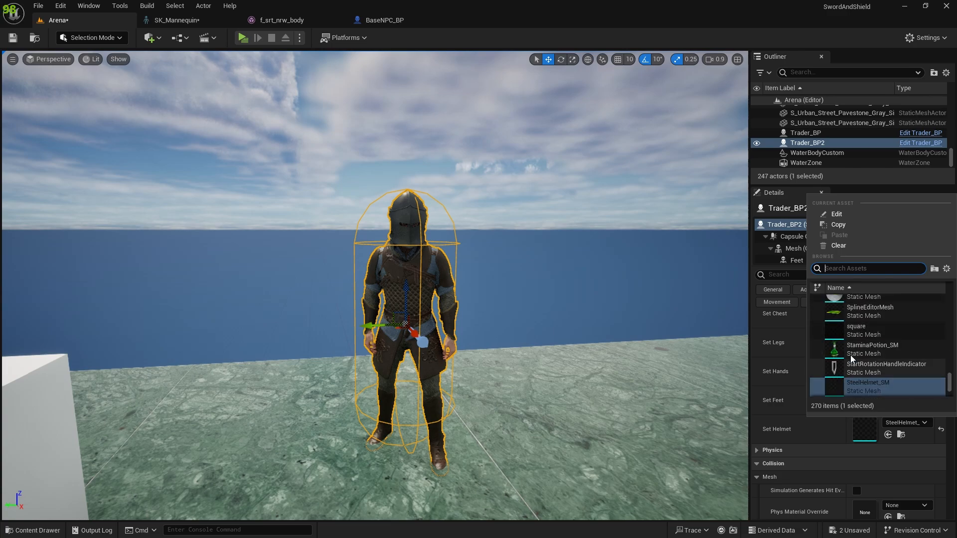
scroll(850, 355, up, 5)
click(860, 366)
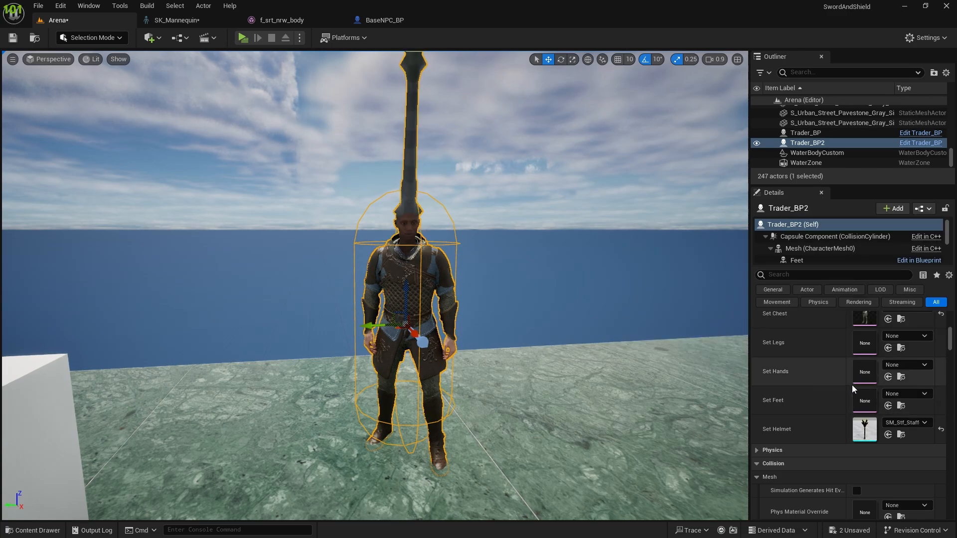
mouse_move(523, 339)
right_down()
mouse_move(518, 280)
mouse_move(516, 329)
right_up()
click(893, 426)
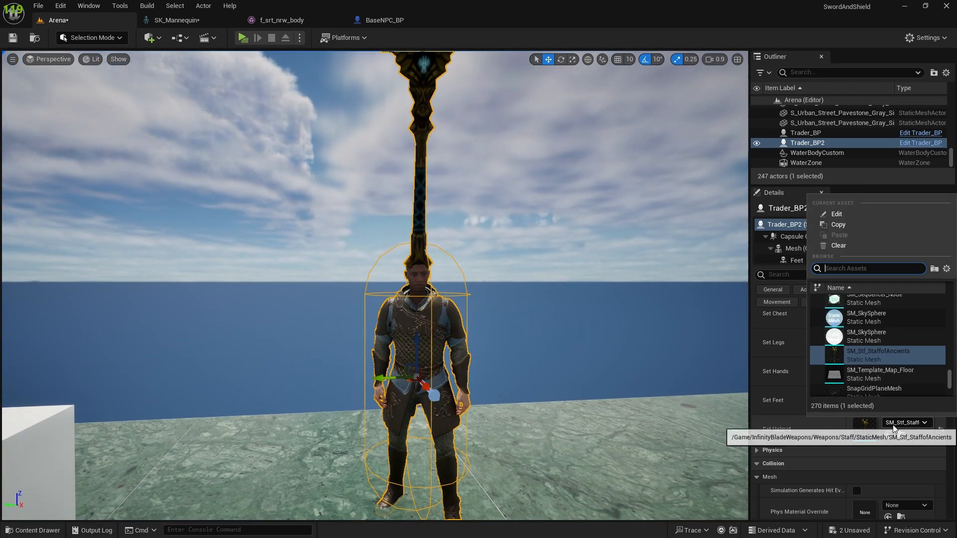
click(893, 426)
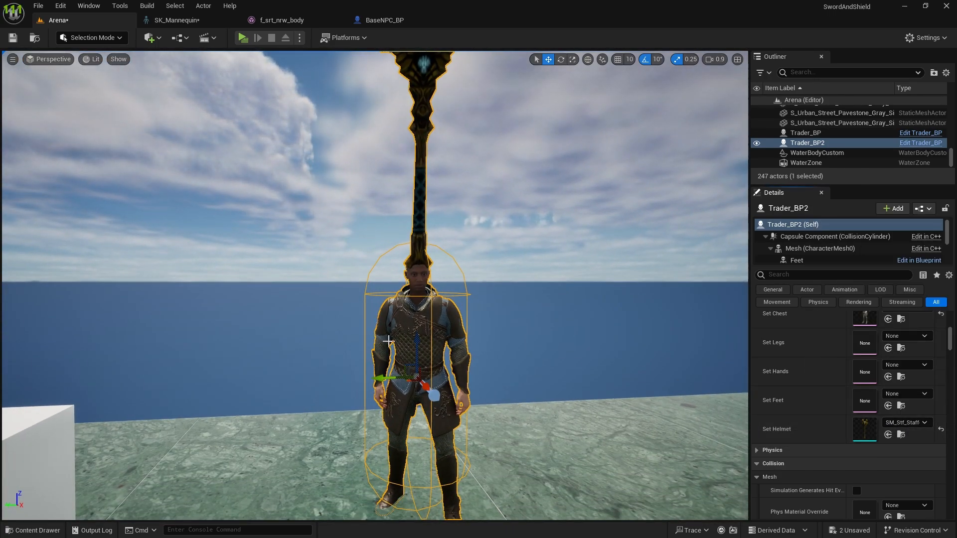
scroll(384, 335, down, 4)
right_drag(385, 329, 392, 376)
key(w)
key(w)
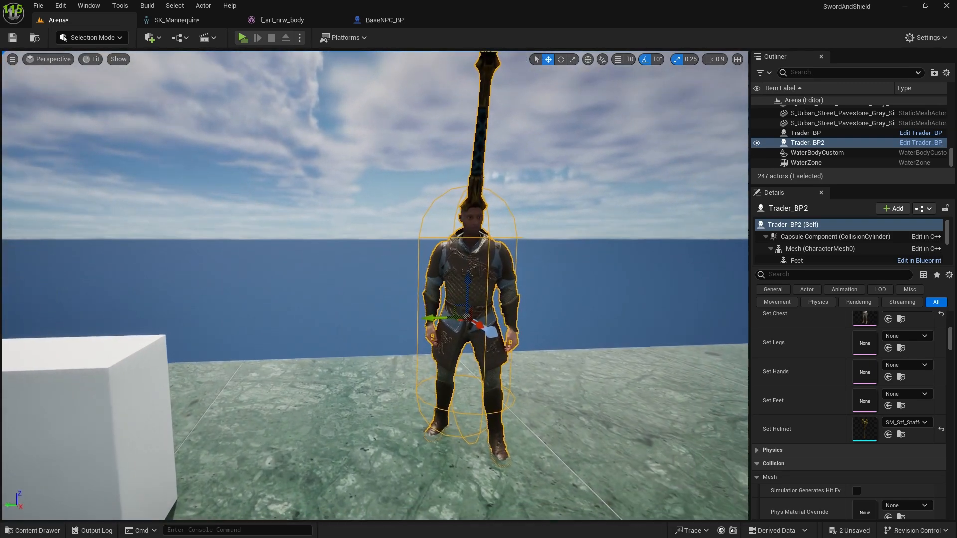